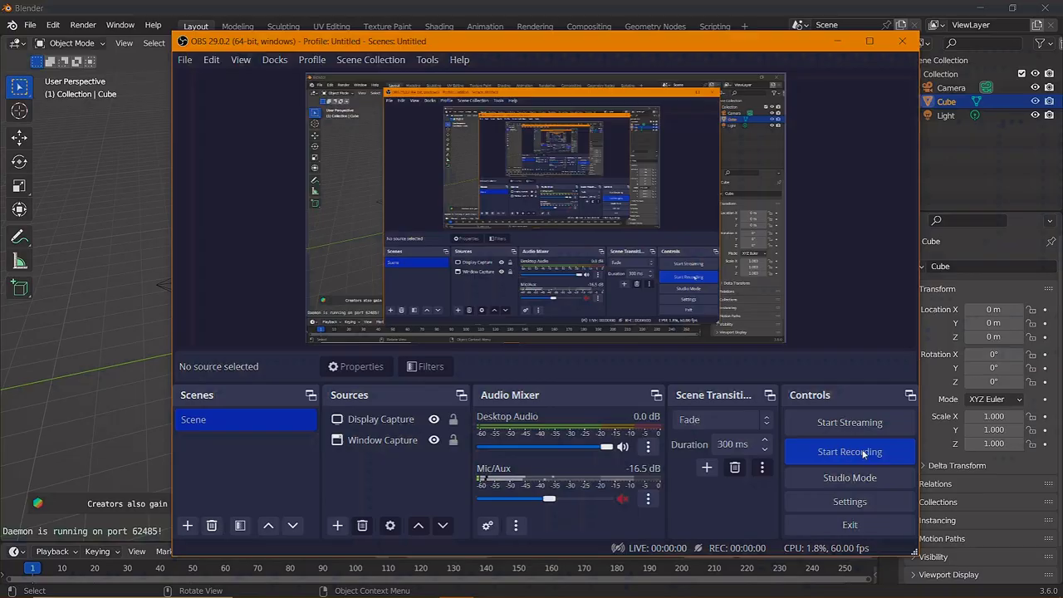
Step: Launch Blender 3.6 so the splash screen with New File templates and Recent Files appears
left_click(864, 453)
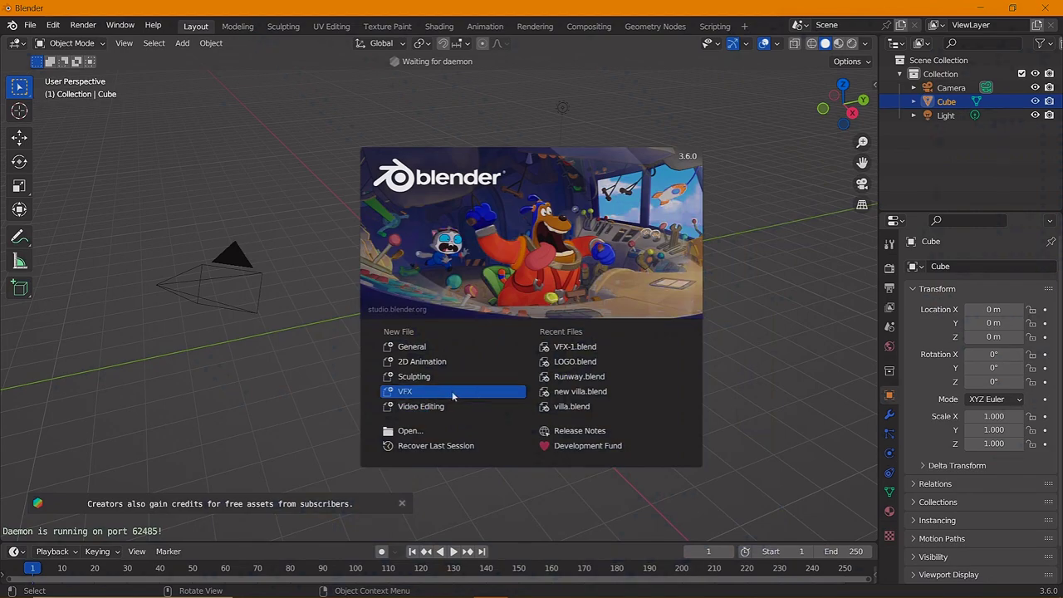
Step: Start a VFX-template file and load 20230708_080124.mp4 from Documents as the tracking clip
left_click(453, 395)
left_click(455, 209)
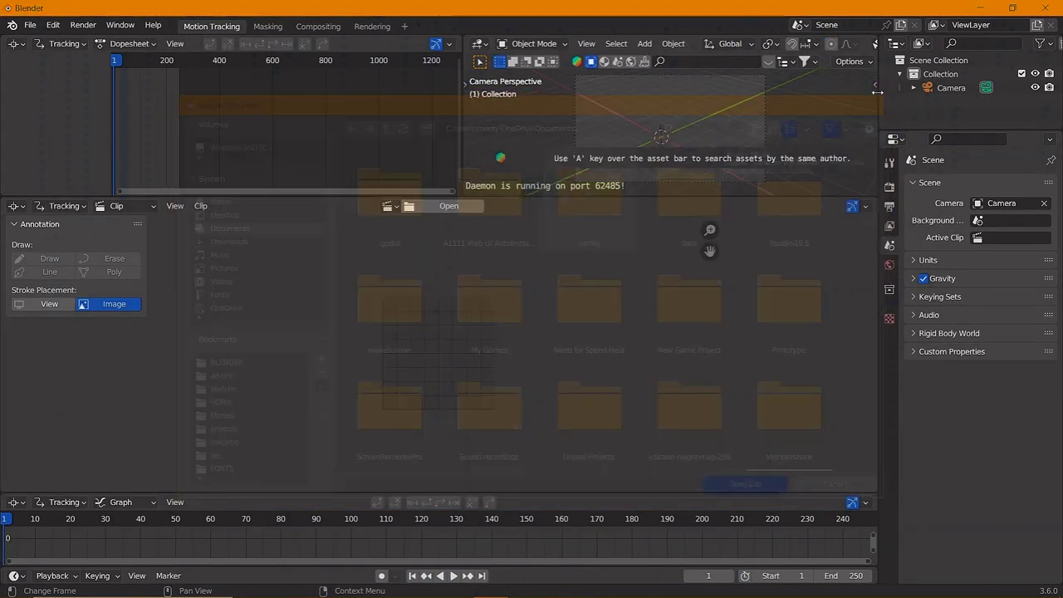
left_click(448, 209)
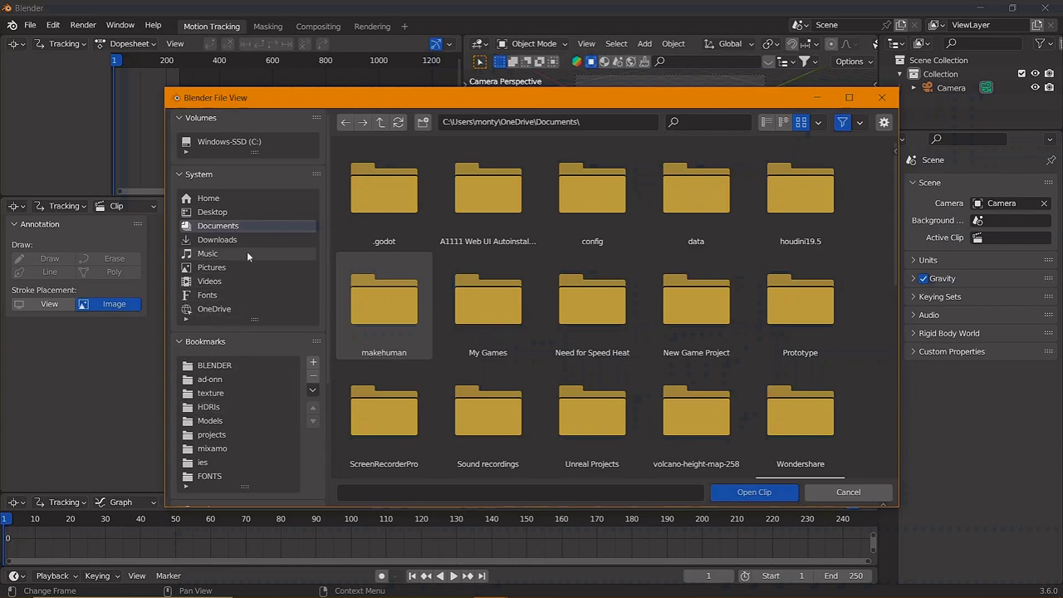
scroll(657, 267, "down", 5)
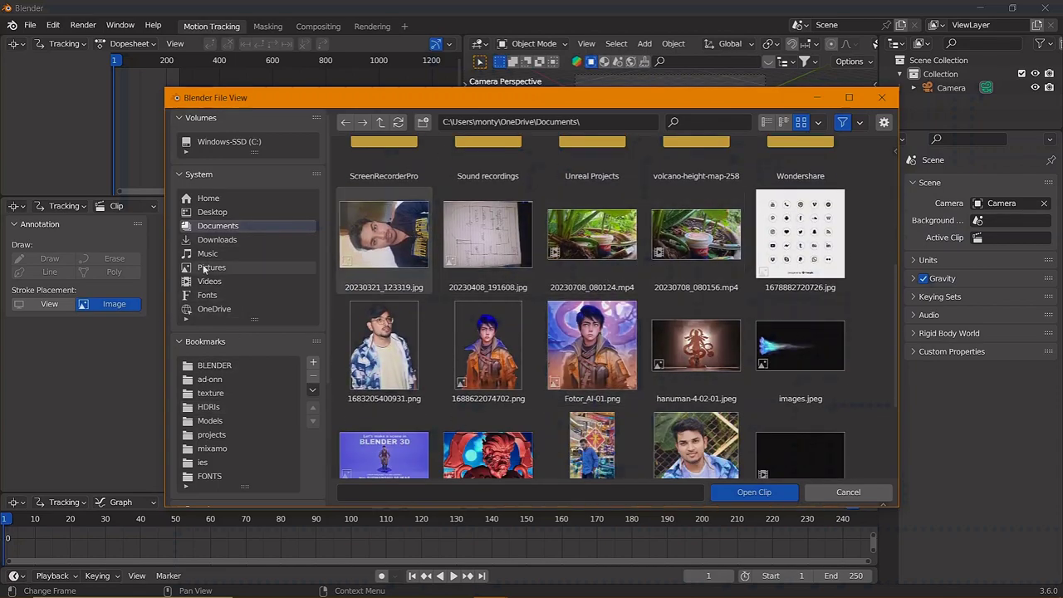
left_click(210, 281)
left_click(212, 309)
left_click(217, 226)
scroll(670, 349, "down", 5)
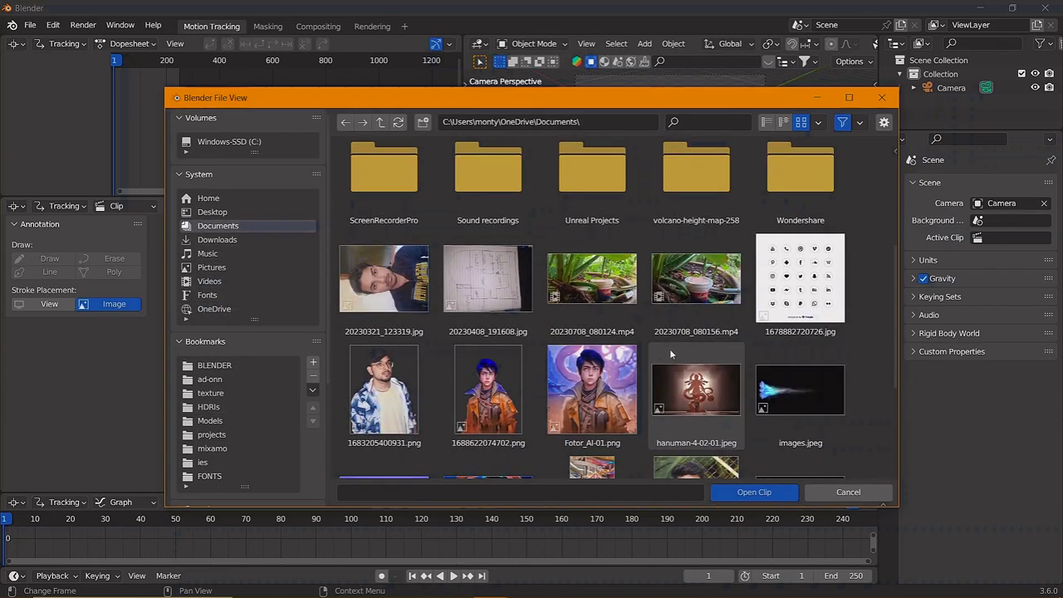
left_click(604, 295)
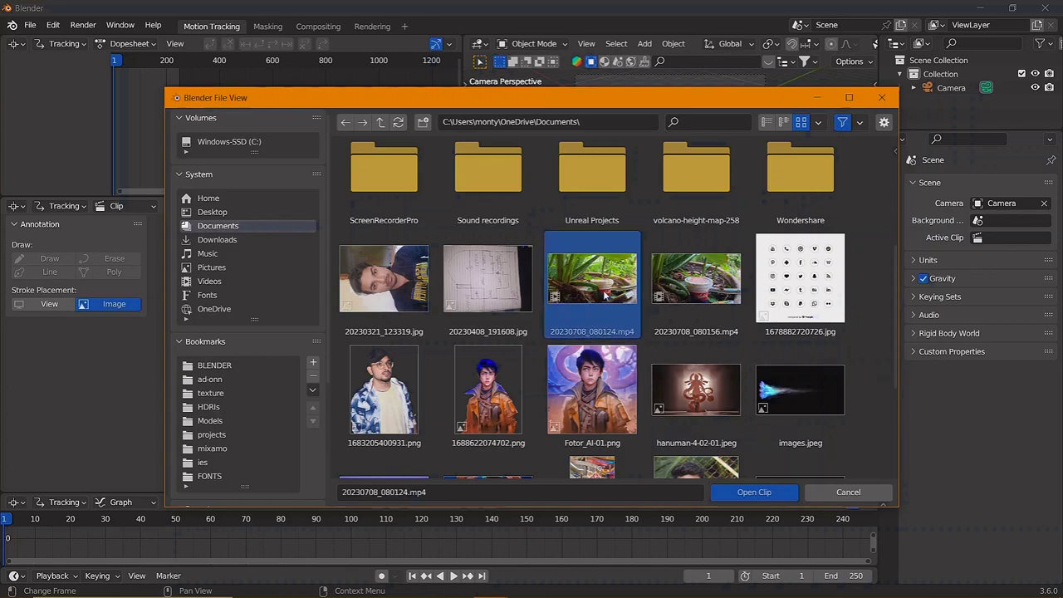
left_click(755, 492)
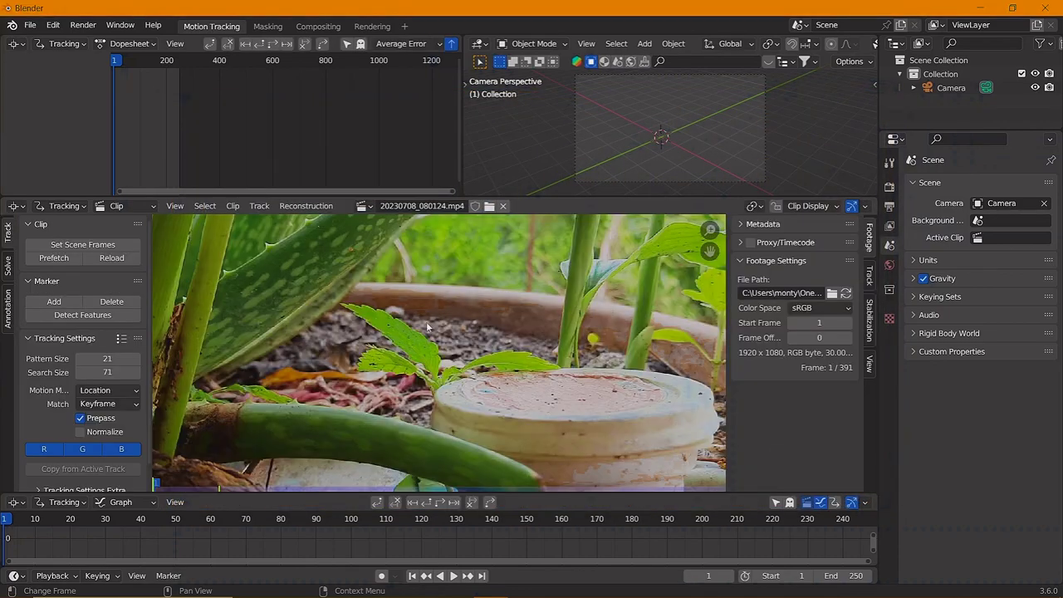
Step: Set the output frame rate to 30 fps and the colour depth to 16 bit
left_click(890, 206)
left_click(1012, 312)
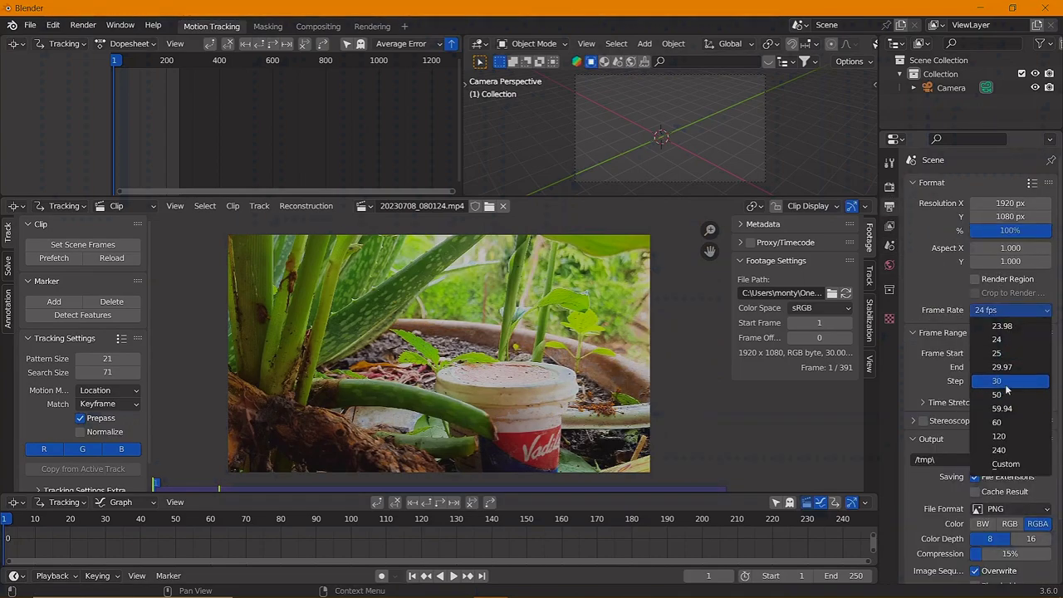
left_click(1010, 382)
scroll(994, 494, "down", 2)
left_click(1018, 439)
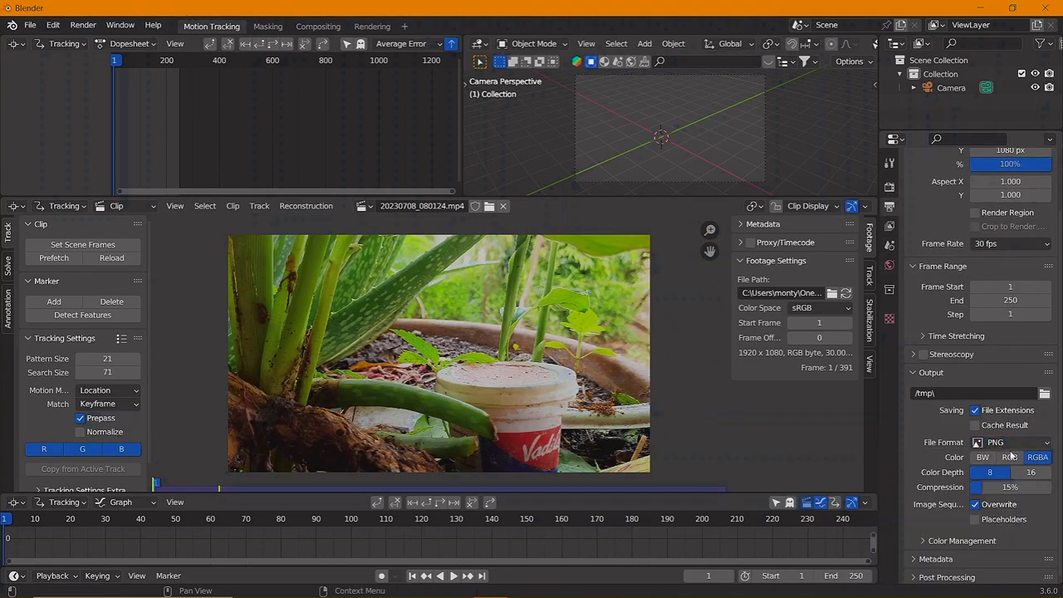
left_click(1030, 469)
Step: Review the clip's stabilization and proxy/timecode settings without changing them
scroll(904, 434, "up", 2)
left_click(869, 315)
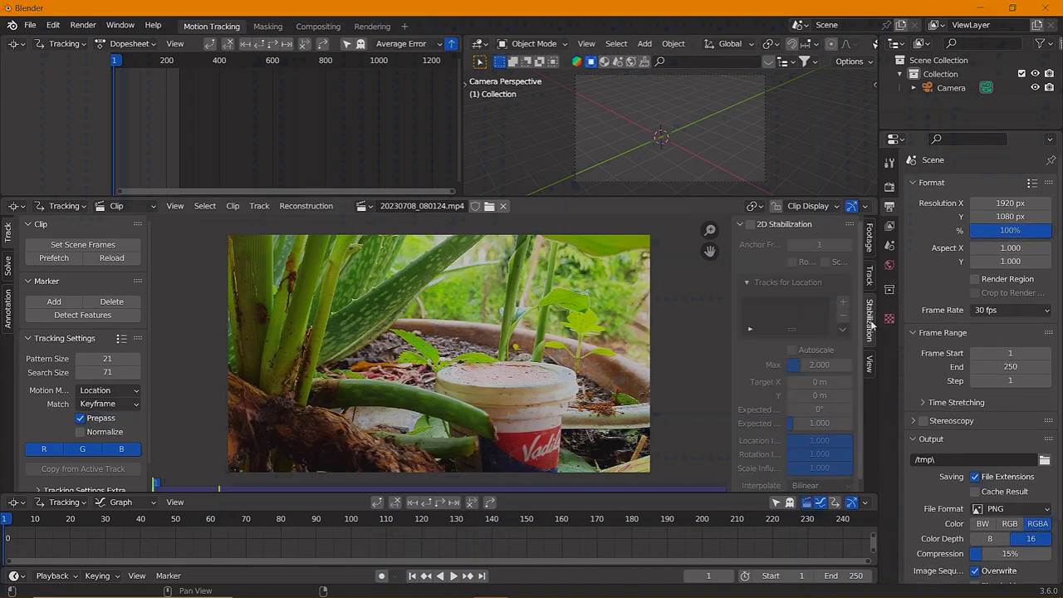
scroll(797, 357, "down", 1)
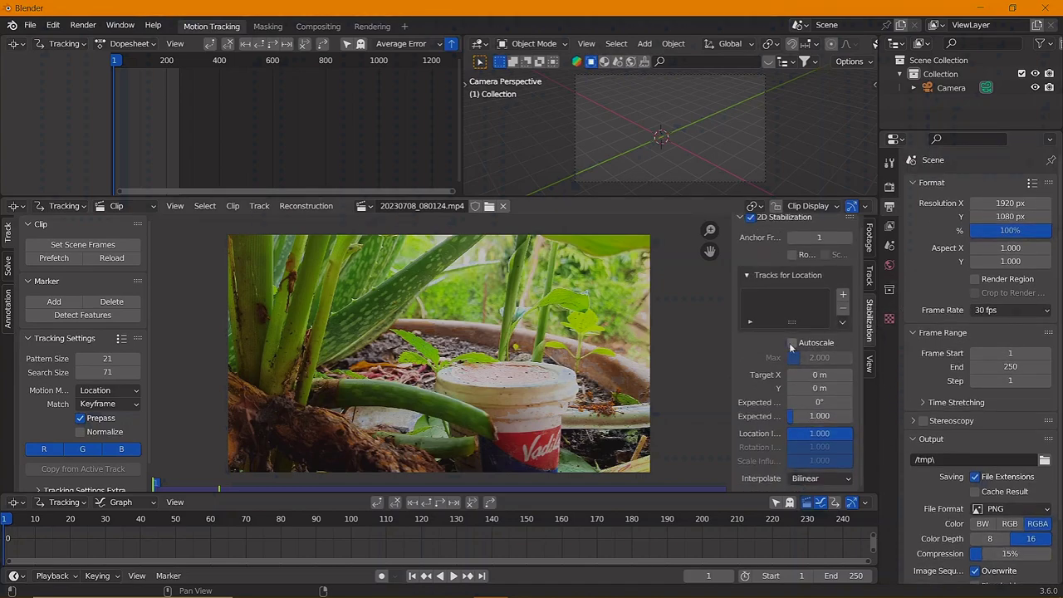
scroll(789, 342, "up", 1)
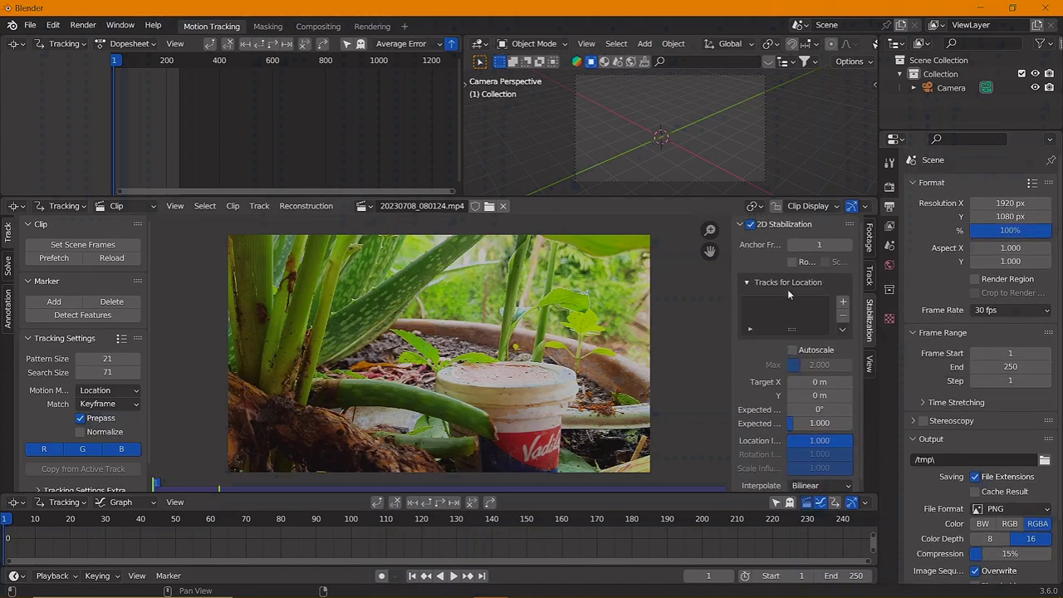
left_click(869, 240)
left_click(797, 241)
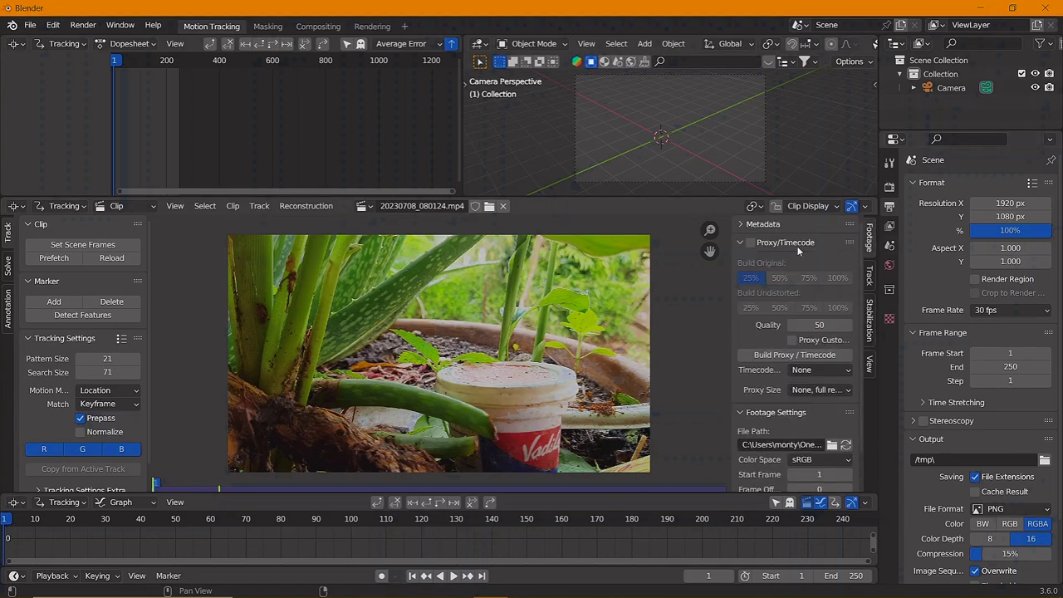
left_click(797, 241)
Step: Switch the colour management view transform from Filmic to Standard
left_click(889, 188)
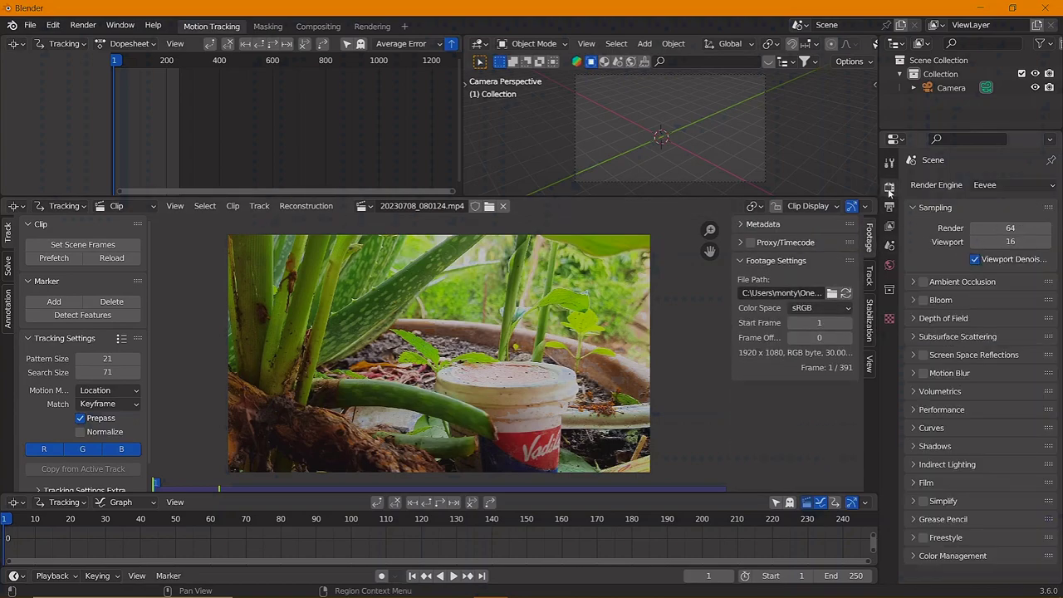
left_click(923, 556)
scroll(924, 556, "down", 3)
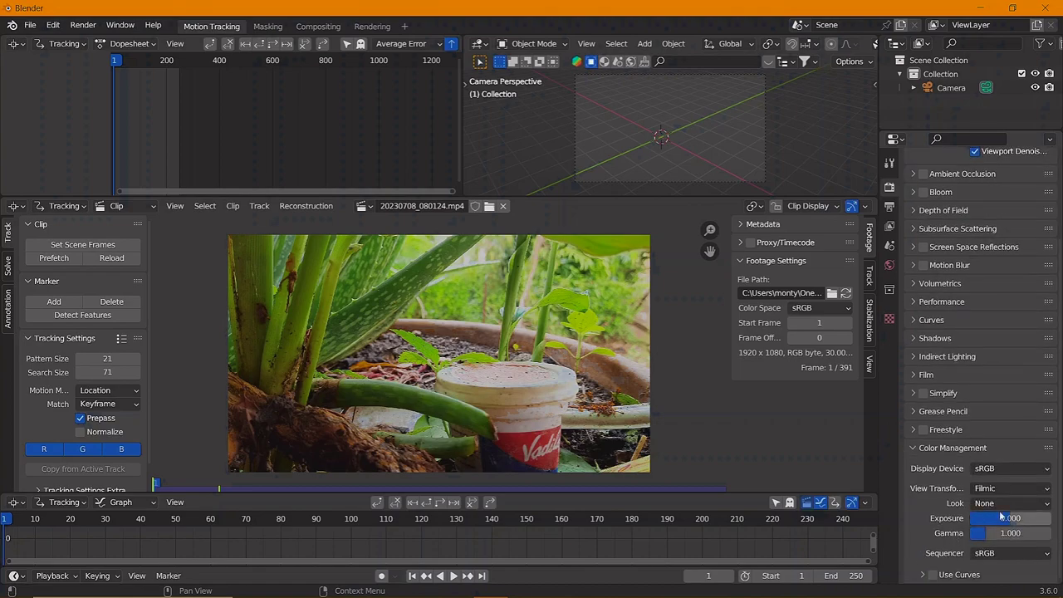
left_click(1011, 488)
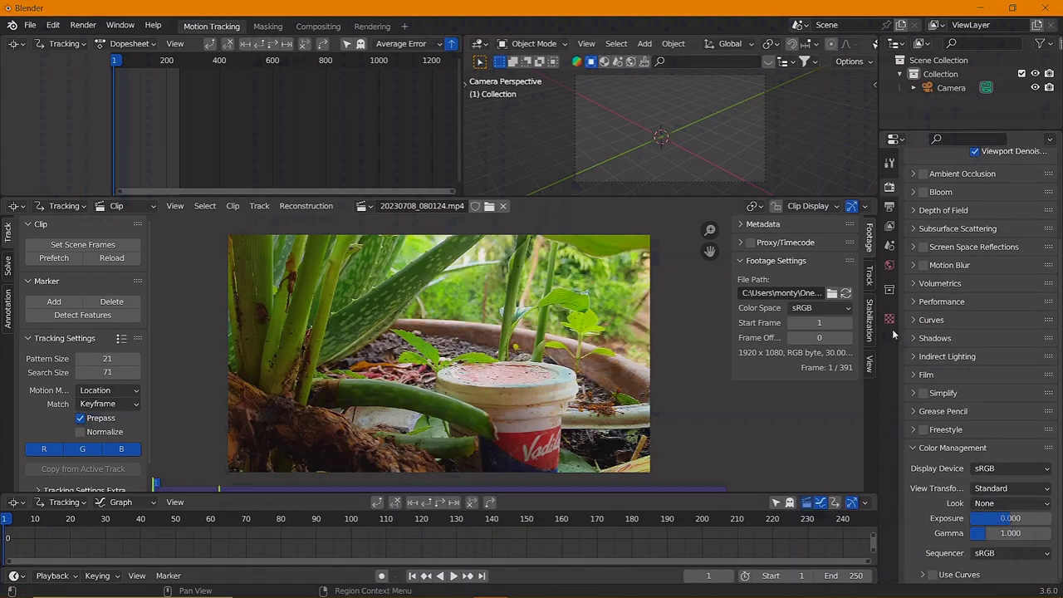
scroll(981, 374, "up", 3)
Step: Match the scene frame range to the clip so it ends at frame 391
left_click(89, 247)
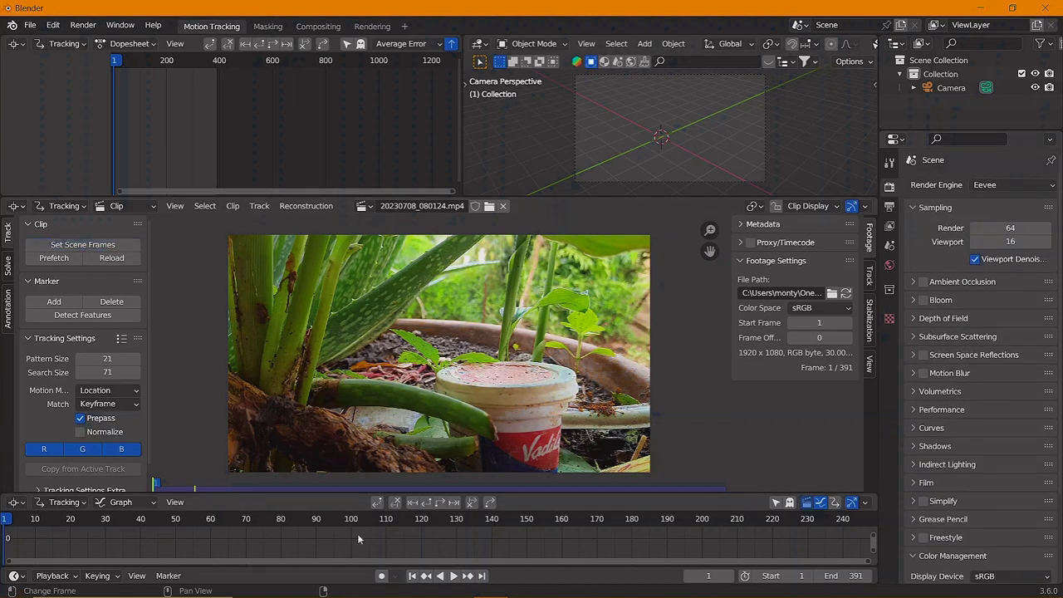
scroll(357, 534, "down", 3)
scroll(501, 529, "down", 2)
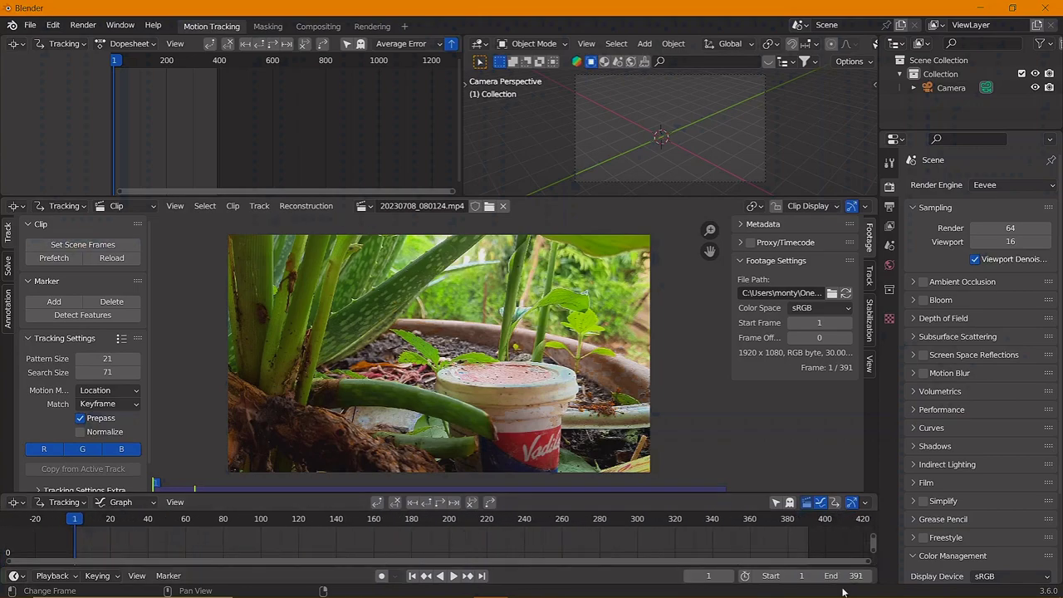
Step: Prefetch the clip frames, enable Normalize, and set the correlation minimum to 0.900
left_click(68, 259)
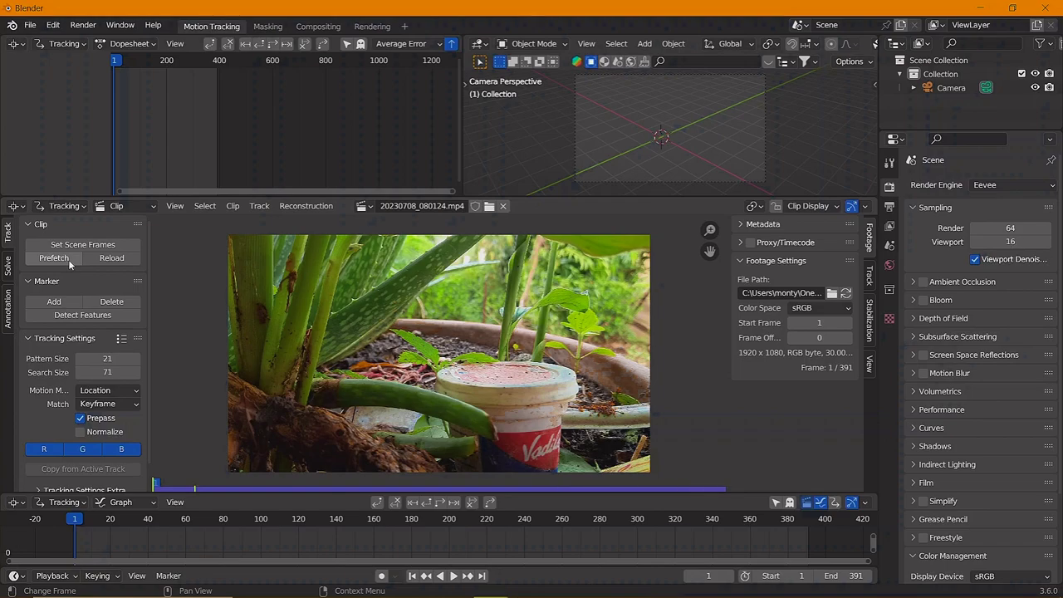
scroll(91, 366, "down", 1)
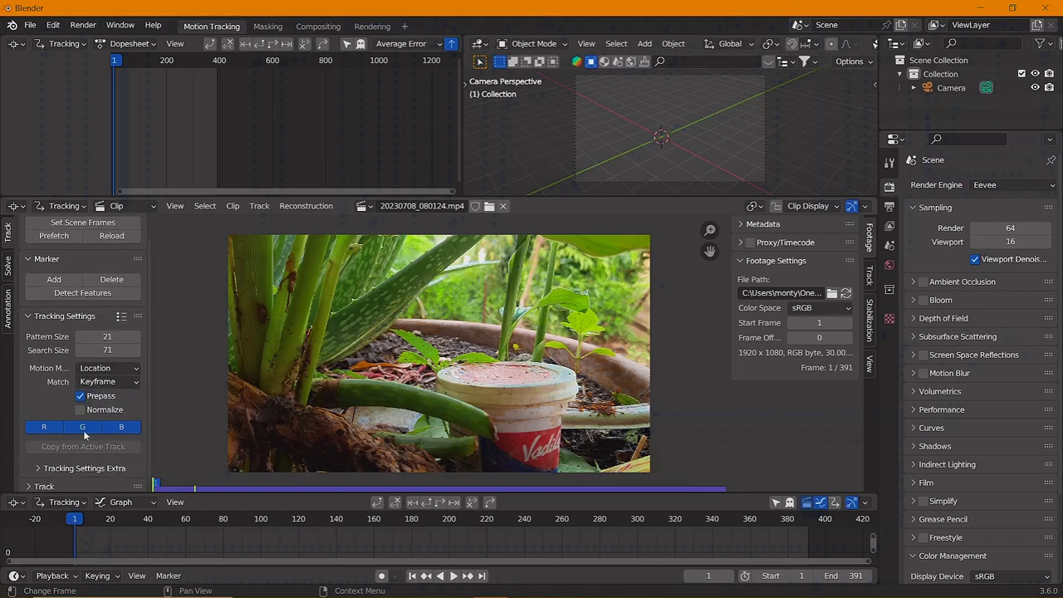
left_click(81, 407)
left_click(78, 463)
scroll(79, 462, "down", 2)
type("00.9")
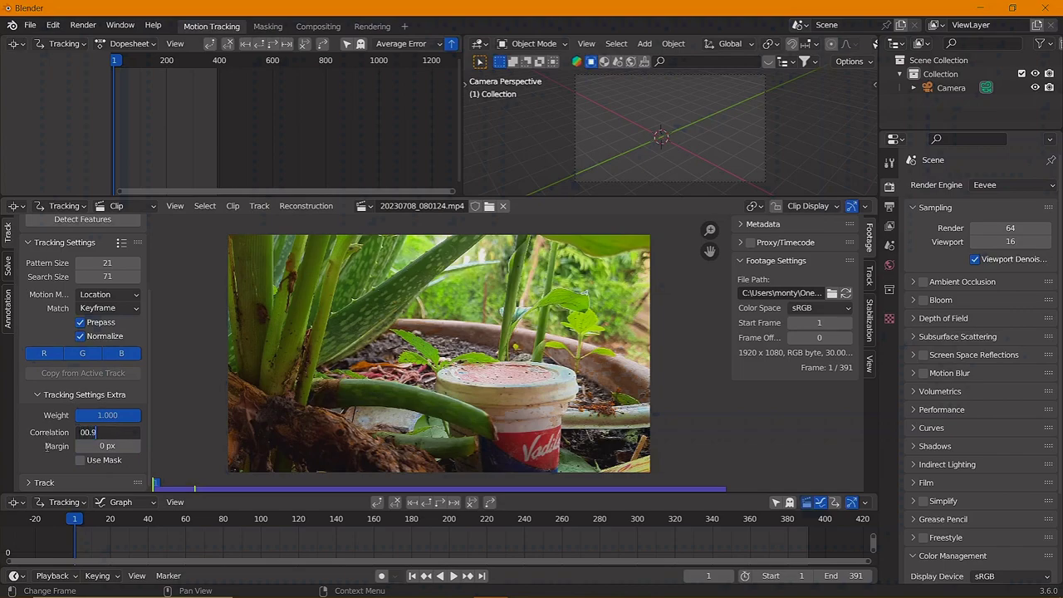
key("Return")
scroll(84, 460, "up", 3)
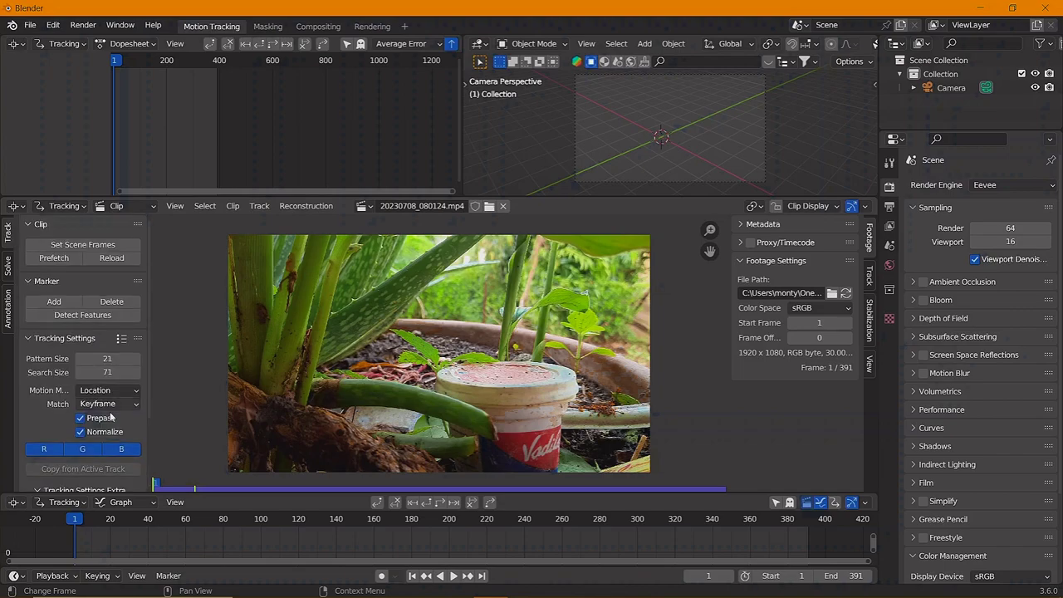
Step: Detect features and track all markers forward through the clip
left_click(87, 315)
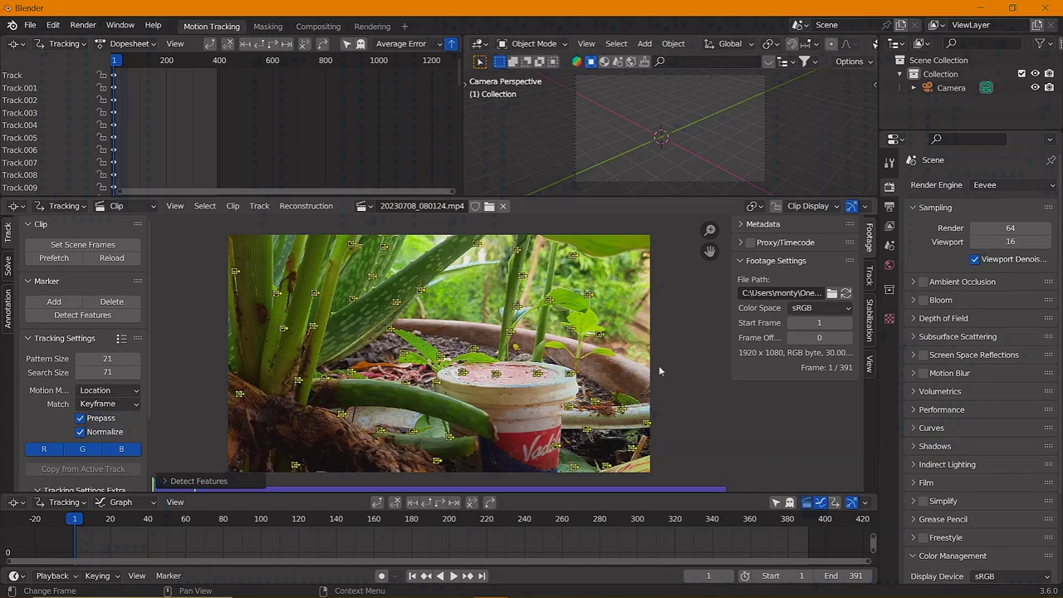
key("ctrl+t")
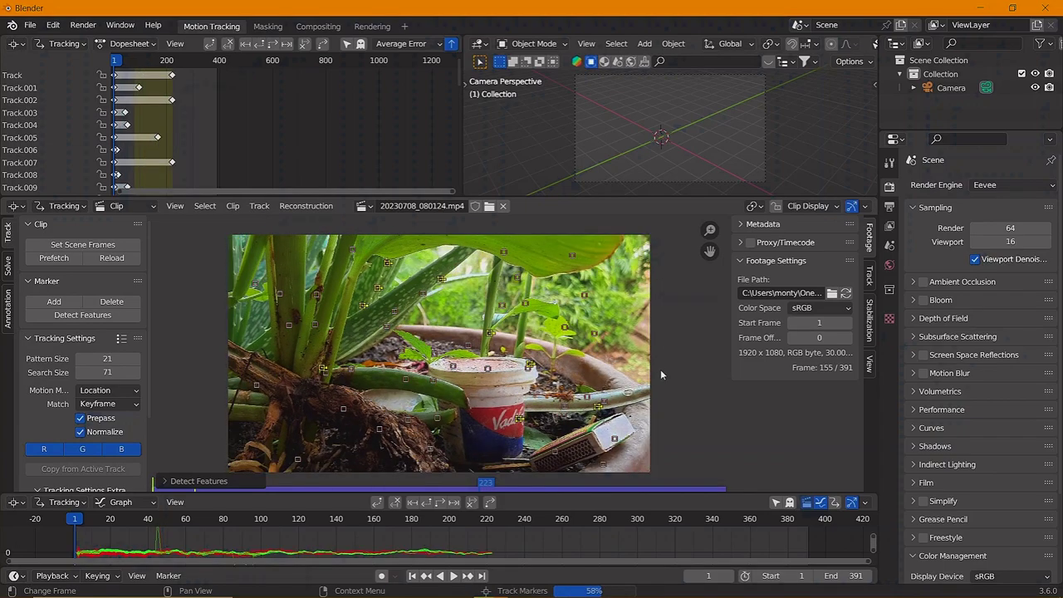
left_click_drag(292, 494, 283, 427)
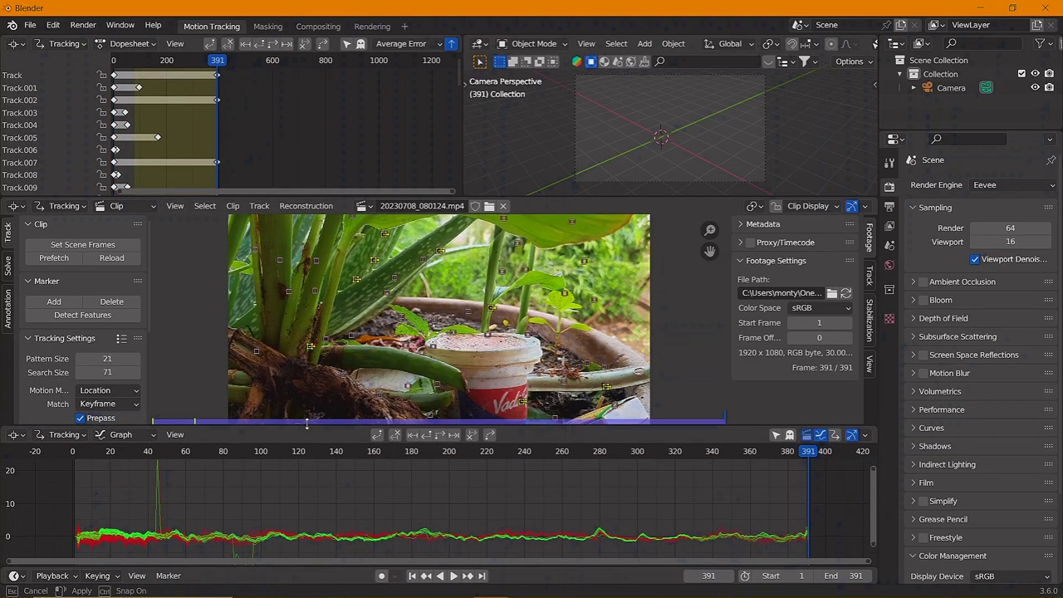
mouse_move(271, 458)
middle_mouse_down()
mouse_move(261, 489)
mouse_move(288, 484)
middle_mouse_up()
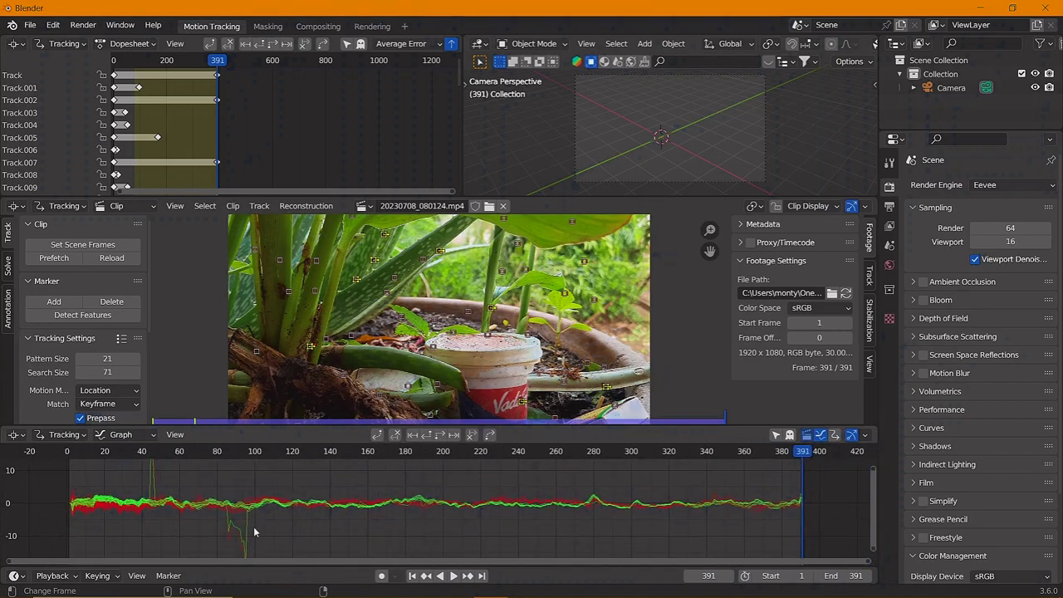
Step: Delete the two erratic tracks, one with a tall spike and one with a deep dip
left_click(242, 540)
left_click(158, 492)
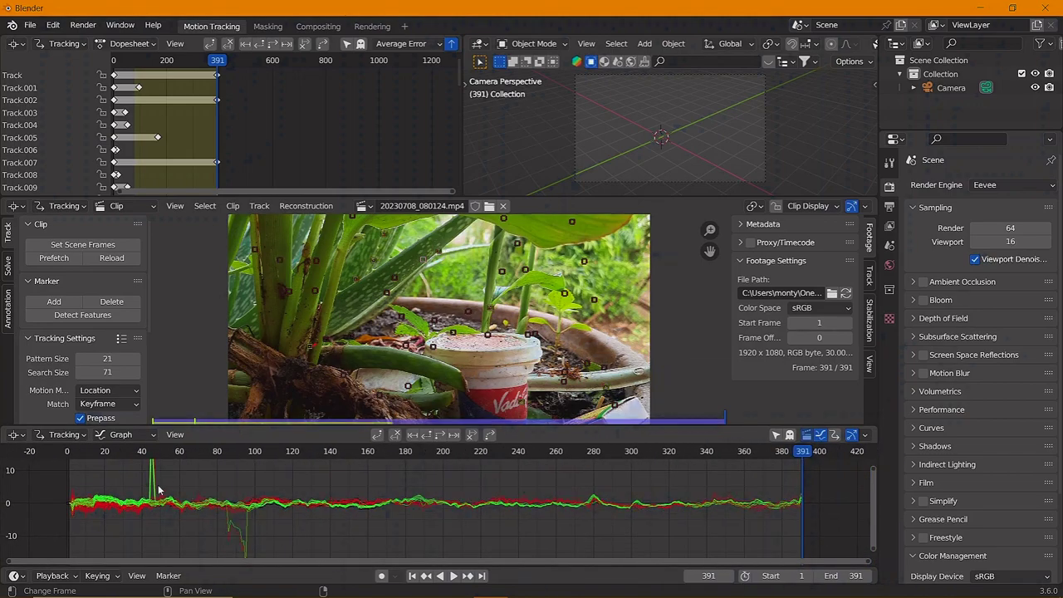
middle_click_drag(169, 491, 166, 508, "ctrl")
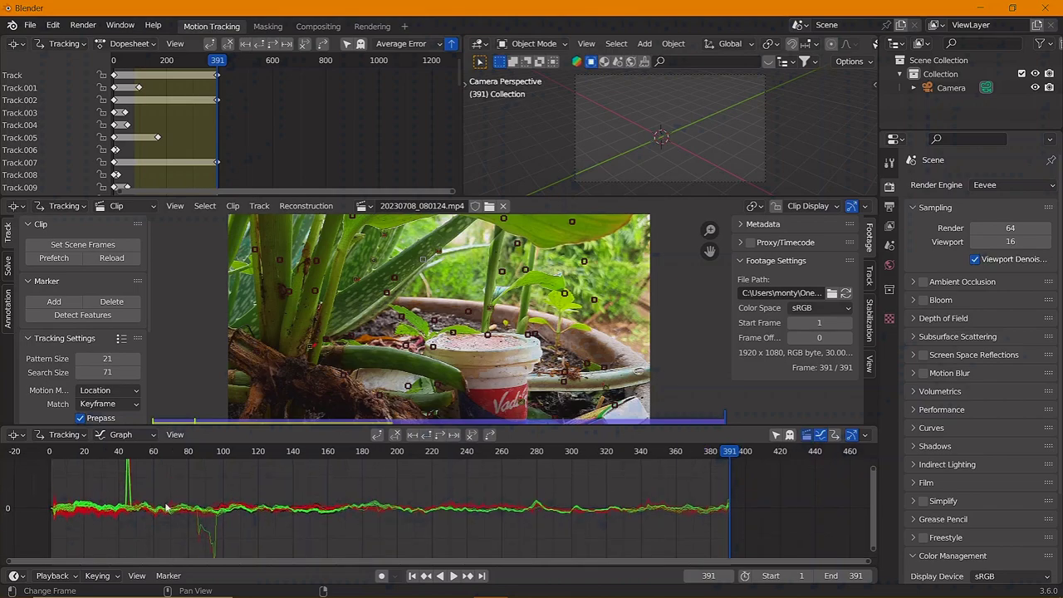
key("x")
left_click(125, 486)
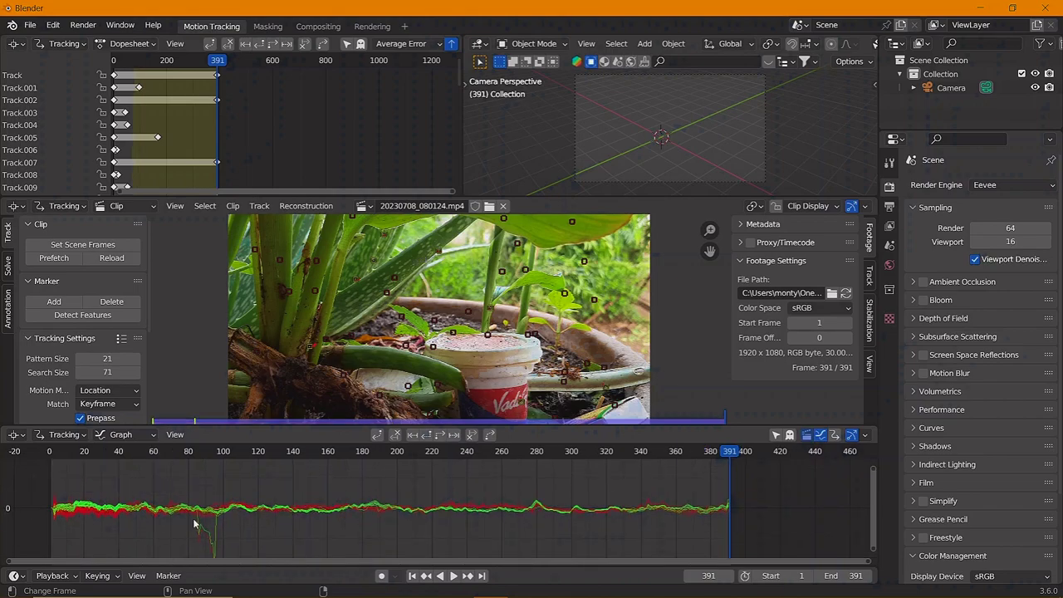
left_click(214, 536)
key("x")
left_click(184, 538)
middle_click_drag(307, 536, 368, 541)
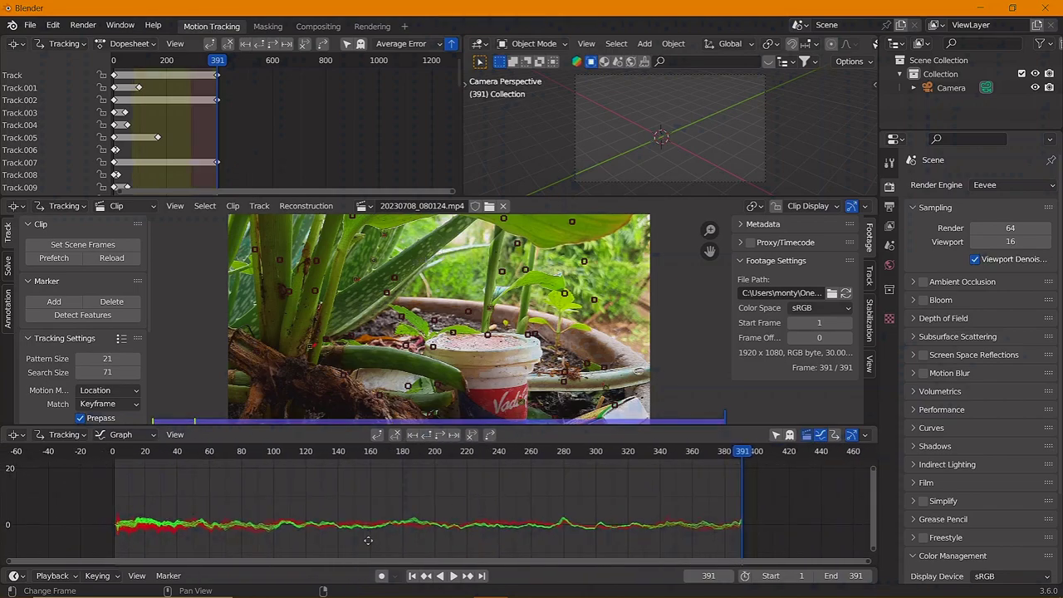
Step: Go to frame 386 and make the Movie Clip Editor taller
left_click_drag(762, 457, 746, 456)
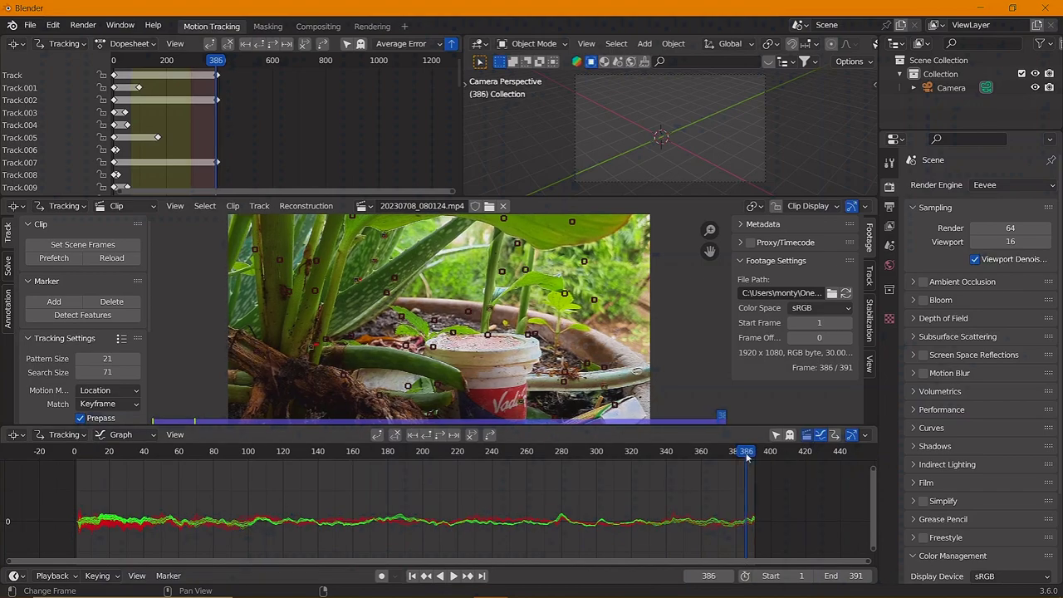
left_click_drag(638, 426, 638, 473)
scroll(480, 375, "down", 2)
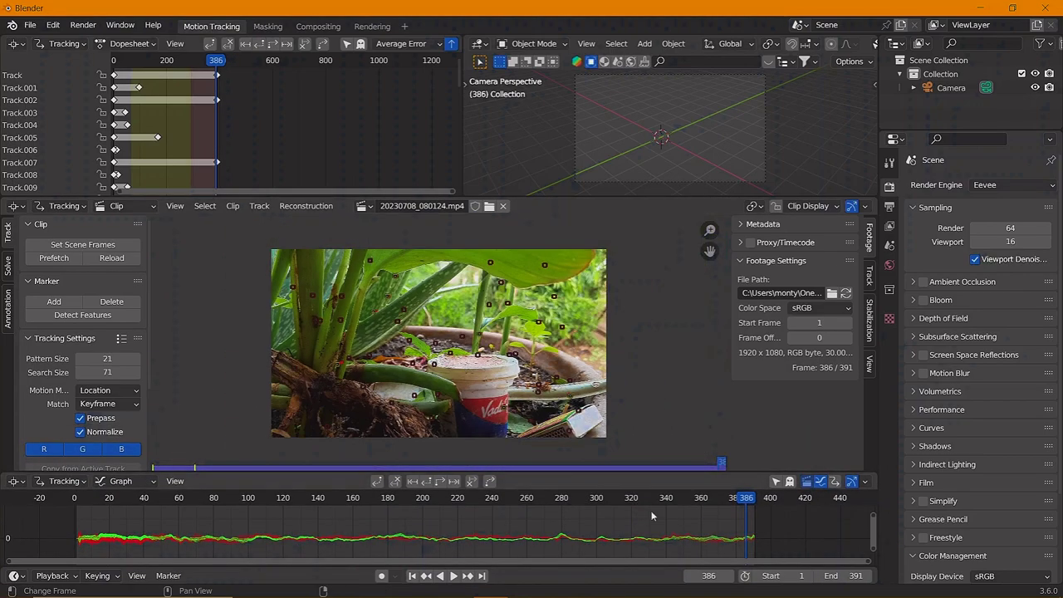
Step: Enable automatic Keyframe selection in the camera solve options
key("Caps_Lock")
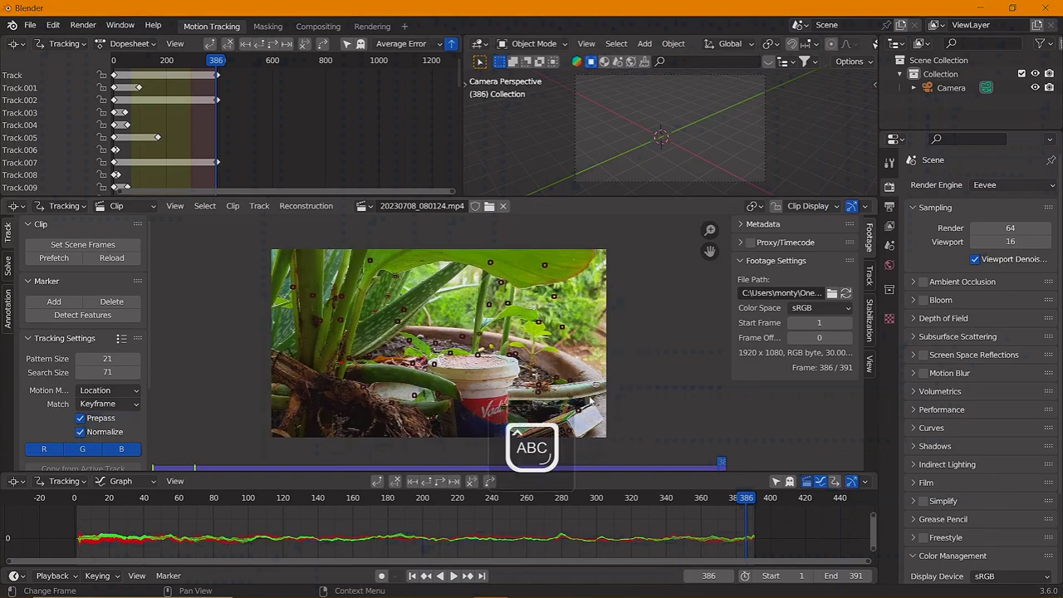
key("Caps_Lock")
left_click(8, 266)
left_click(80, 280)
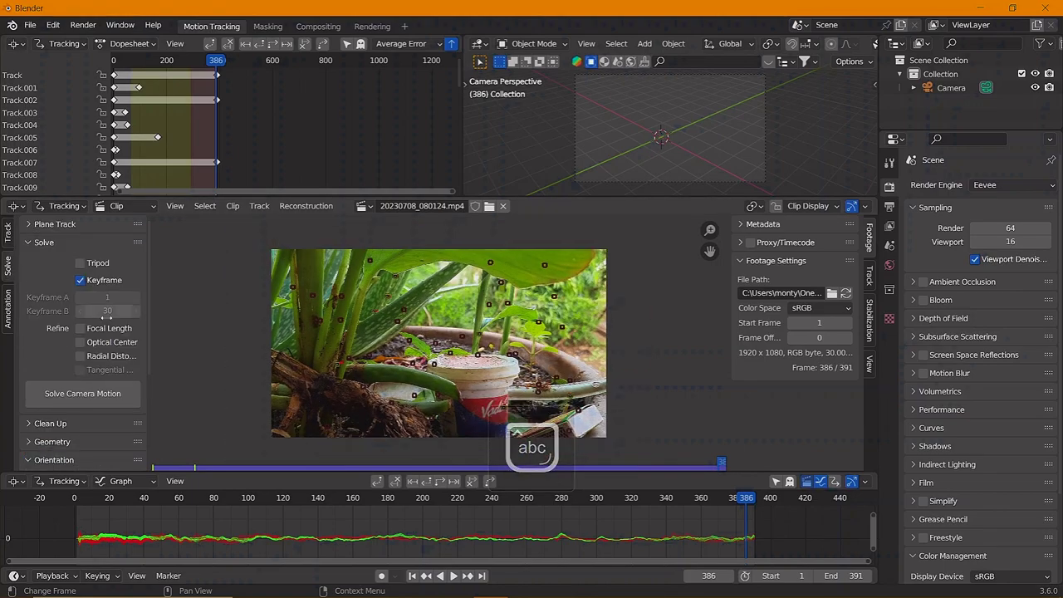
scroll(84, 357, "down", 4)
scroll(84, 357, "up", 4)
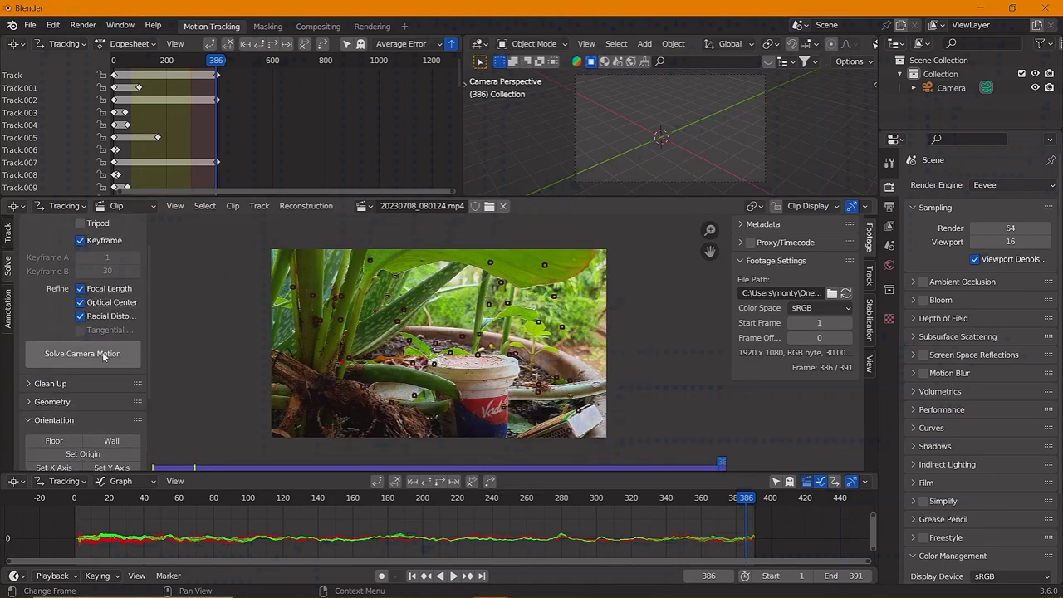
Step: Check the track clean-up options, leaving the clean-up type as Select
left_click(77, 424)
scroll(77, 424, "down", 2)
left_click(108, 407)
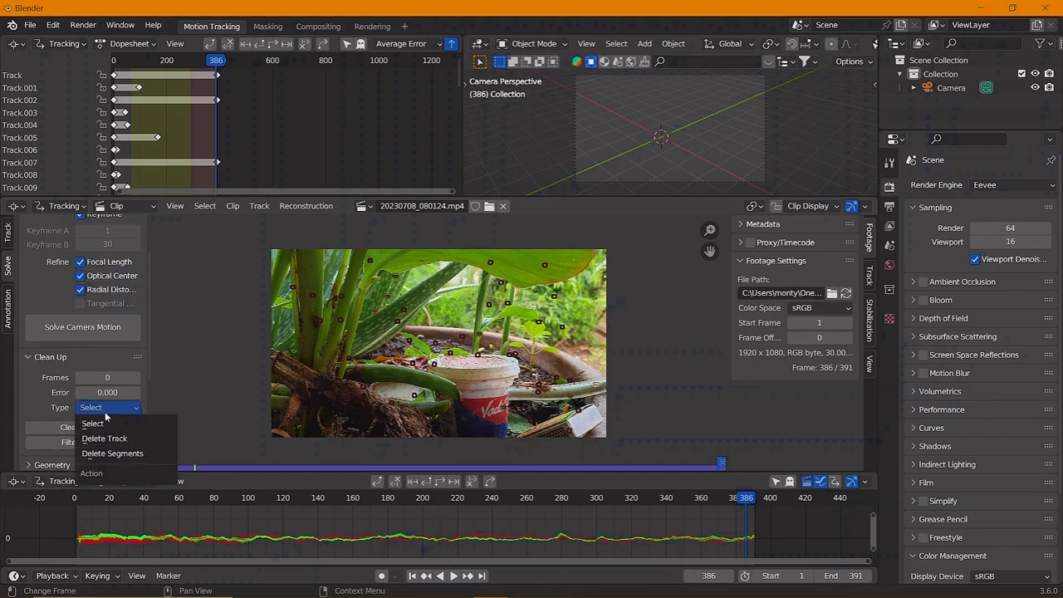
left_click(121, 407)
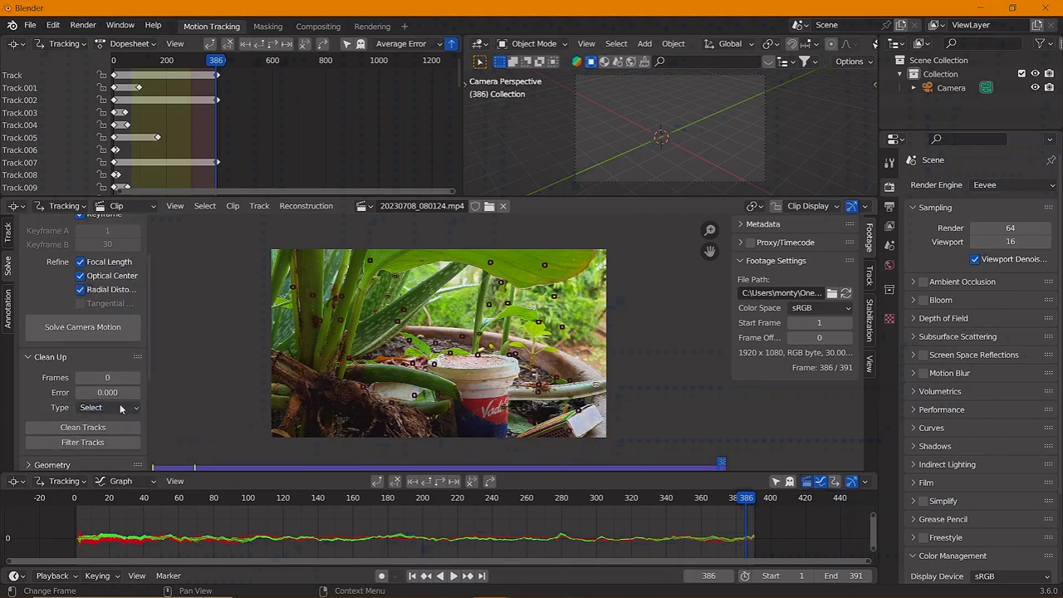
left_click(67, 357)
scroll(68, 353, "up", 1)
scroll(79, 366, "up", 1)
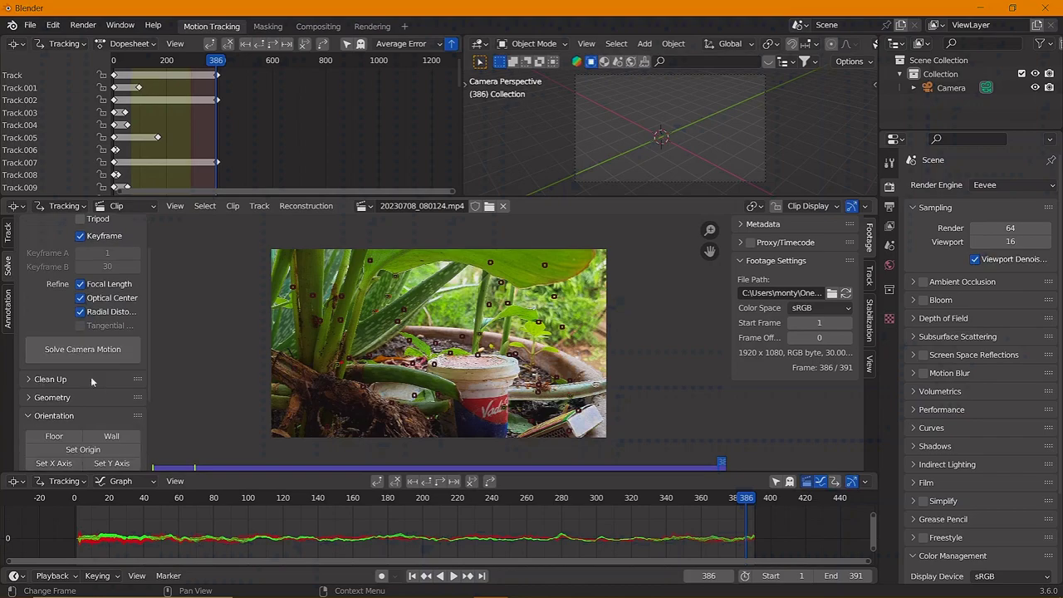
Step: Solve the camera motion to a 0.35 px error and return to camera view
left_click(83, 350)
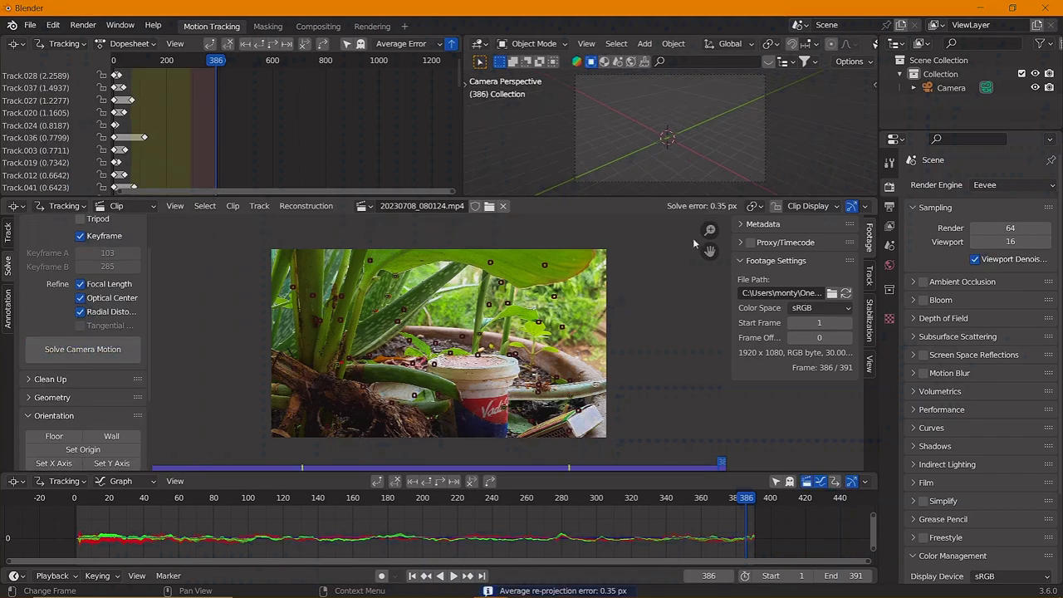
scroll(91, 382, "down", 3)
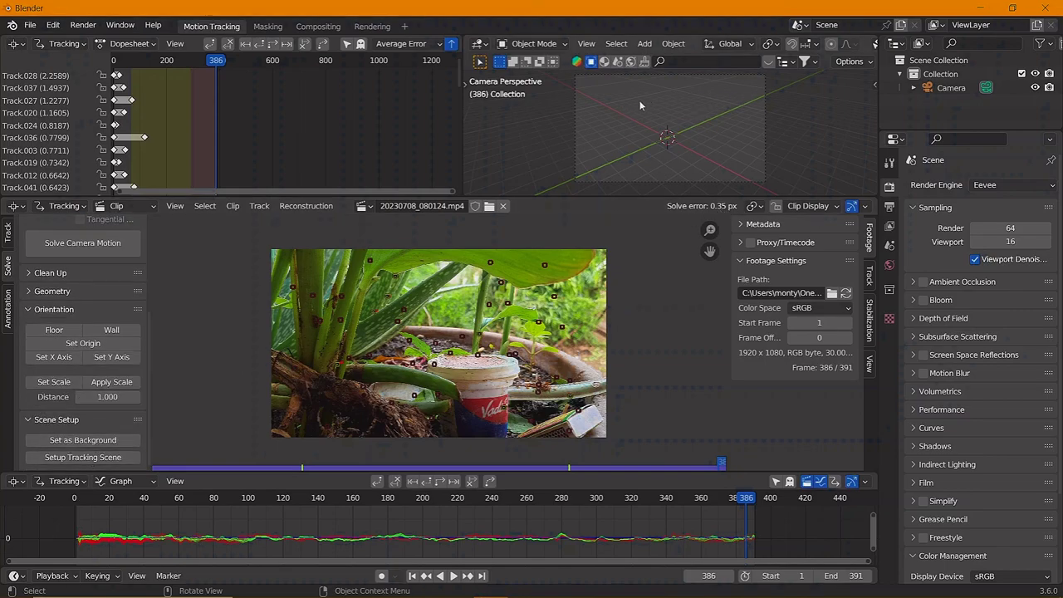
mouse_move(662, 146)
middle_mouse_down()
mouse_move(686, 133)
mouse_move(684, 153)
middle_mouse_up()
key("KP_0")
Step: Set the footage as camera background and build the tracking scene with cube, light and floor
left_click(83, 440)
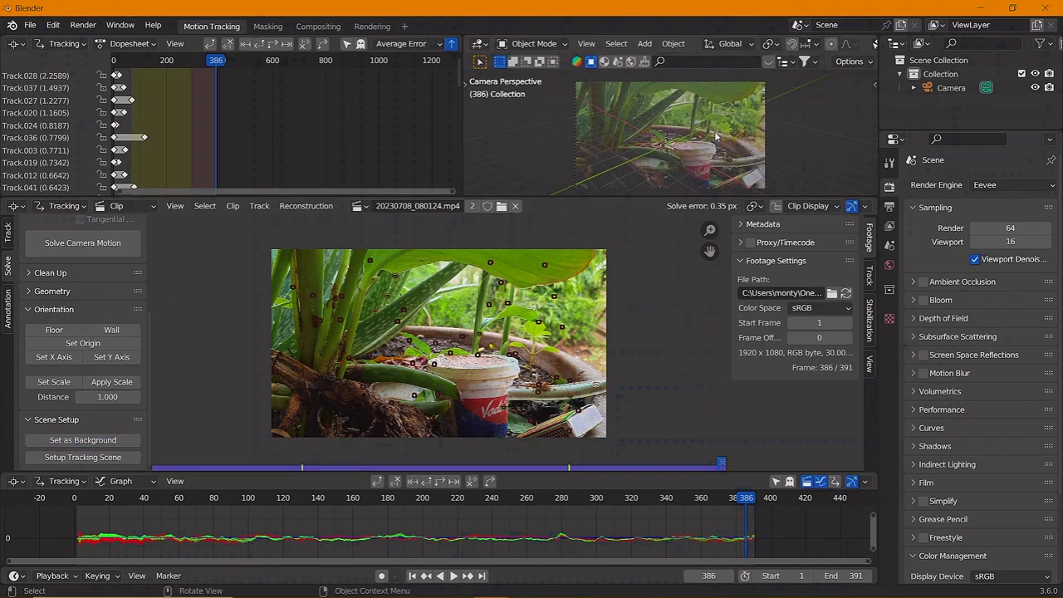
scroll(720, 147, "up", 2)
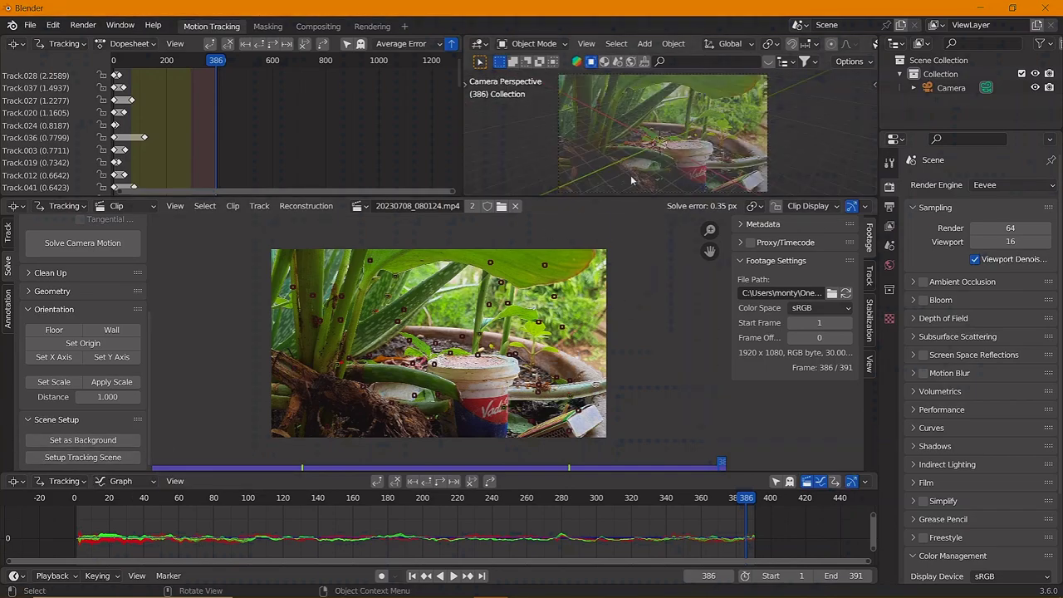
left_click(87, 458)
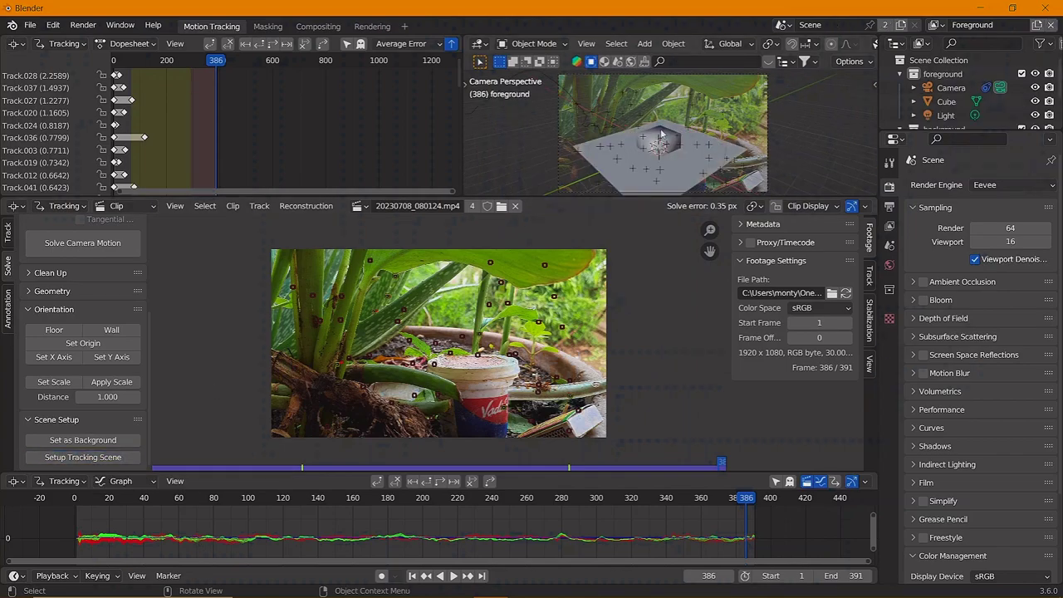
scroll(488, 410, "up", 3)
scroll(488, 410, "down", 2)
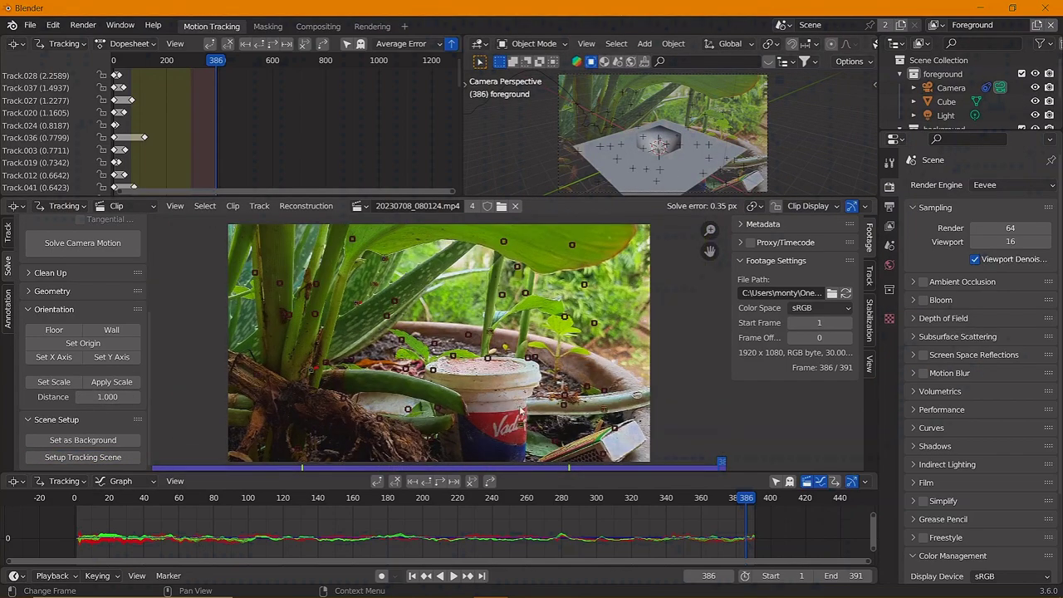
scroll(521, 411, "up", 1)
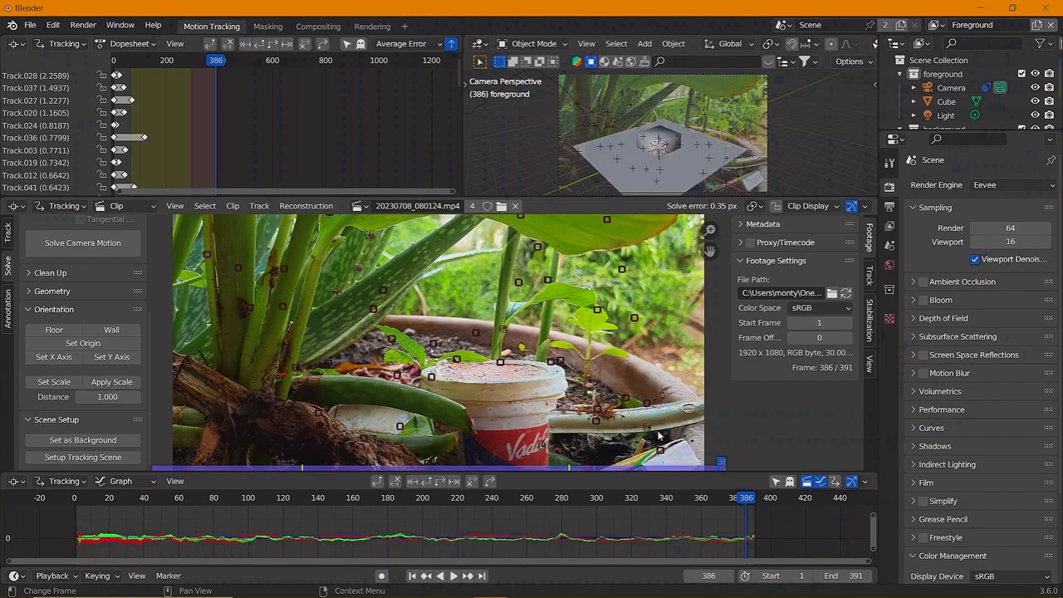
Step: Move the footage to frame 389
scroll(643, 435, "down", 1)
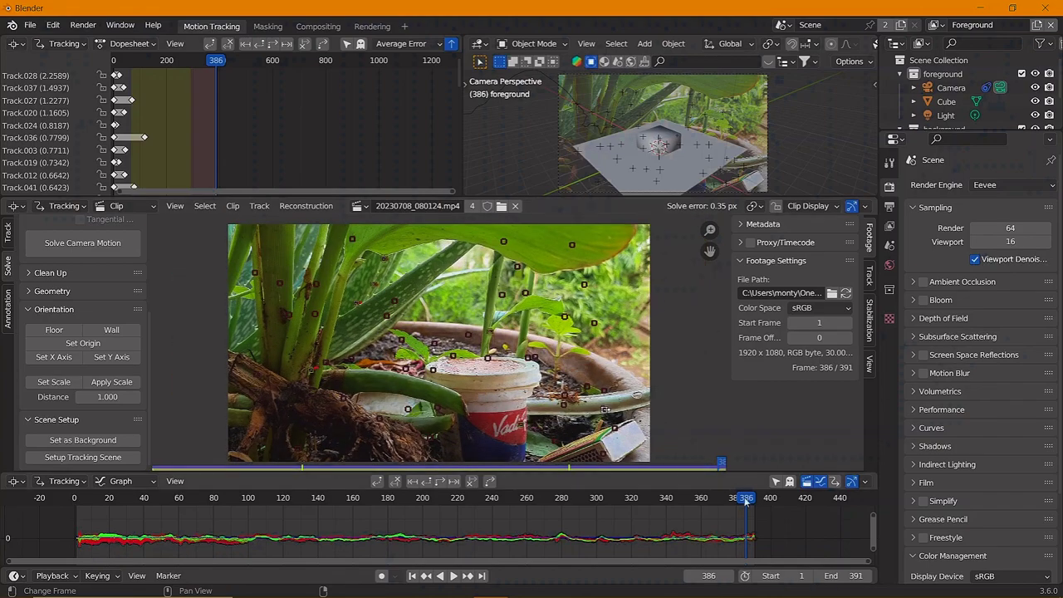
left_click_drag(746, 499, 751, 511)
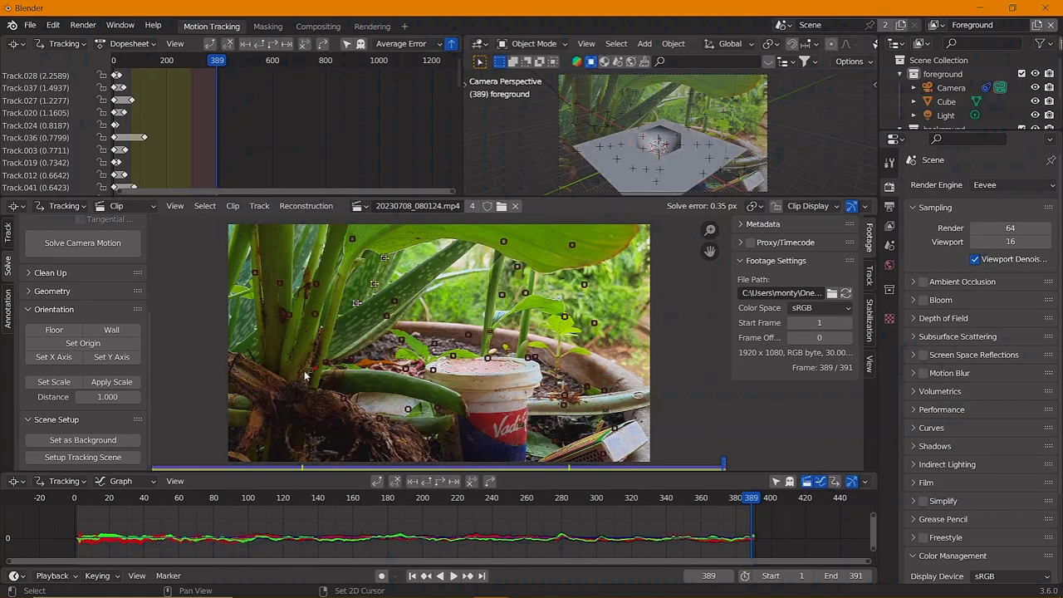
scroll(606, 420, "up", 2)
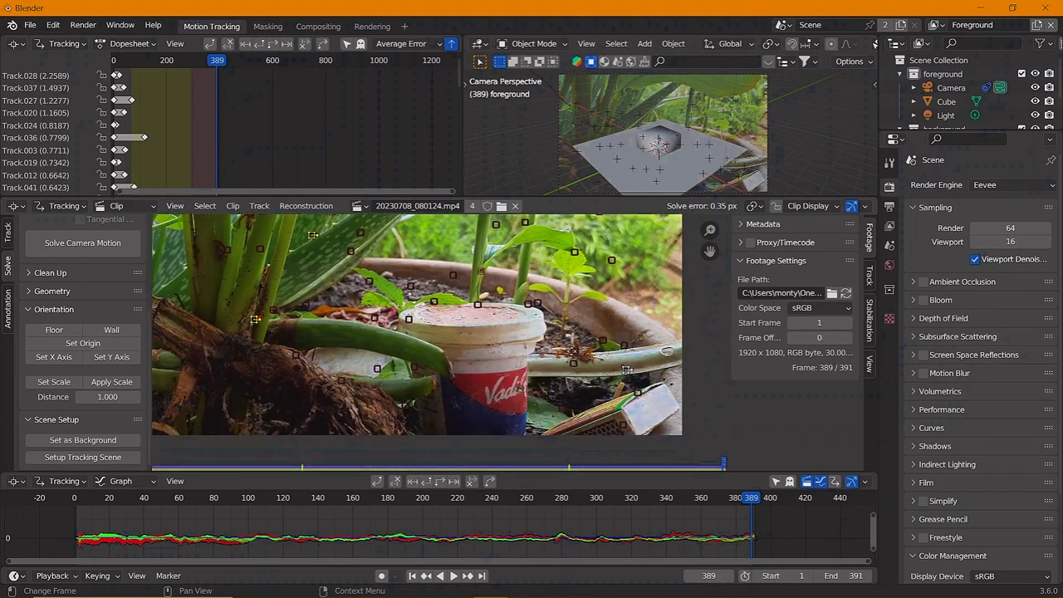
scroll(616, 388, "down", 2)
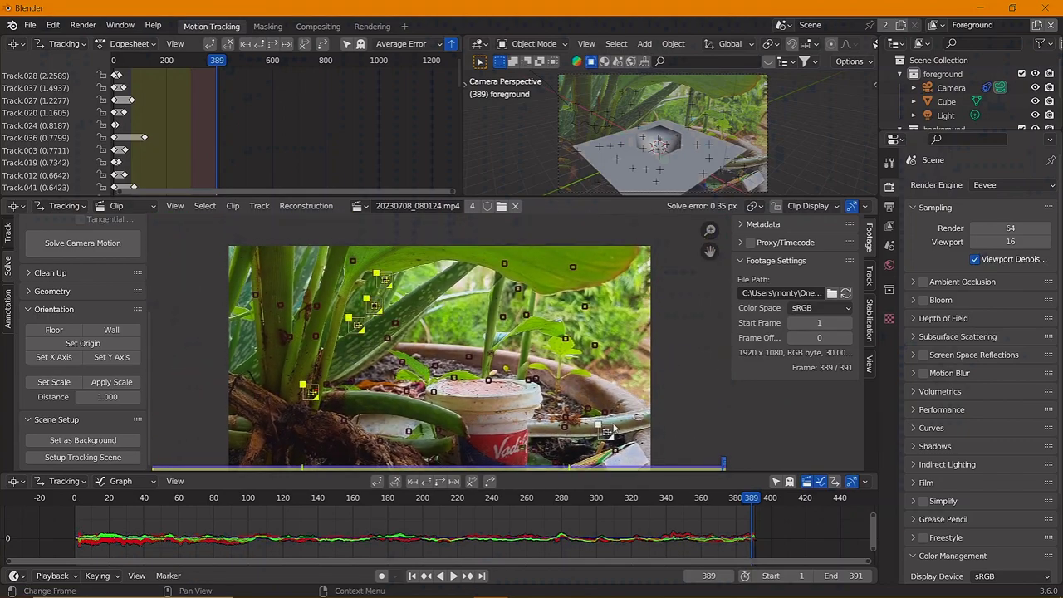
scroll(619, 321, "up", 1)
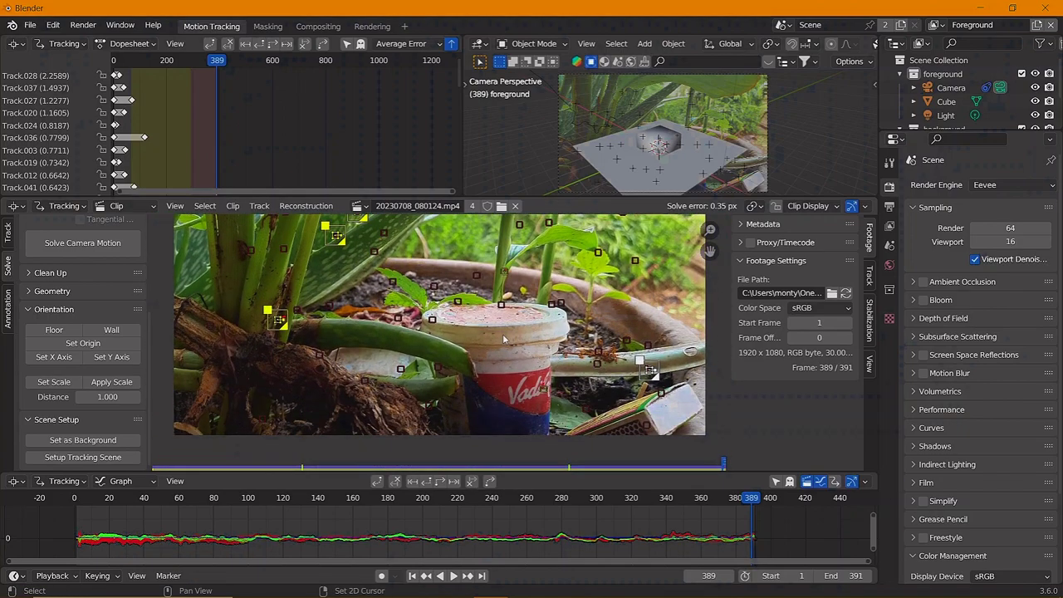
Step: Zoom and pan around the cup and plants, replaying frames 357–389 to check the markers
middle_click_drag(619, 322, 528, 400)
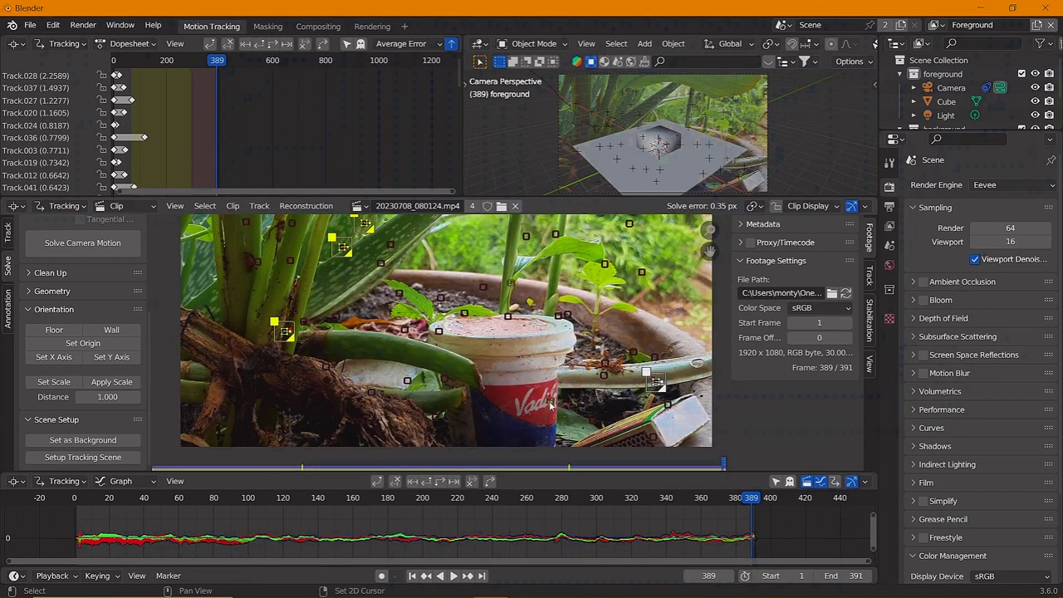
scroll(529, 400, "up", 1)
scroll(528, 399, "down", 1)
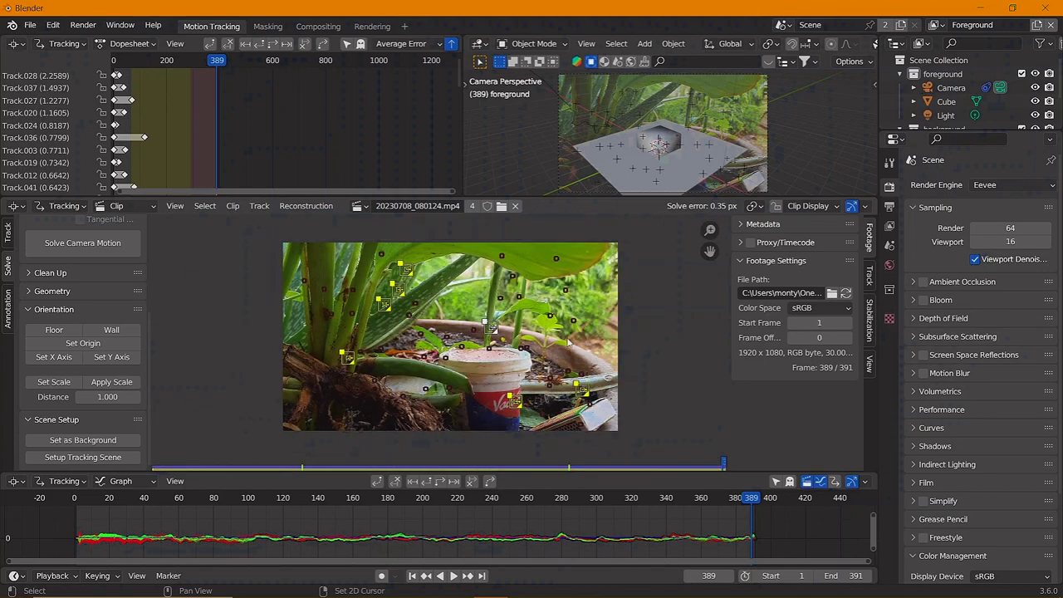
scroll(551, 328, "down", 1)
scroll(551, 329, "up", 3)
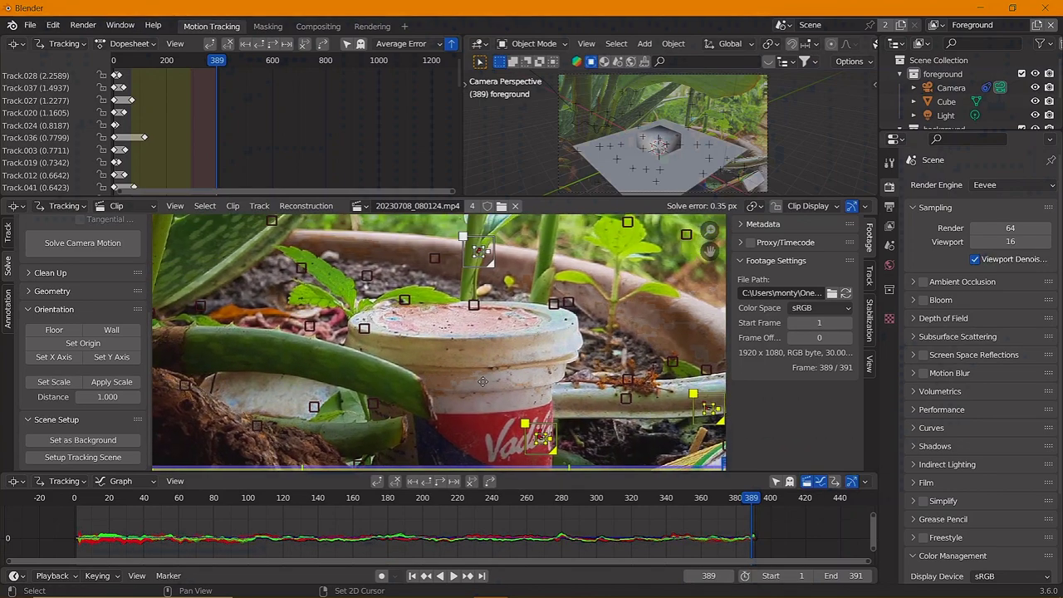
mouse_move(632, 398)
middle_mouse_down()
mouse_move(500, 450)
mouse_move(520, 301)
middle_mouse_up()
scroll(500, 451, "down", 1)
scroll(500, 450, "down", 1)
scroll(520, 301, "down", 2)
scroll(521, 299, "up", 3)
scroll(534, 309, "down", 2)
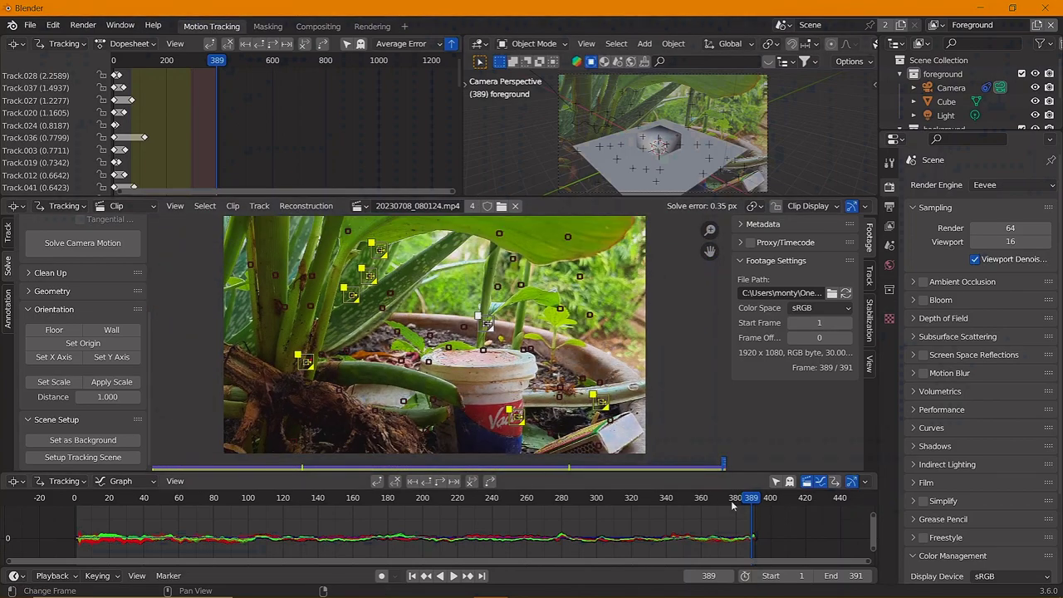
left_click_drag(733, 505, 753, 516)
Step: Set the scene origin at a selected track near the plant's base
left_click(380, 250)
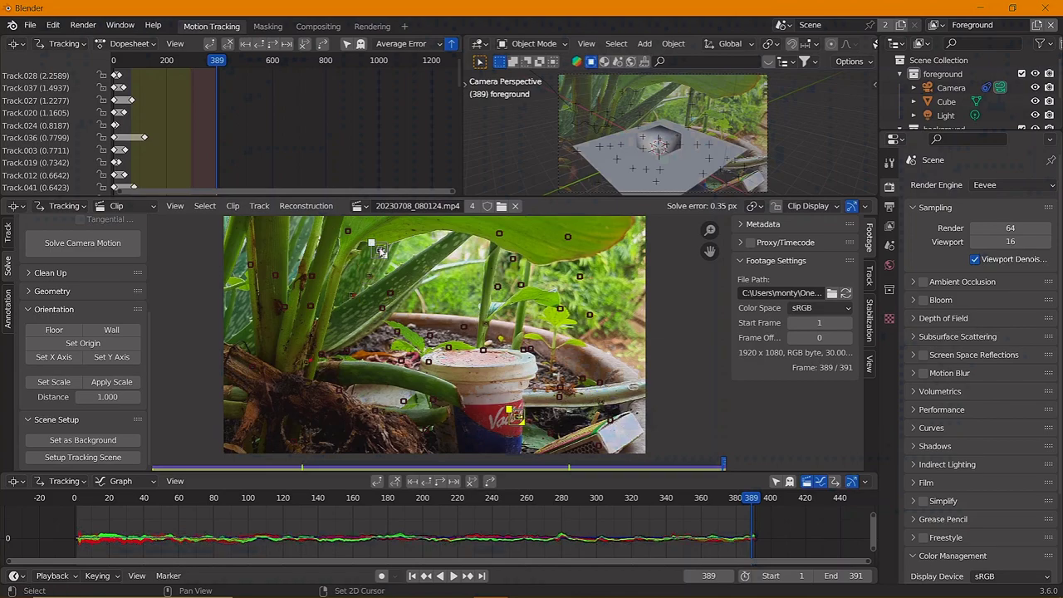
left_click(308, 363, "ctrl")
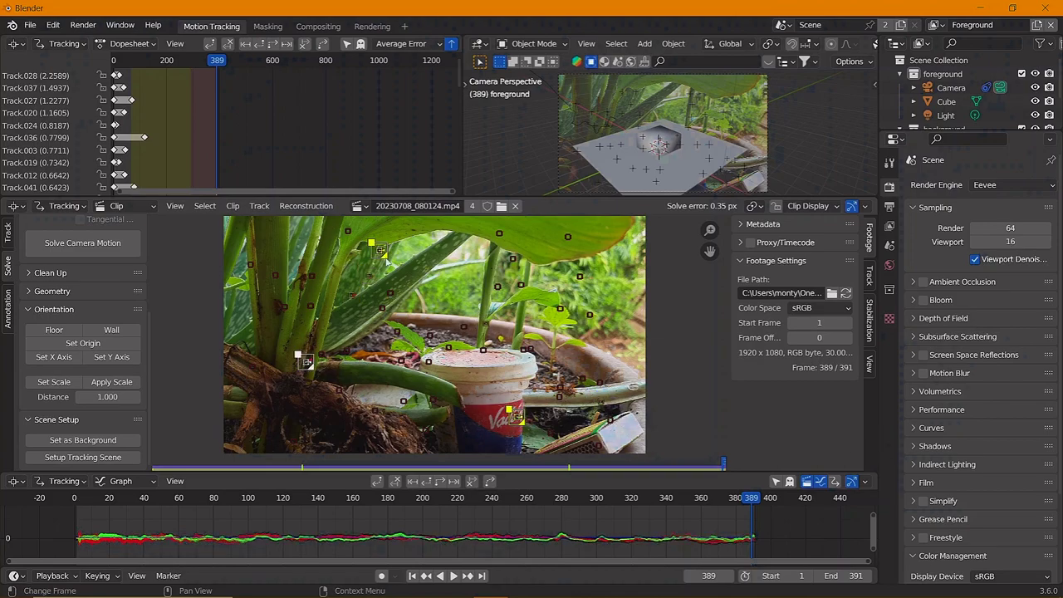
left_click(114, 344)
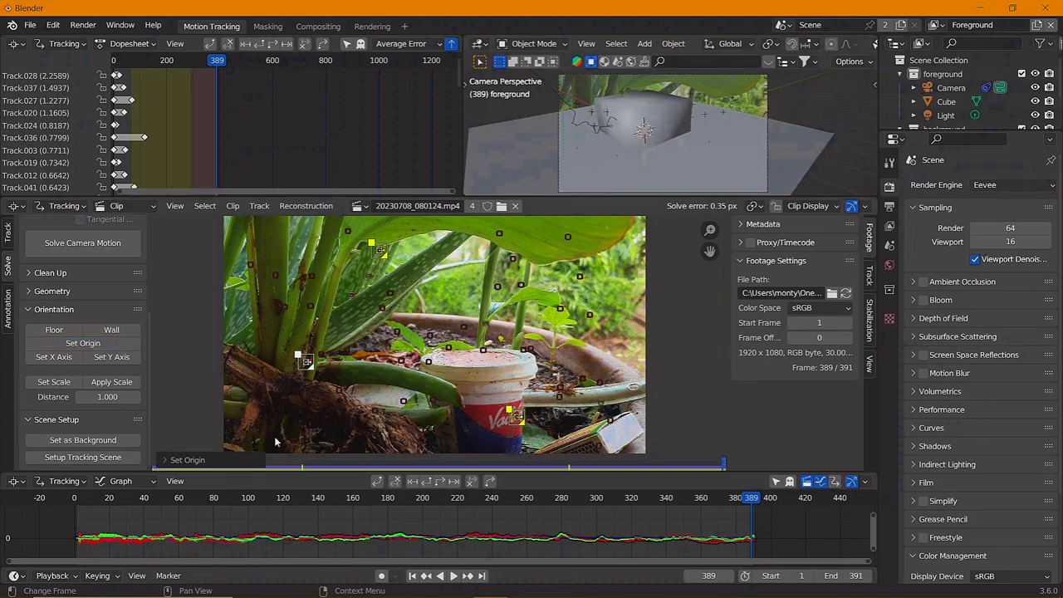
Step: Select two tracks, one near the plant roots, to define the scale
left_click(302, 378)
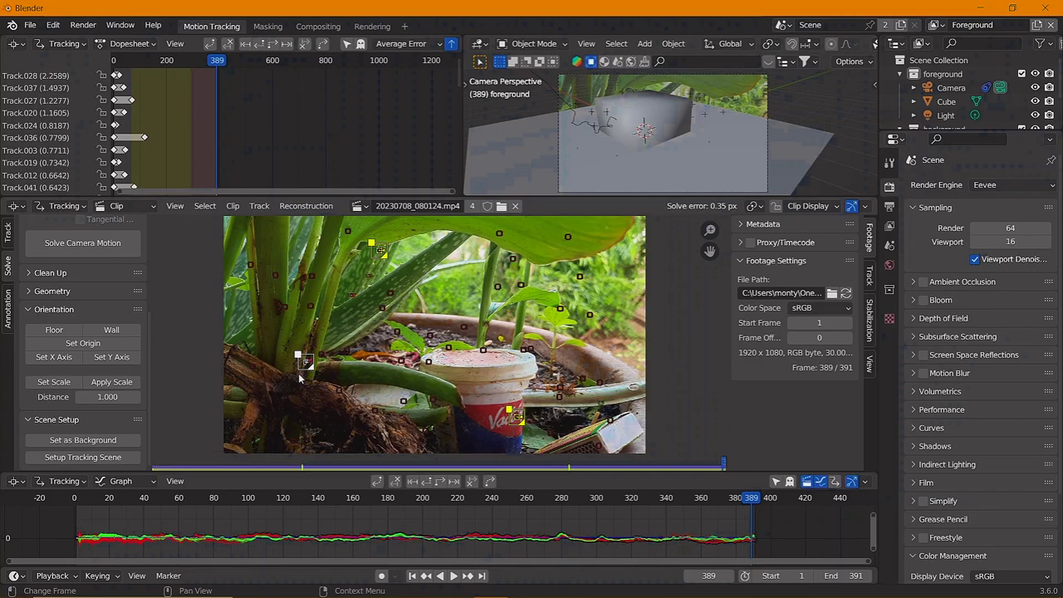
left_click(301, 359)
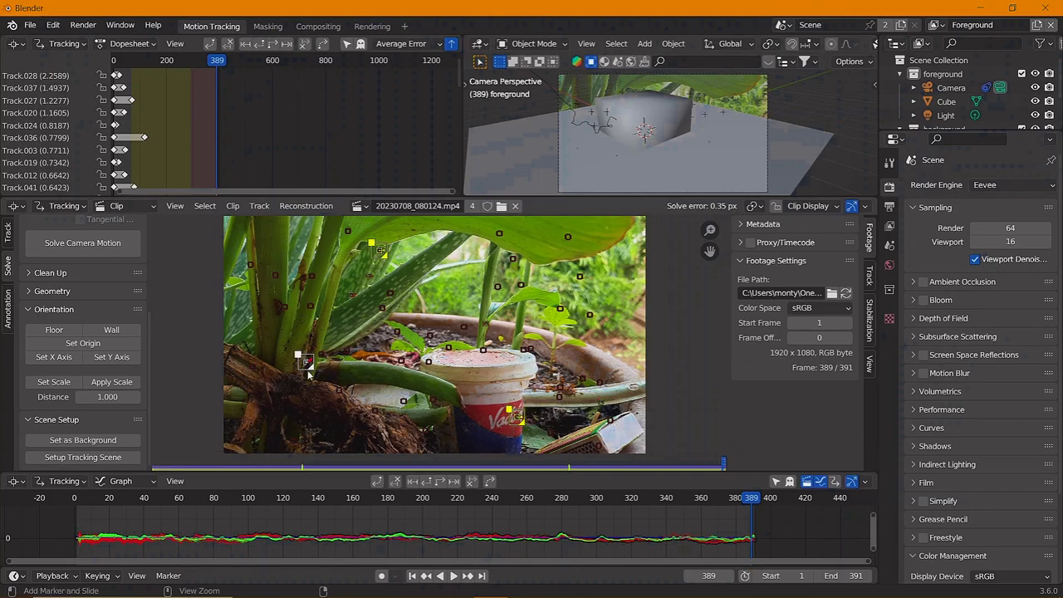
left_click(384, 257, "shift")
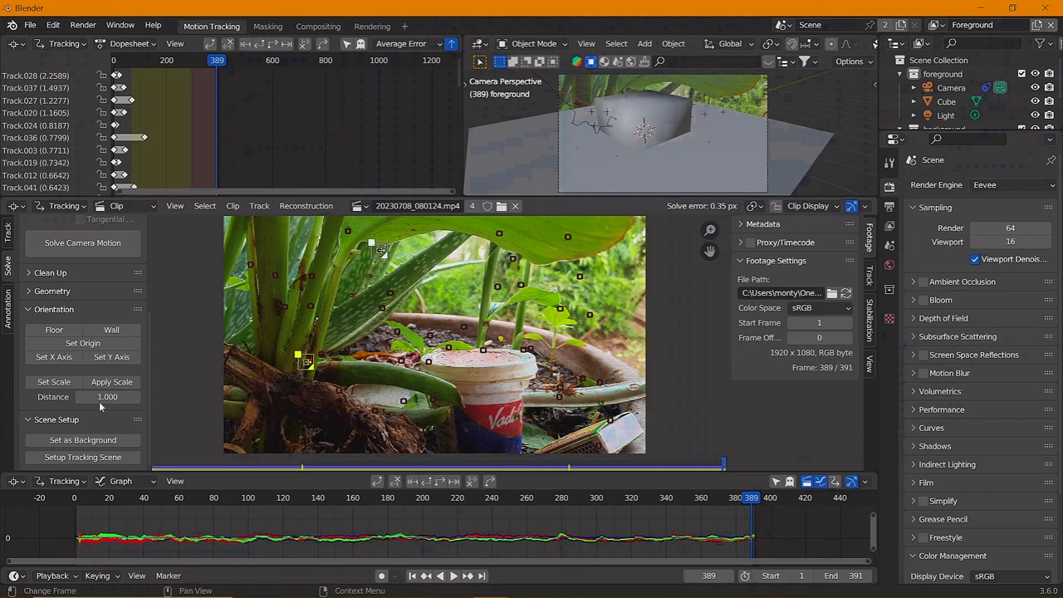
Step: Scale the scene from the two tracks, trying distances 4 and 7 before settling on 10
left_click(70, 383)
type("2.800")
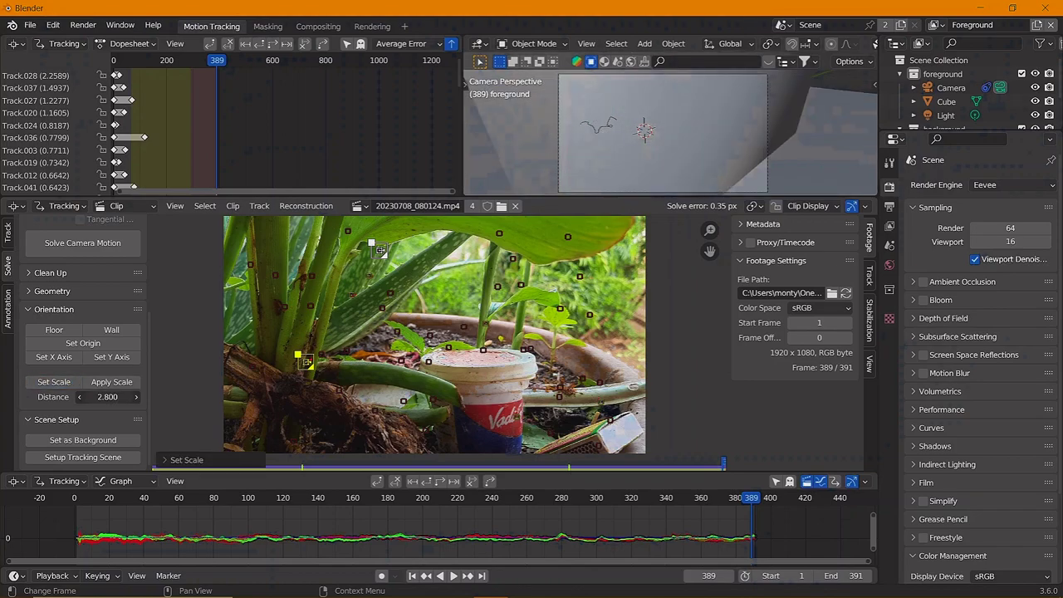
left_click(113, 398)
type("4")
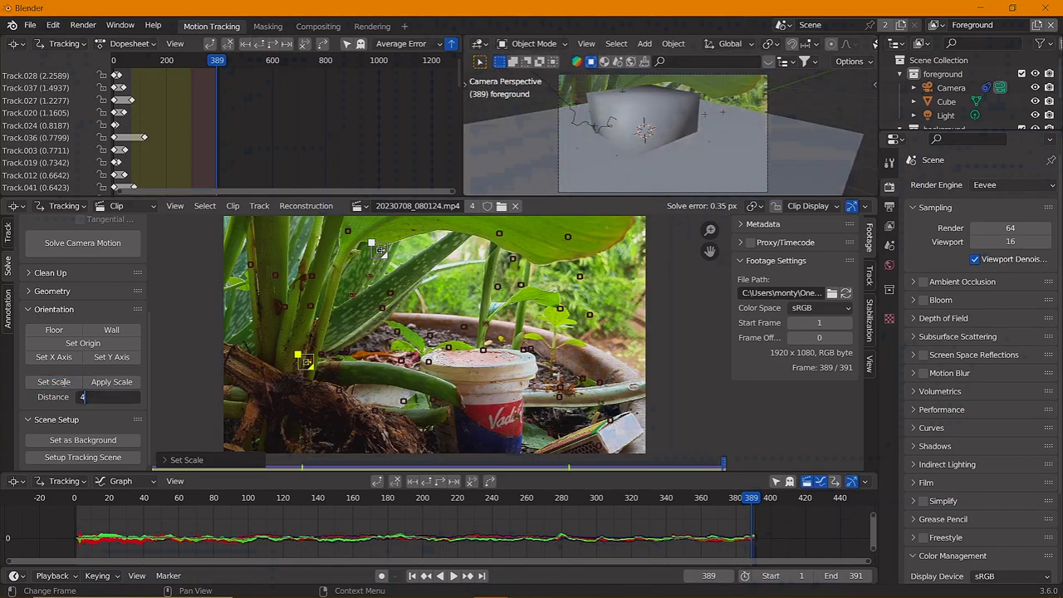
key("Return")
left_click(111, 400)
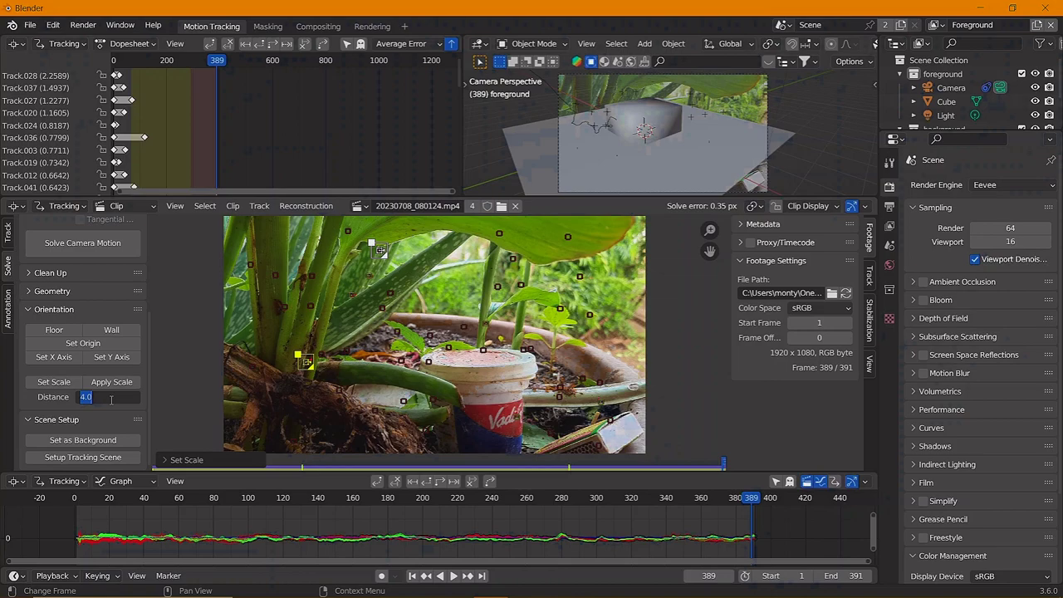
type("7.000")
key("Return")
left_click(56, 382)
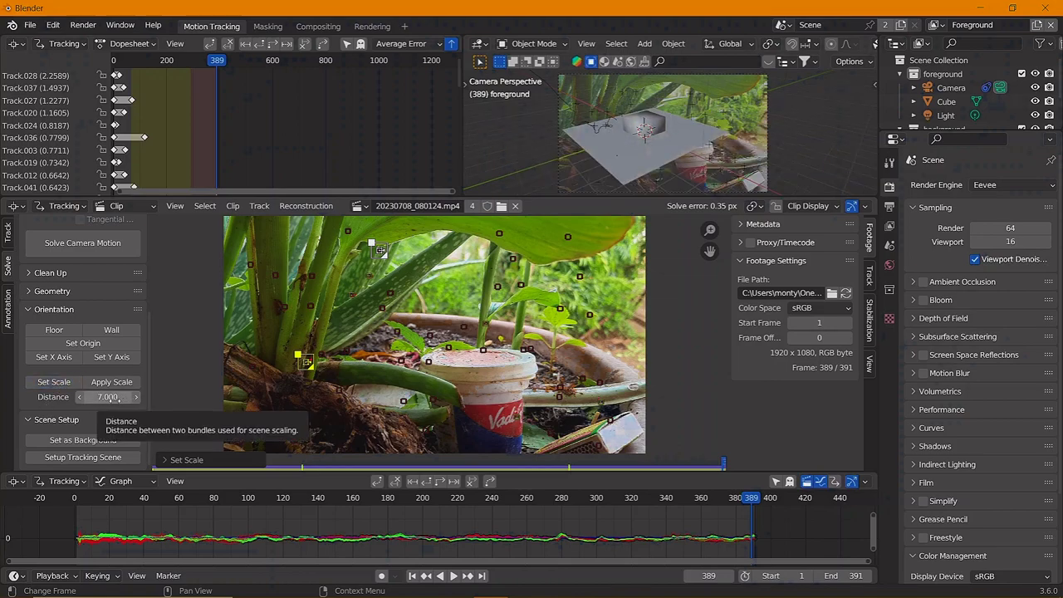
left_click(110, 399)
type("10.000")
key("Return")
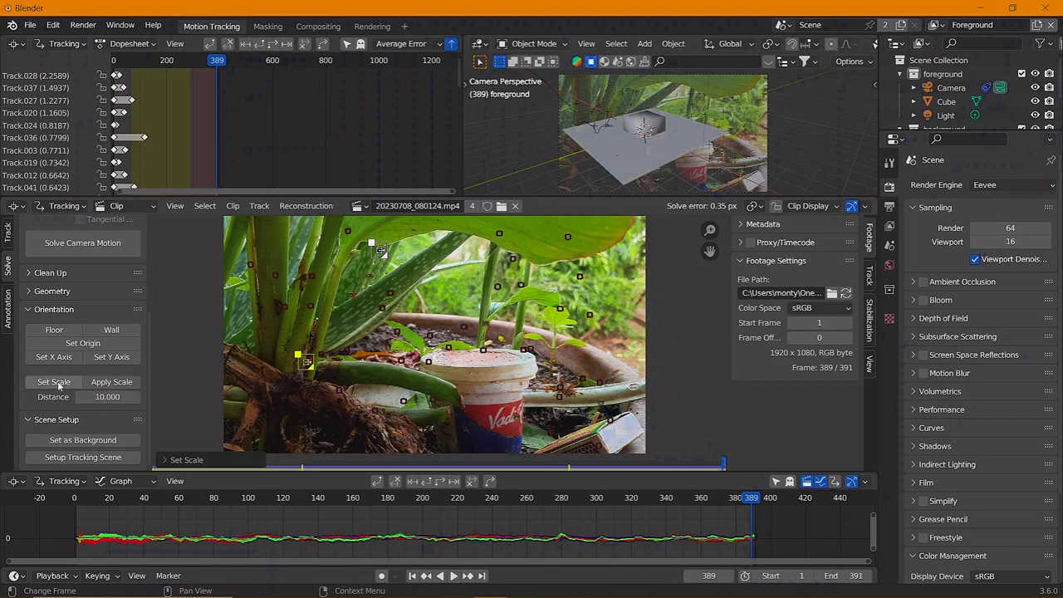
left_click(60, 384)
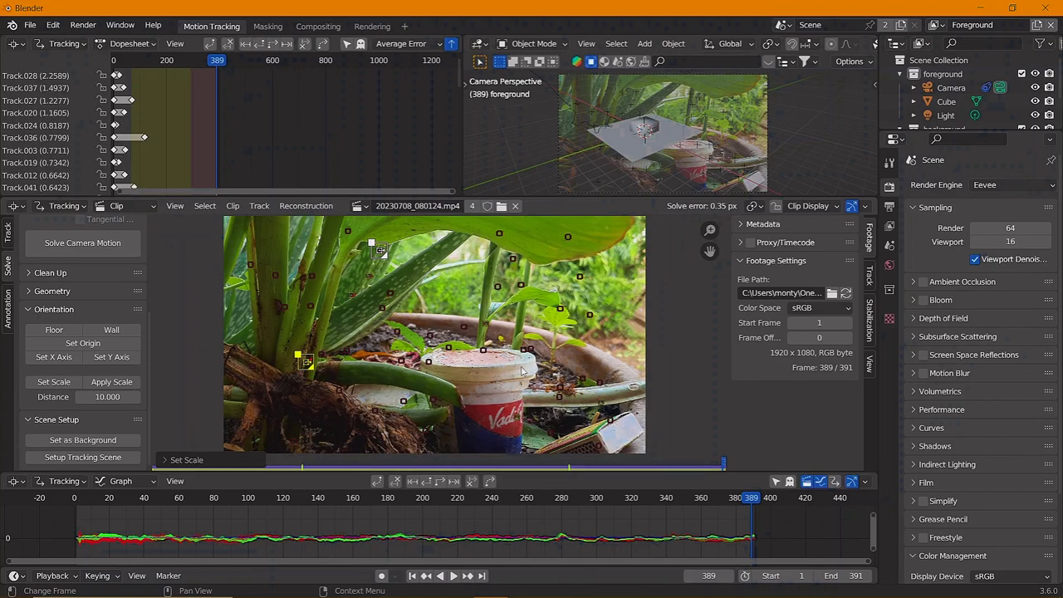
Step: Deselect all markers and select two tracks to define the floor
key("alt+a")
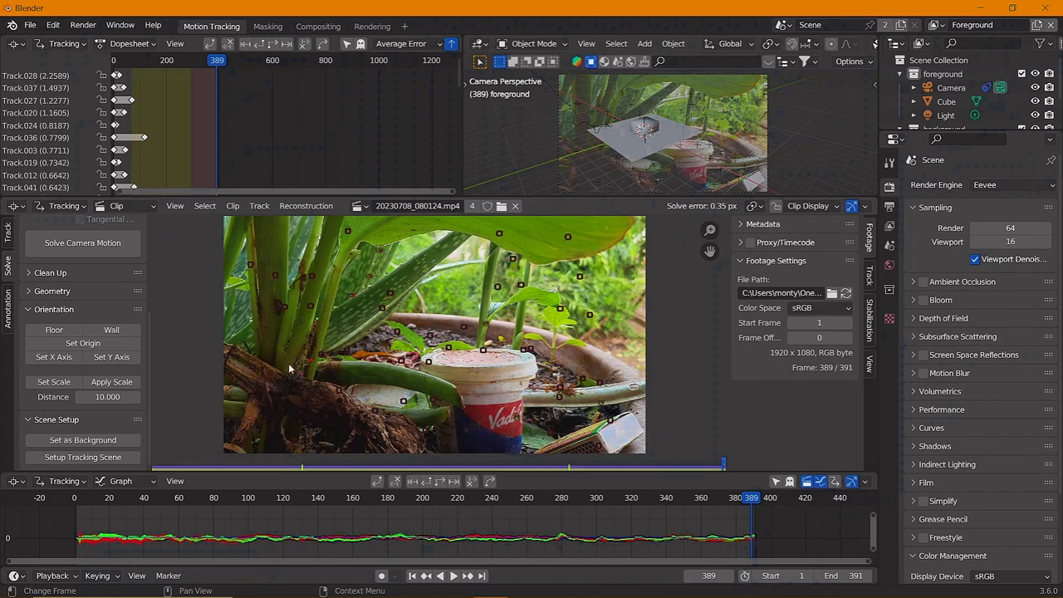
left_click(299, 357)
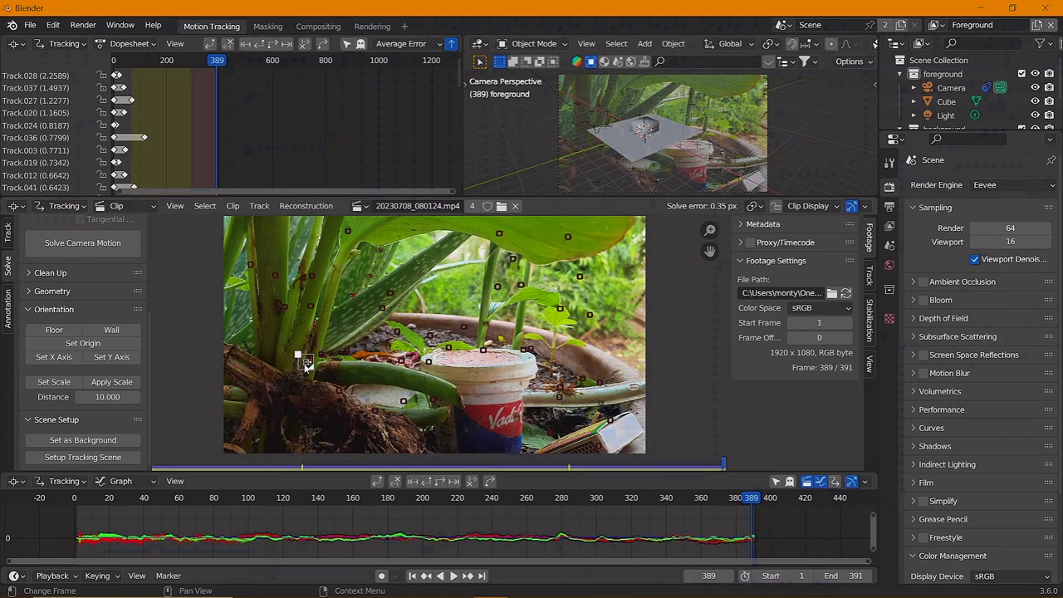
left_click(371, 244, "shift")
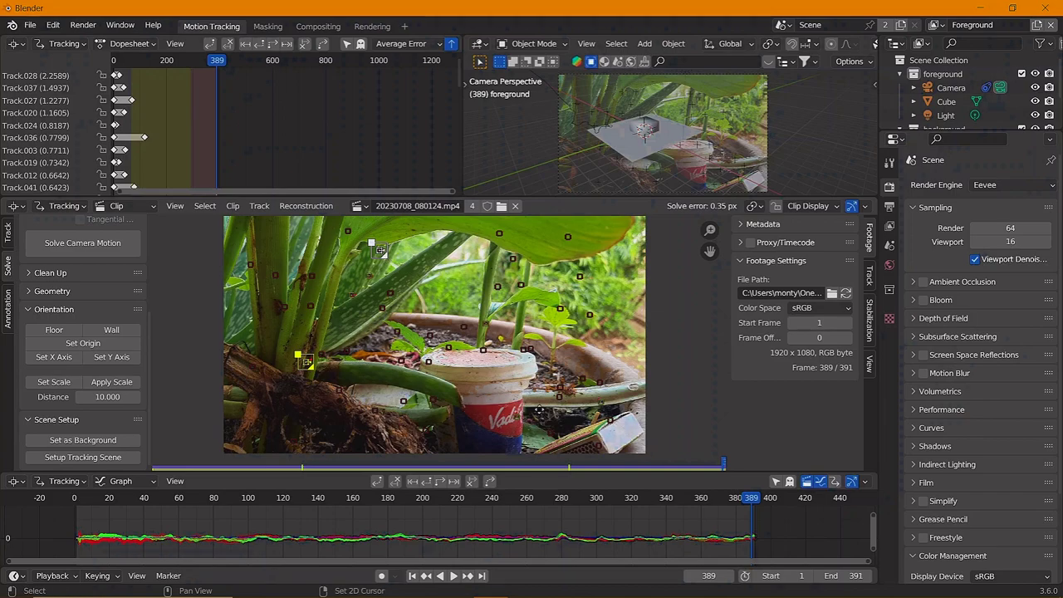
Step: Try a Floor orientation from the current track selection, then undo it
scroll(521, 417, "up", 3)
scroll(451, 357, "down", 5)
scroll(451, 358, "up", 2)
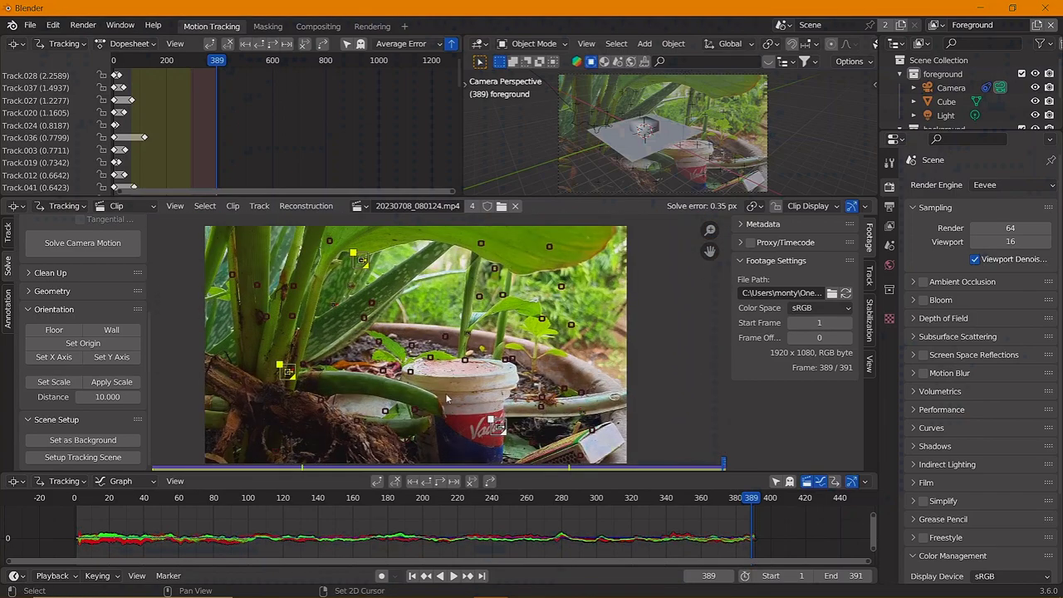
left_click(54, 330)
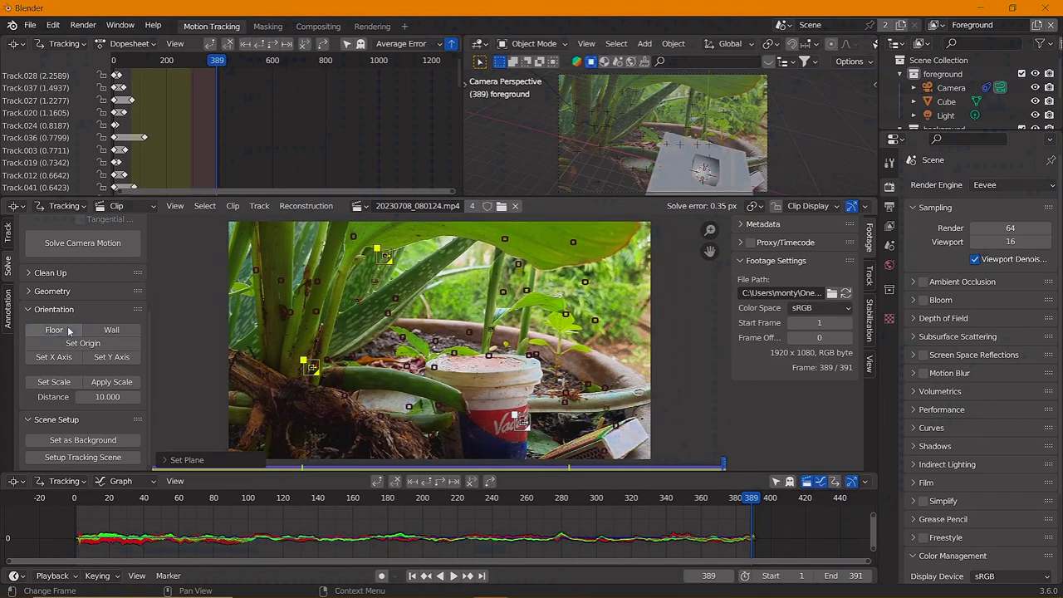
left_click(112, 329)
key("ctrl+z")
Step: Reselect two tracks on the footage and apply Floor orientation from them
scroll(756, 131, "down", 2)
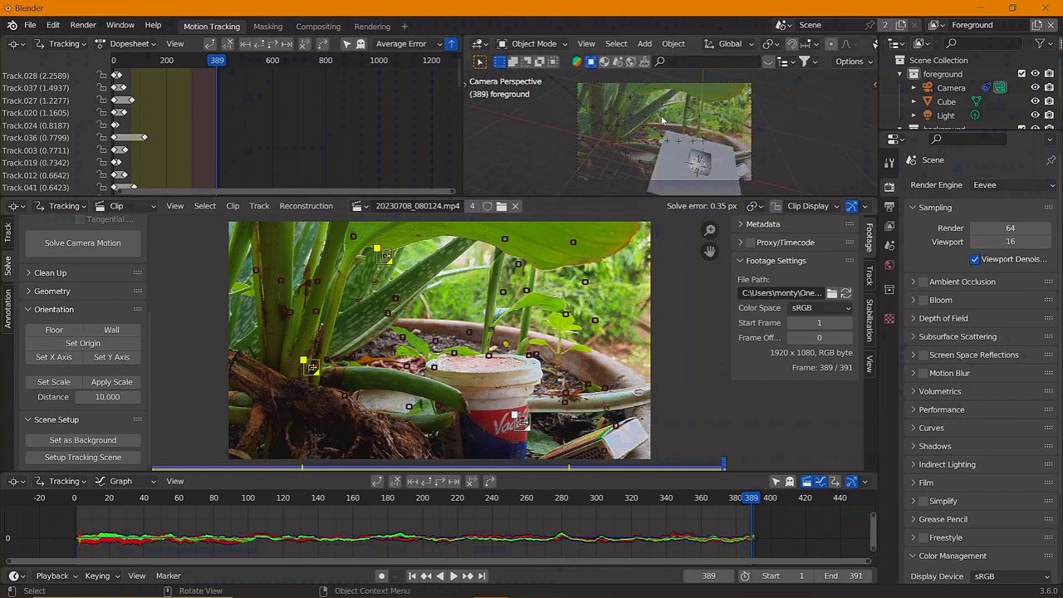
scroll(756, 130, "up", 2)
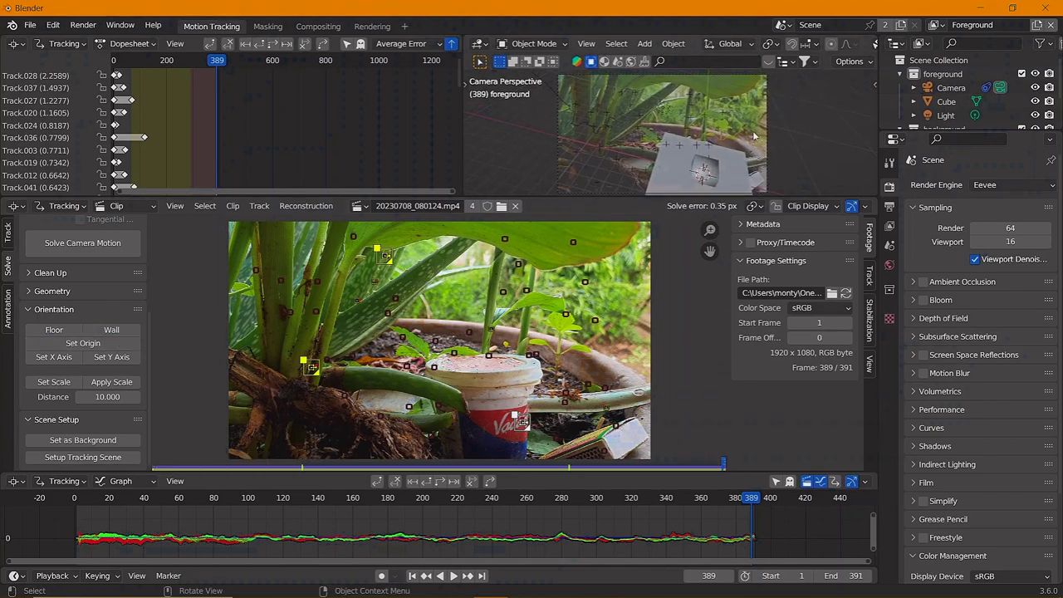
left_click(539, 430)
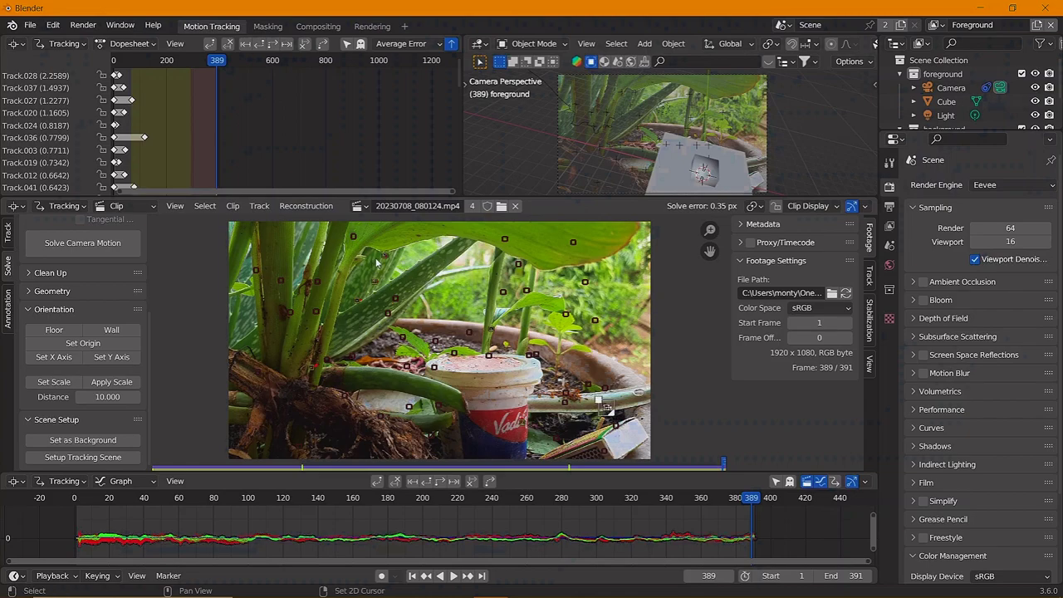
left_click(378, 256, "shift")
left_click(309, 367, "shift")
left_click(54, 331)
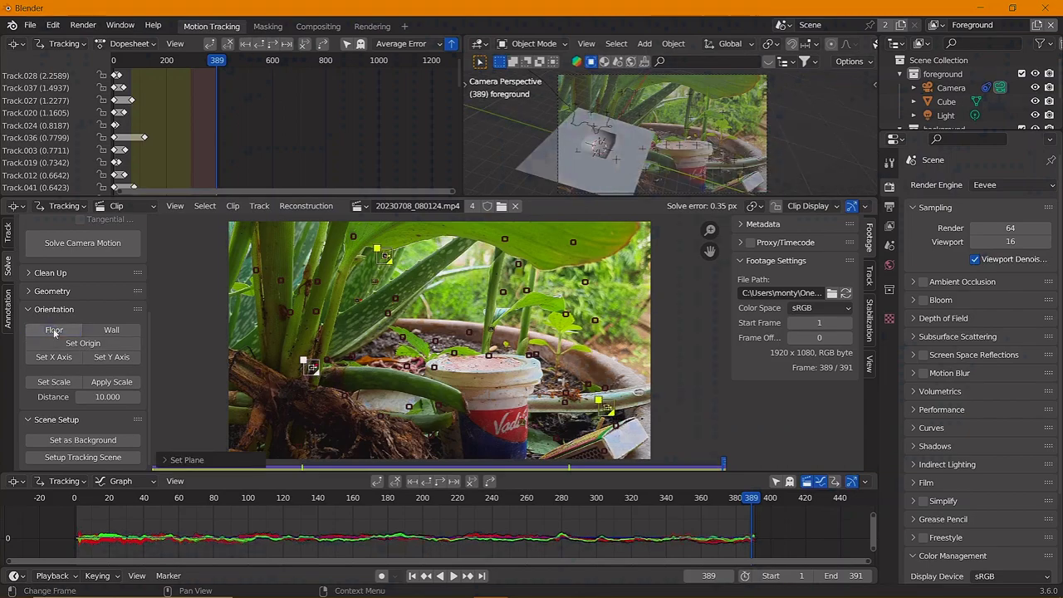
Step: Set the floor from tracks behind, in front of and right of the cup, then re-apply it
left_click(455, 357)
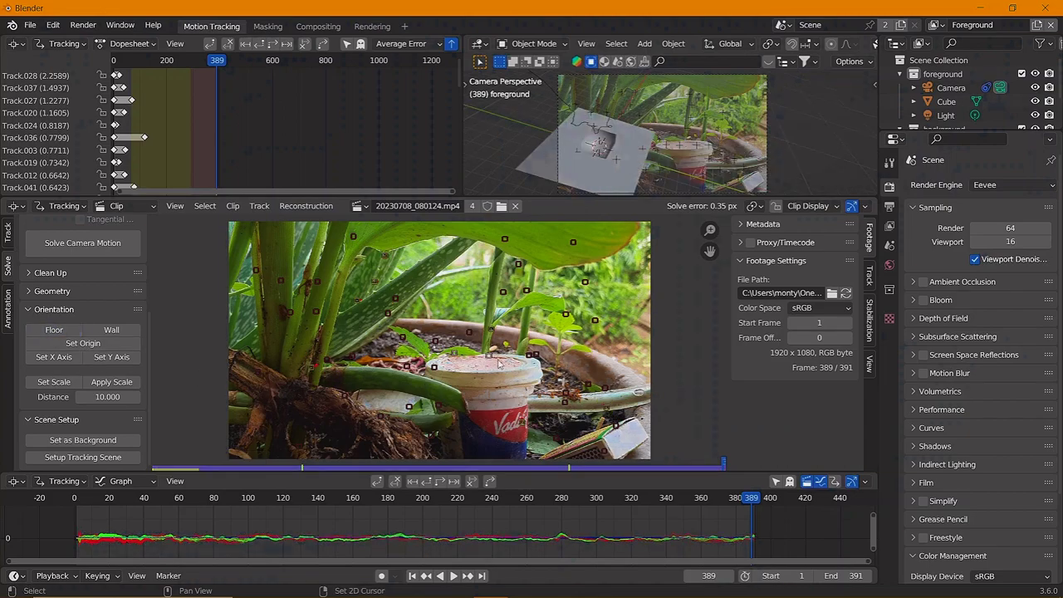
left_click(491, 331, "ctrl")
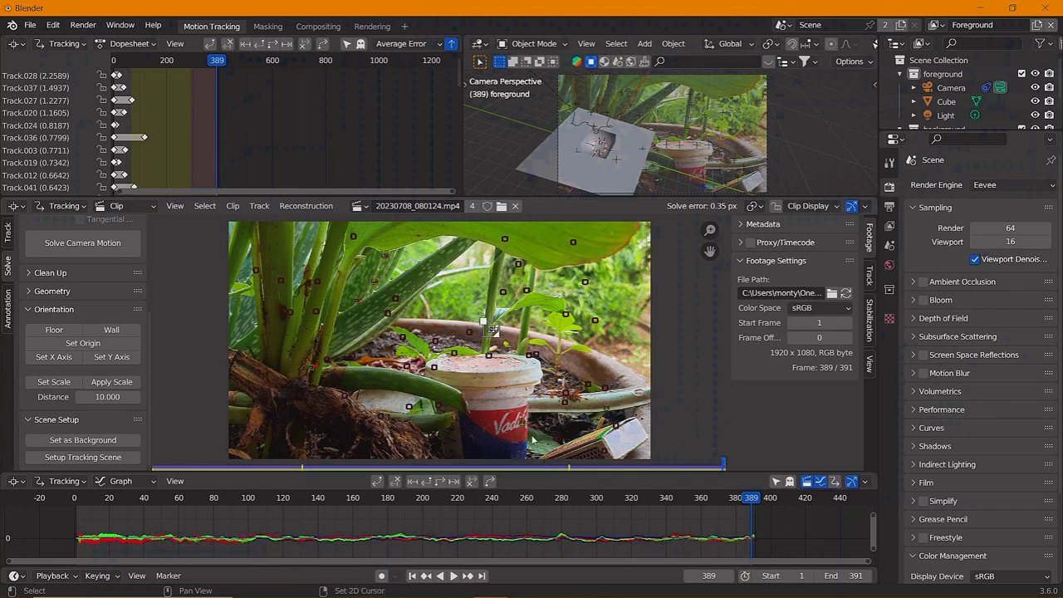
left_click(521, 421, "ctrl")
left_click(598, 403, "ctrl")
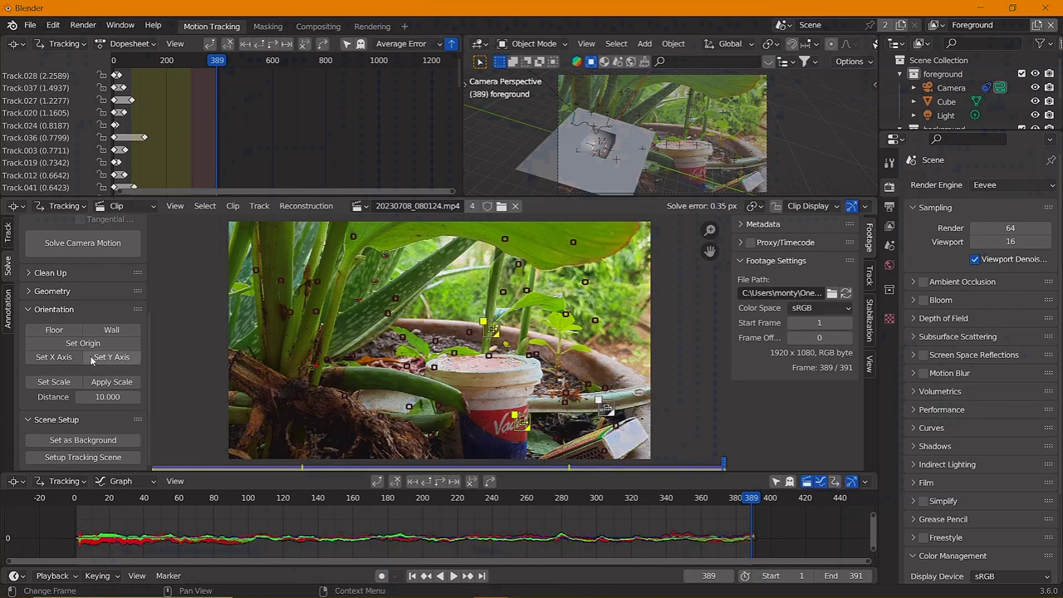
left_click(54, 330)
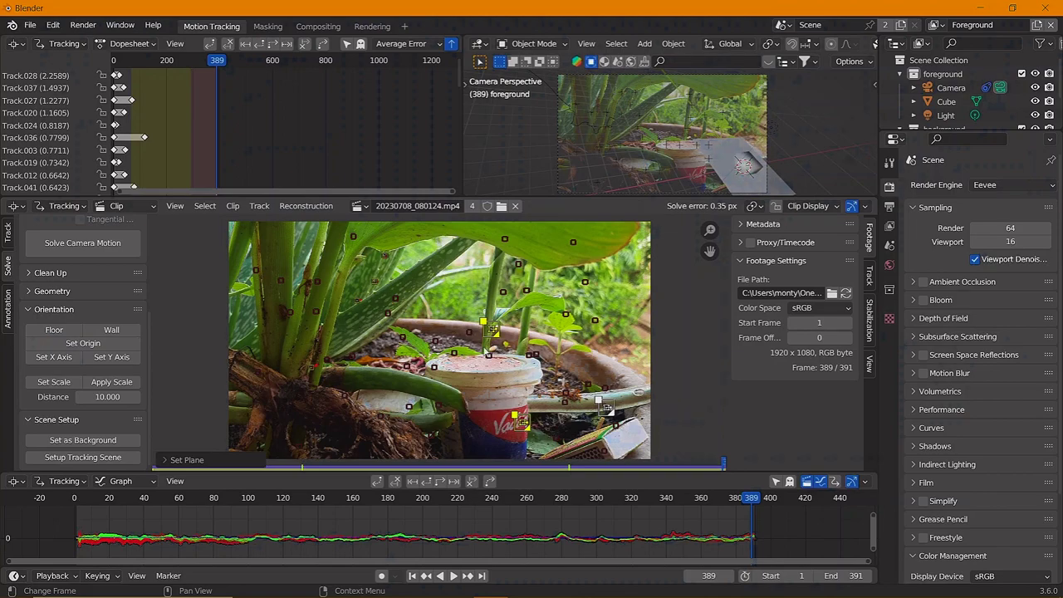
left_click(496, 340)
left_click(453, 363)
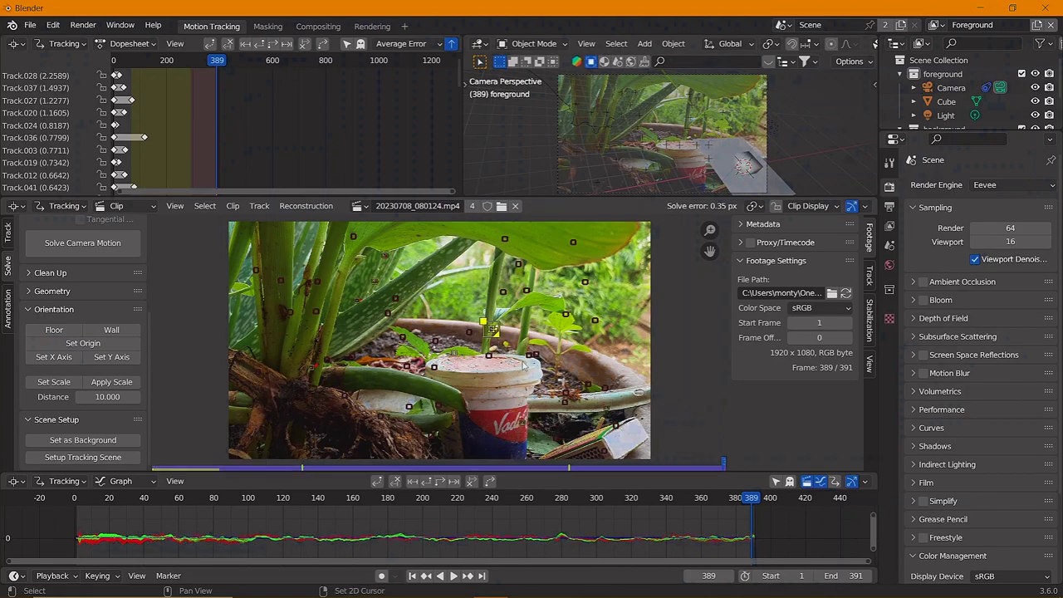
left_click(68, 331)
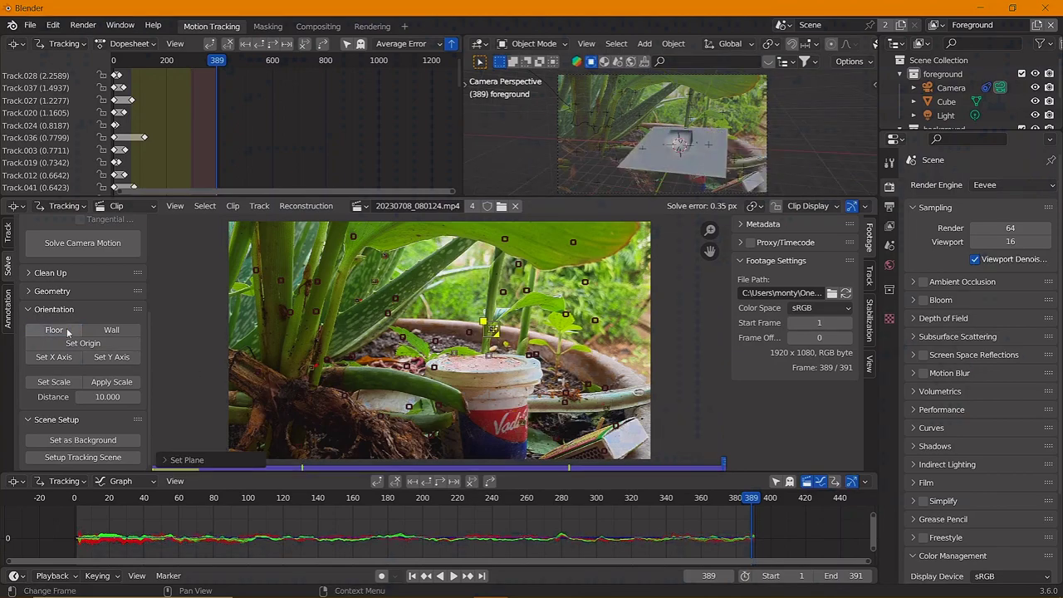
Step: Move to frame 390, select the ground plane, and cancel a trial scale
mouse_move(752, 497)
left_mouse_down()
mouse_move(527, 522)
mouse_move(640, 520)
left_mouse_up()
left_click_drag(755, 517, 754, 501)
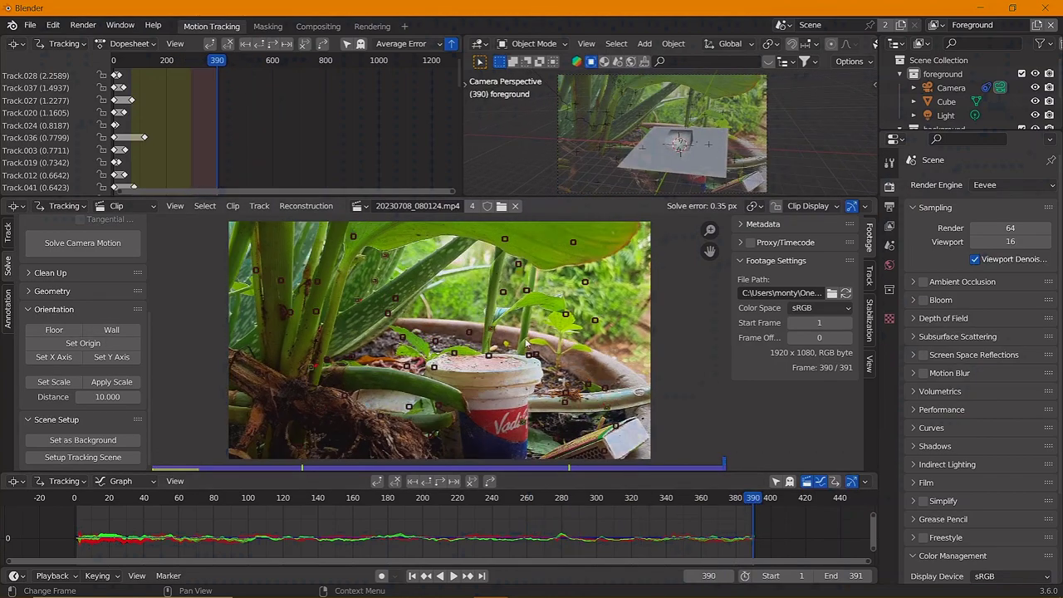
left_click(688, 157)
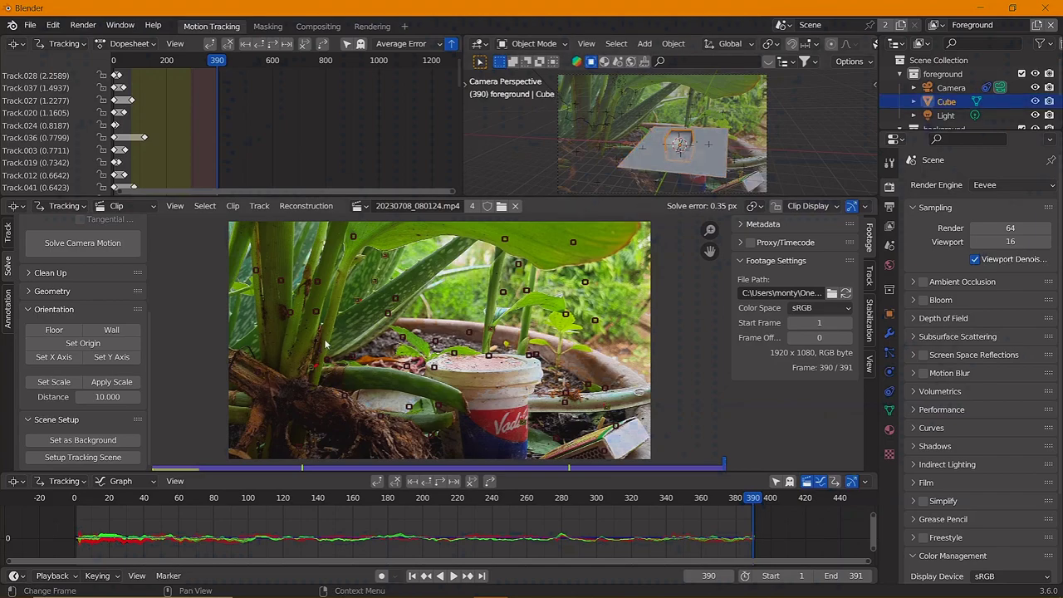
left_click(652, 162)
key("s")
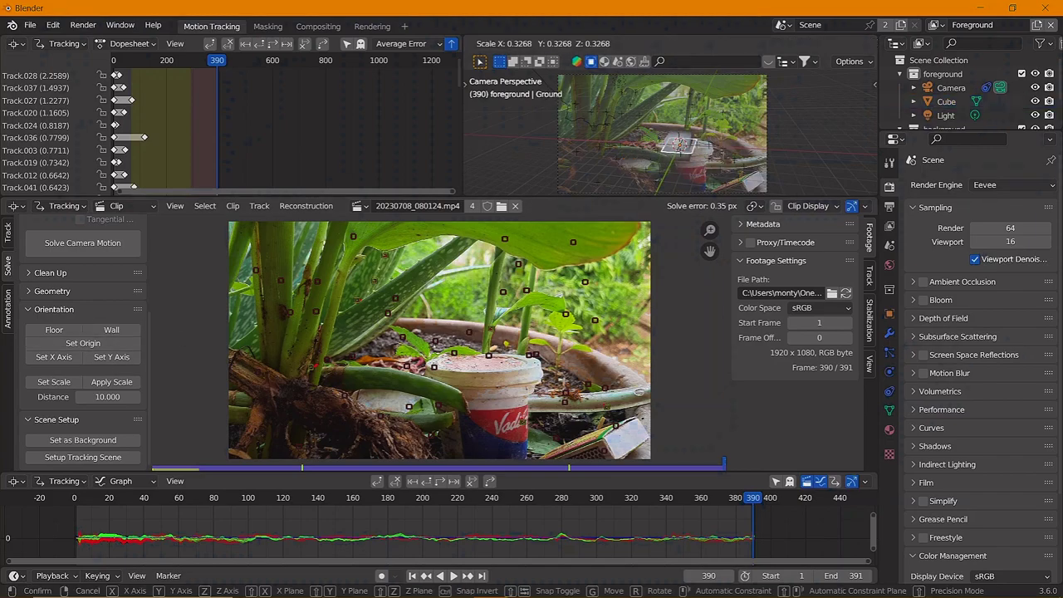
key("Escape")
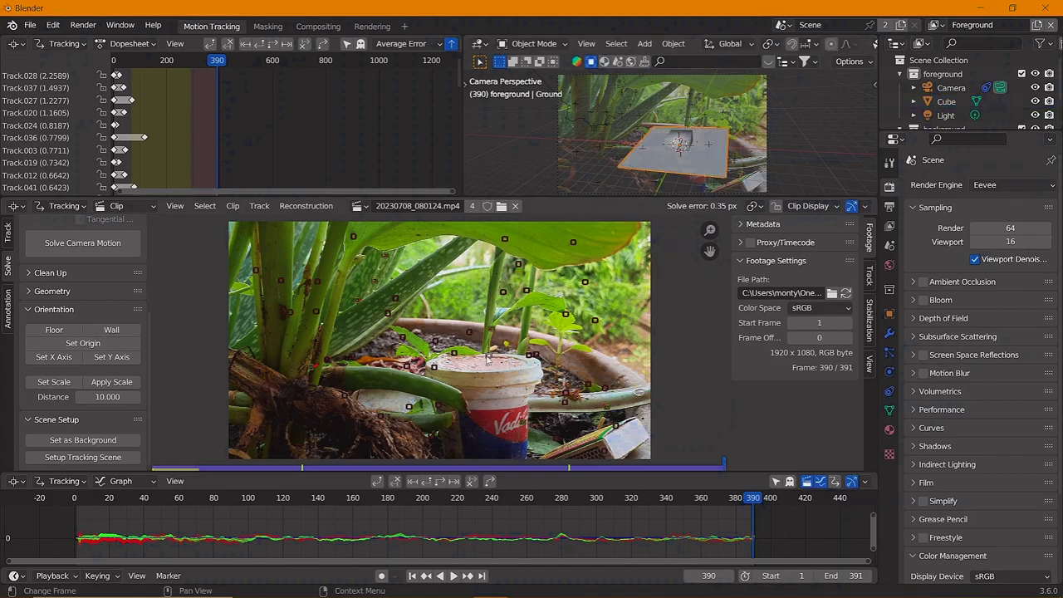
Step: Reapply Floor, undo a stray marker, and set the scene origin at the selected track
left_click(64, 331)
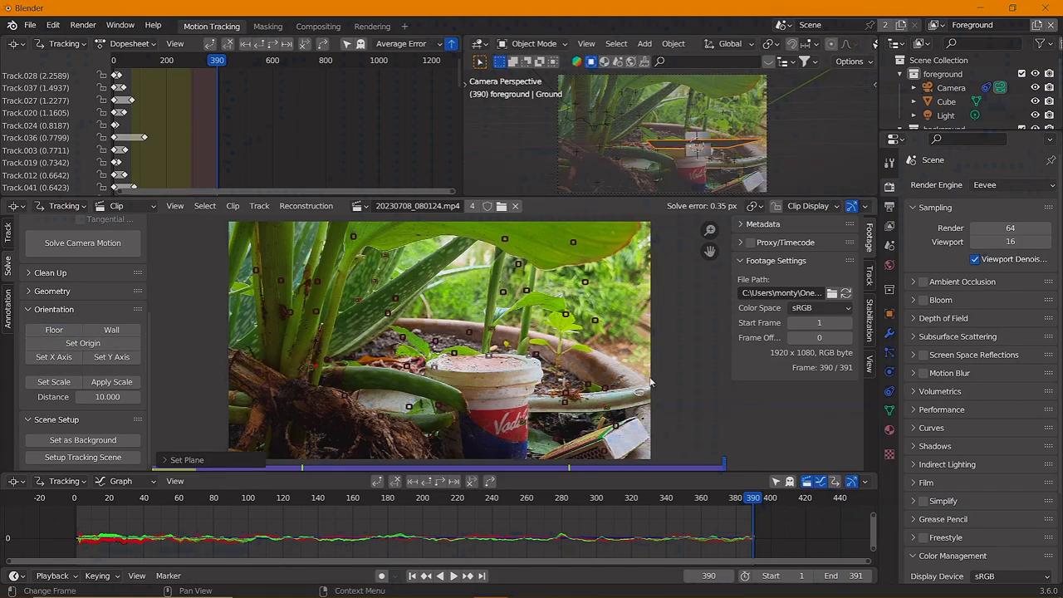
left_click(433, 368, "ctrl")
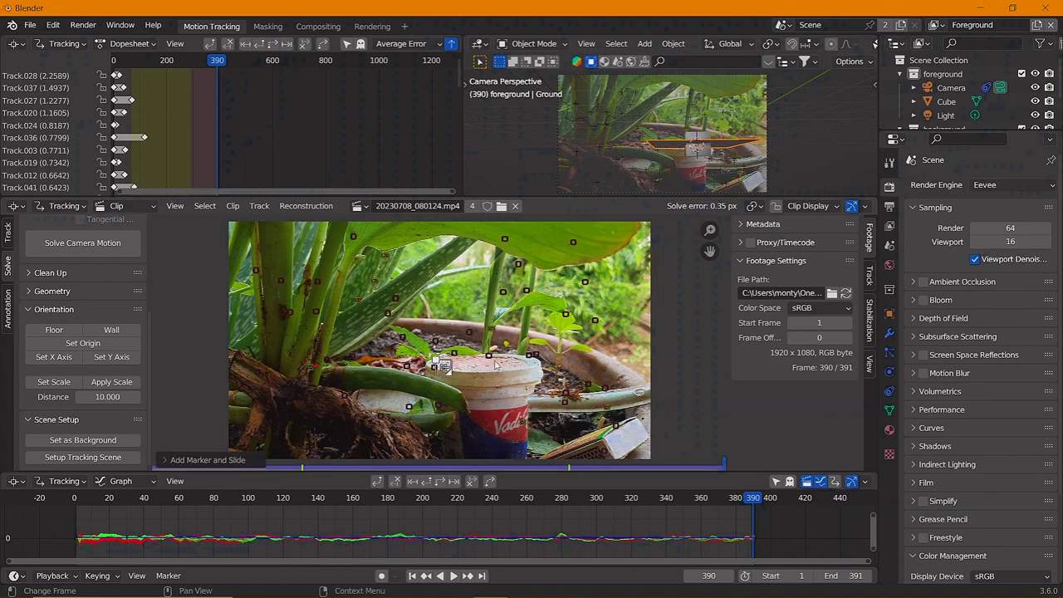
key("ctrl+z")
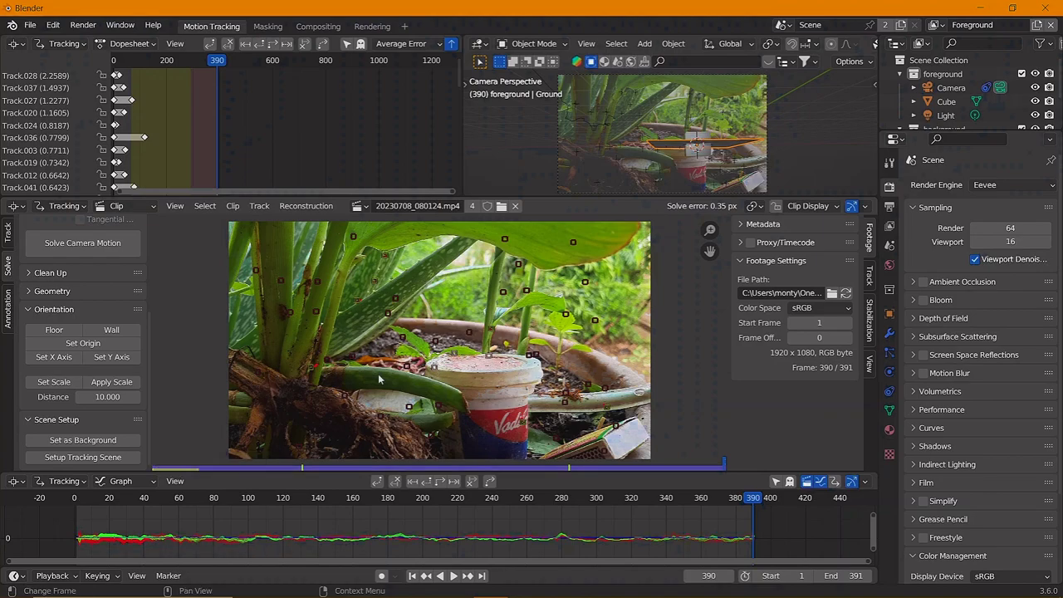
left_click(83, 343)
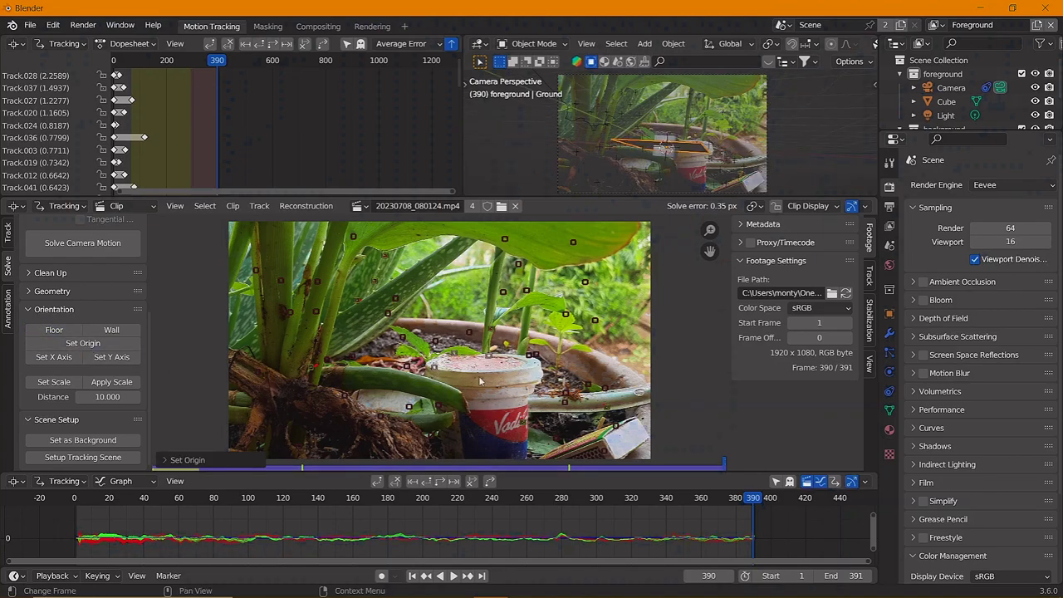
Step: Try a floor from soil, cup-front and root tracks, then undo it
left_click(484, 320, "ctrl")
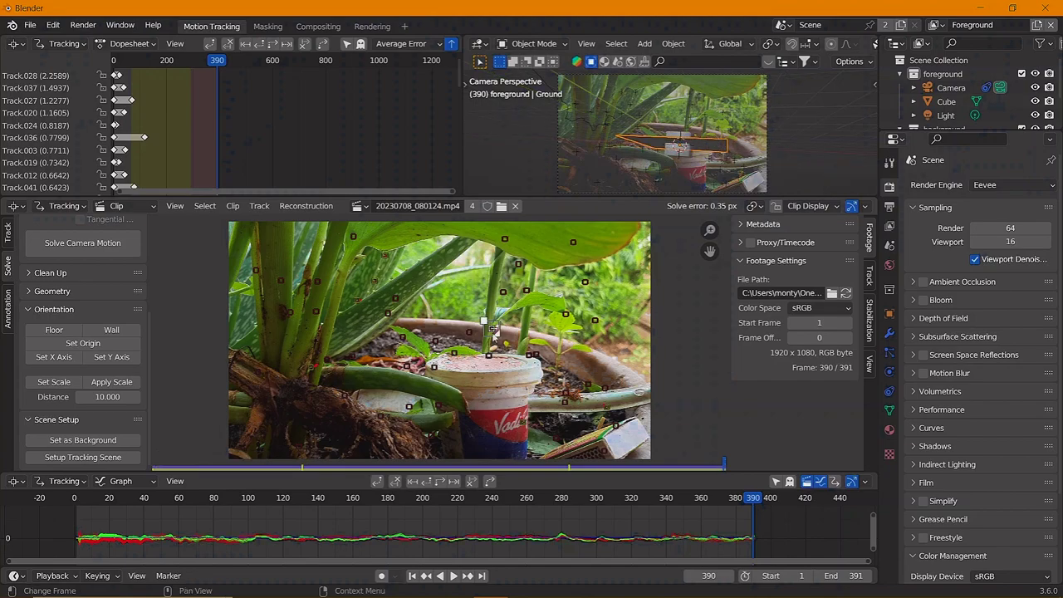
left_click(515, 414, "ctrl")
left_click(310, 366, "shift")
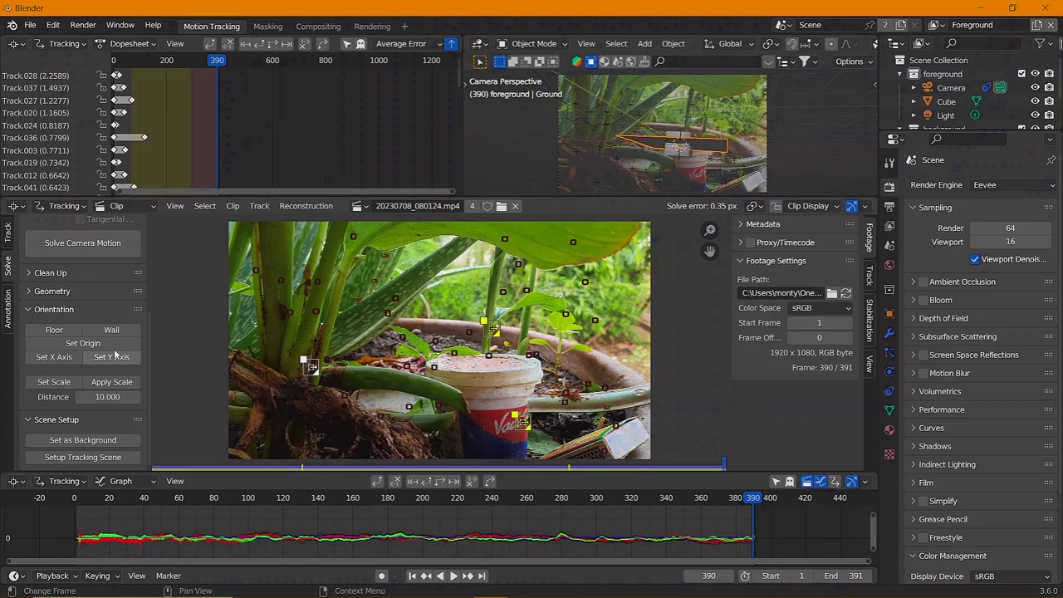
left_click(73, 329)
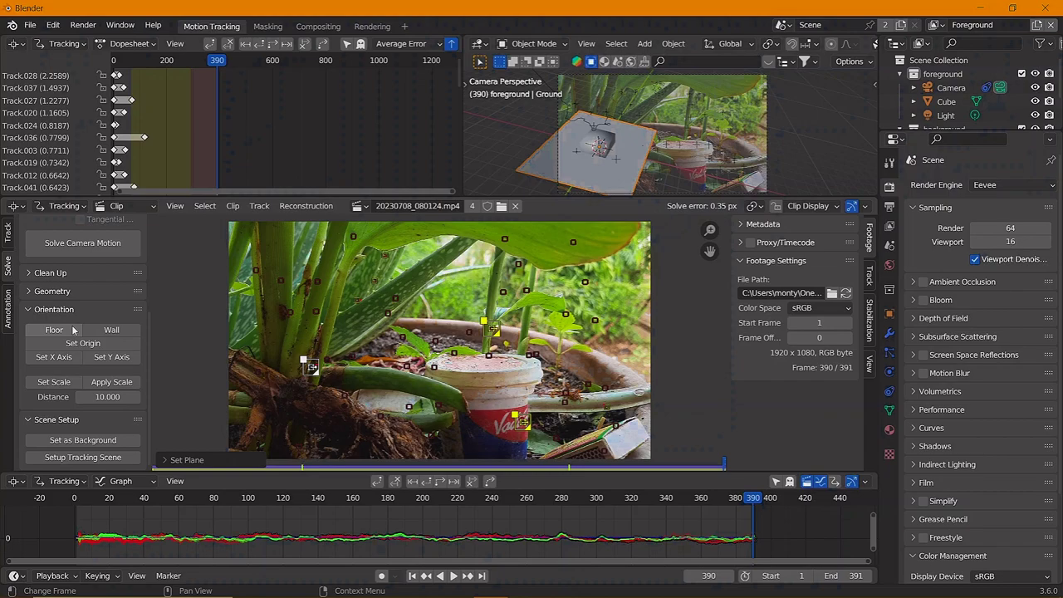
key("ctrl+z")
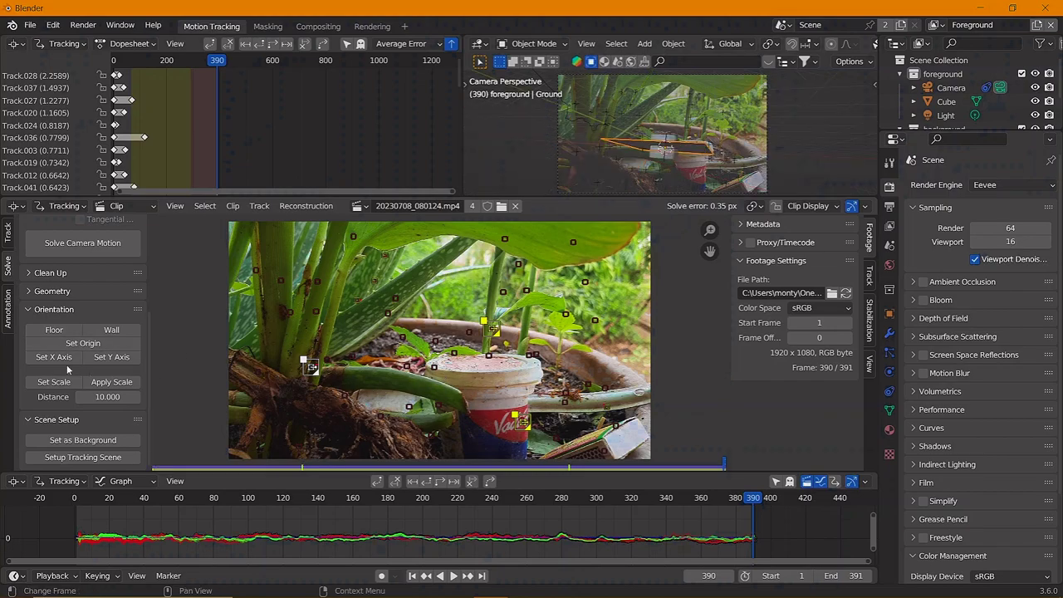
Step: Try setting the origin on the cup-front track, then undo that change
left_click(83, 343)
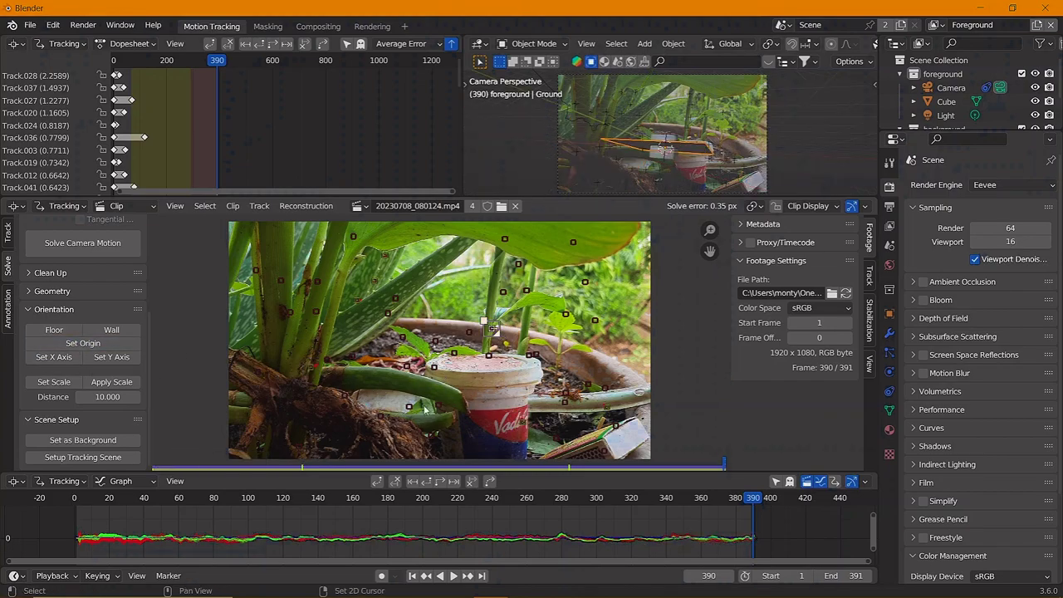
left_click(520, 420)
left_click(80, 346)
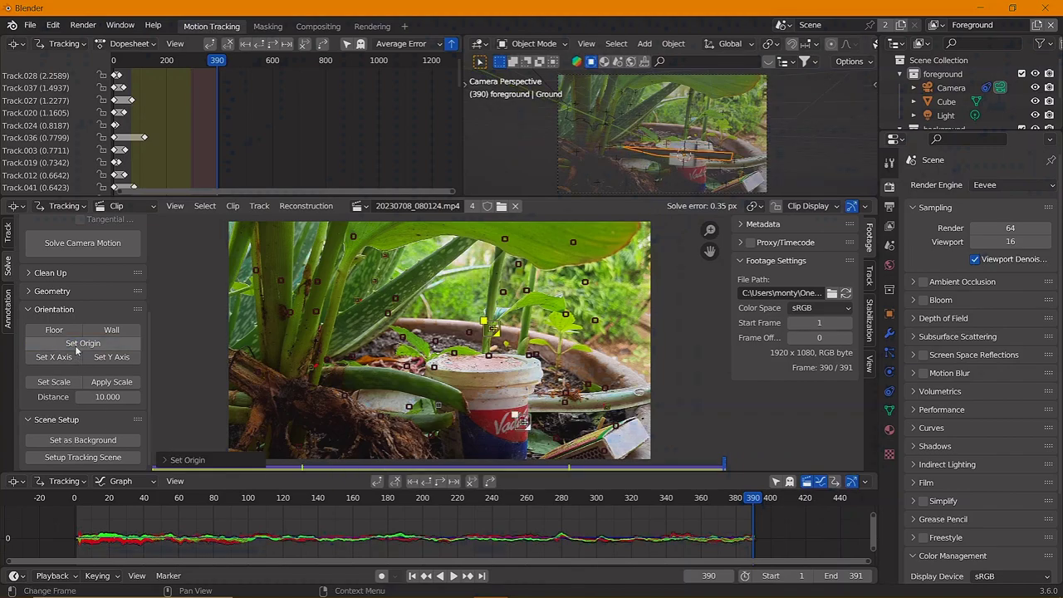
key("ctrl+z")
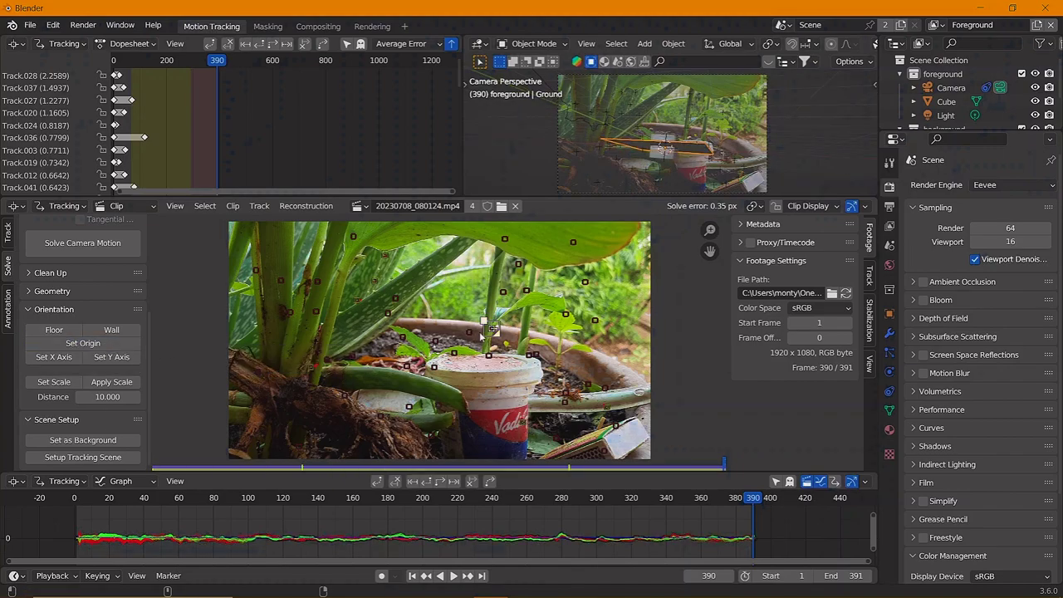
Step: Select three tracked points including the cup front and set the floor from them
left_click(509, 432, "shift")
left_click(309, 365, "shift")
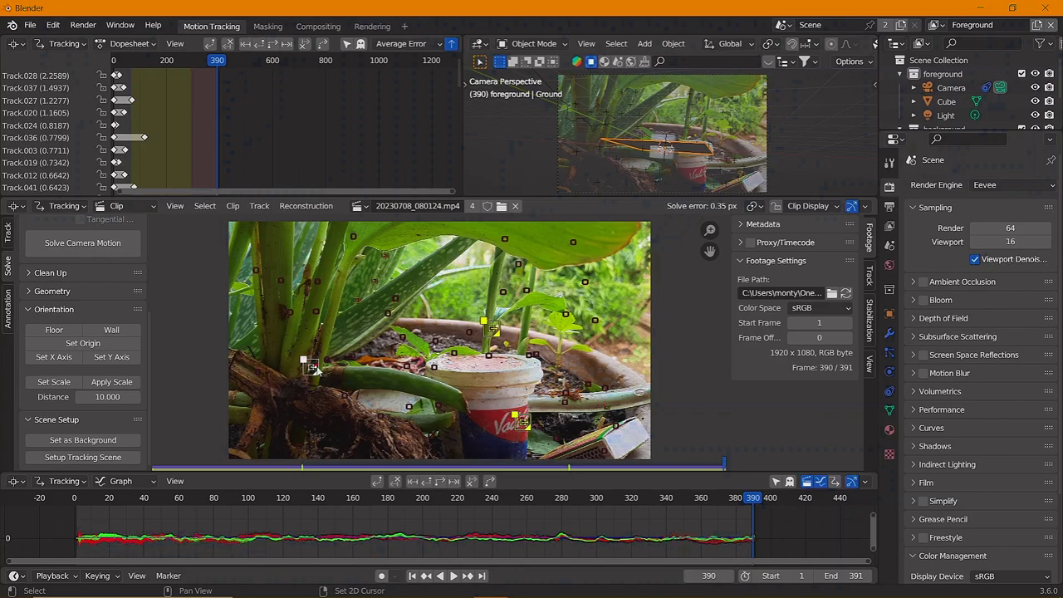
left_click(83, 343)
left_click(71, 333)
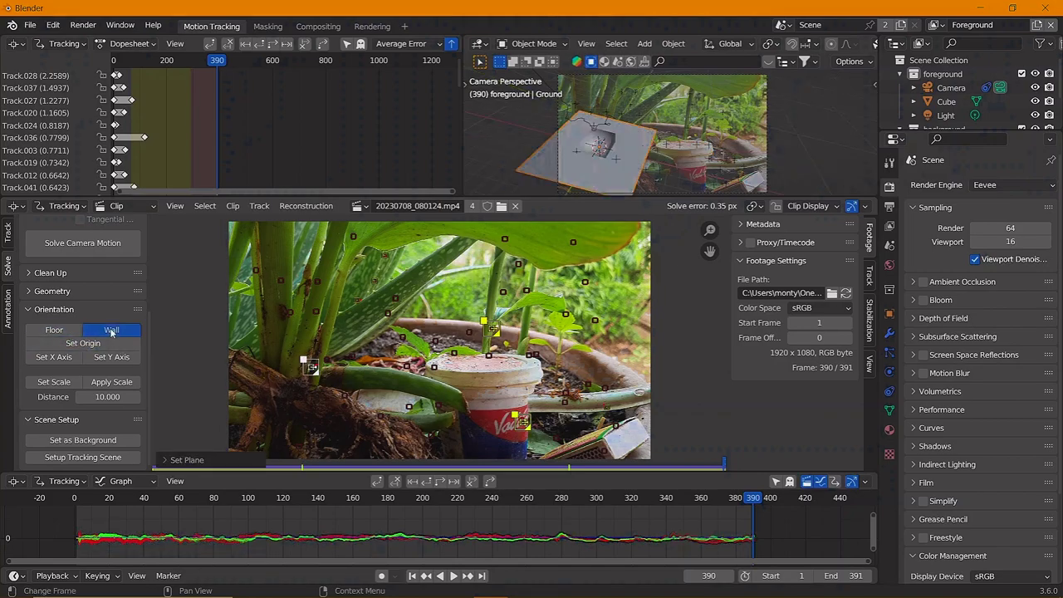
left_click(111, 330)
Step: Reselect the cup-rim track and reapply the floor orientation twice
left_click(54, 330)
left_click(509, 363)
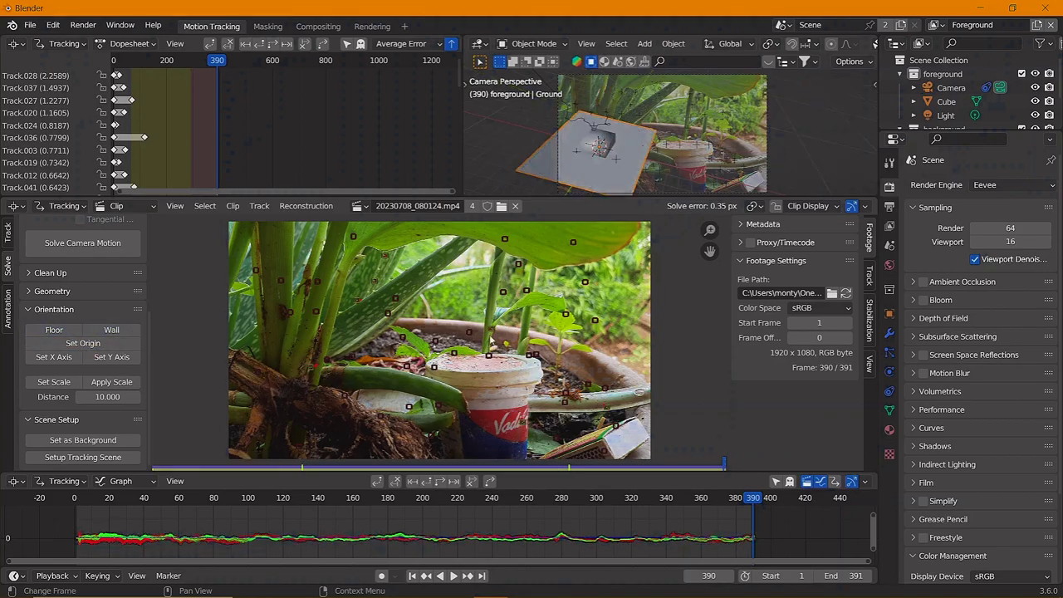
left_click(489, 329)
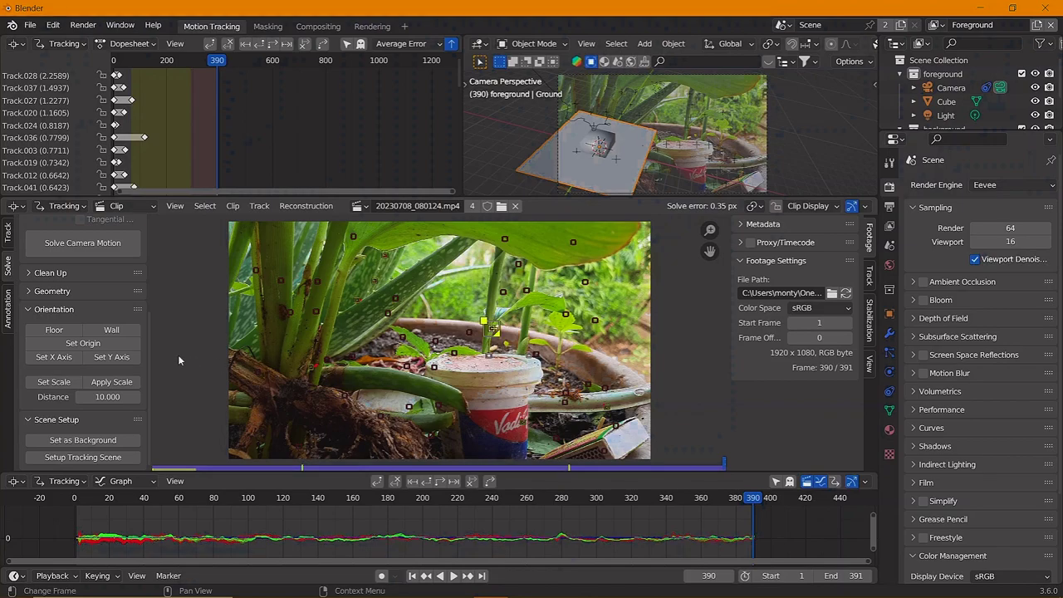
left_click(56, 331)
left_click(469, 337)
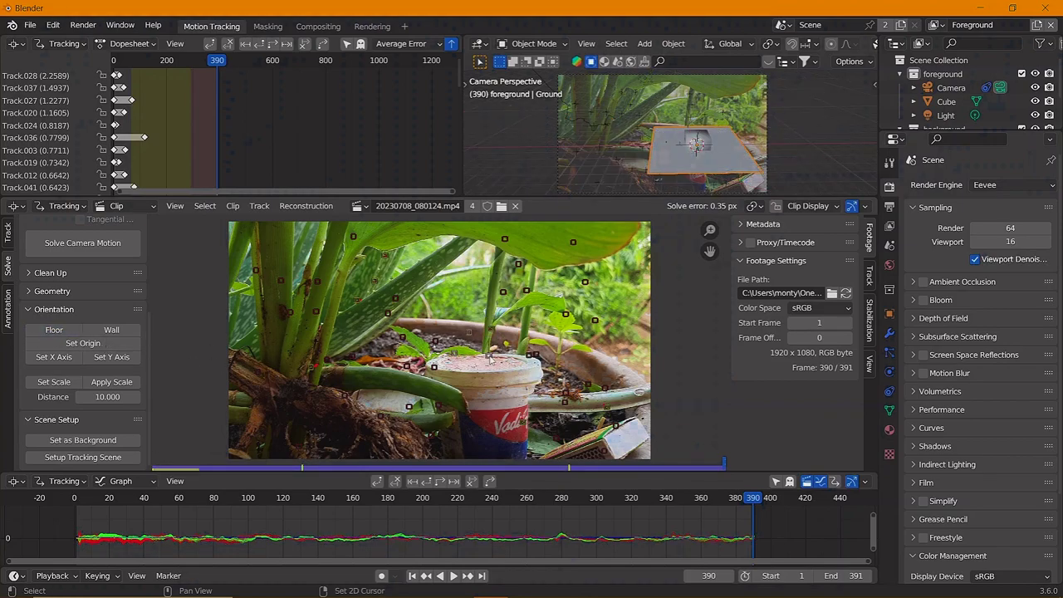
left_click(72, 332)
Step: Near the clip start, scale the ground plane down to about 0.378
key("shift+ctrl+Left")
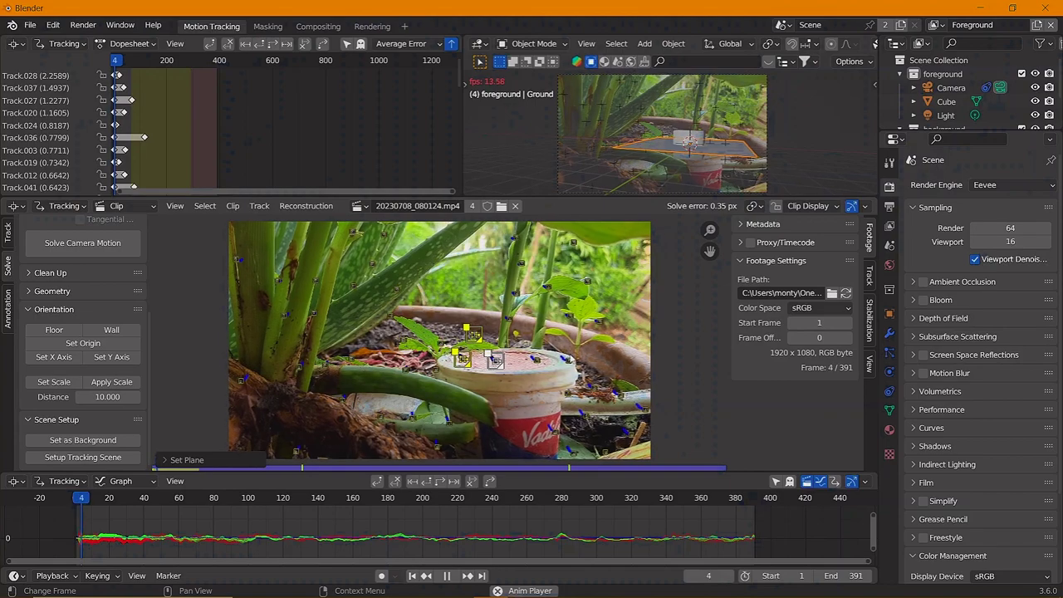
key("s")
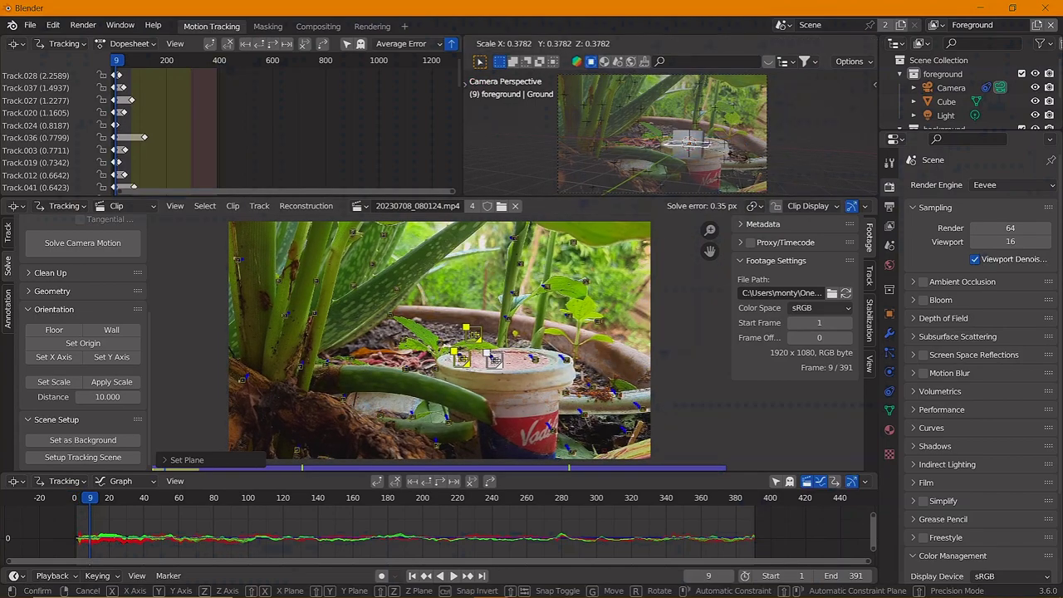
left_click(795, 167)
key("s")
left_click(795, 167)
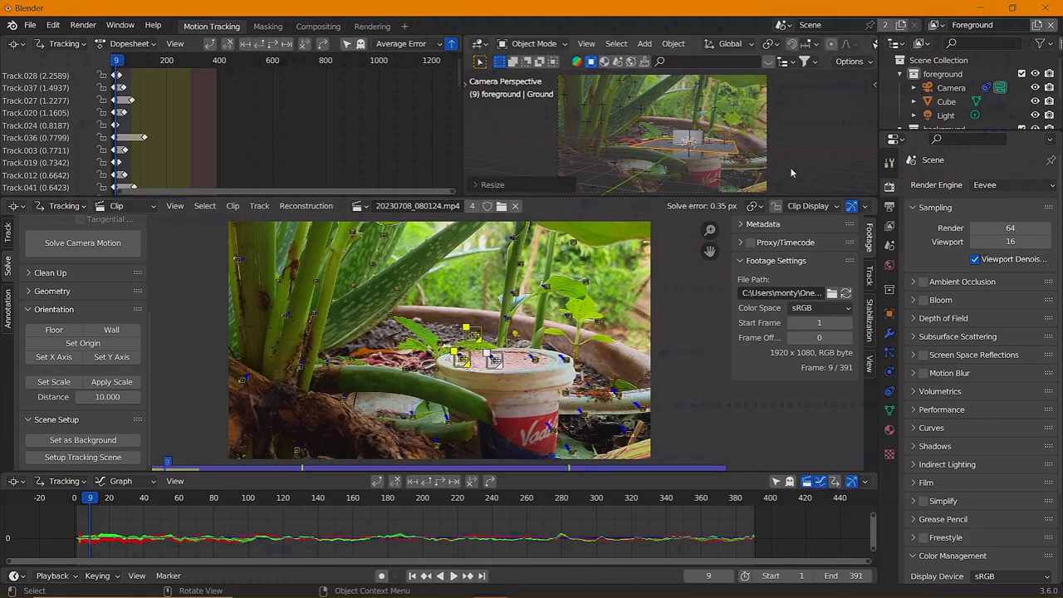
Step: Bevel the plane's corners in Edit Mode, return to Object Mode, and enlarge the camera view
key("Tab")
key("ctrl+b")
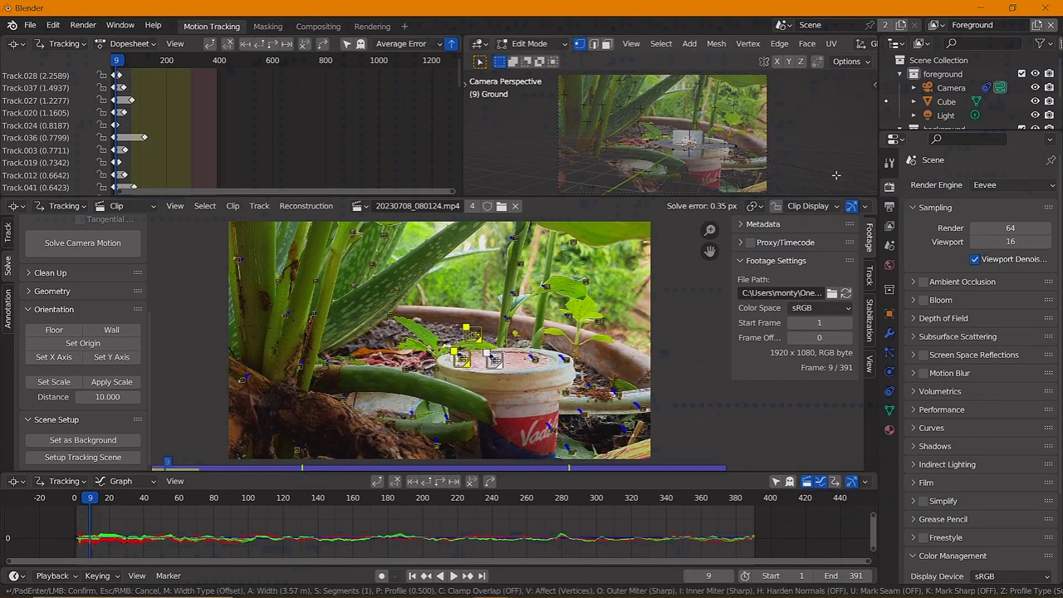
left_click(833, 180)
key("Tab")
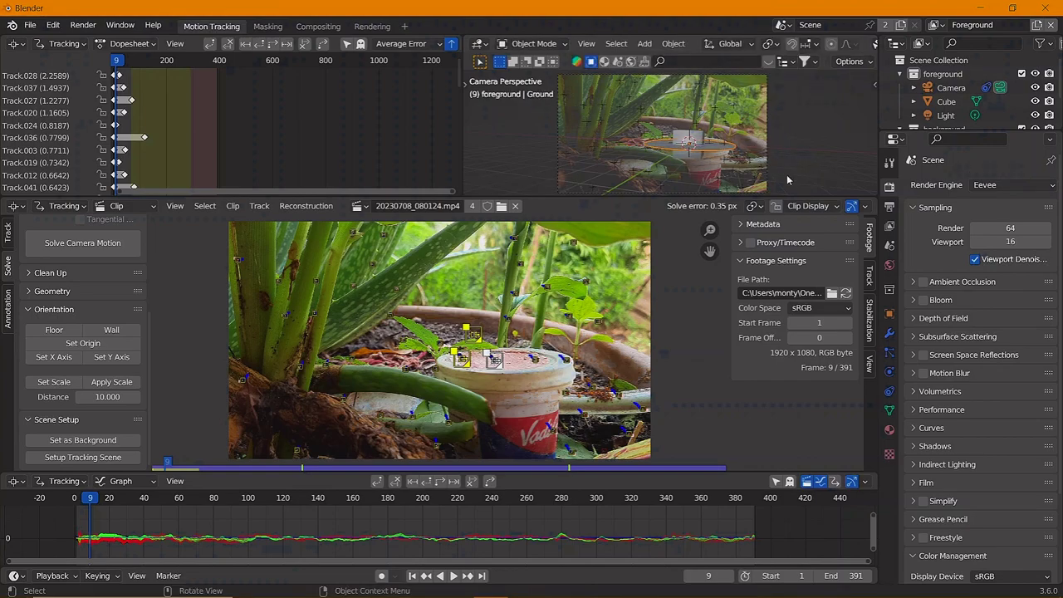
left_click_drag(659, 195, 647, 343)
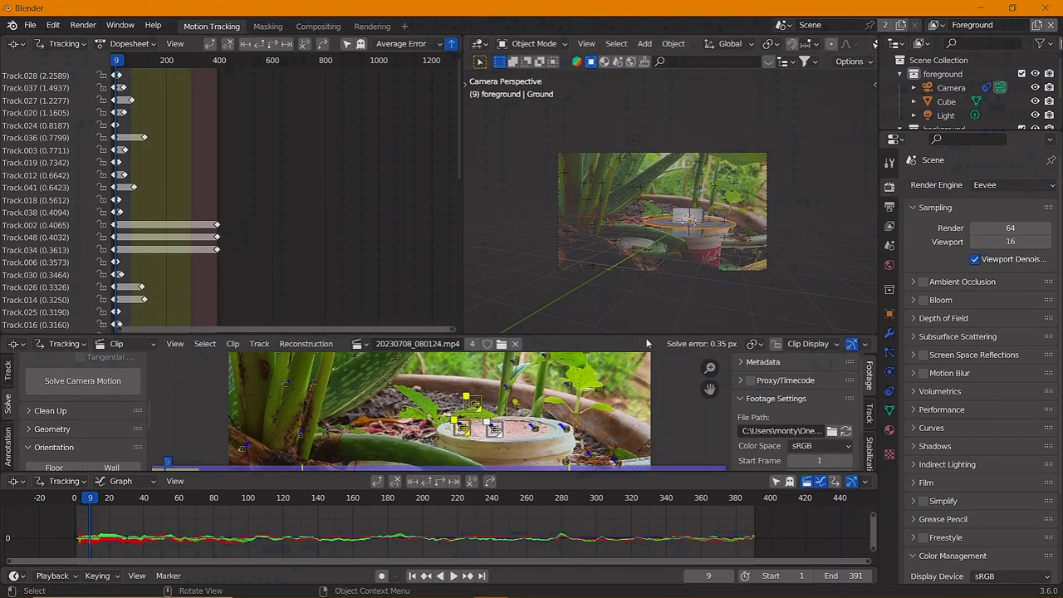
left_click_drag(576, 335, 573, 296)
scroll(647, 211, "up", 3)
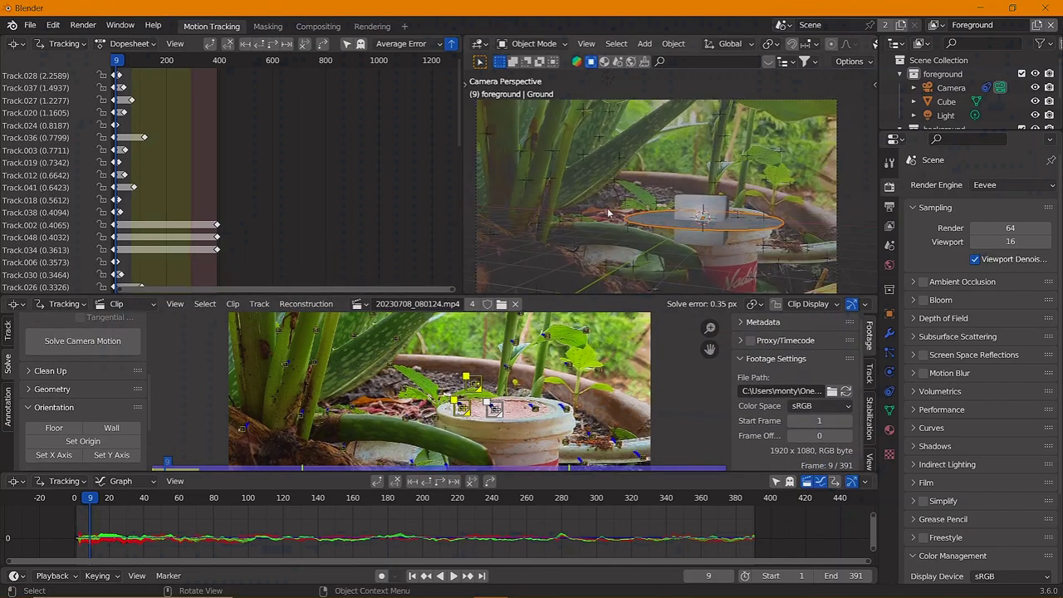
key("space")
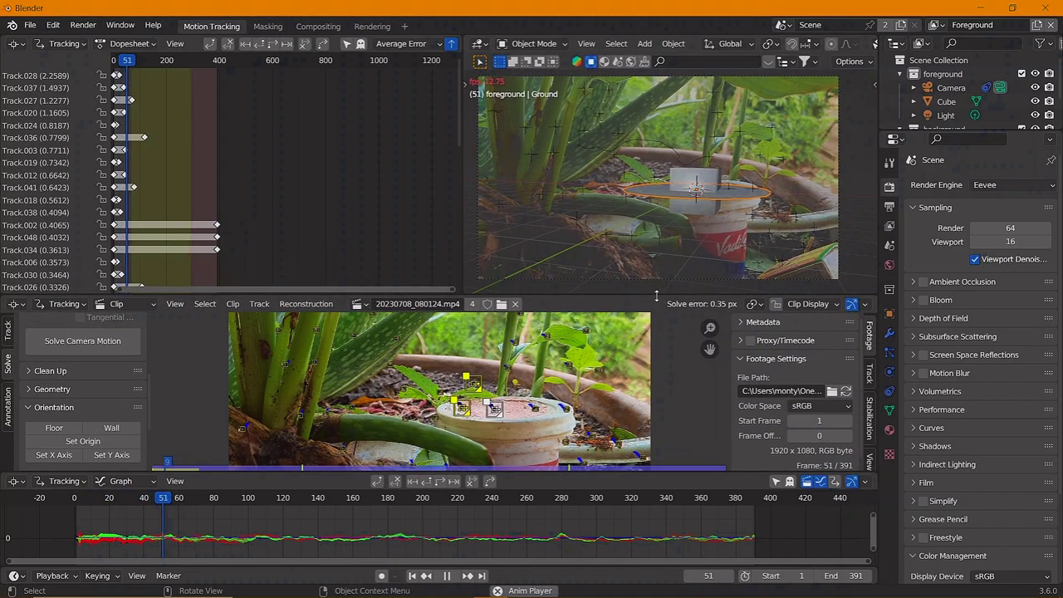
left_click_drag(657, 294, 657, 210)
scroll(695, 164, "down", 2)
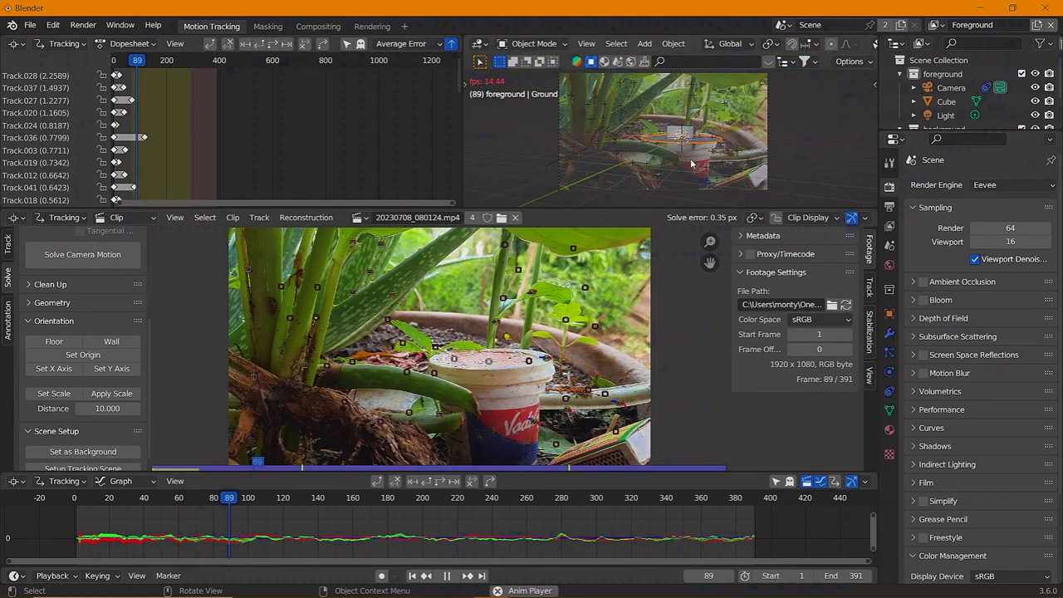
key("ctrl+space")
scroll(696, 228, "up", 1)
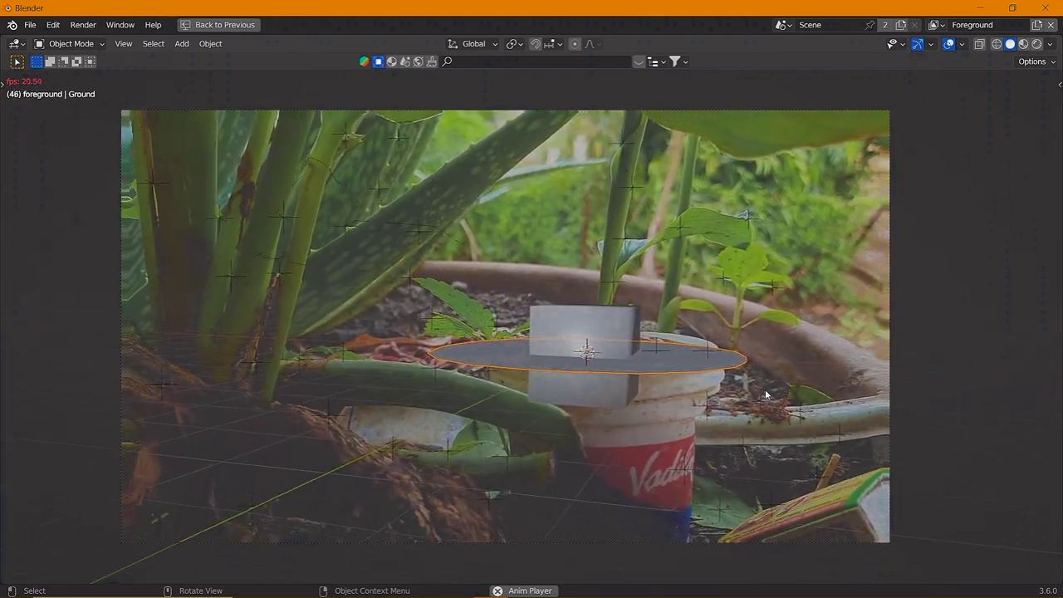
key("space")
key("ctrl+space")
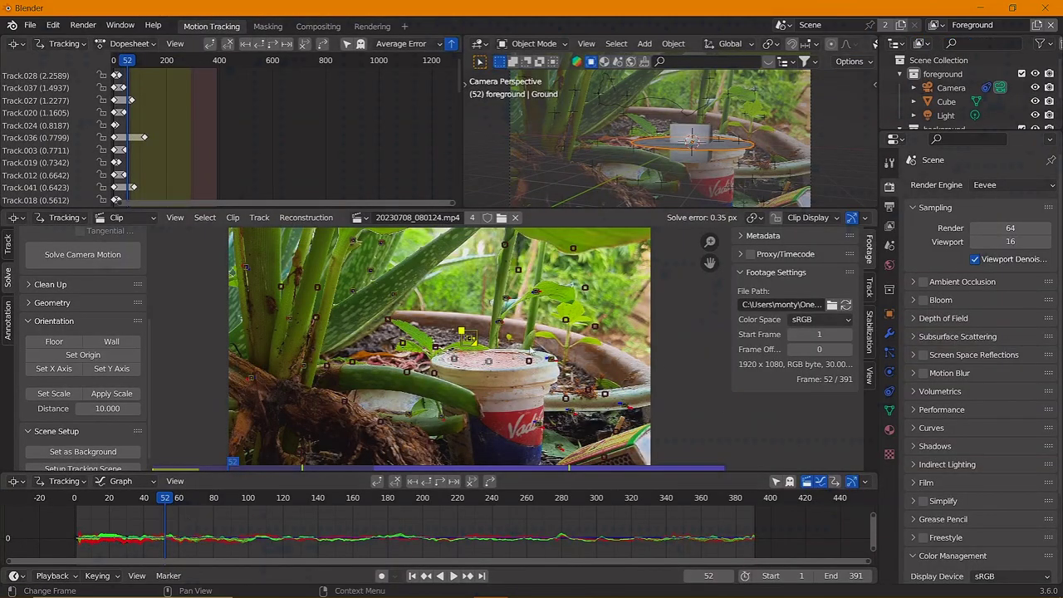
Step: At frame 378, set the scene scale from two selected tracks with distance 10
left_click(502, 323)
left_click(732, 508)
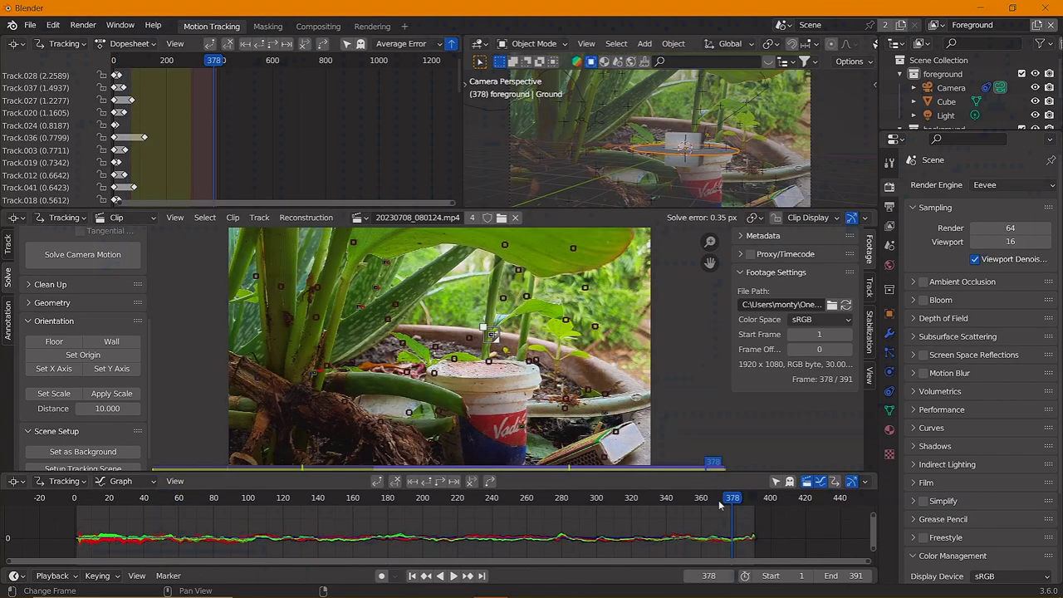
left_click(457, 367)
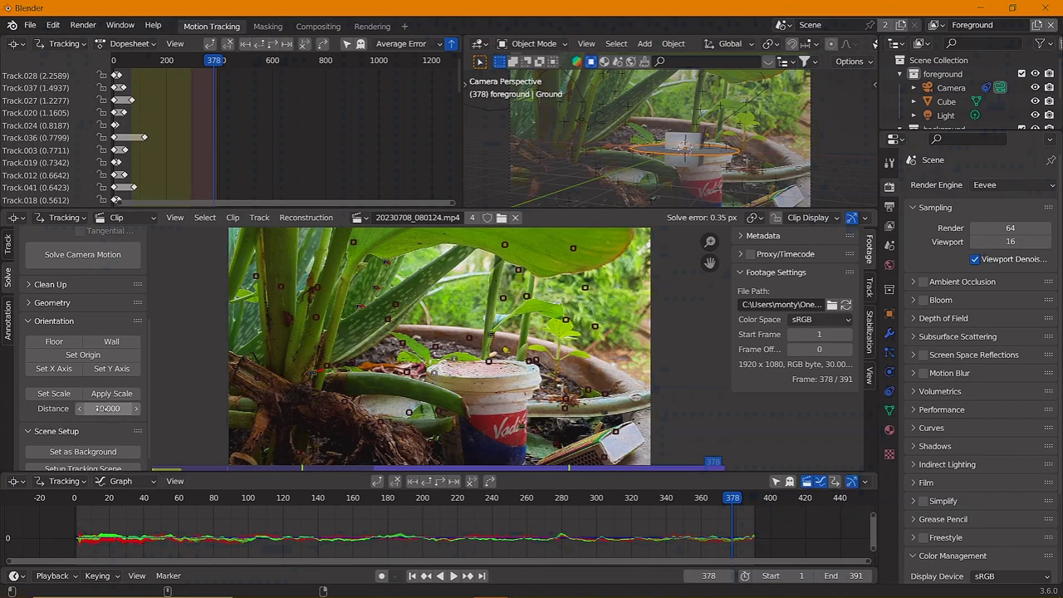
left_click(61, 395)
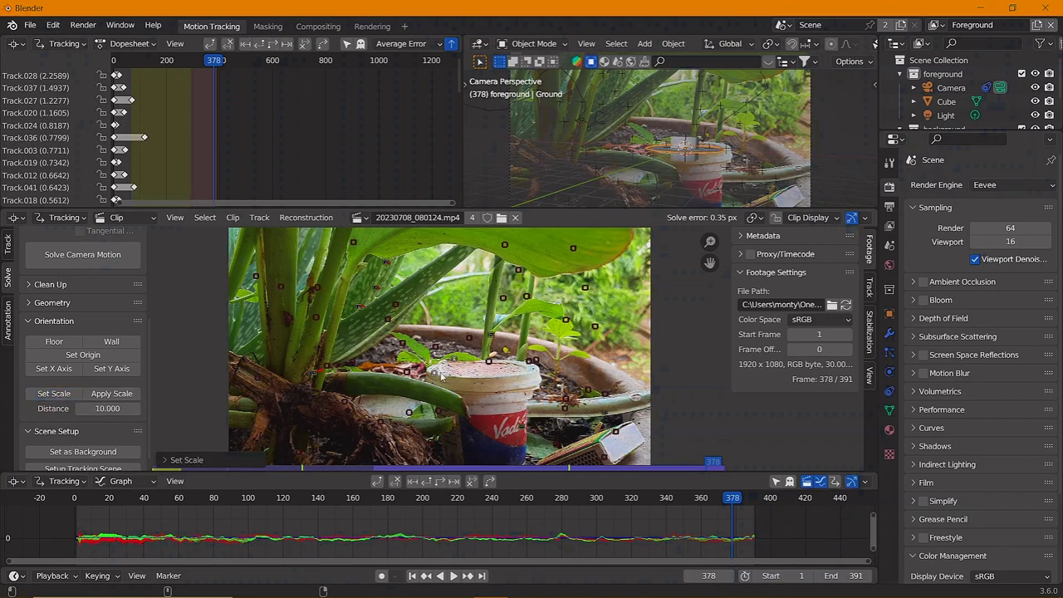
Step: Set the scene scale again from adjusted tracks, then reapply the floor orientation
left_click(458, 370)
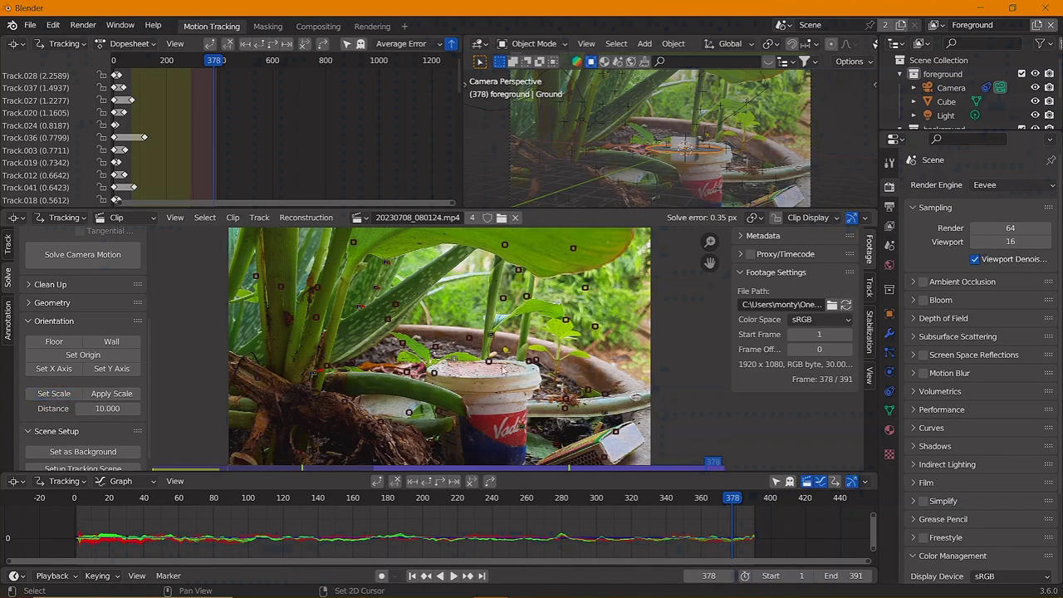
left_click(71, 395)
left_click(457, 364)
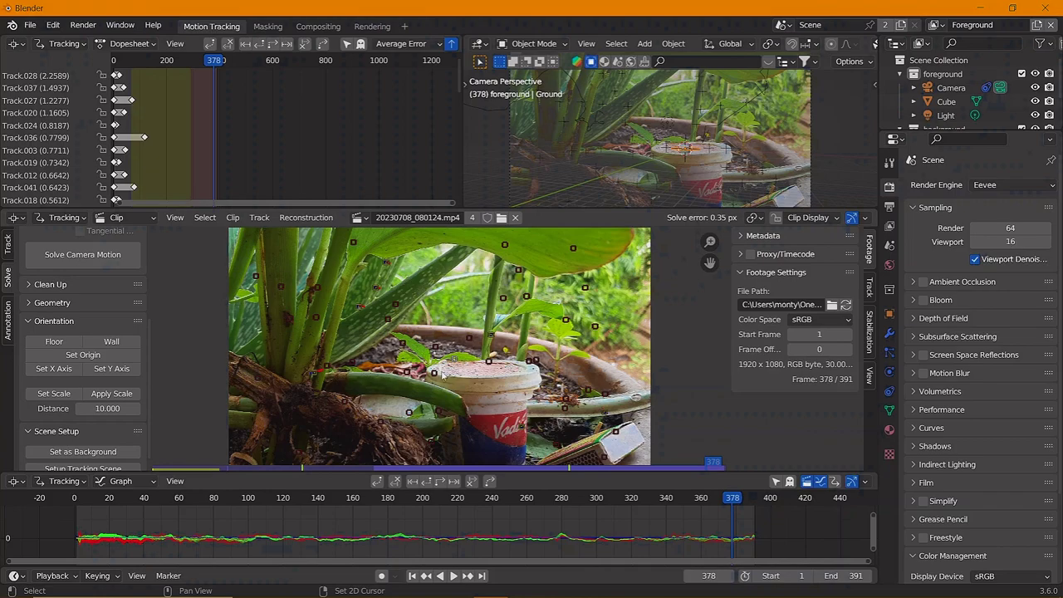
left_click(65, 347)
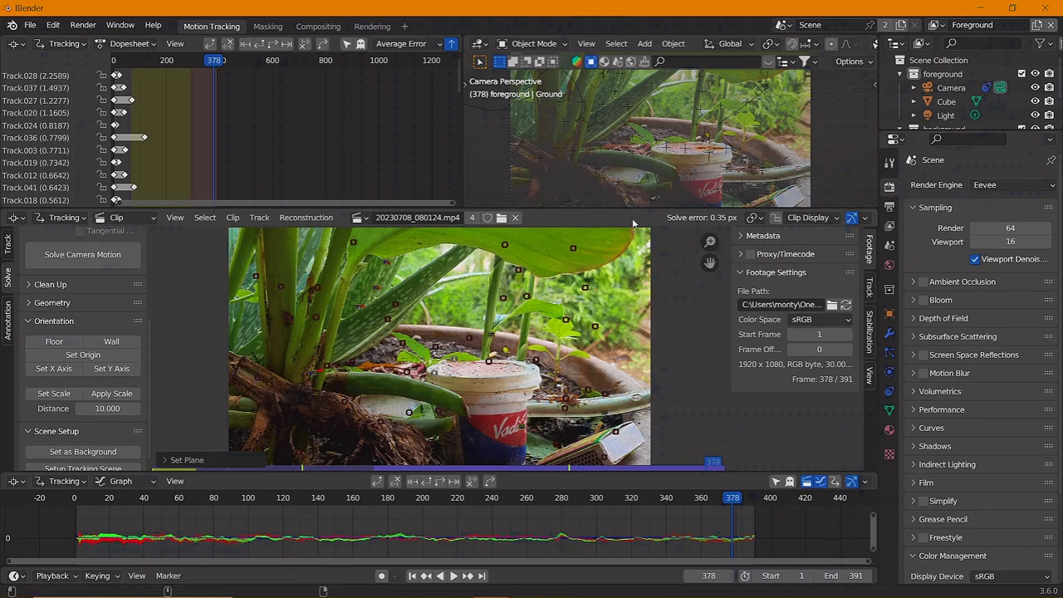
Step: Zoom in on the cup top and apply Floor from two cup-rim points
middle_click_drag(665, 166, 688, 146)
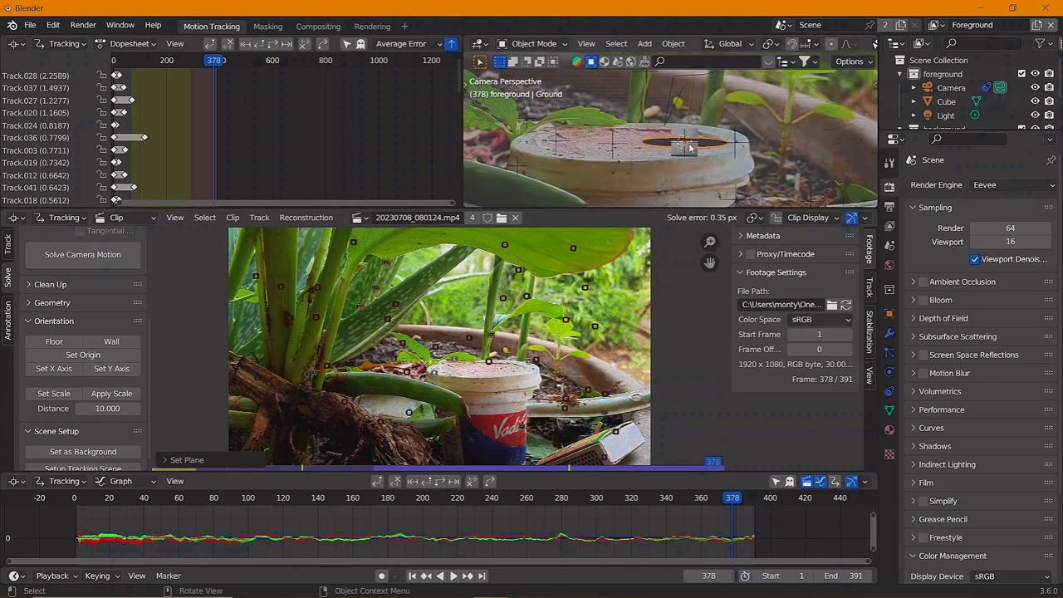
left_click(490, 362)
left_click(54, 343)
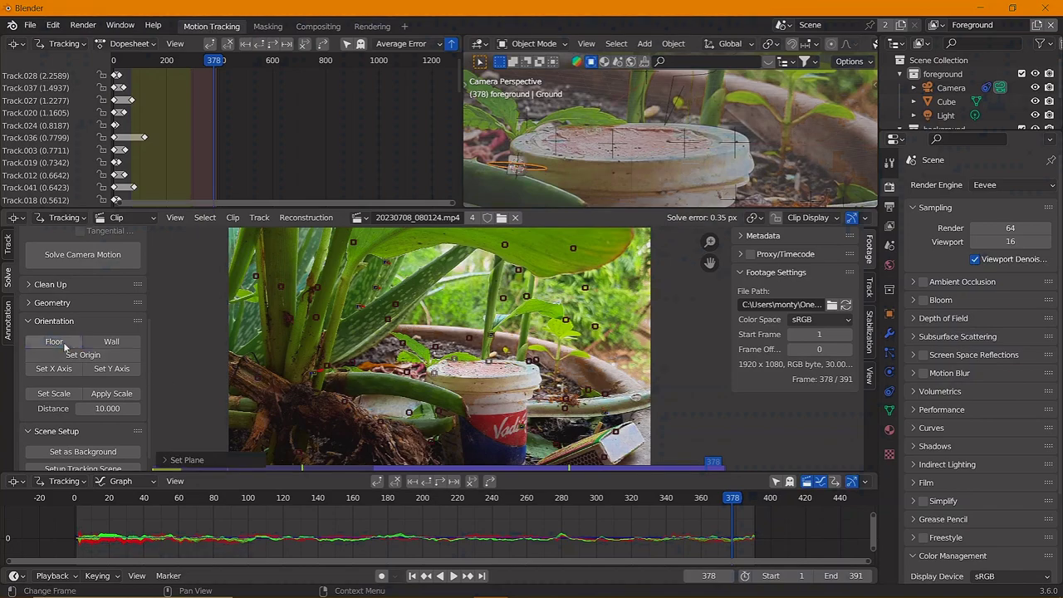
left_click(465, 369)
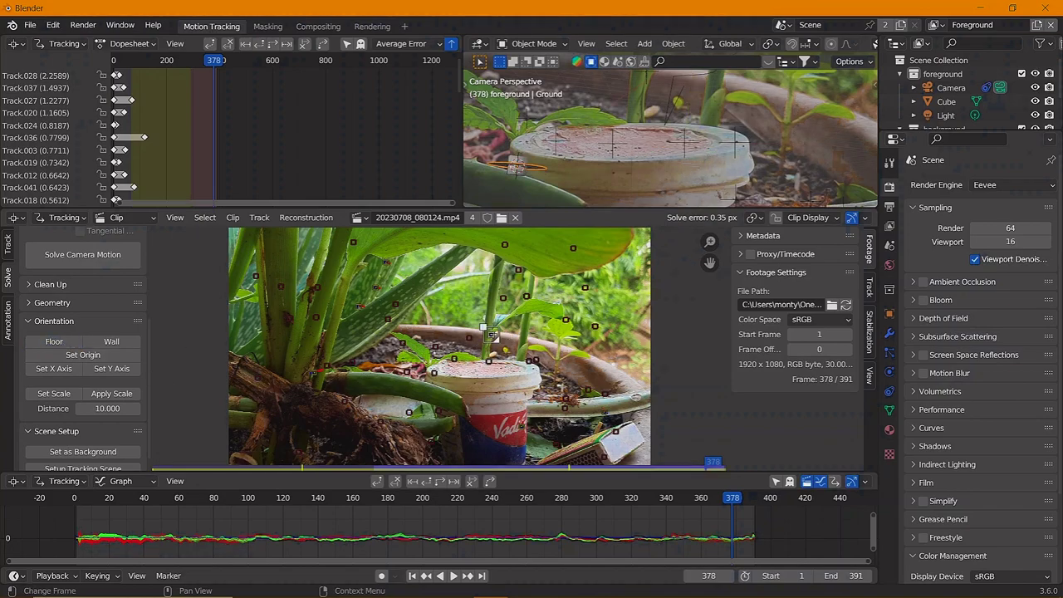
left_click(460, 363)
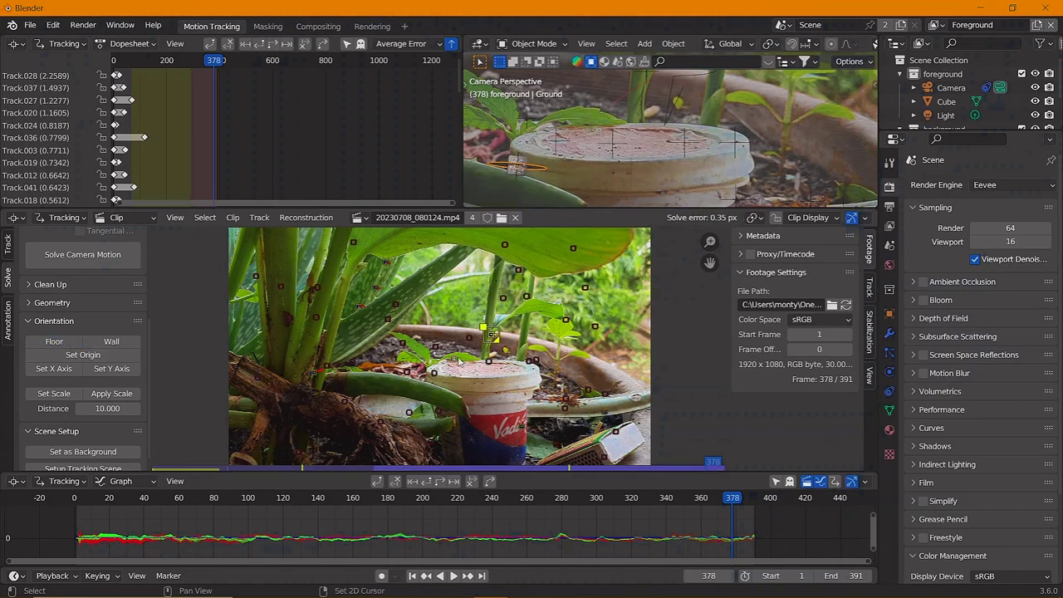
left_click(54, 342)
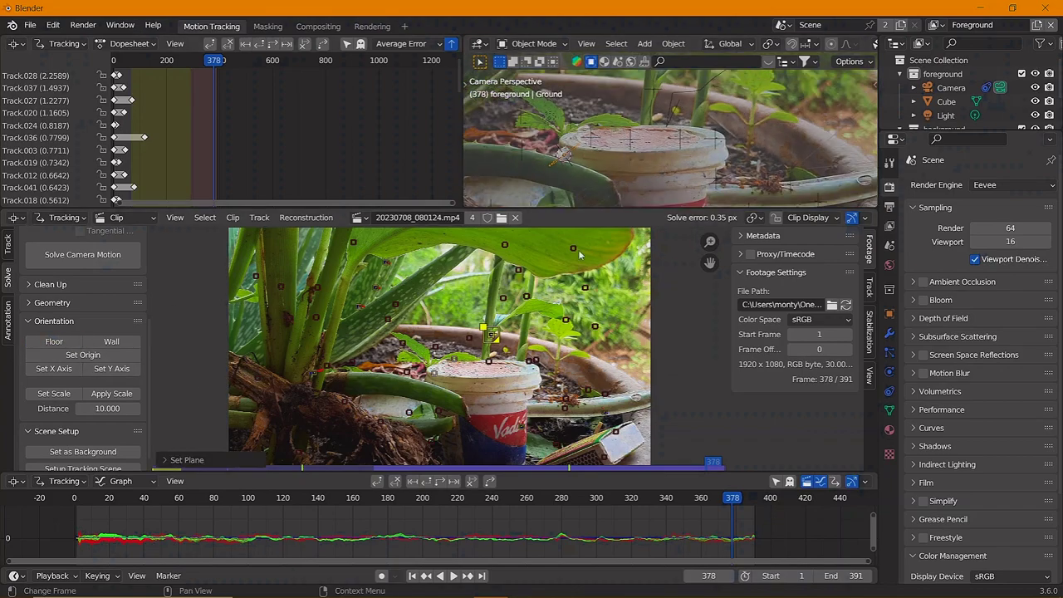
Step: Try another floor orientation from a new marker pair, then clear the selection
left_click(492, 339)
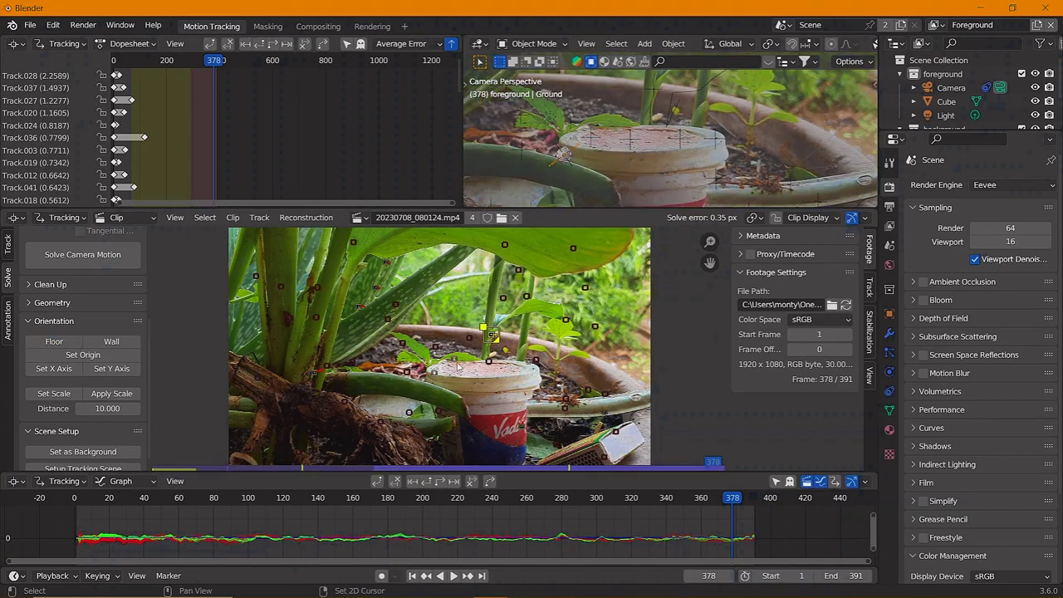
left_click(54, 342)
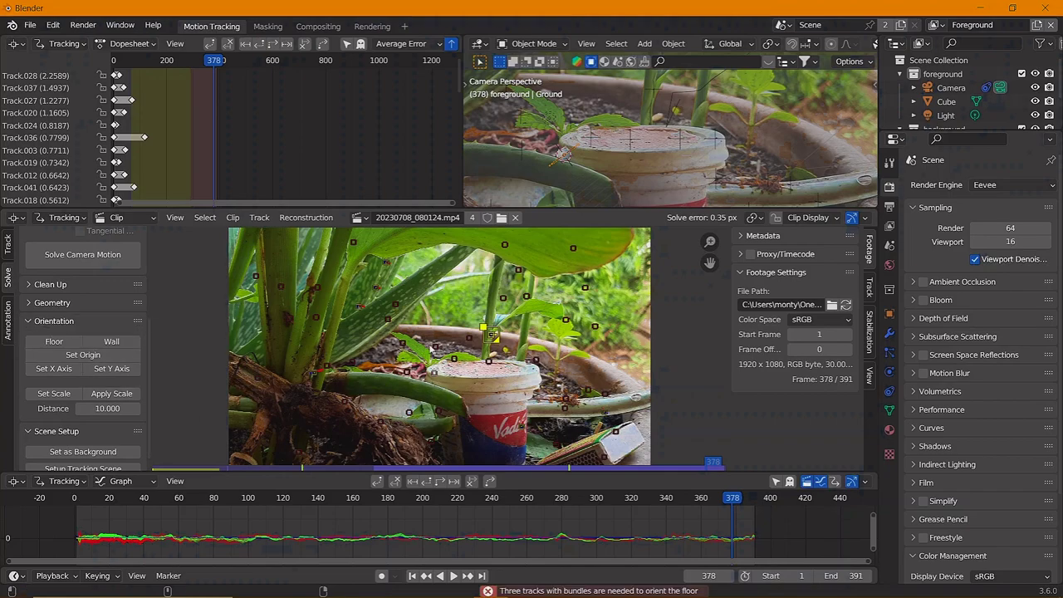
left_click(492, 335, "shift")
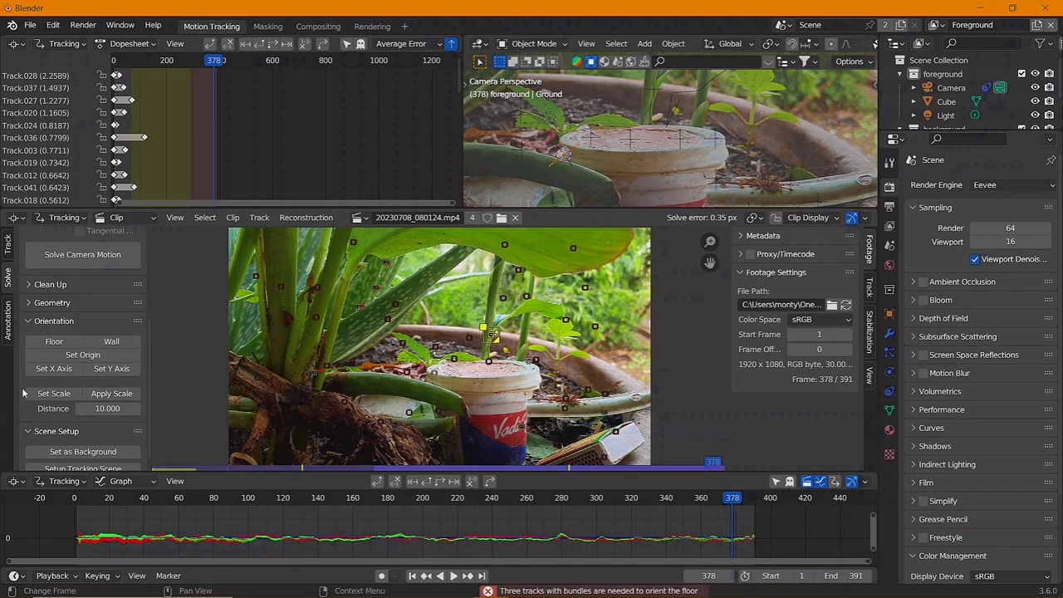
left_click(78, 342)
left_click(467, 374)
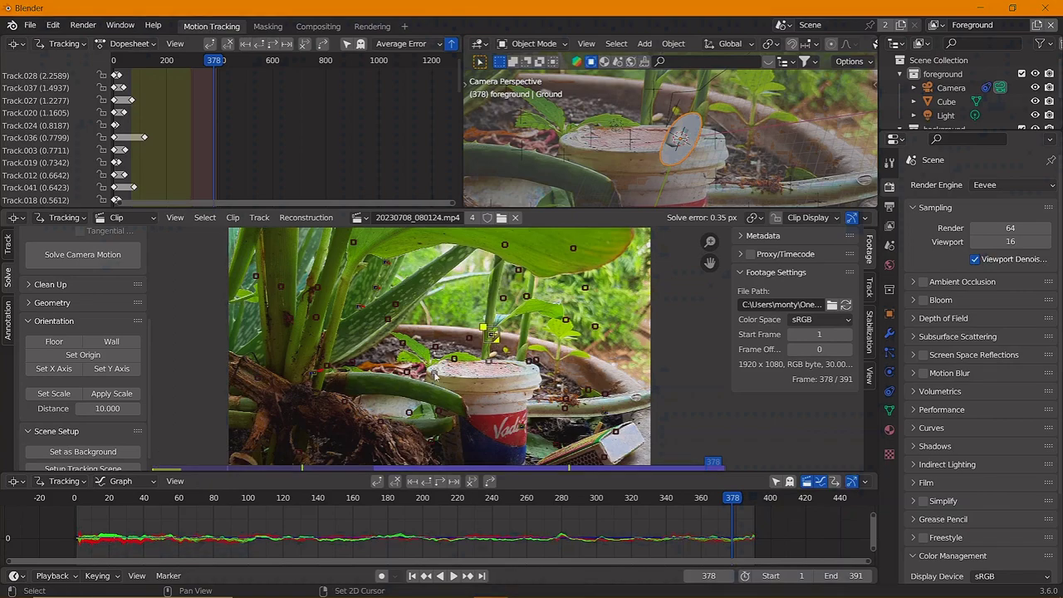
Step: Orient the floor from three markers near the cup rim and reapply it
left_click(113, 342)
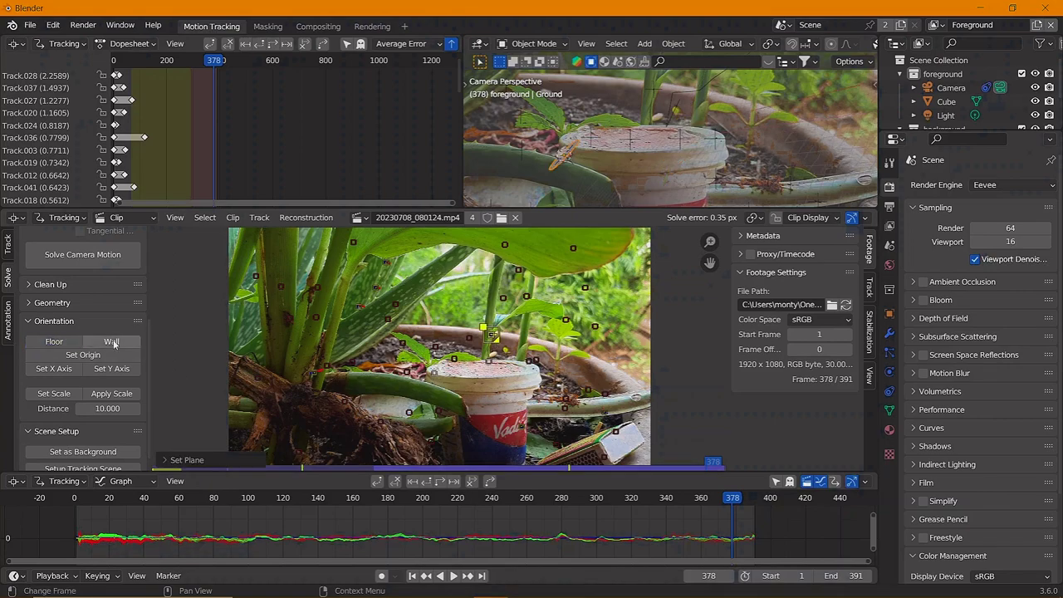
left_click(461, 368)
left_click(495, 337)
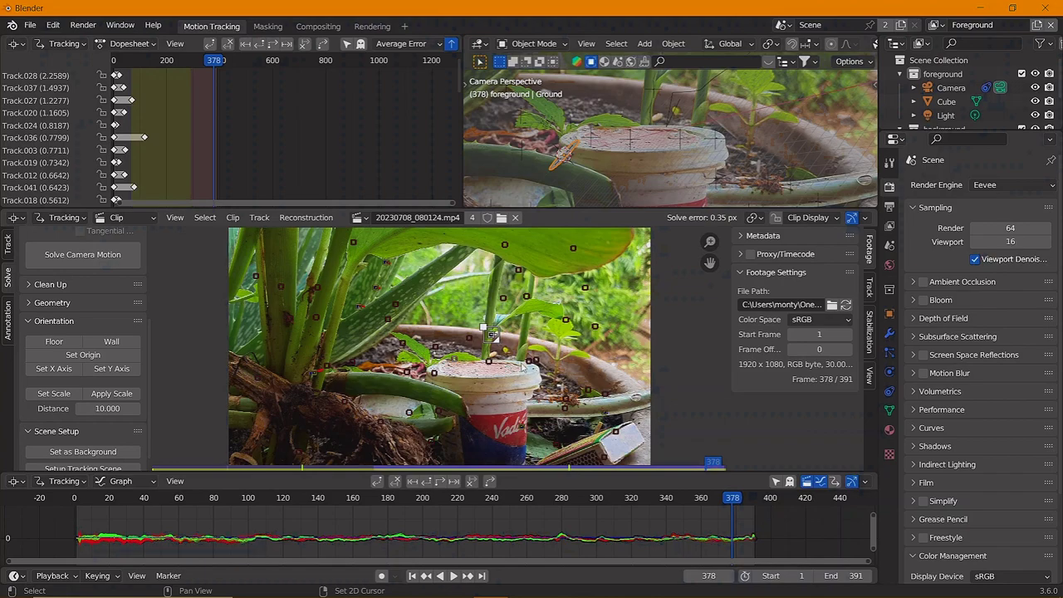
left_click(84, 342)
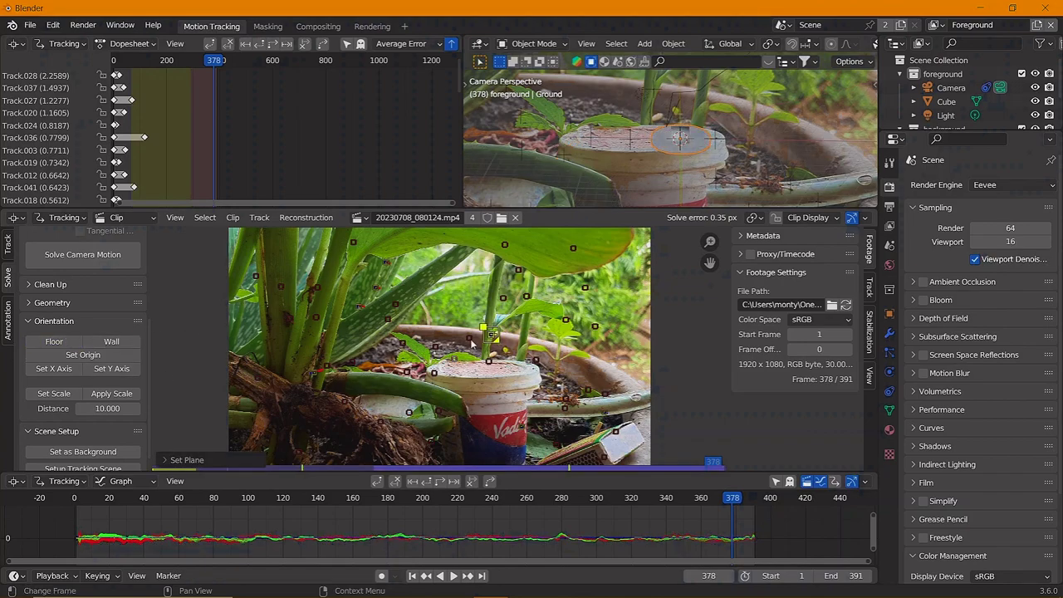
left_click(472, 343)
left_click(57, 343)
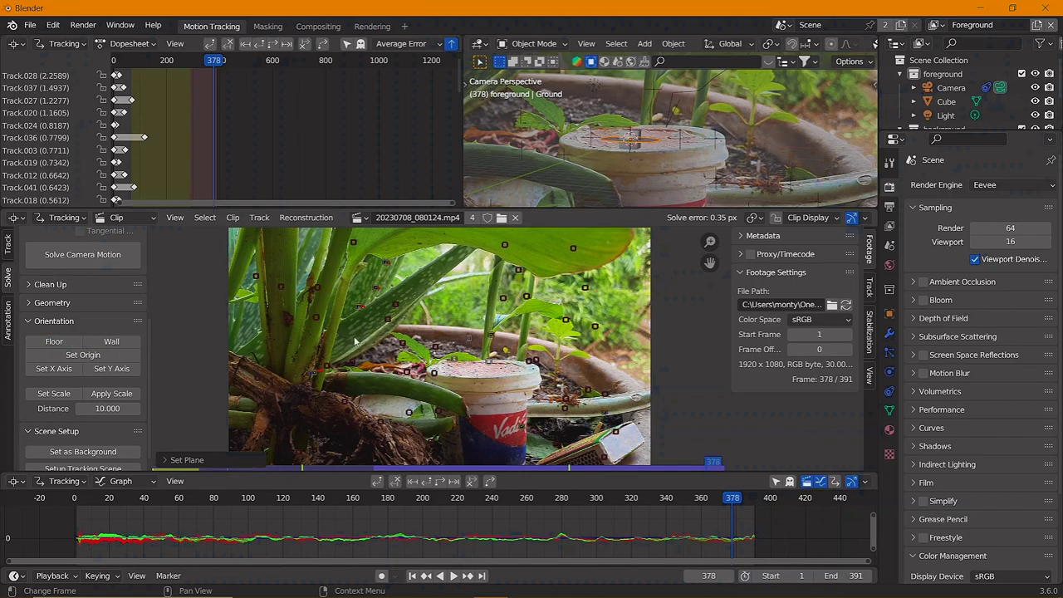
Step: Scale the grey surface up to the cup size and move it on the horizontal plane
key("s")
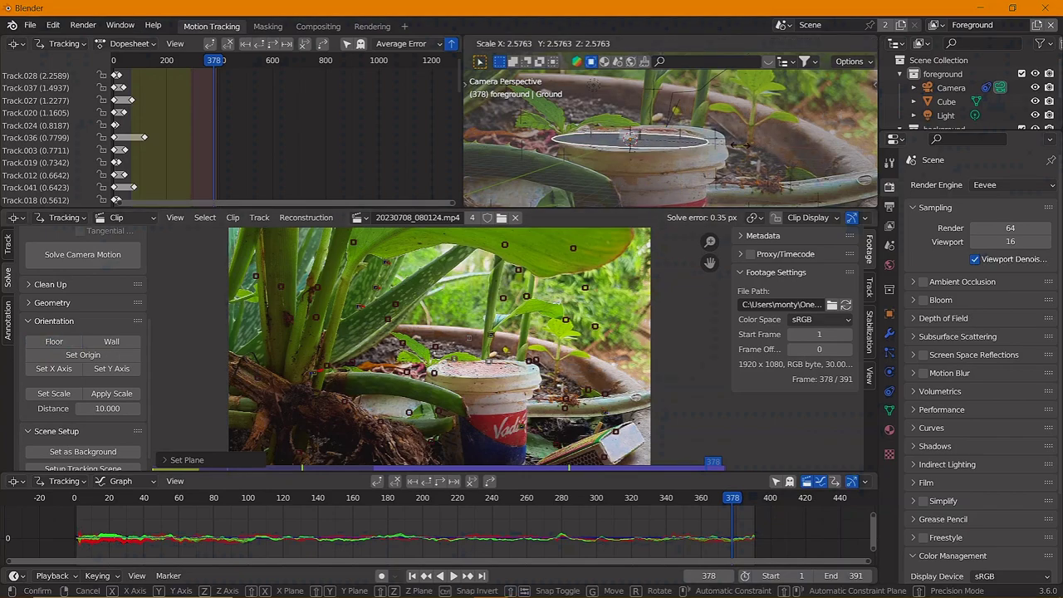
right_click(716, 147)
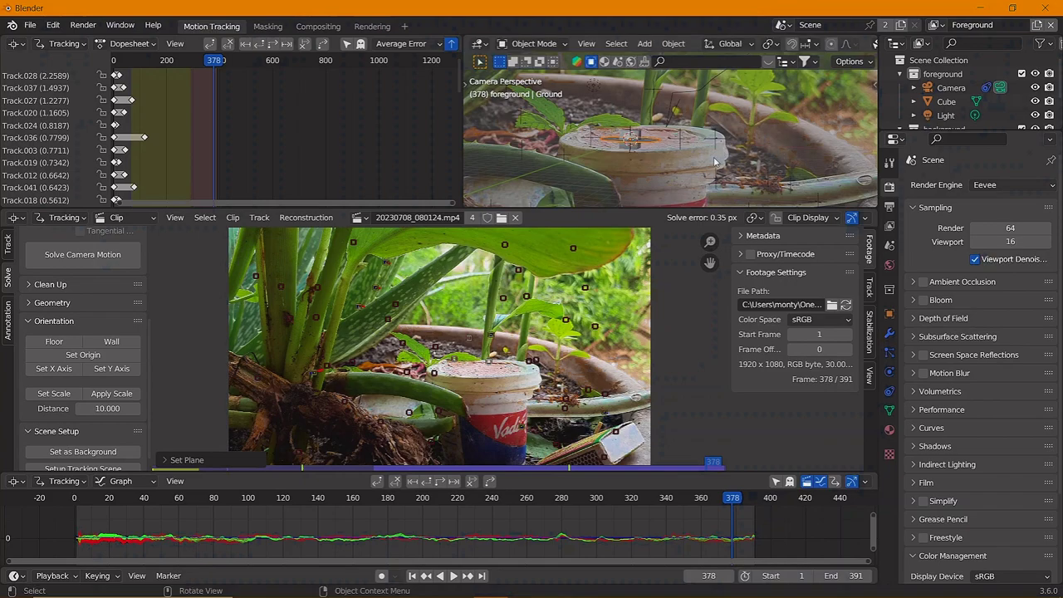
key("s")
left_click(680, 156)
key("g")
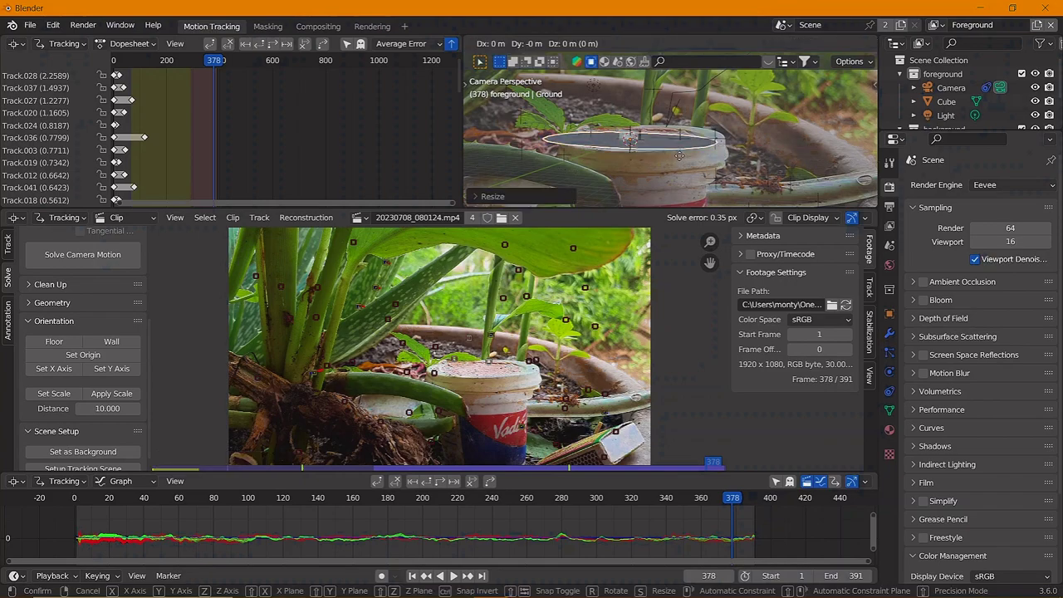
key("shift+z")
left_click(695, 153)
Step: Stretch the surface along Y and play the footage to check the fit
key("s")
key("y")
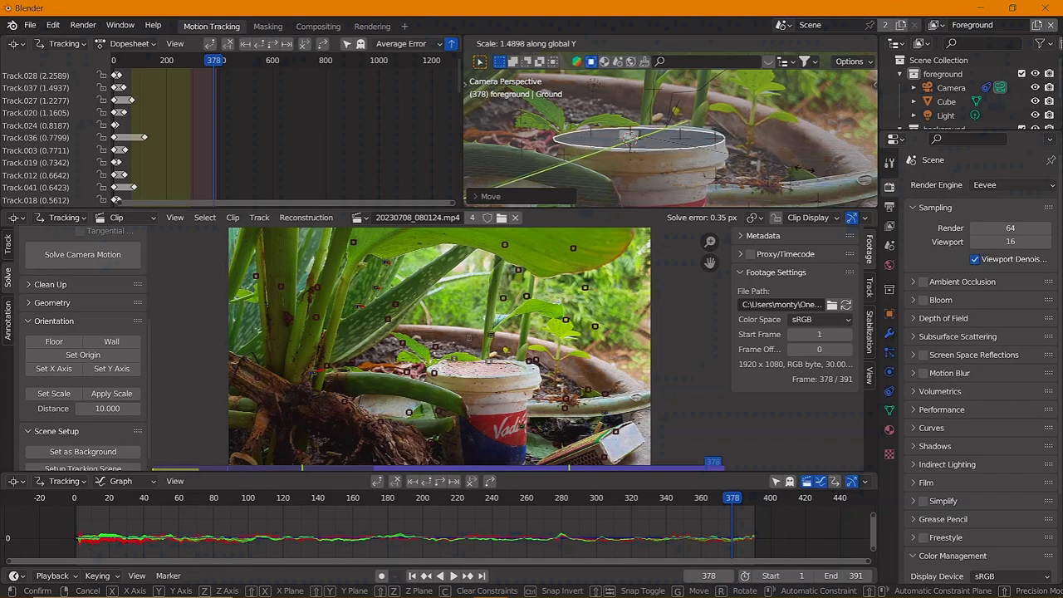
left_click(676, 169)
key("space")
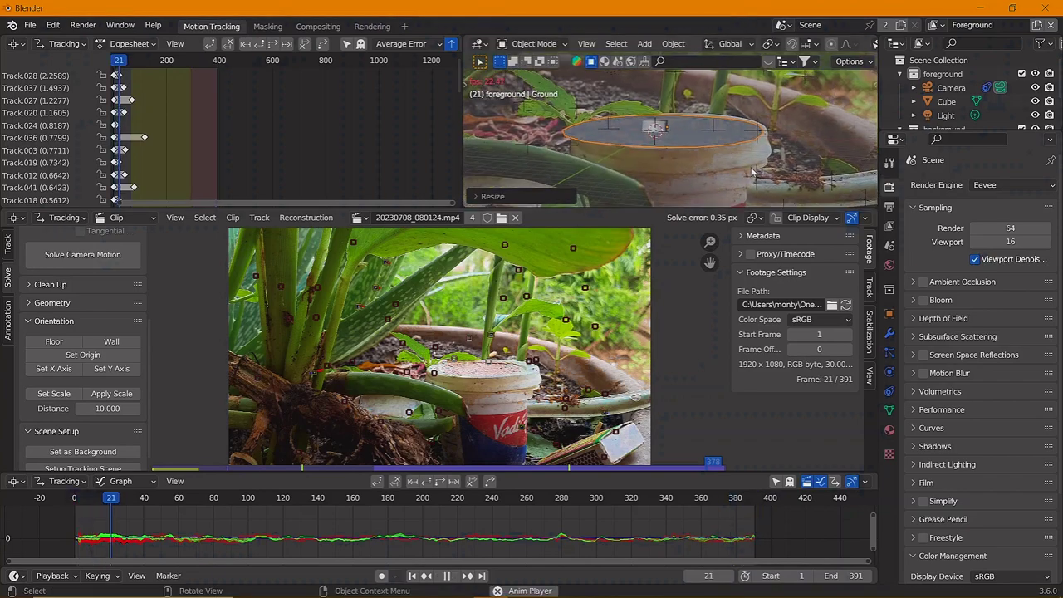
key("space")
Step: Lower the surface onto the cup rim, verify by playback, and open Save As
key("g")
key("z")
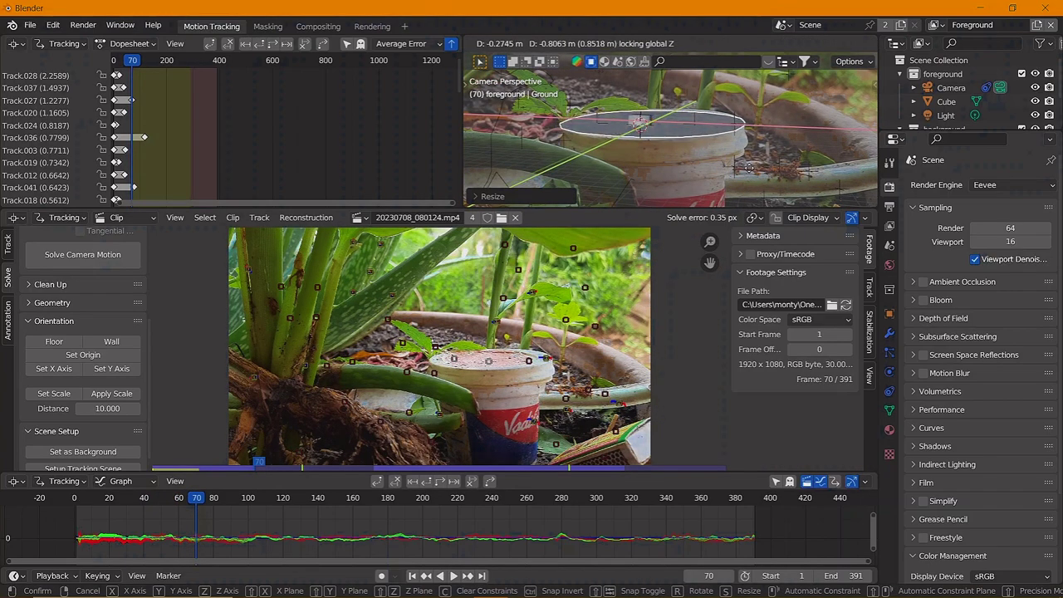
left_click(749, 167)
scroll(671, 149, "up", 3)
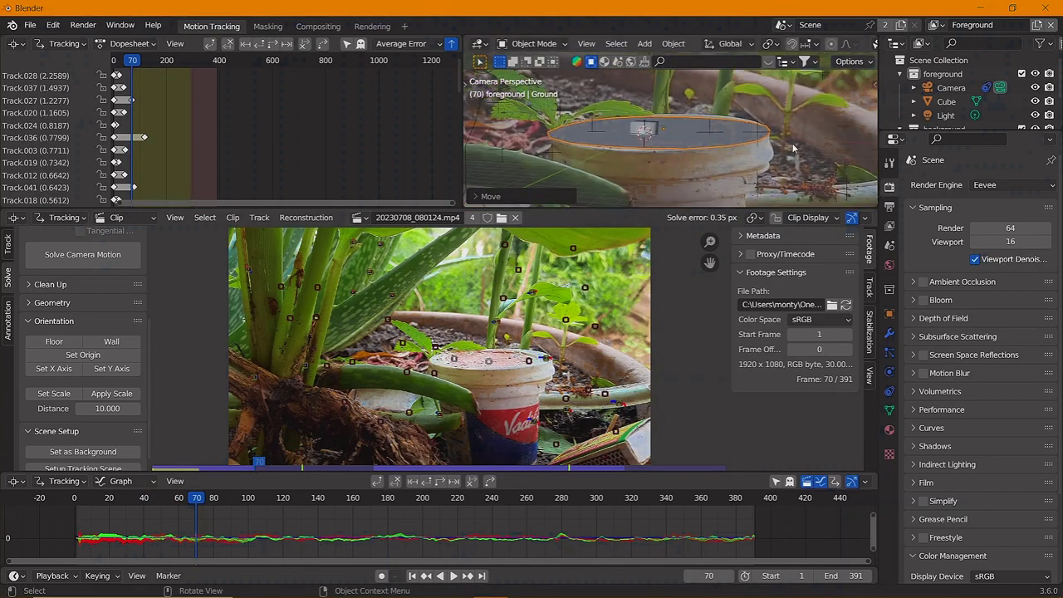
key("space")
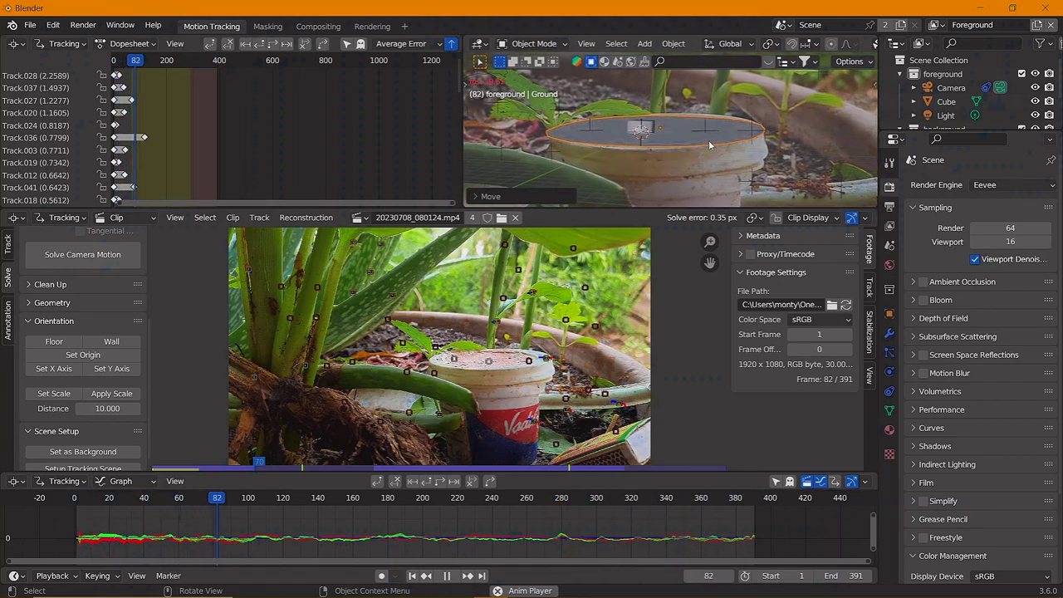
key("space")
key("ctrl+s")
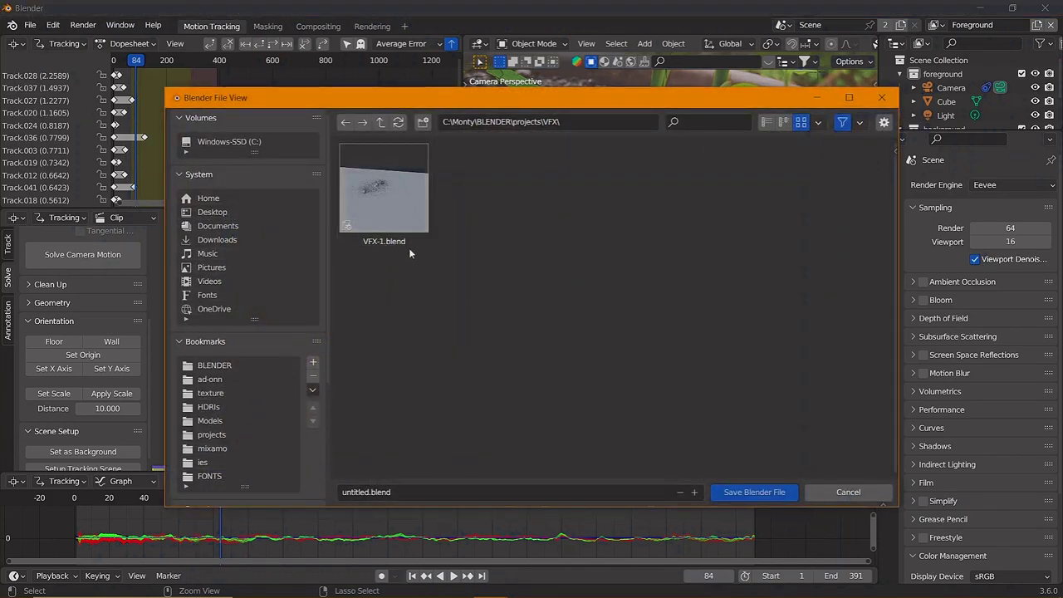
Step: Rename the file to VFX-2.blend, save it, and step the footage forward
left_click(370, 492)
left_click(747, 492)
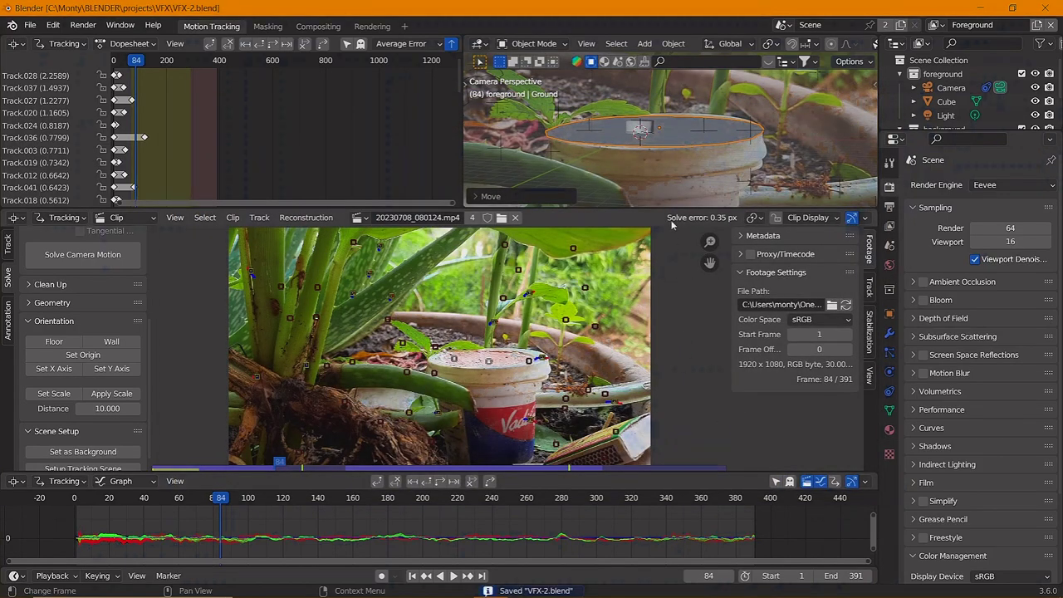
key("Up")
scroll(700, 158, "down", 3)
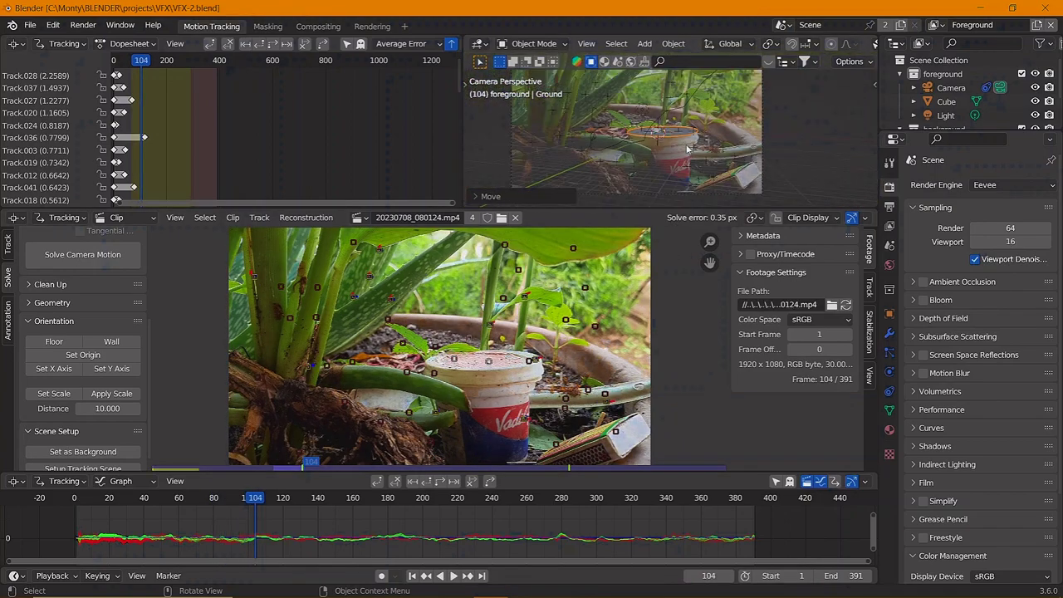
Step: From the first frame, maximize the camera view and play the footage through
key("shift+Left")
key("ctrl+space")
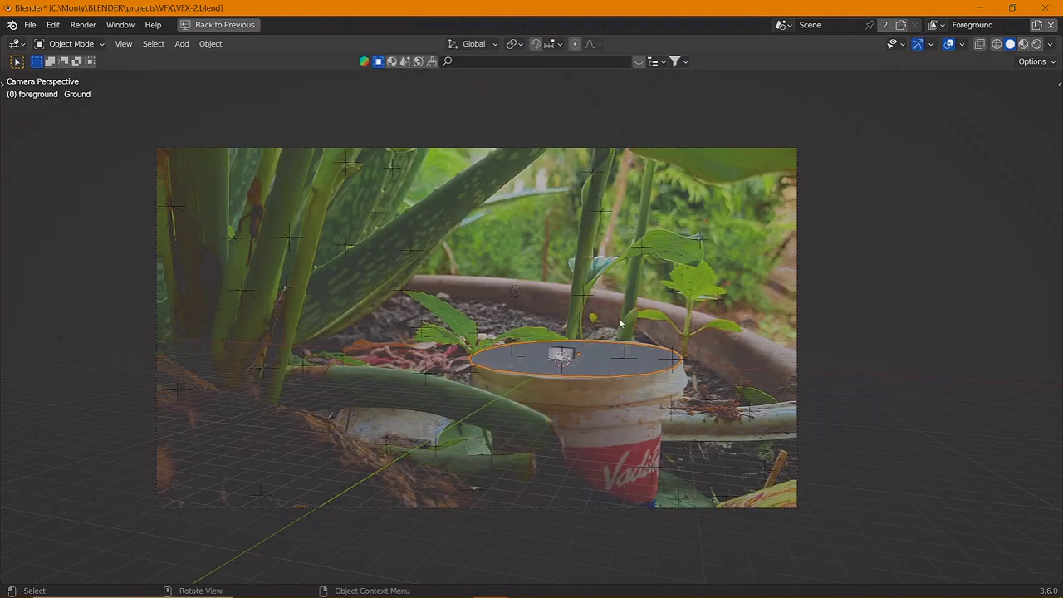
key("space")
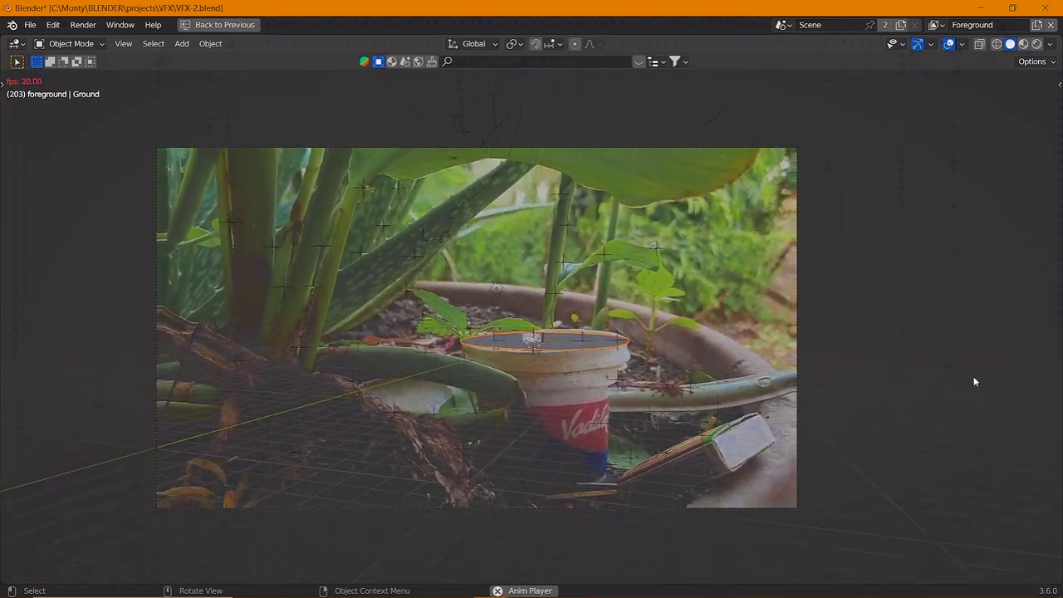
key("space")
Step: Stretch the surface along Y, then narrow it along X to match the rim
key("s")
key("y")
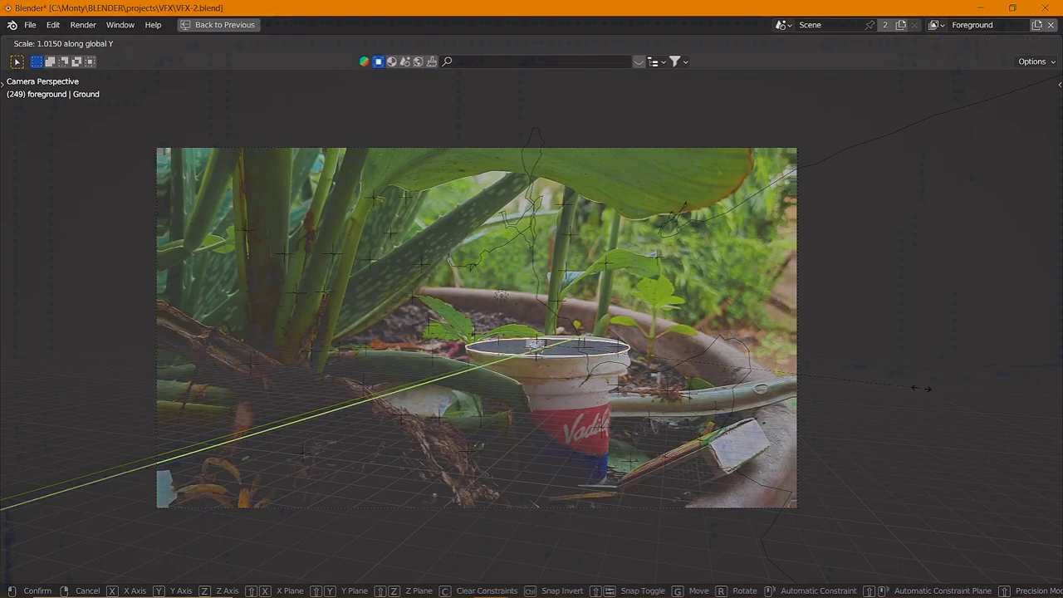
left_click(956, 387)
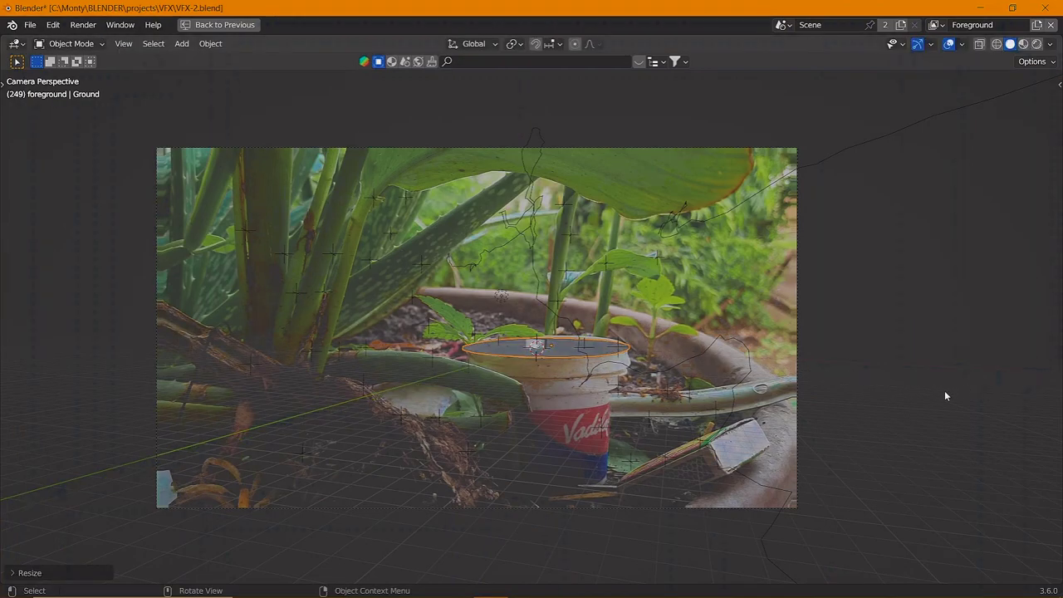
key("s")
key("y")
left_click(810, 415)
key("x")
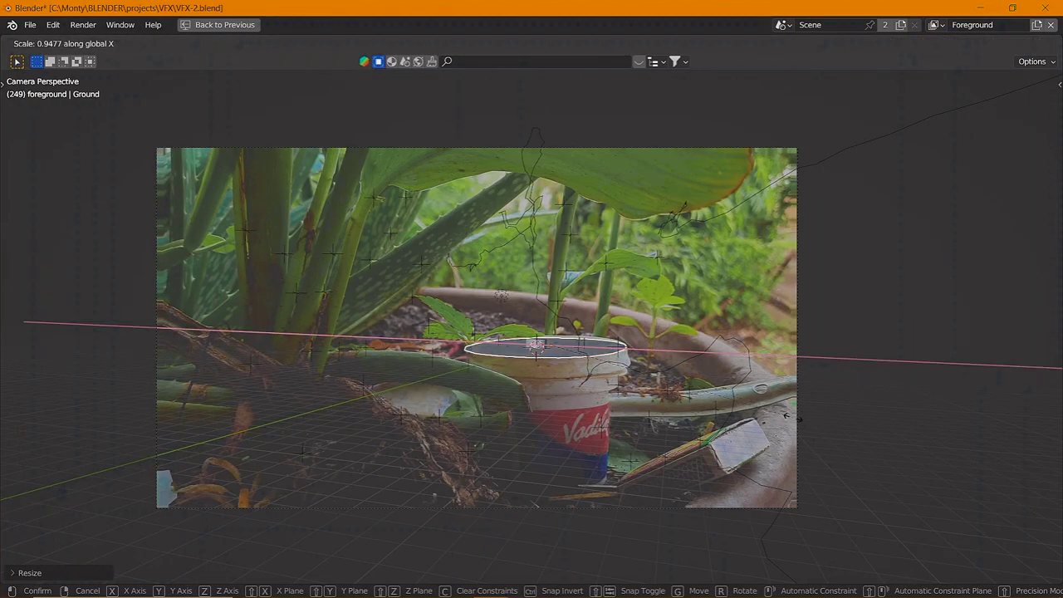
left_click(781, 418)
Step: Shift the surface 0.2077 m along X and play back to check the fit
key("g")
key("x")
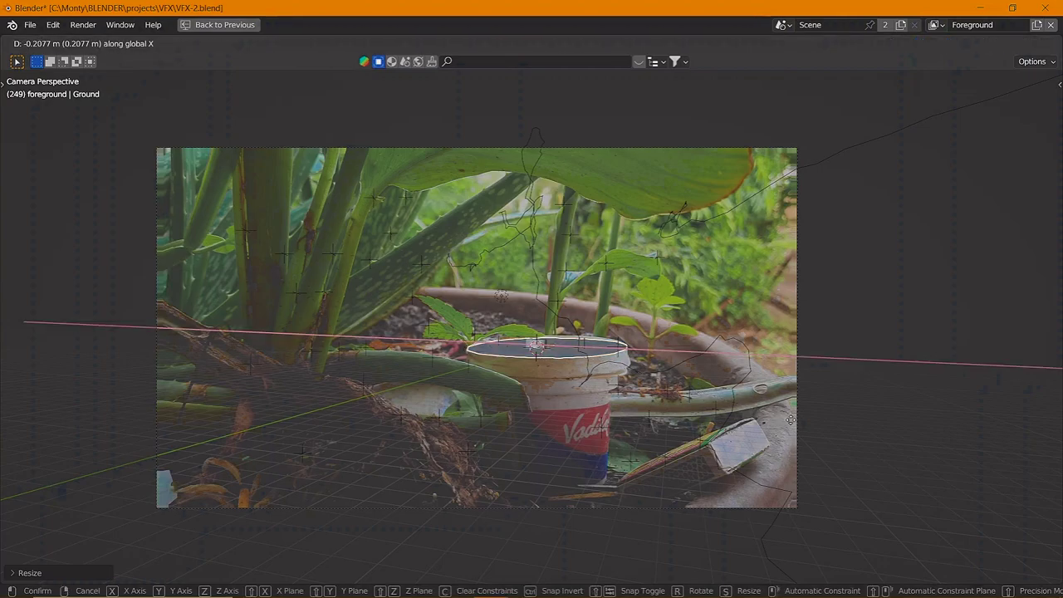
left_click(791, 420)
key("space")
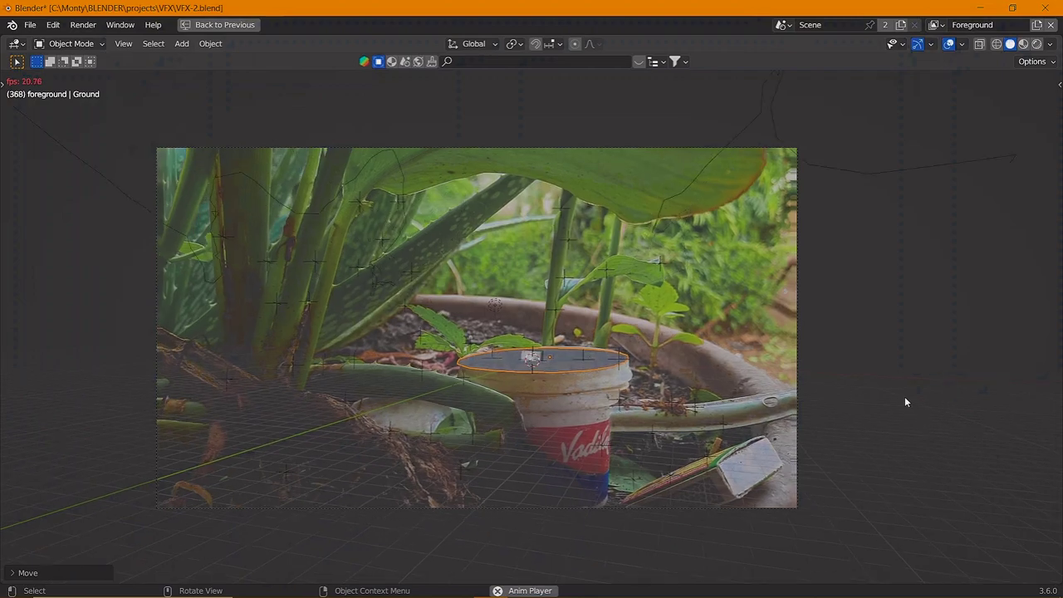
Step: Nudge the ground disc along X and then Y to sit on the cup rim
scroll(731, 409, "up", 2)
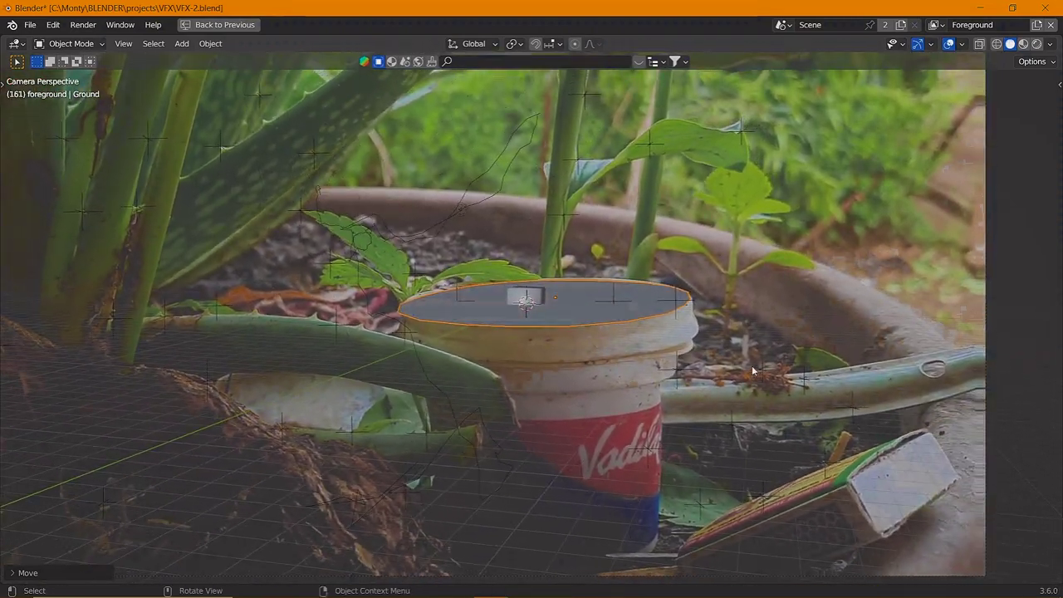
key("g")
key("y")
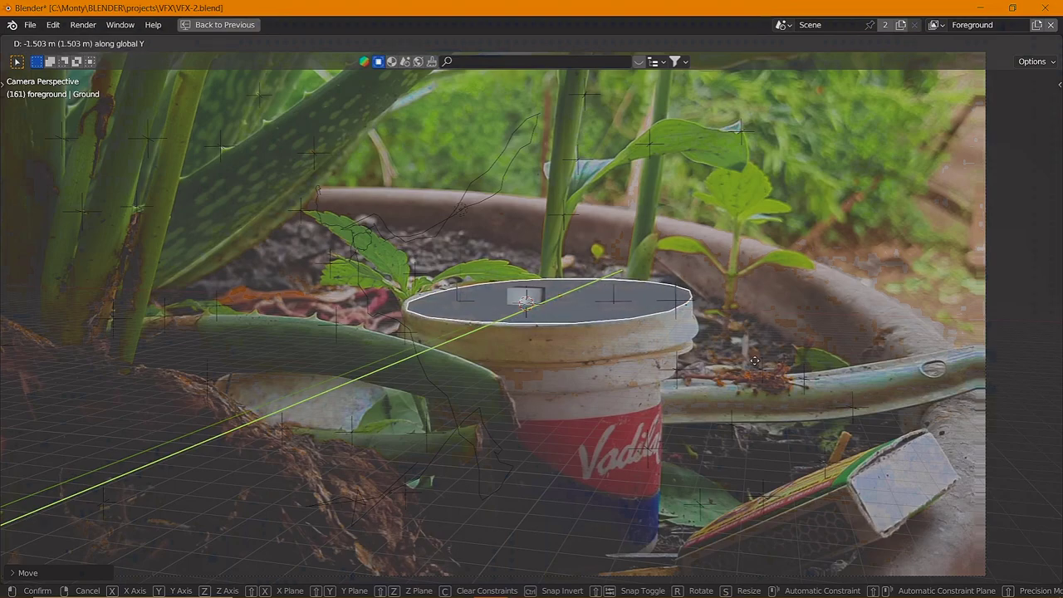
key("x")
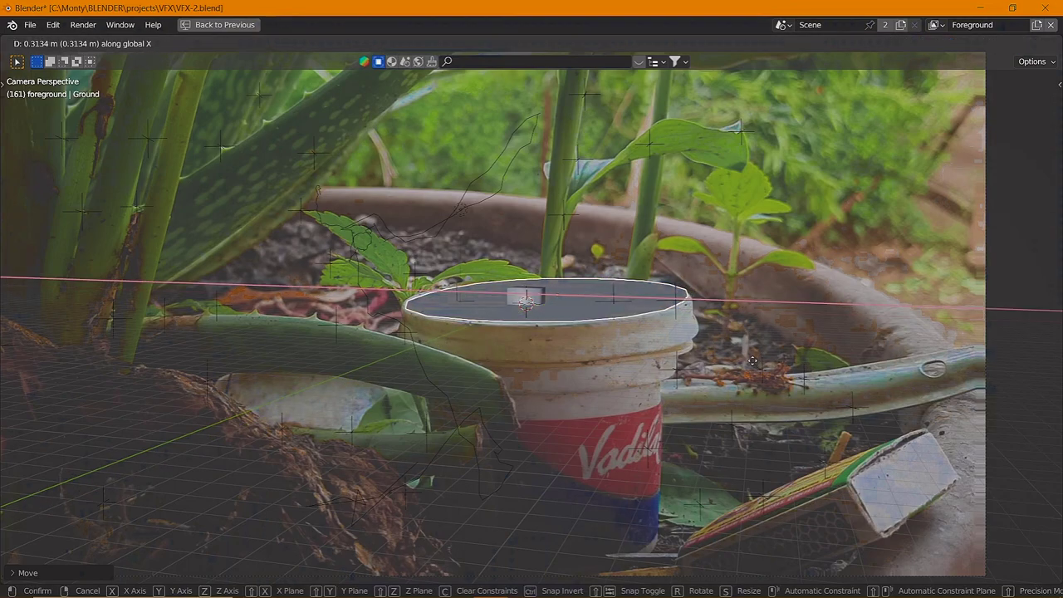
left_click(752, 361)
key("g")
key("y")
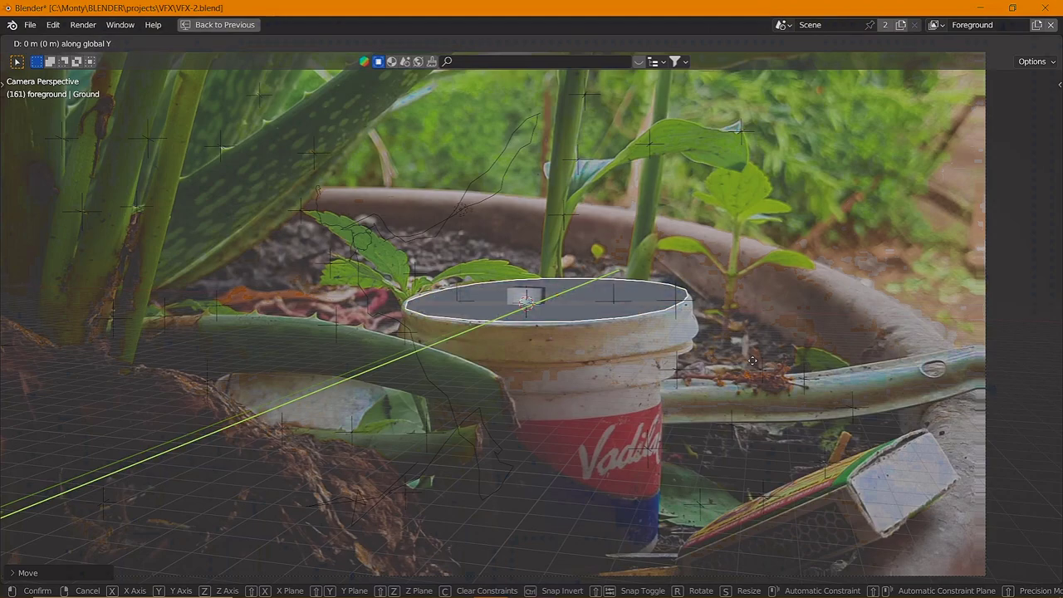
left_click(753, 364)
Step: Adjust the ground disc's height along Z after a brief playback
key("space")
key("space")
key("g")
key("z")
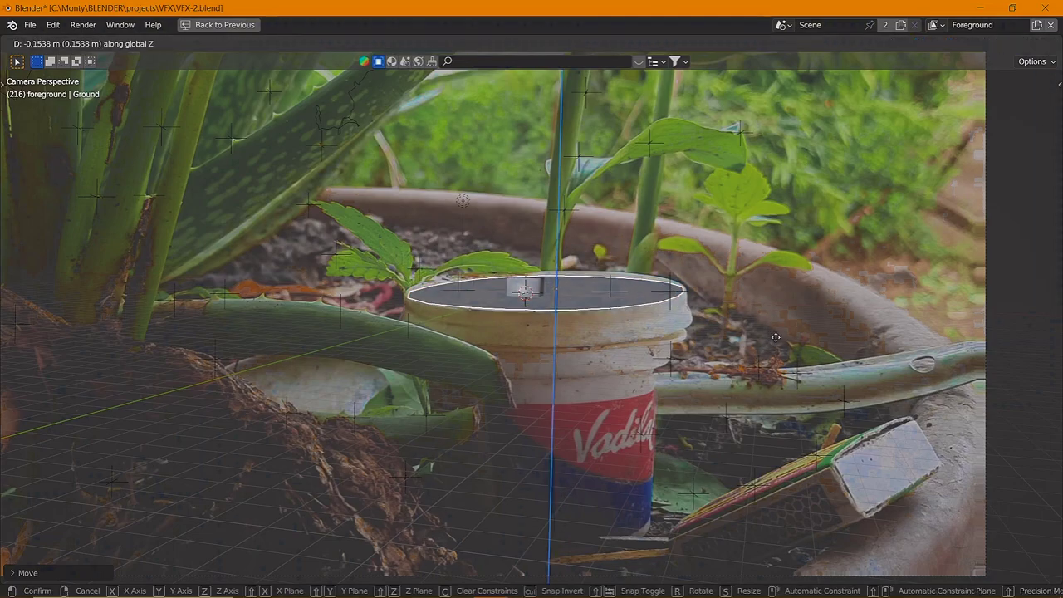
left_click(761, 336)
Step: Play the footage to confirm the disc holds on the rim, then restore the full layout
key("space")
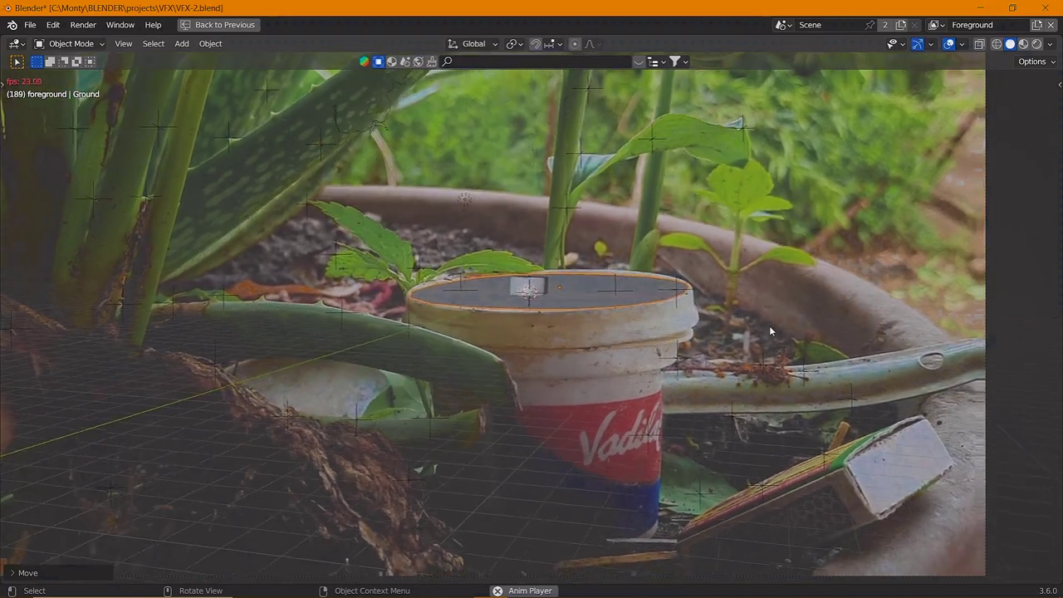
key("space")
key("ctrl+space")
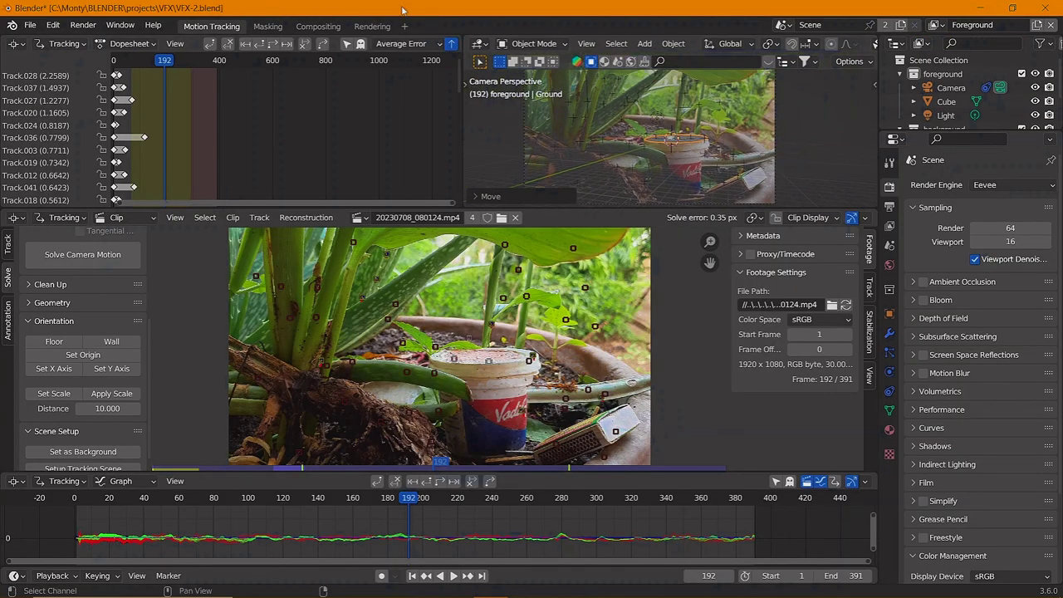
Step: Add a new Layout workspace and orbit the view to show the ground disc
left_click(405, 27)
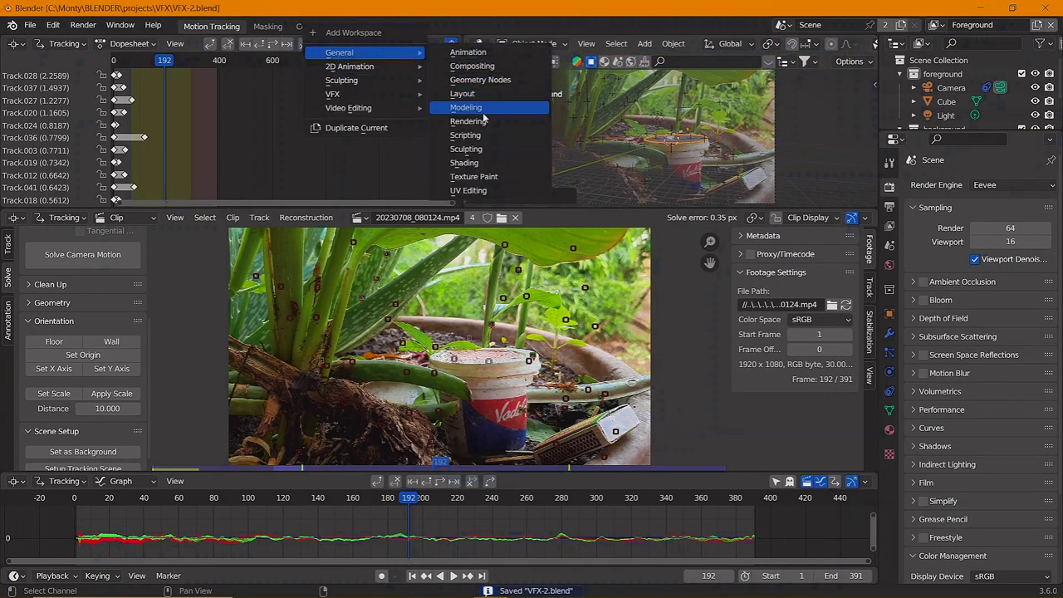
left_click(463, 93)
scroll(489, 302, "down", 5)
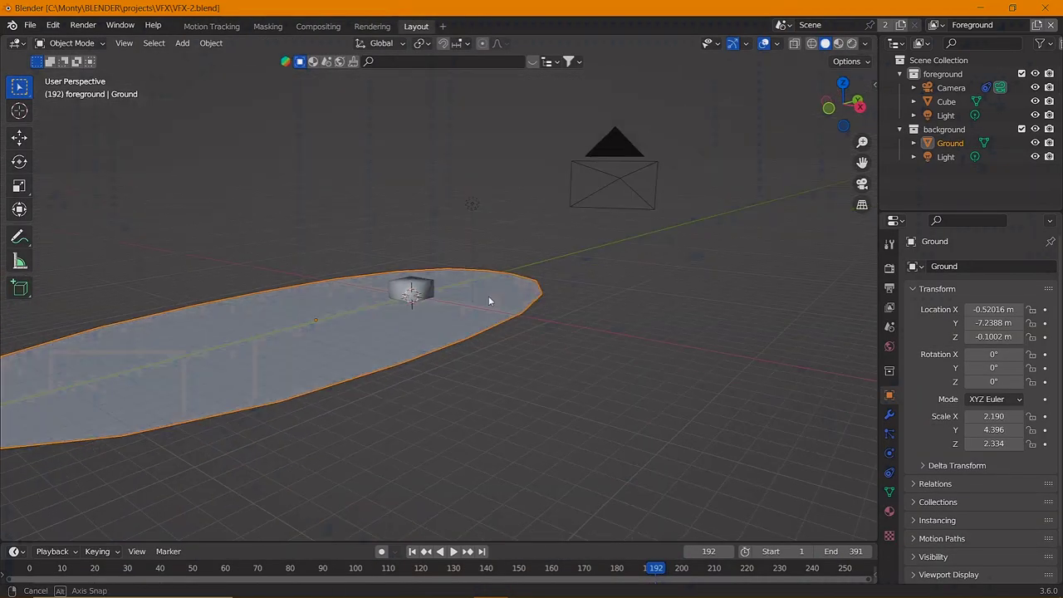
scroll(501, 309, "down", 3)
middle_click_drag(501, 308, 582, 356)
key("KP_0")
middle_click_drag(577, 310, 532, 315)
Step: Select the Cube, shade it smooth, and raise it along Z to 12.861 m
left_click(487, 313)
scroll(529, 338, "down", 3)
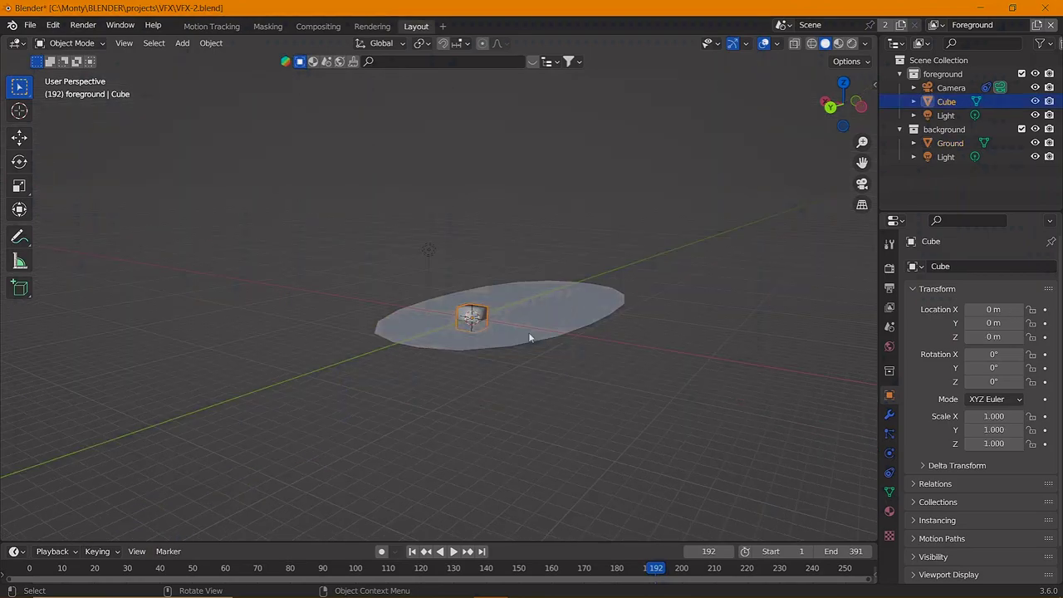
right_click(504, 334)
left_click(492, 325)
scroll(492, 325, "up", 2)
key("g")
key("z")
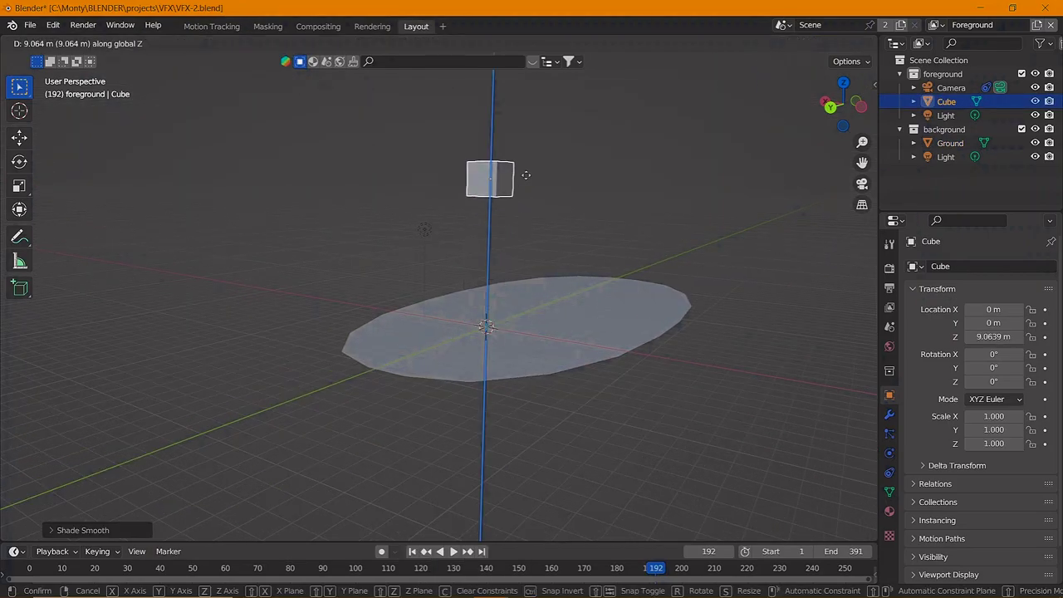
left_click(529, 108)
Step: Make the Cube an active rigid body and enlarge the timeline slightly
left_click(155, 43)
left_click(211, 43)
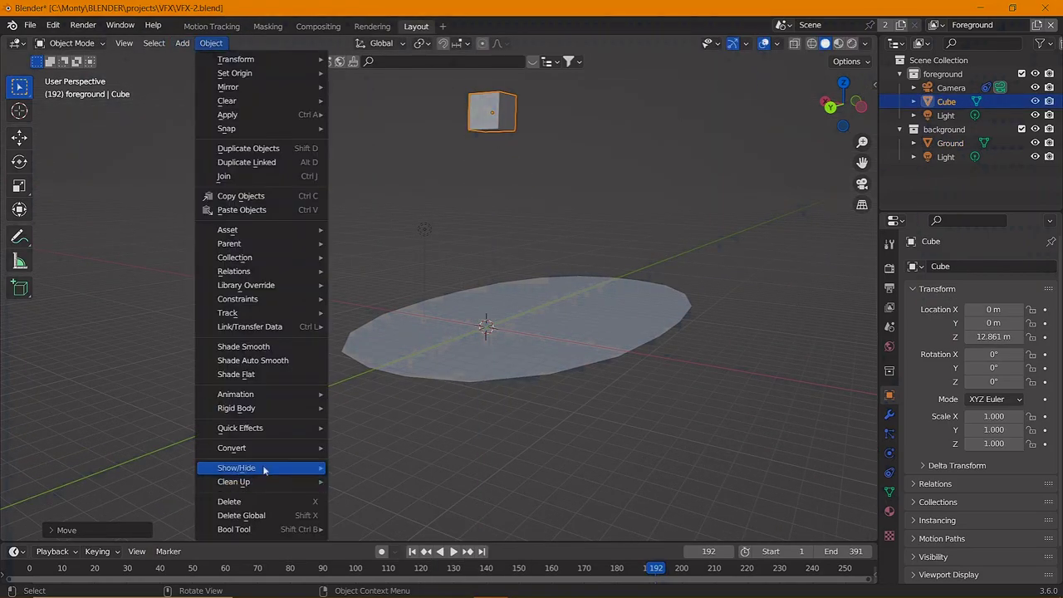
mouse_move(237, 408)
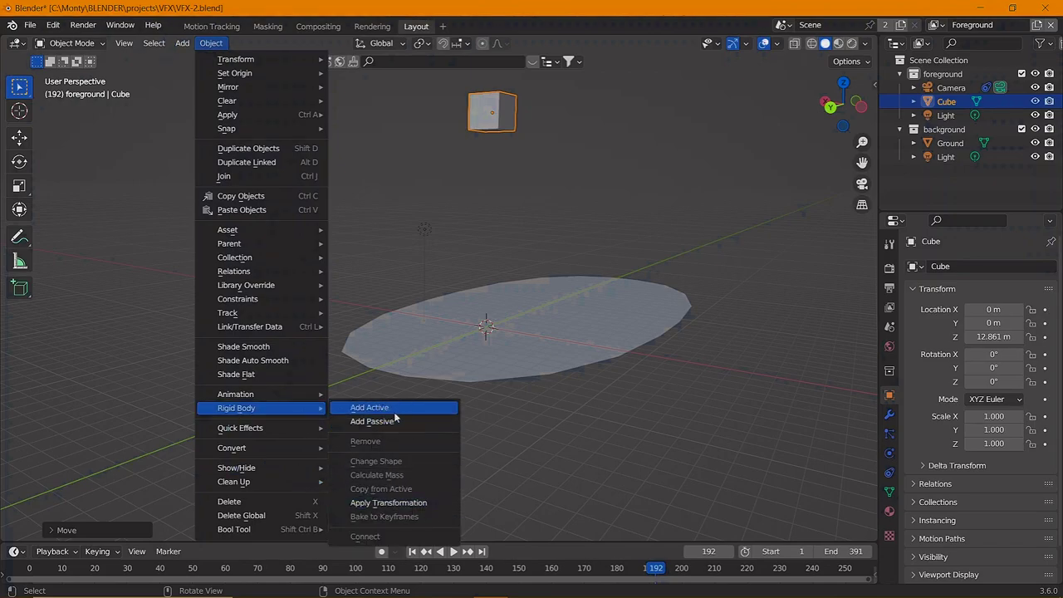
left_click(398, 409)
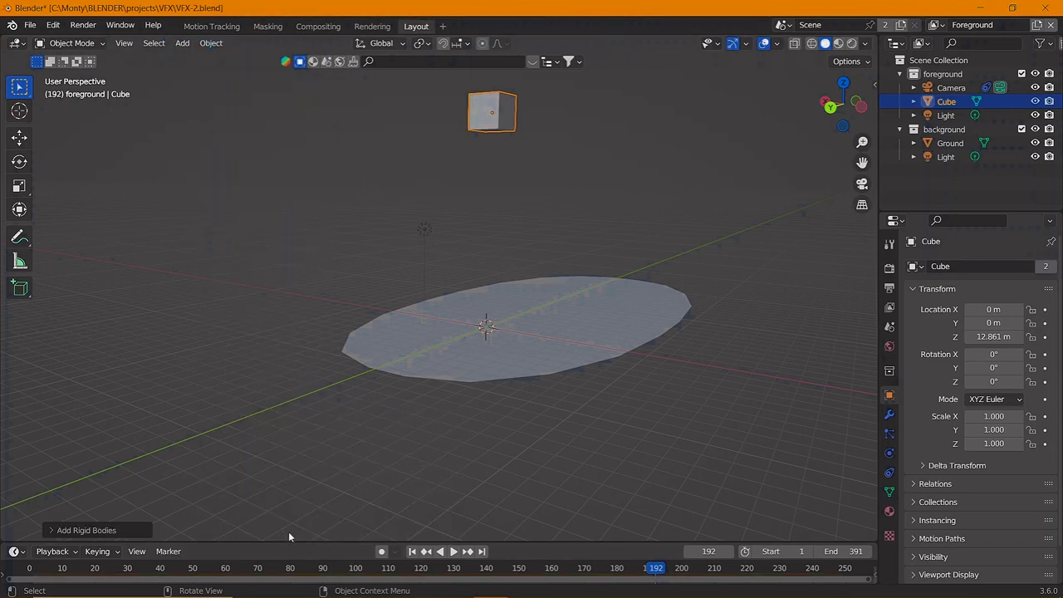
left_click_drag(288, 541, 287, 517)
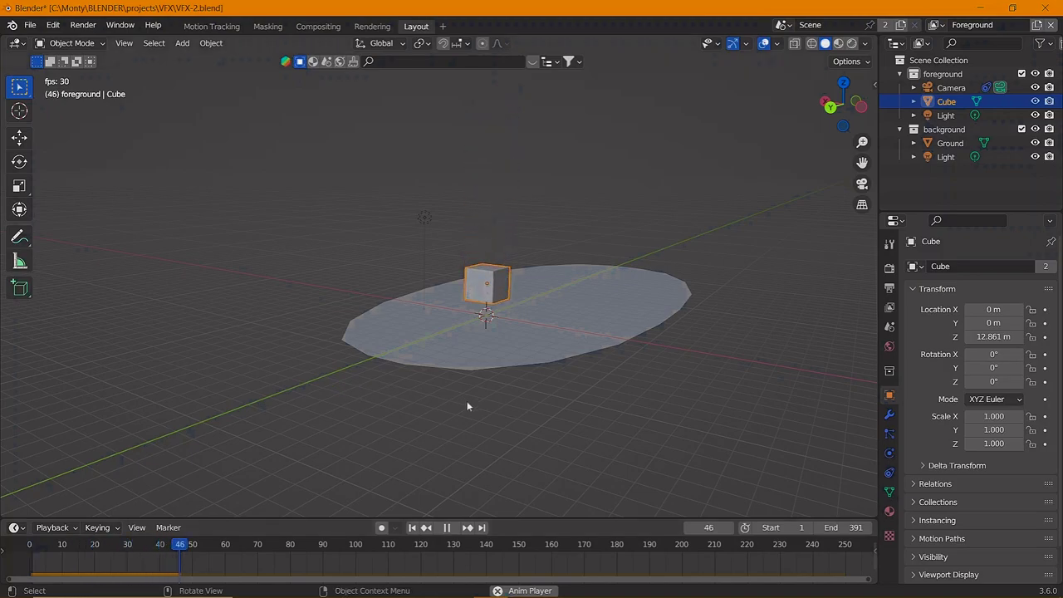
Step: Make the Ground disc a passive rigid body
key("space")
left_click(487, 342)
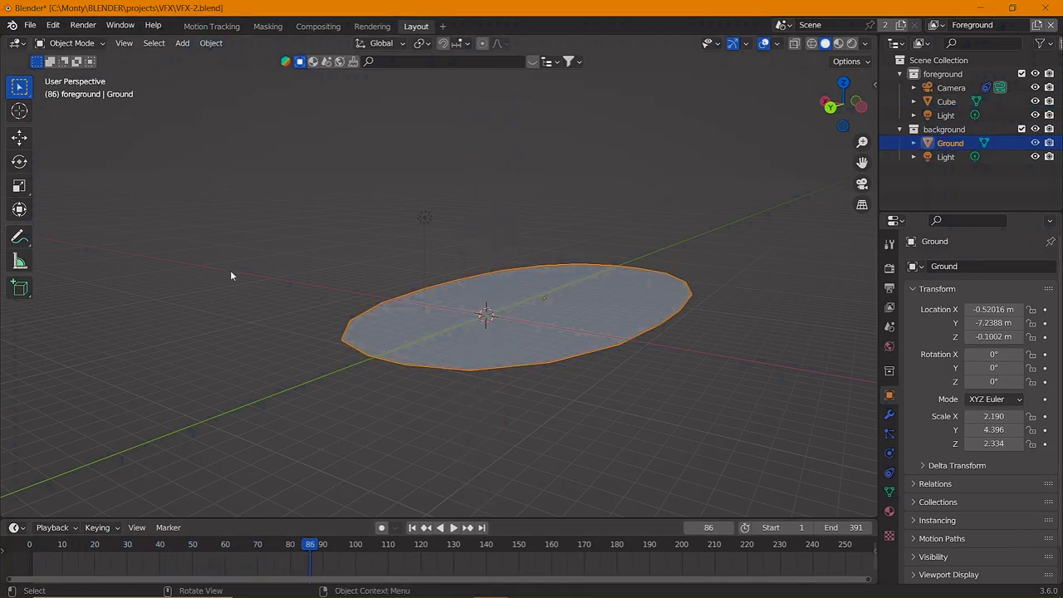
left_click(211, 43)
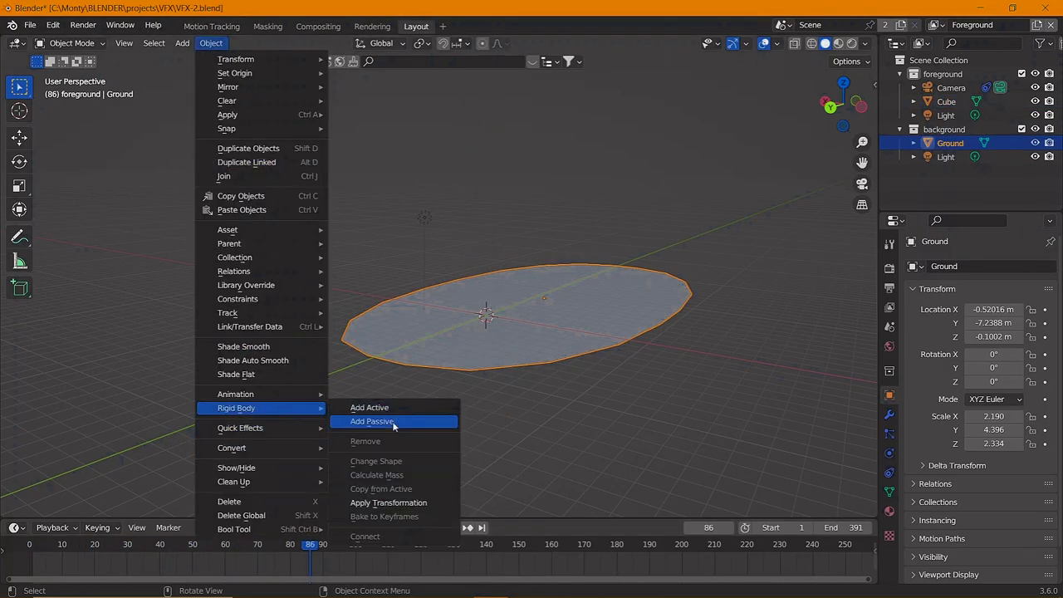
left_click(392, 421)
Step: Replay the simulation from the start through the tracked camera, then show the Cube's material settings
key("shift+Left")
key("space")
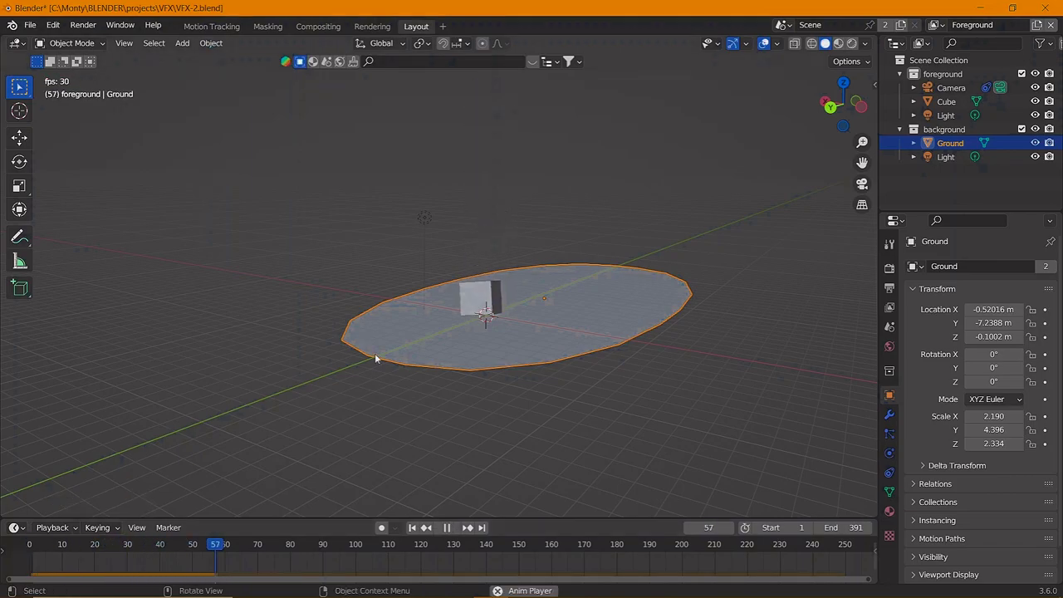
key("KP_0")
key("shift+Left")
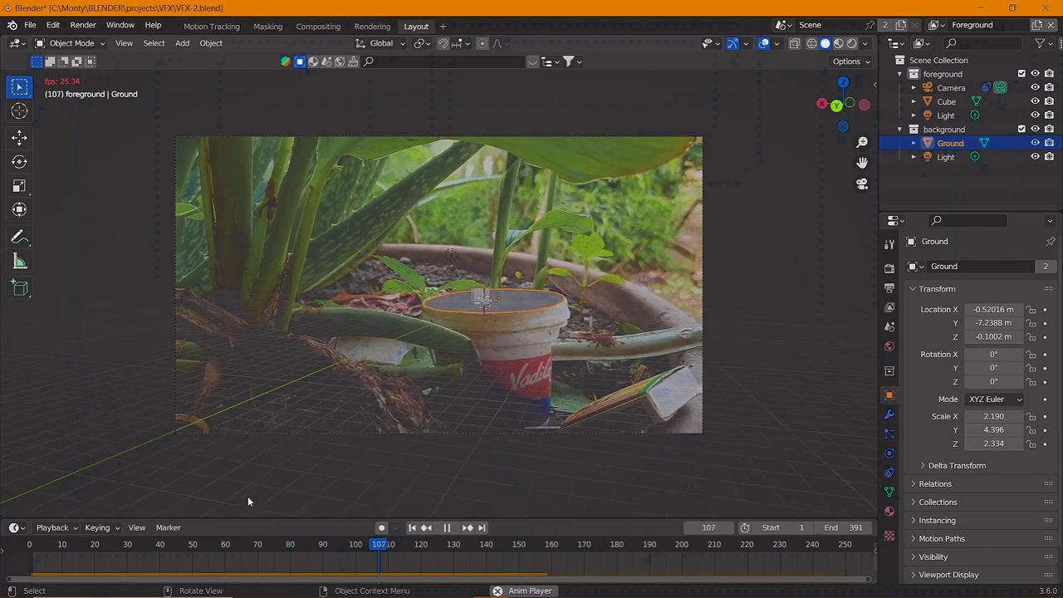
scroll(501, 412, "up", 3)
scroll(502, 411, "up", 2)
left_click(20, 546)
key("space")
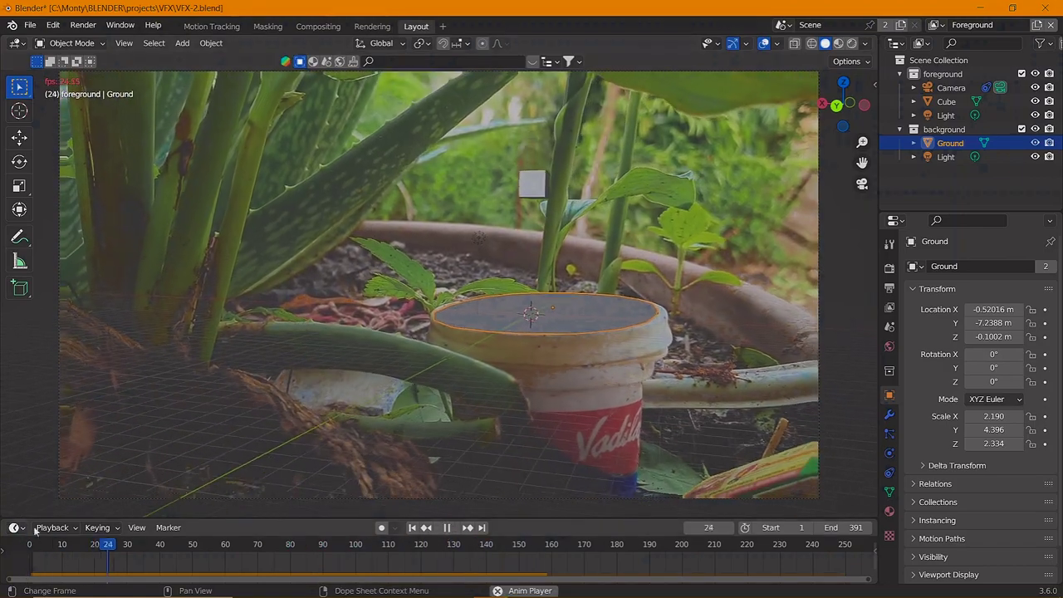
left_click(889, 511)
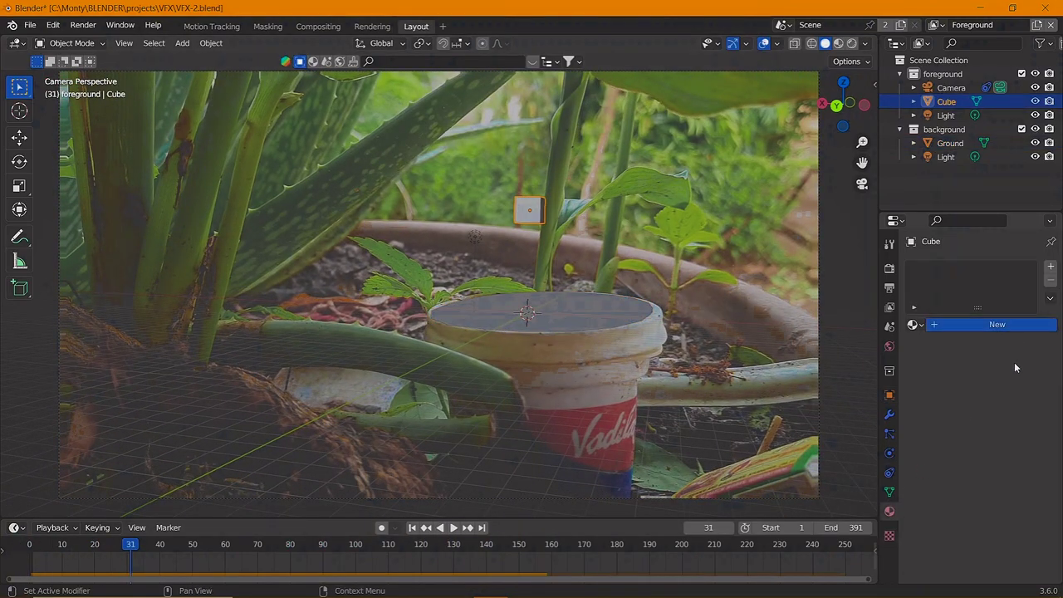
Step: Give the Cube a new Emission material at strength 15.4 and switch to rendered shading
left_click(1019, 326)
left_click(1005, 426)
left_click(872, 142)
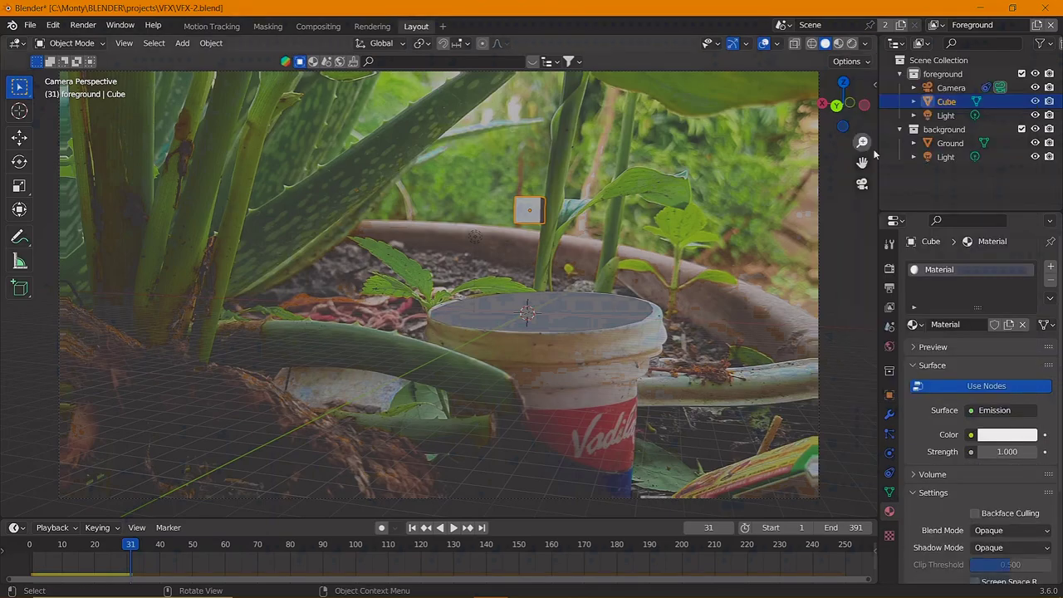
left_click(851, 43)
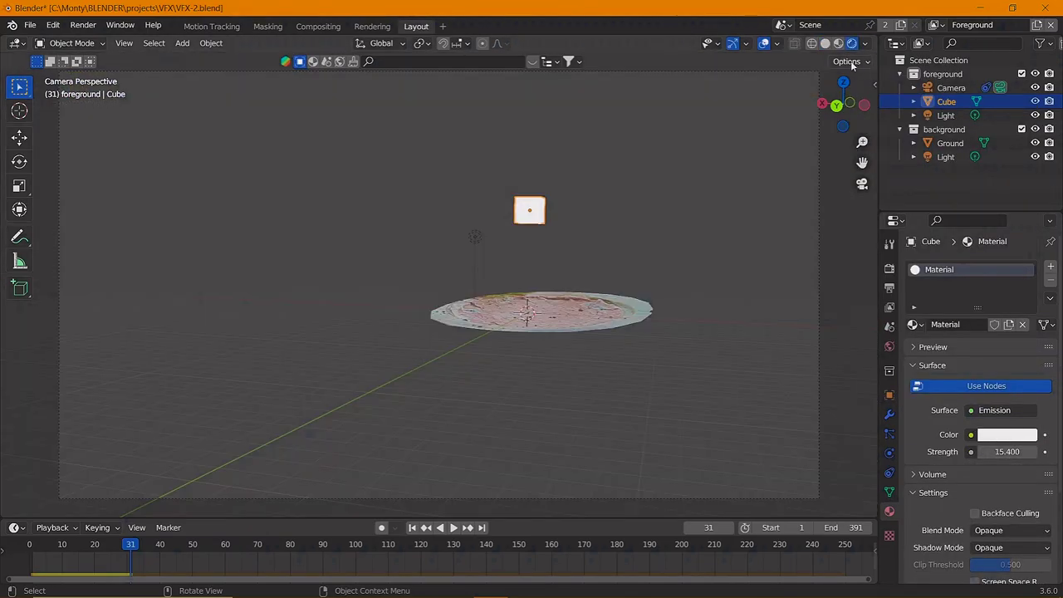
Step: Set the render Film to Transparent and preview the animation
left_click(889, 267)
left_click(969, 537)
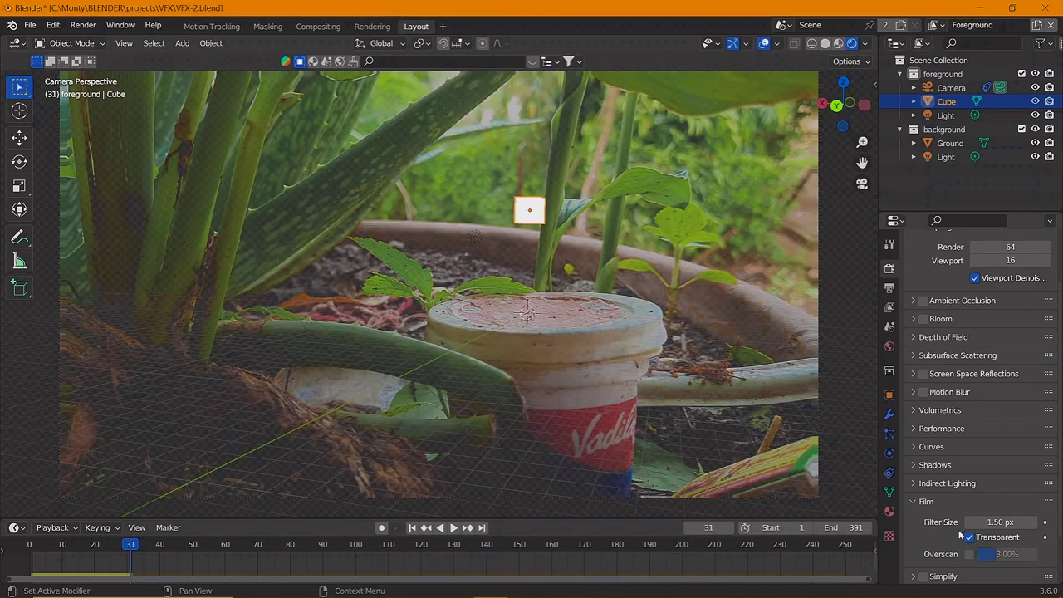
key("space")
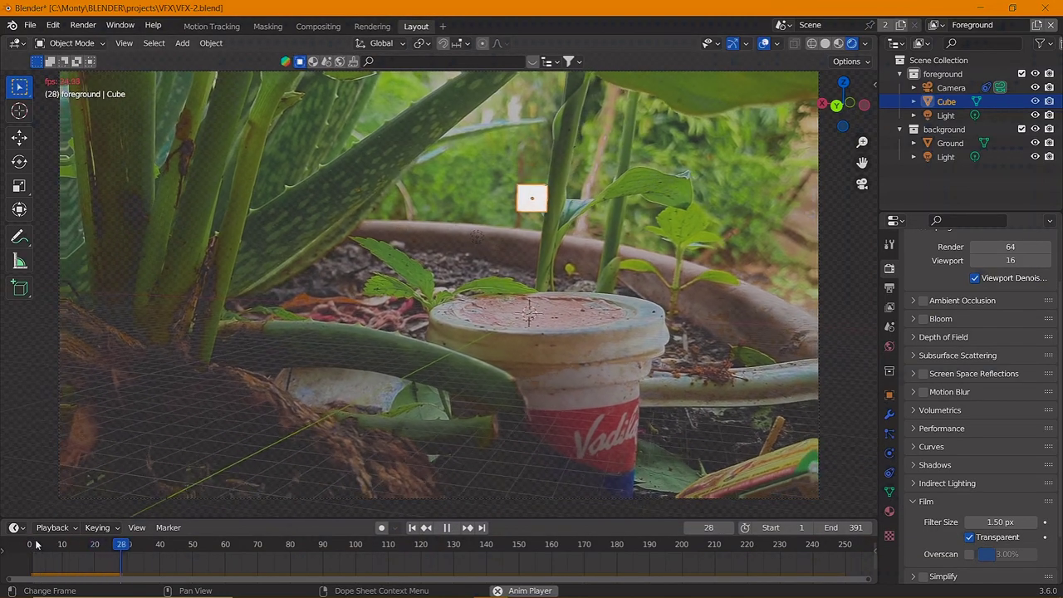
key("space")
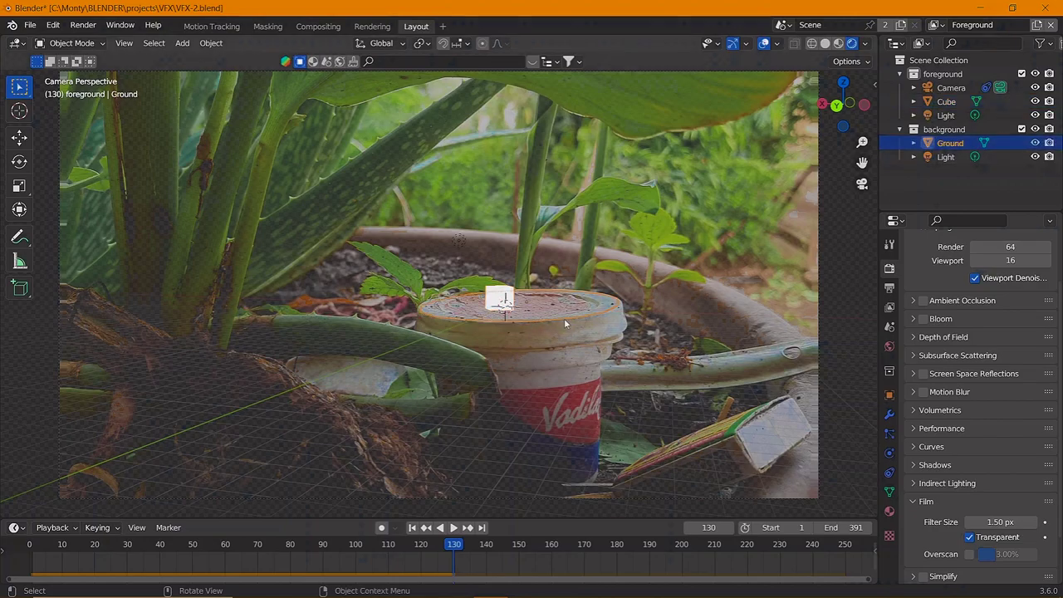
Step: Replay the full animation from the first frame over the footage
key("g")
key("Escape")
mouse_move(950, 143)
left_mouse_down()
mouse_move(947, 94)
mouse_move(944, 142)
left_mouse_up()
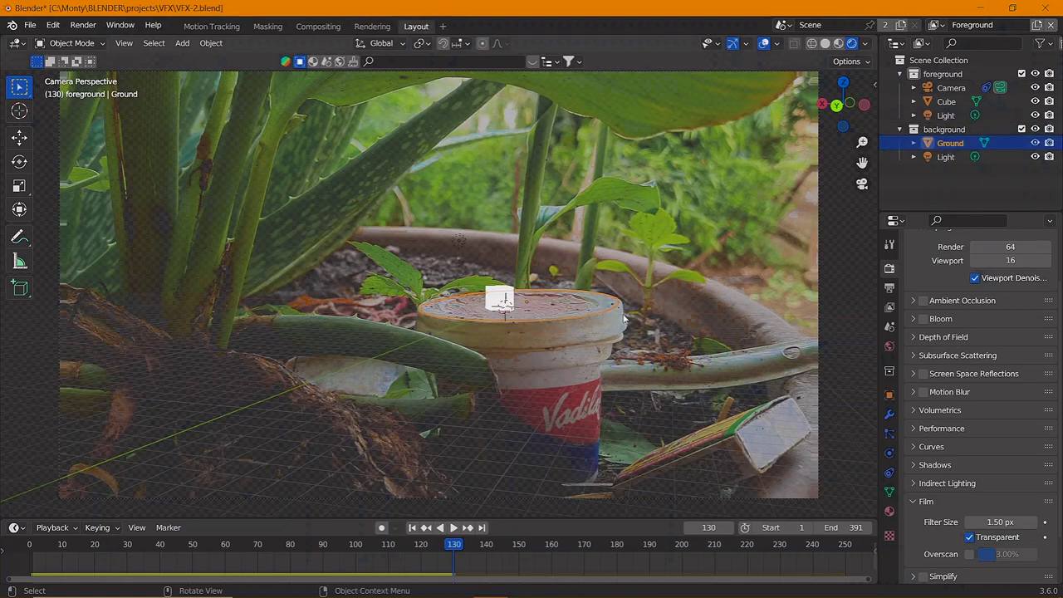
left_click(26, 544)
key("Home")
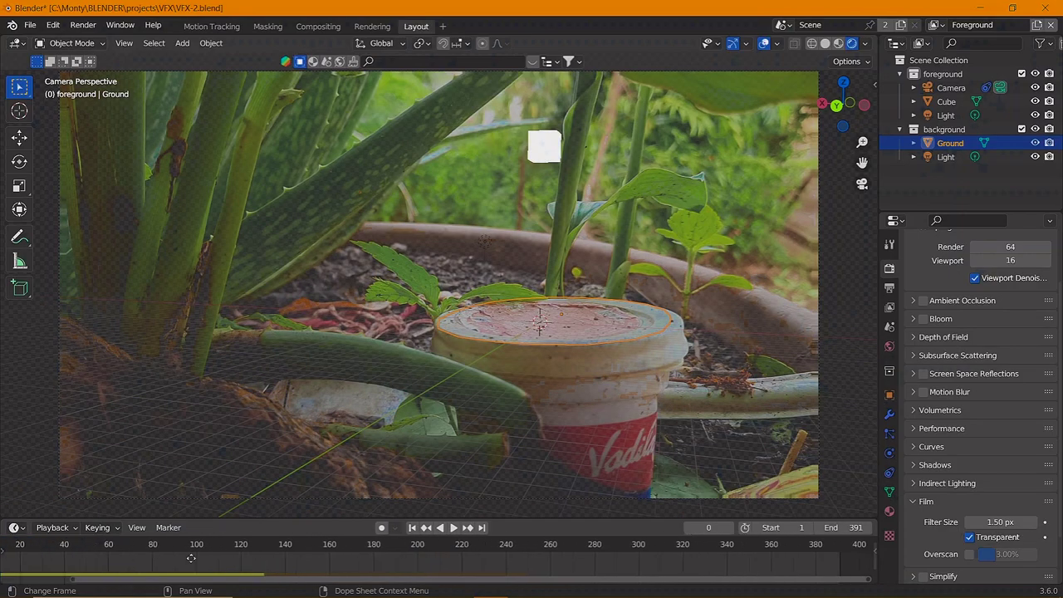
key("space")
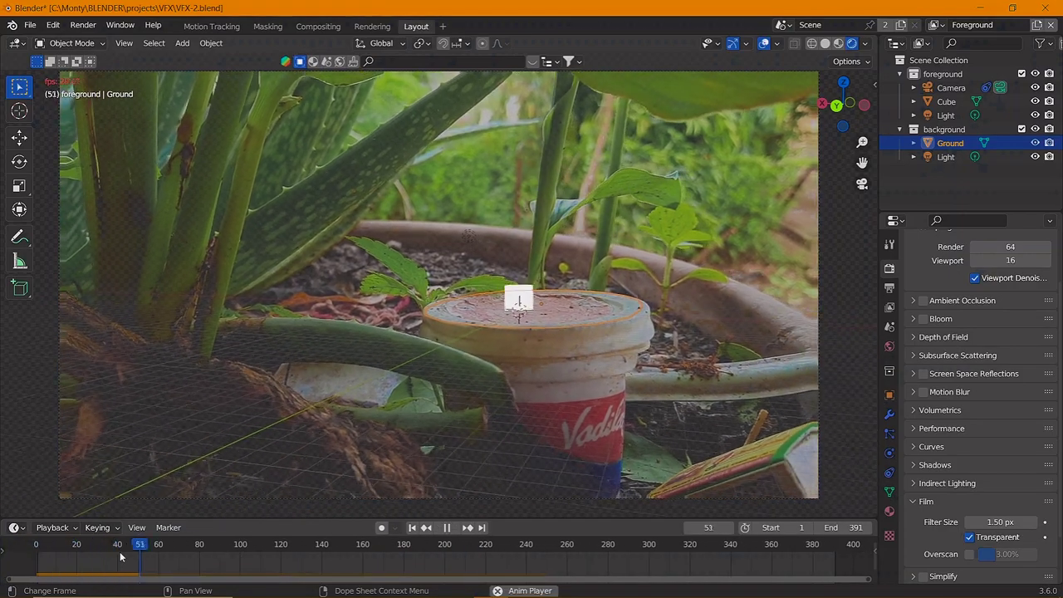
key("space")
Step: Enable Bloom and Screen Space Reflections in the render settings
left_click(923, 319)
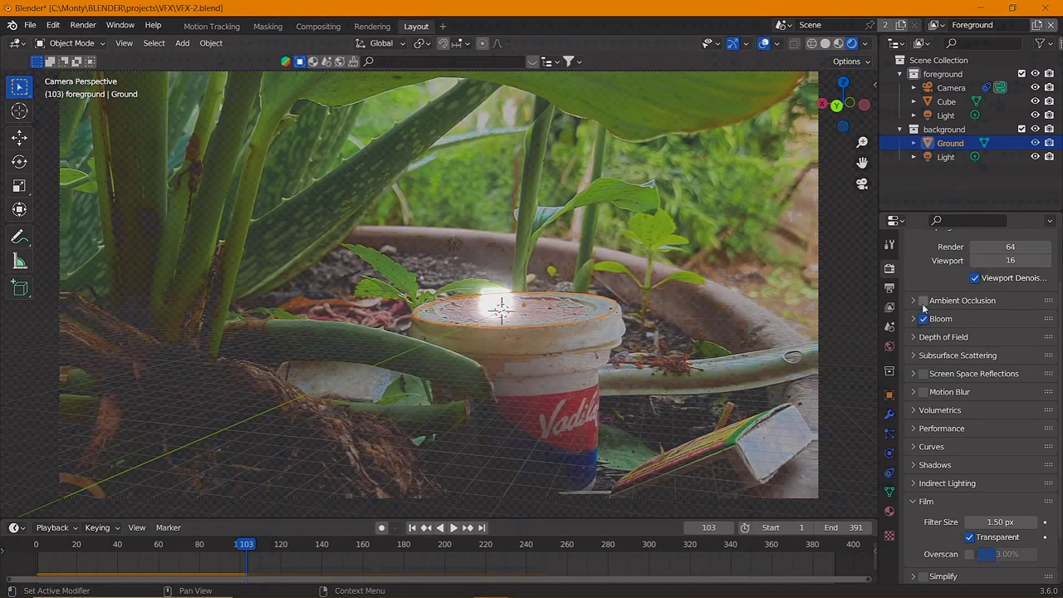
left_click(923, 374)
left_click(963, 375)
left_click(944, 375)
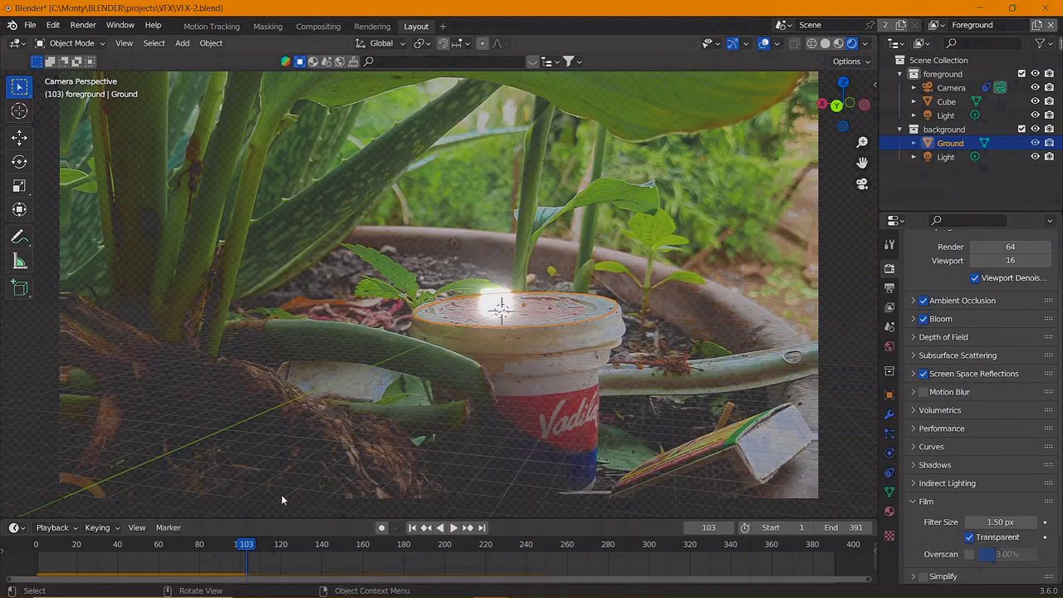
Step: Replay the glowing cube landing on the cup, then return the viewport to Solid shading
left_click(889, 511)
left_click(499, 305)
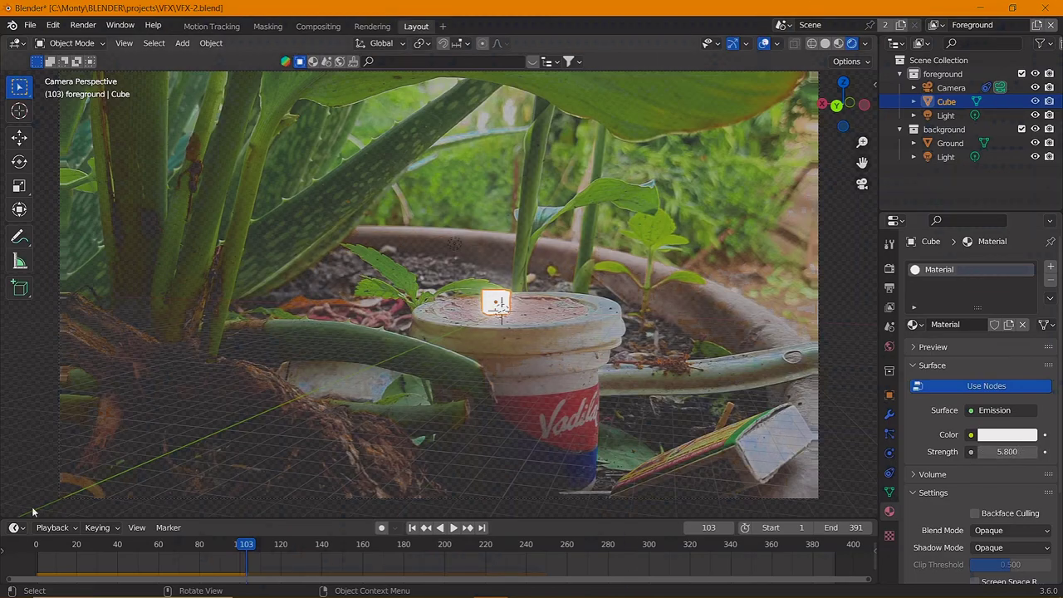
key("shift+Left")
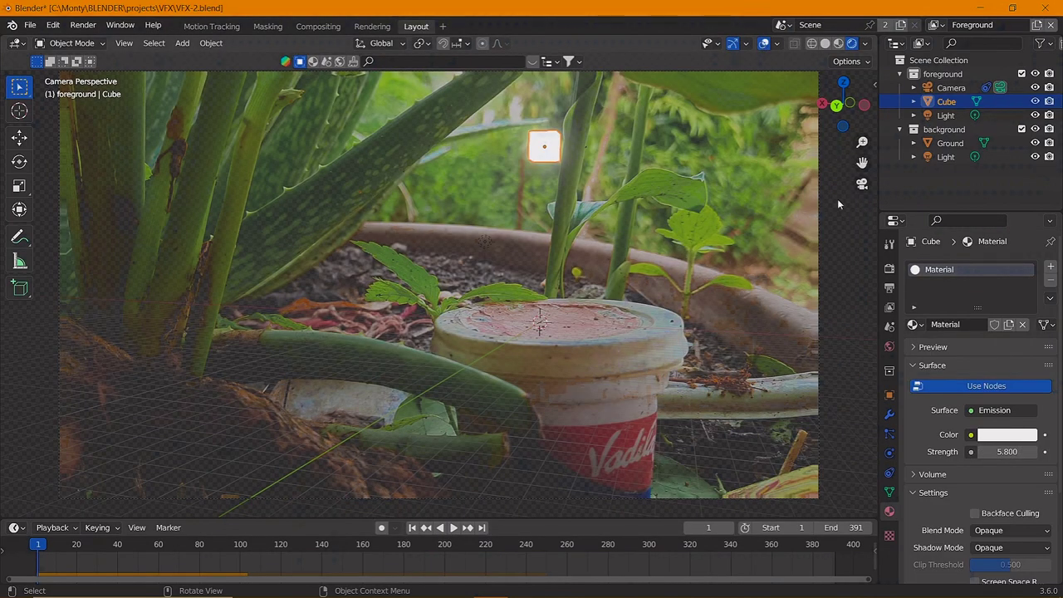
left_click(666, 346)
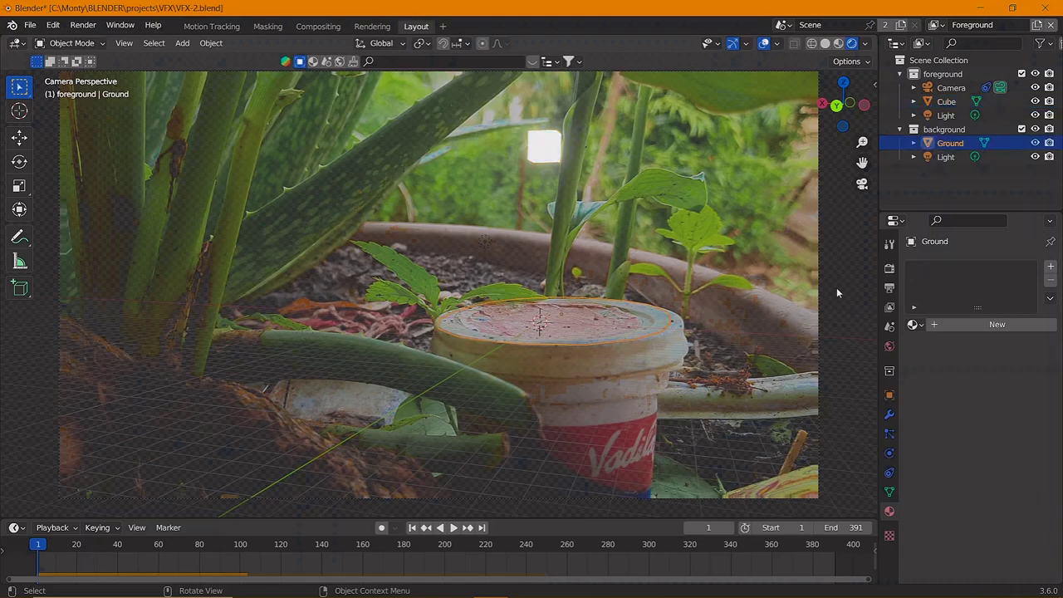
key("space")
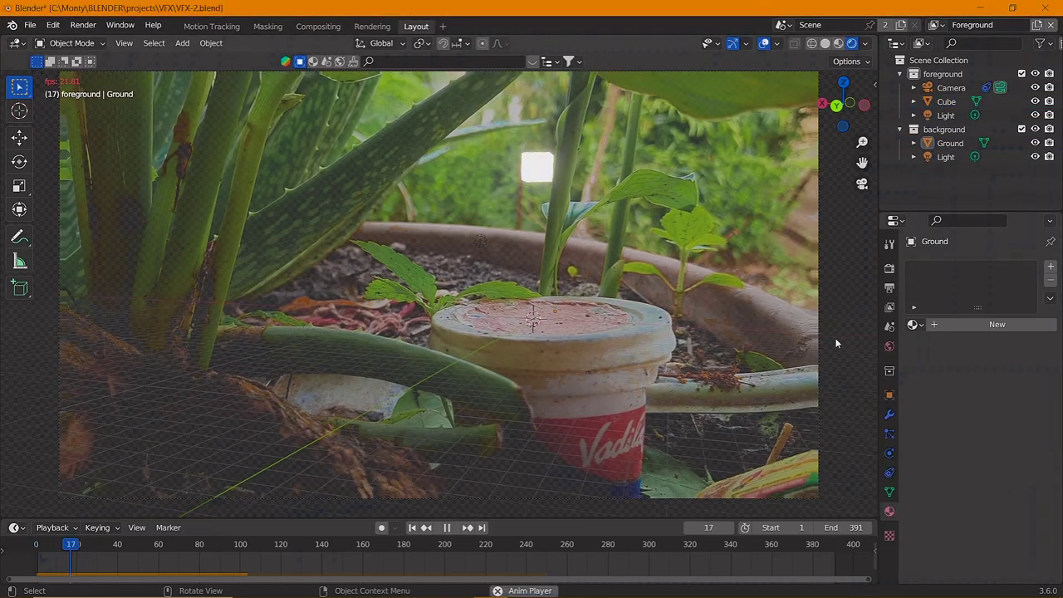
scroll(790, 336, "down", 2)
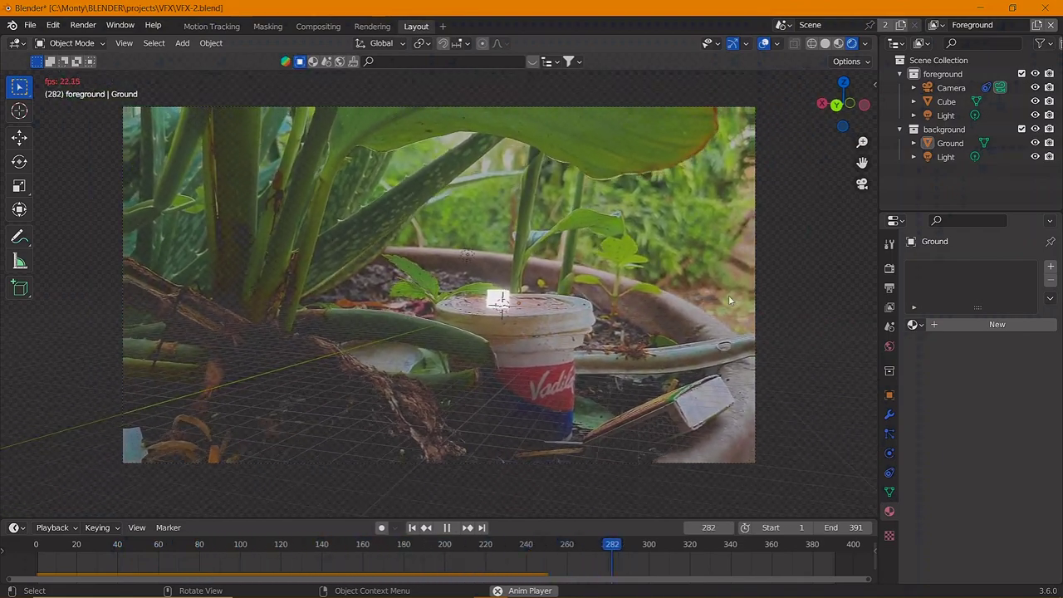
scroll(719, 301, "up", 2)
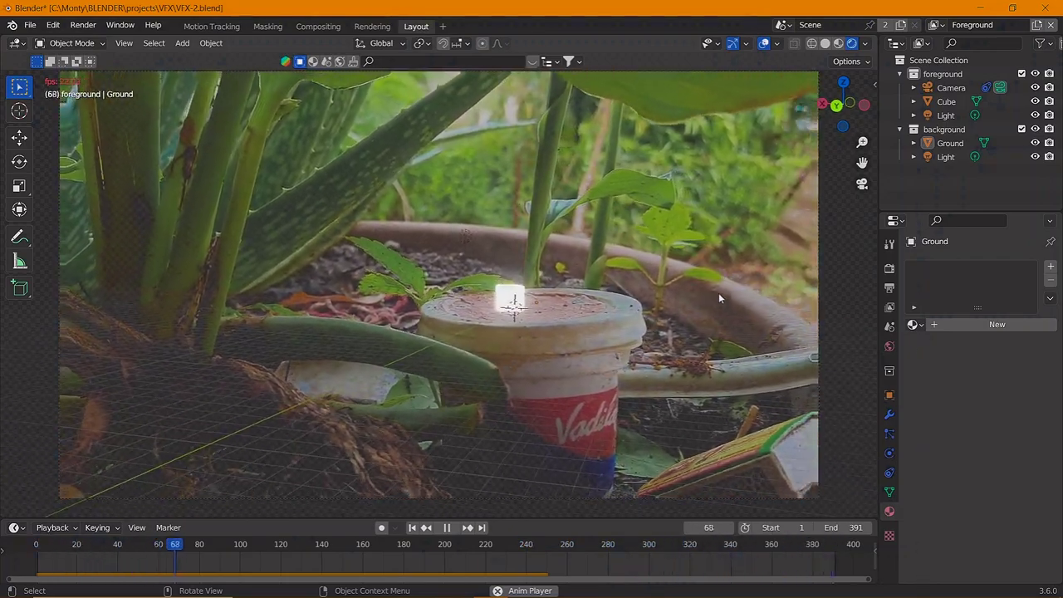
key("space")
left_click(824, 43)
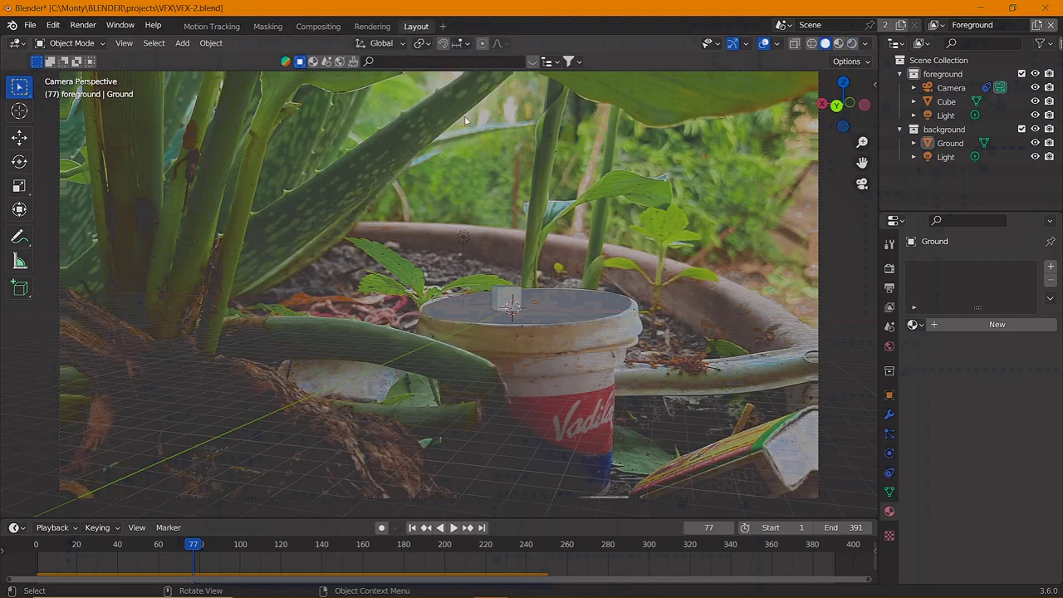
left_click(443, 26)
Step: Open the Shading workspace with the cube selected
left_click(518, 163)
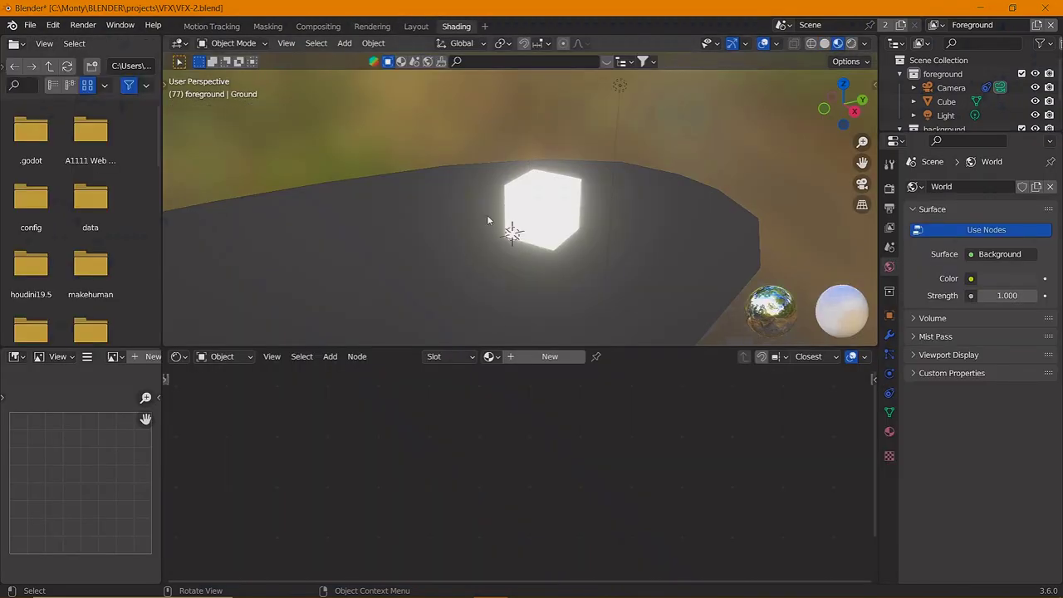
scroll(494, 220, "down", 3)
left_click(558, 216)
mouse_move(559, 216)
middle_mouse_down()
mouse_move(592, 243)
mouse_move(565, 266)
middle_mouse_up()
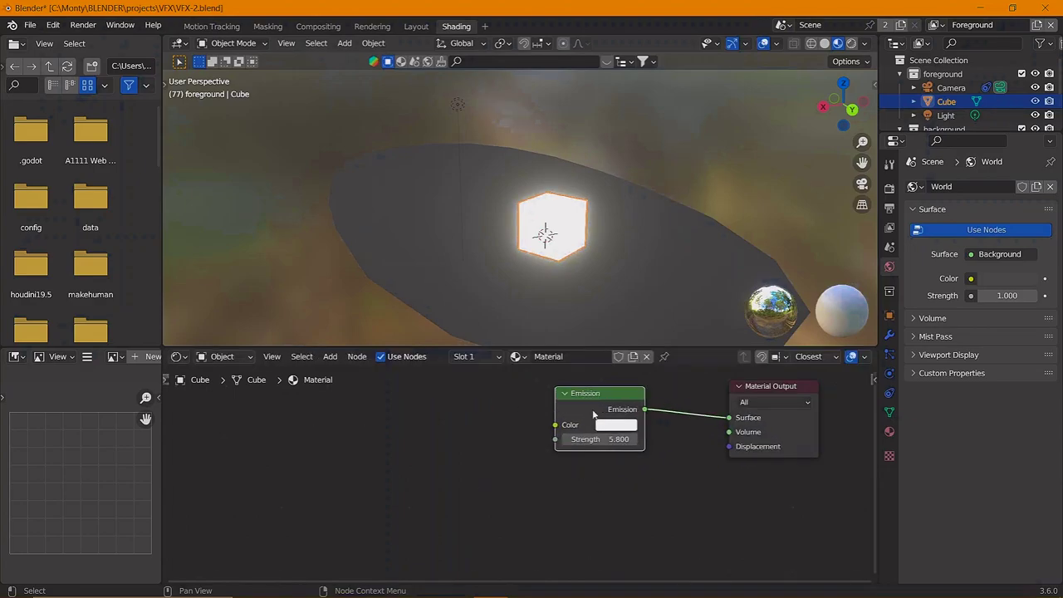
scroll(515, 465, "up", 2)
Step: Add Gradient Texture, Musgrave Texture and Color Ramp nodes to the left of Emission
key("shift+a")
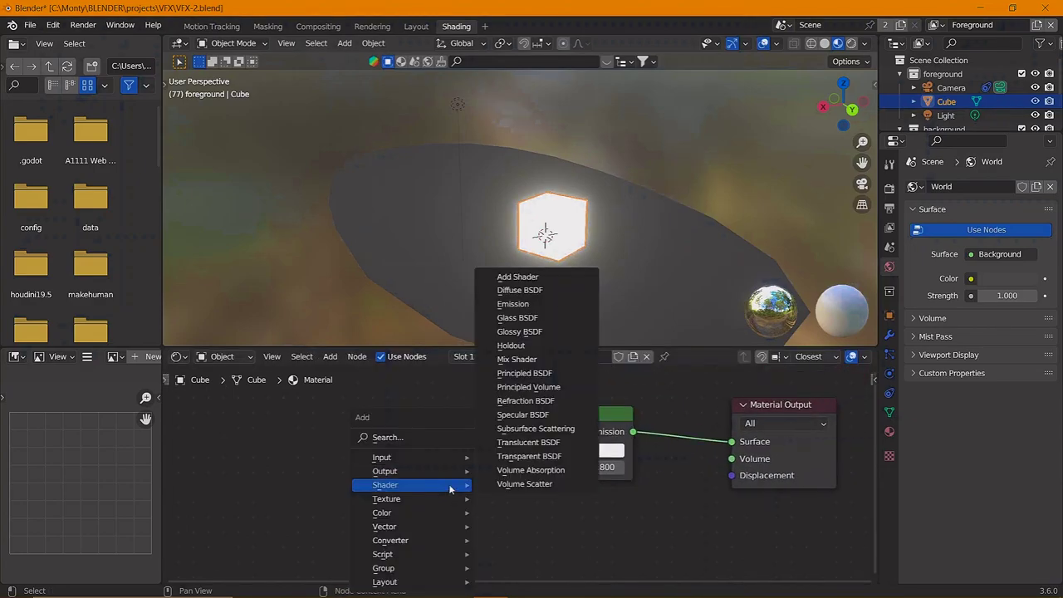
left_click(523, 373)
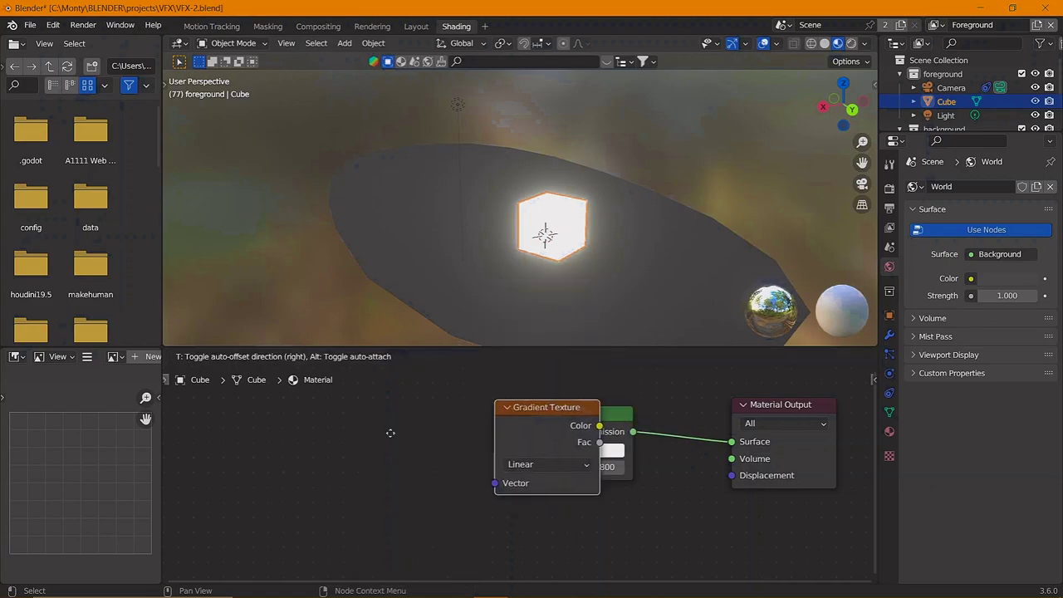
left_click(203, 390)
scroll(355, 490, "down", 1)
middle_click_drag(356, 490, 389, 500)
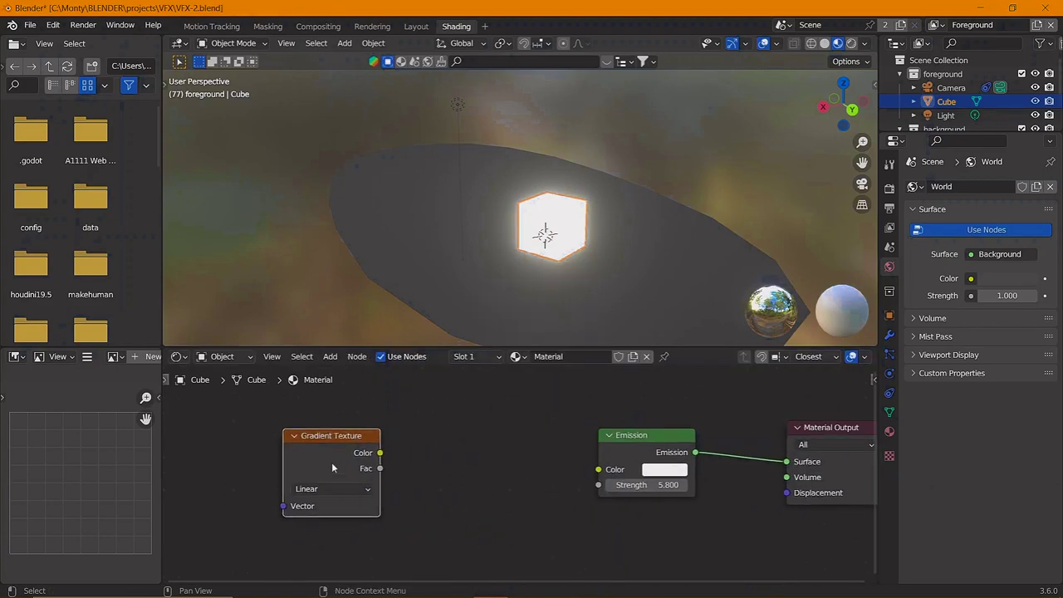
key("shift+a")
left_click(419, 379)
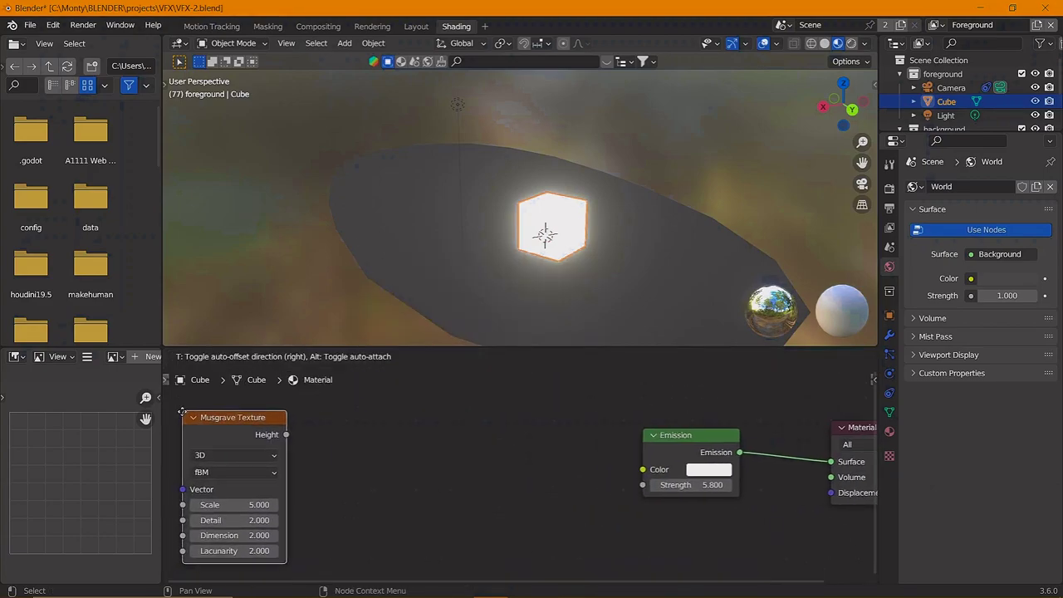
left_click(258, 482)
key("shift+a")
left_click(514, 332)
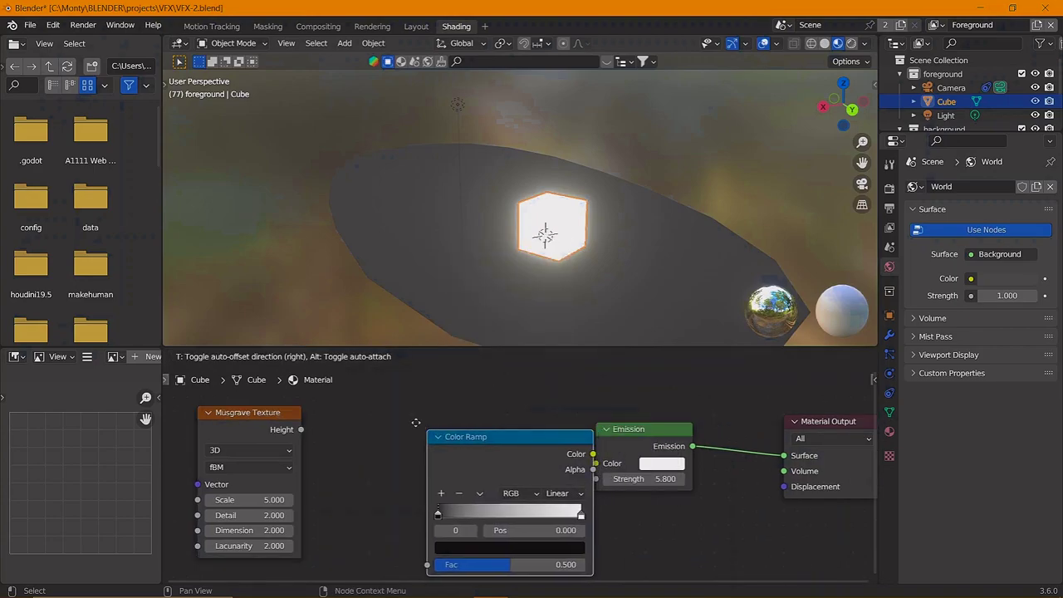
left_click(441, 420)
Step: Colour the ramp stops white and blue, feed the ramp into Emission Color, and slide the right stop to about 0.313
left_click(410, 524)
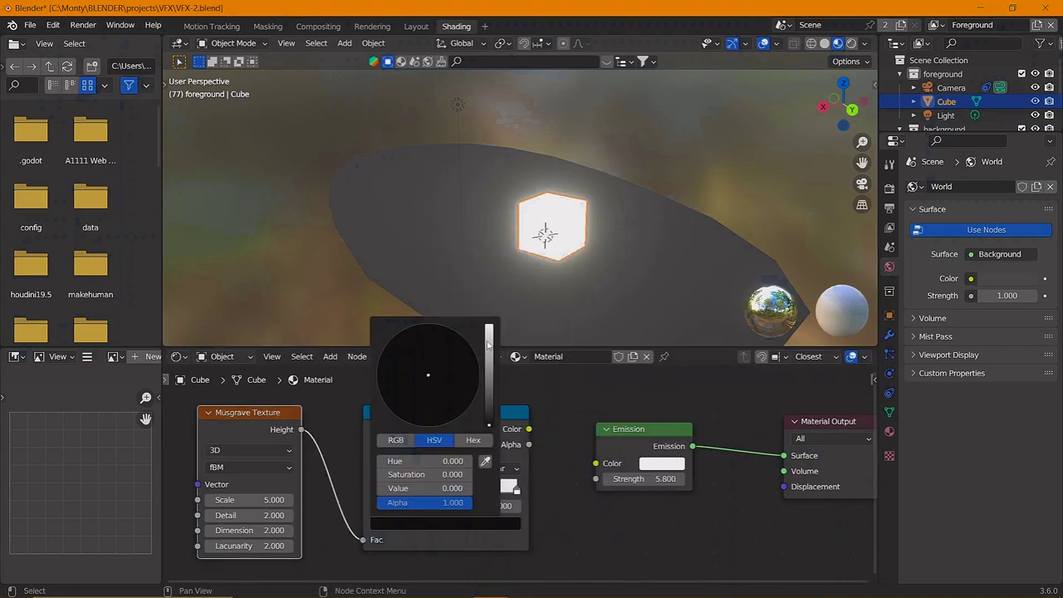
left_click_drag(489, 346, 489, 326)
left_click(517, 489)
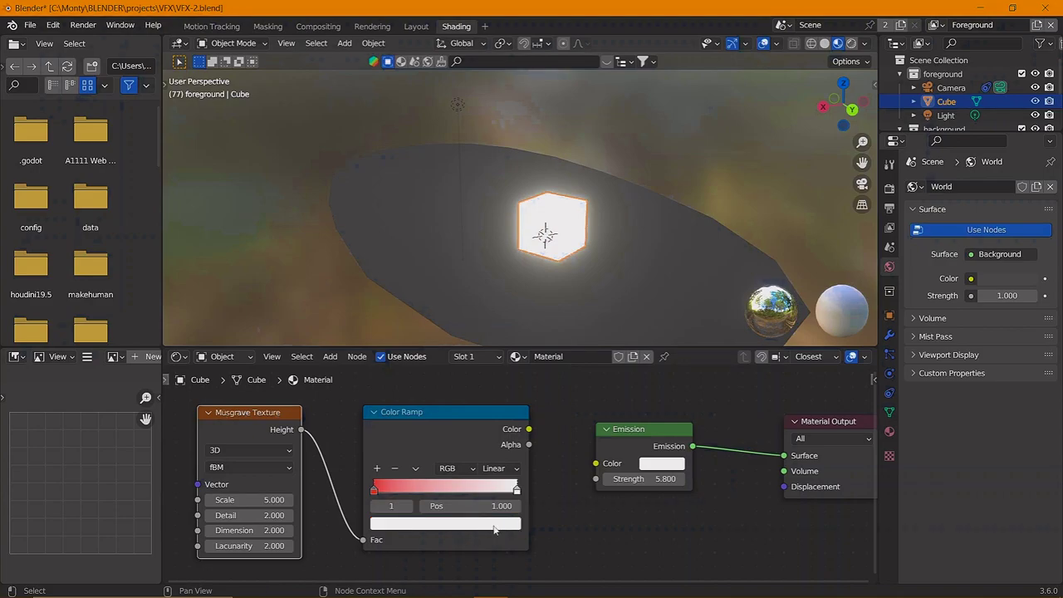
left_click(494, 523)
left_click(465, 344)
left_click_drag(589, 468, 596, 463)
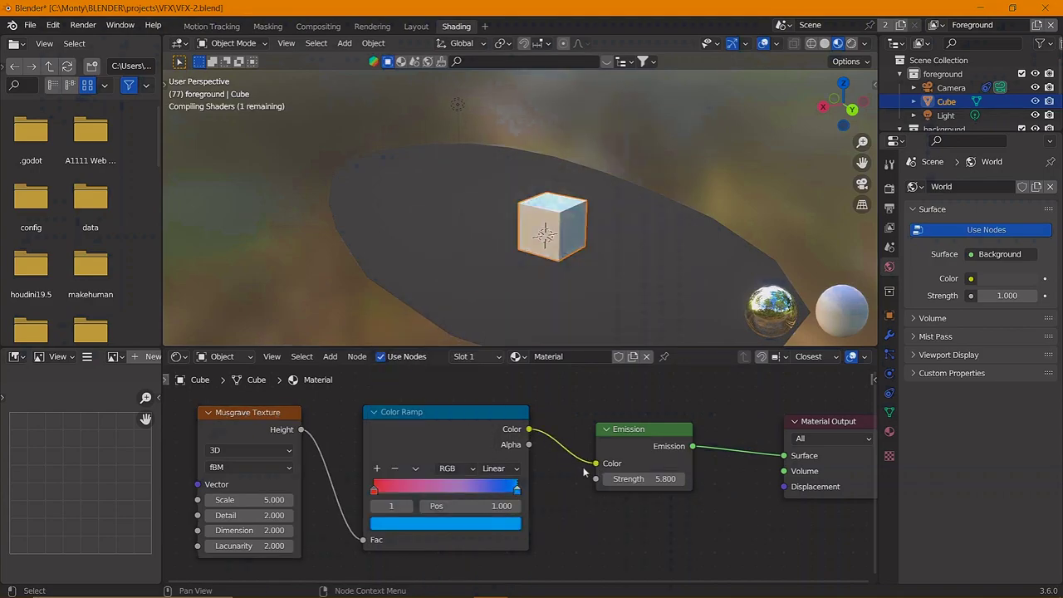
scroll(498, 473, "down", 1)
left_click_drag(495, 474, 513, 476)
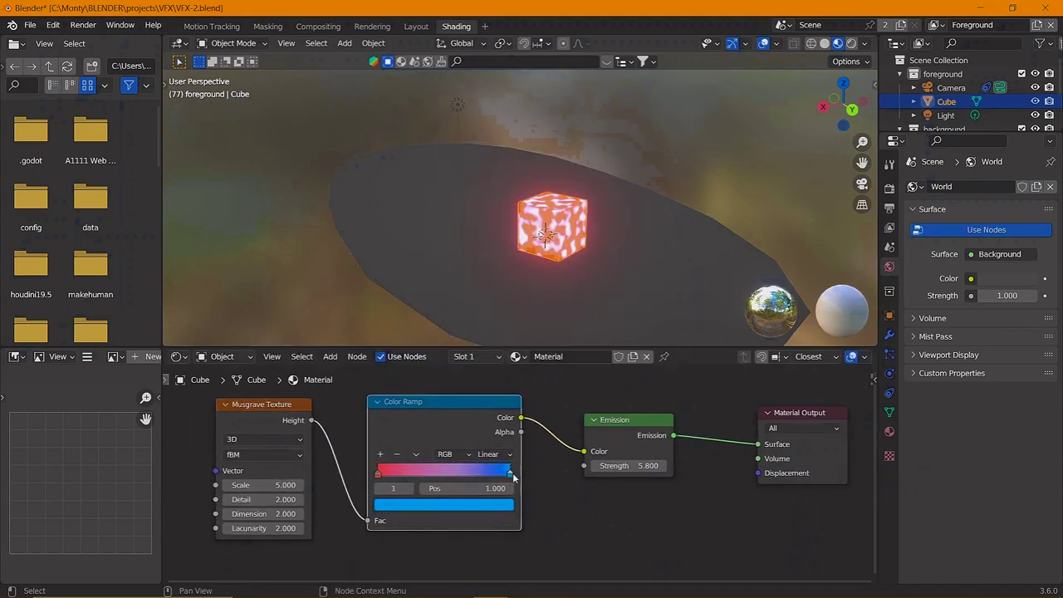
left_click_drag(399, 472, 509, 472)
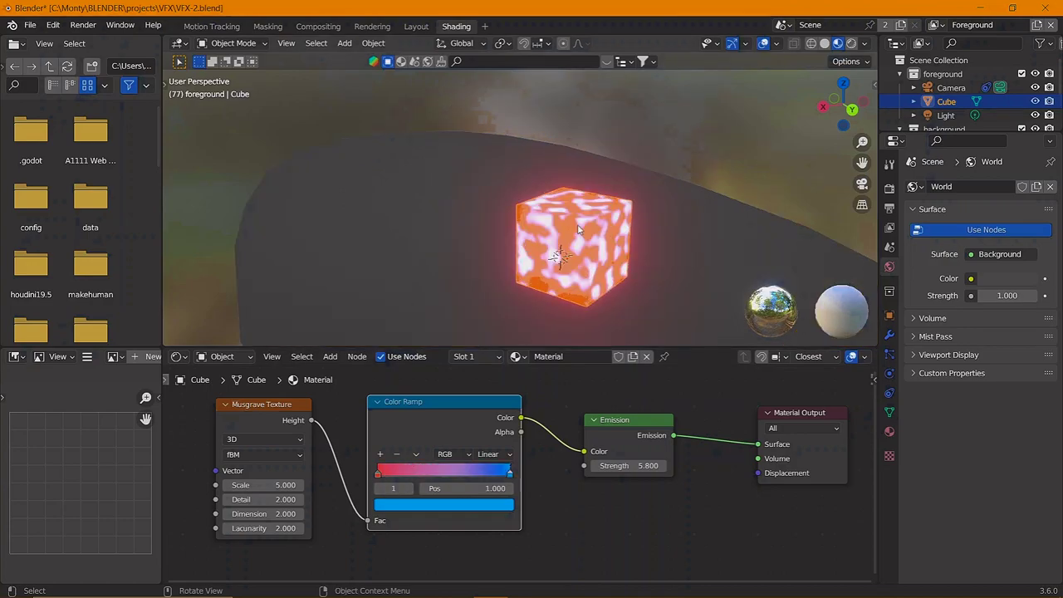
middle_click_drag(582, 250, 615, 215)
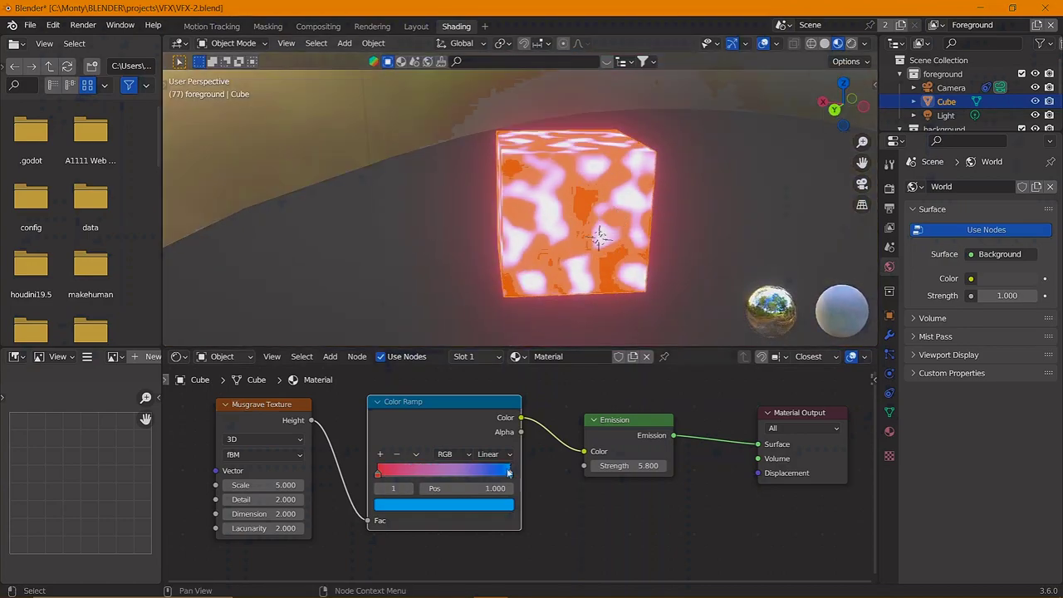
left_click_drag(510, 471, 391, 488)
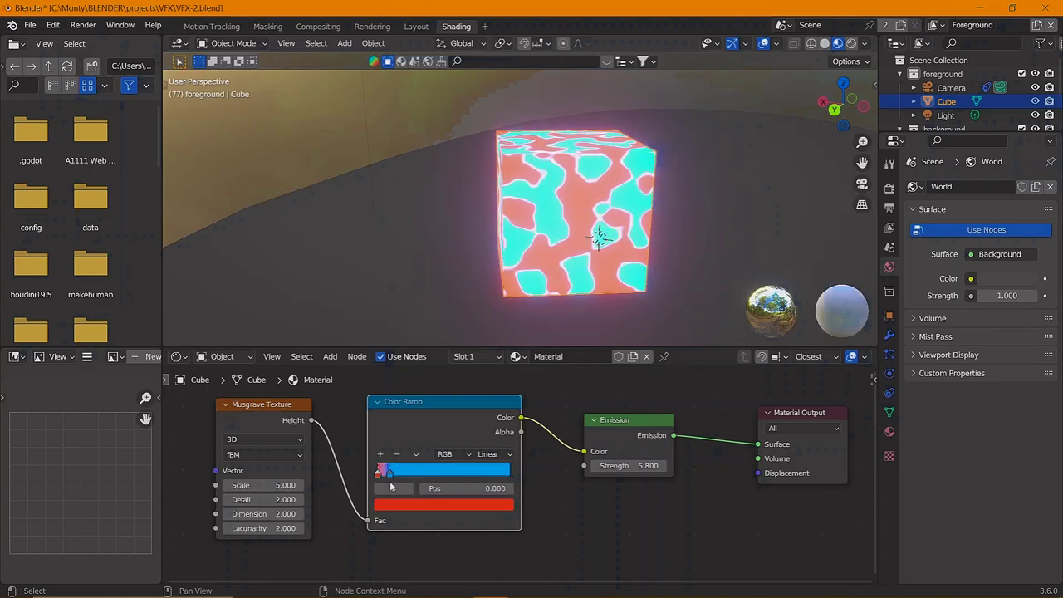
Step: Set the Musgrave Scale to 7.300, keep Lacunarity at 2.000, and reconnect the ramp to Emission
mouse_move(262, 485)
left_mouse_down()
mouse_move(286, 484)
mouse_move(241, 513)
mouse_move(241, 499)
mouse_move(283, 528)
left_mouse_up()
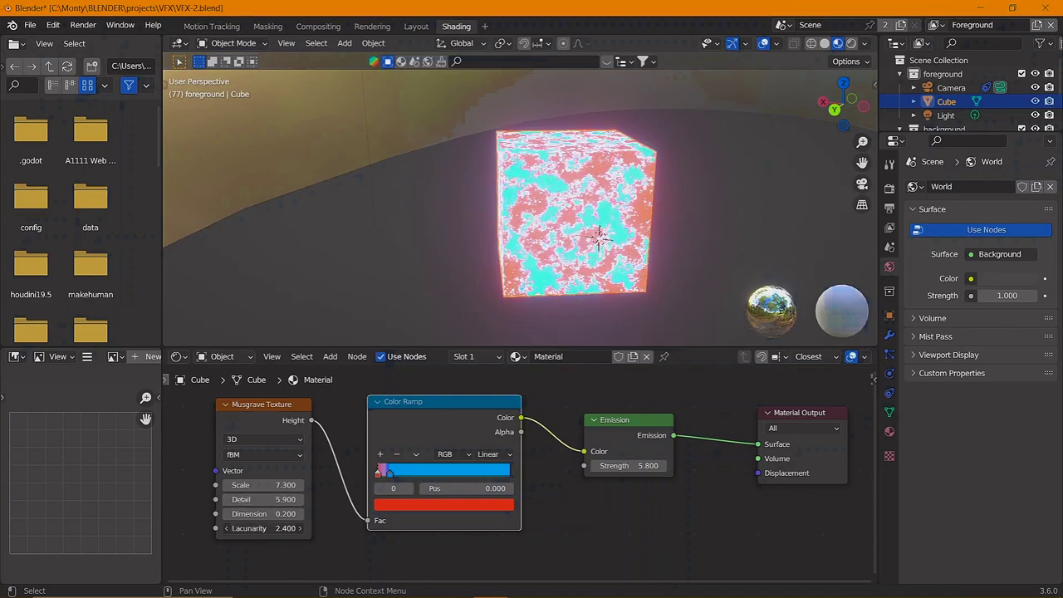
key("ctrl+z")
middle_click_drag(631, 249, 623, 282)
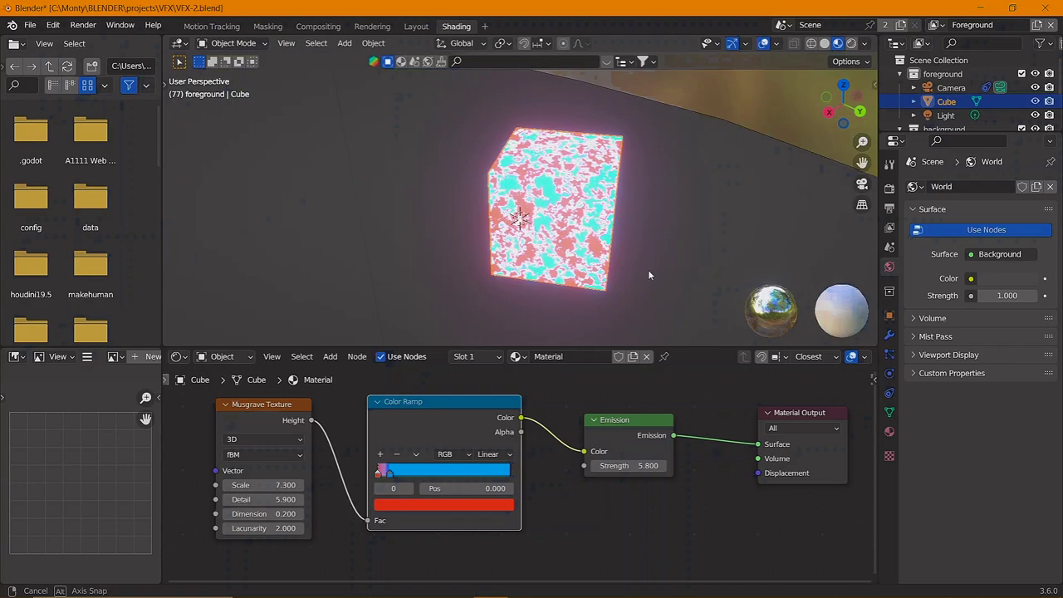
left_click_drag(584, 451, 590, 438)
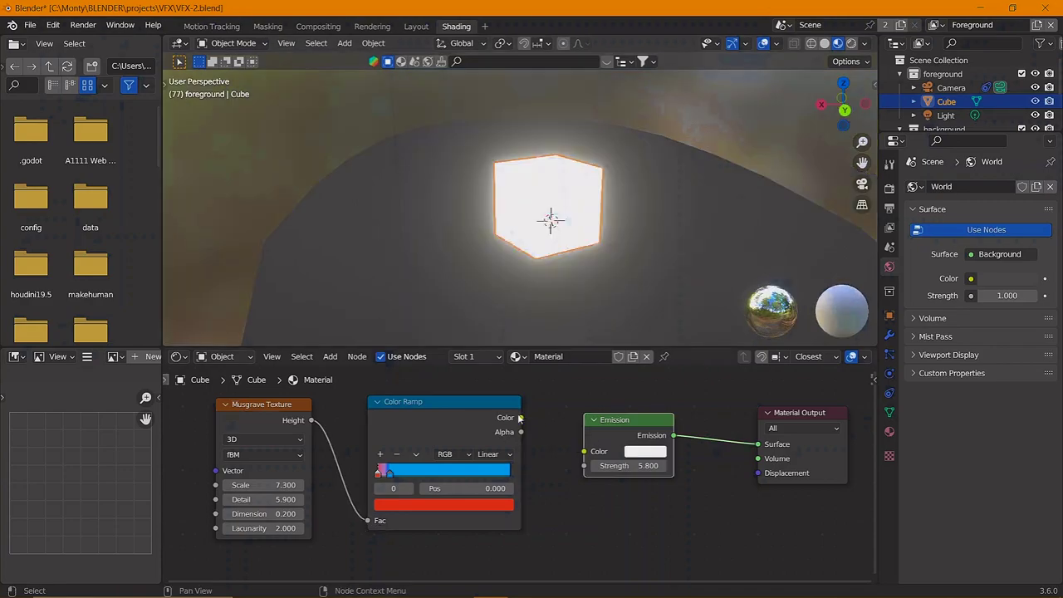
left_click_drag(519, 418, 584, 451)
left_click_drag(623, 419, 623, 482)
scroll(370, 513, "down", 1)
Step: Add a Mix Shader and Glossy BSDF, plugging Glossy and Emission into the Mix Shader inputs
key("shift+a")
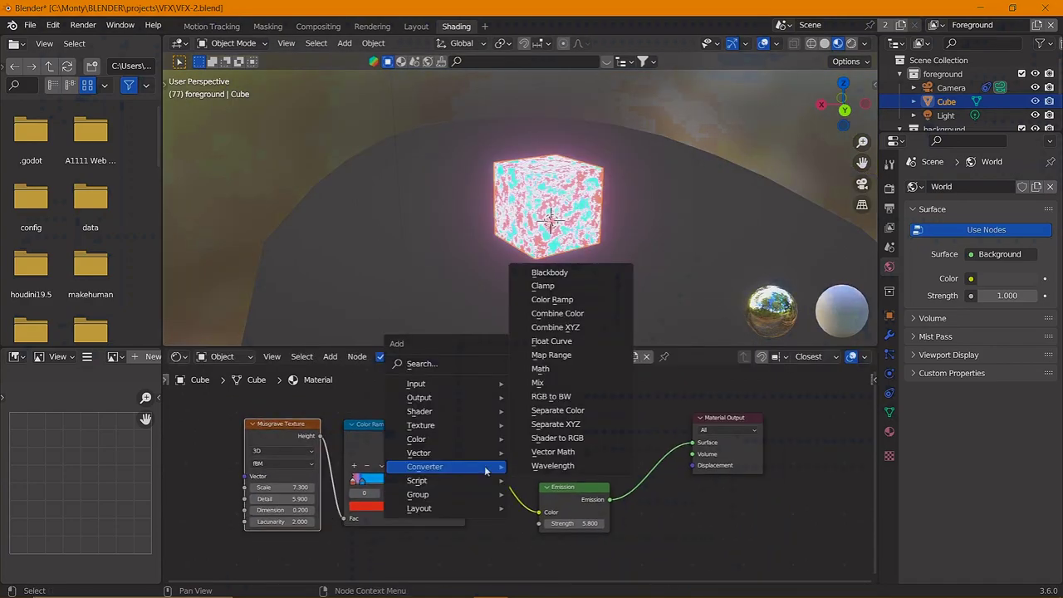
mouse_move(420, 411)
left_click(582, 285)
left_click(677, 436)
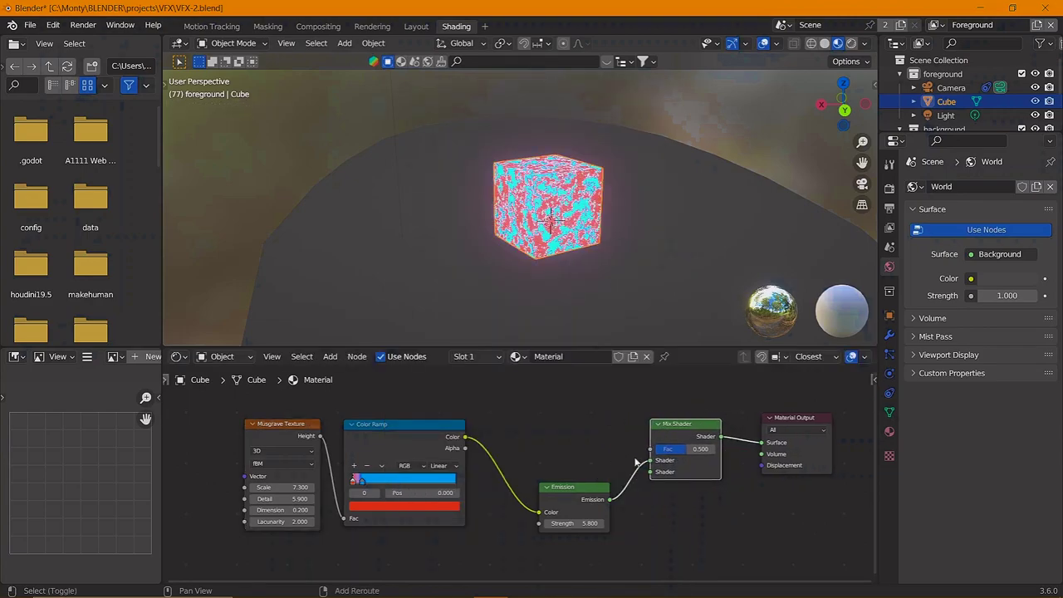
key("shift+a")
left_click(703, 305)
left_click(573, 427)
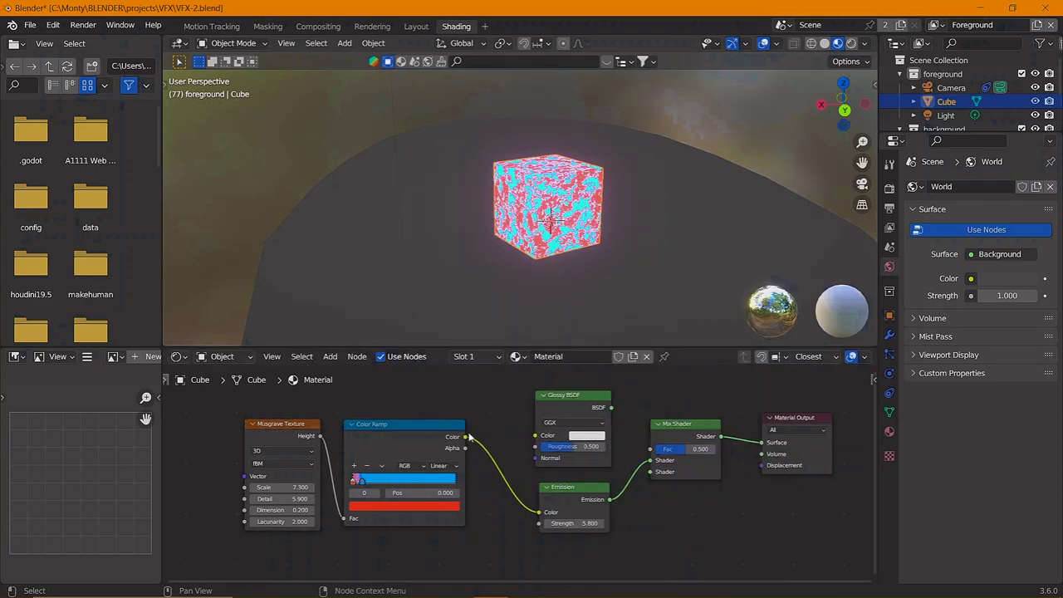
left_click_drag(658, 463, 625, 412)
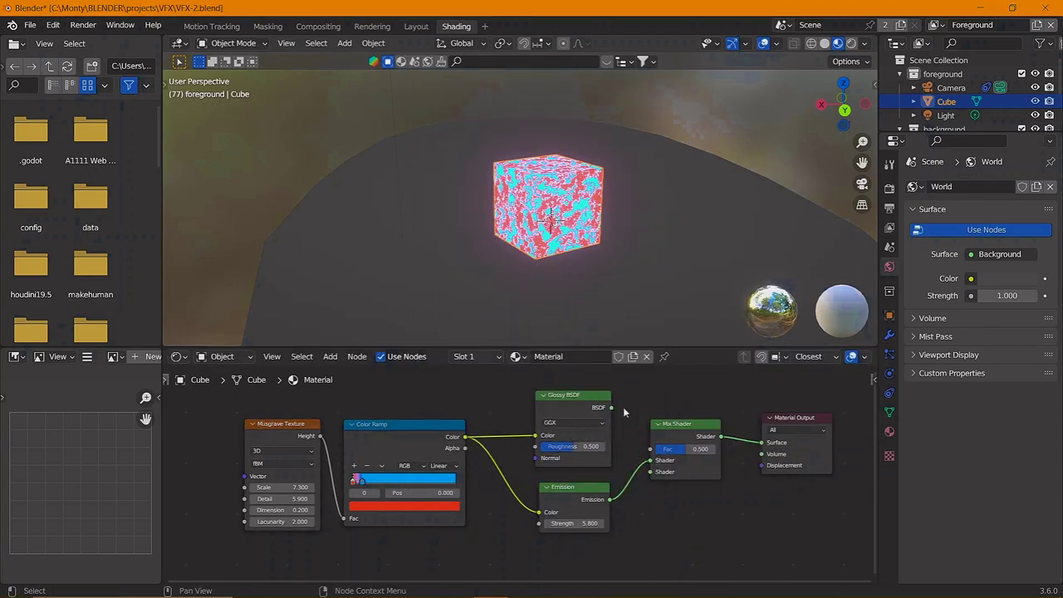
left_click_drag(656, 467, 651, 461)
left_click_drag(612, 499, 652, 472)
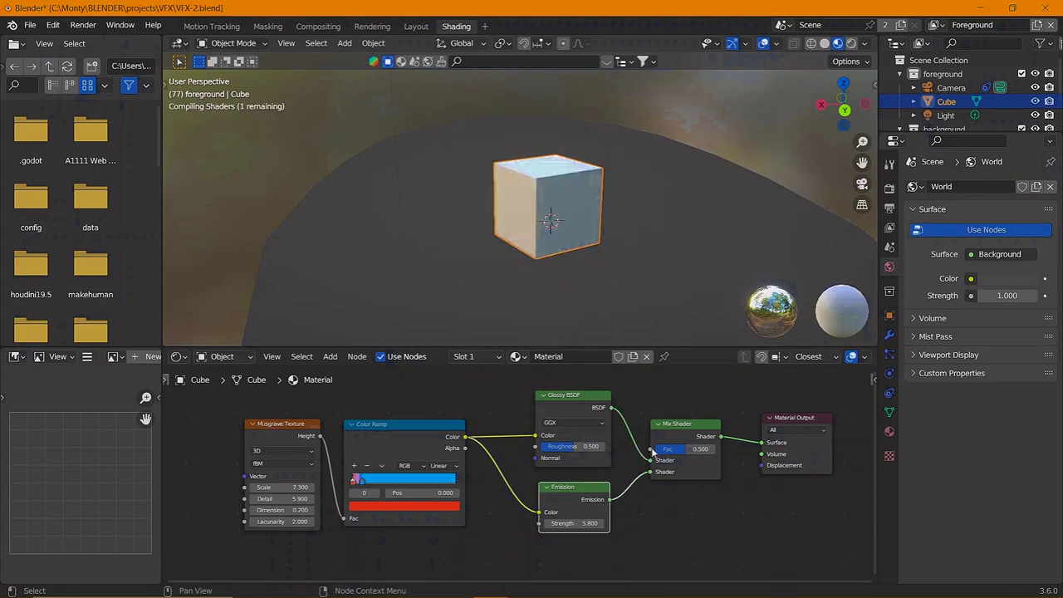
middle_click_drag(617, 433, 607, 437)
Step: Link the Musgrave Height output to the Glossy Roughness
scroll(606, 438, "up", 1)
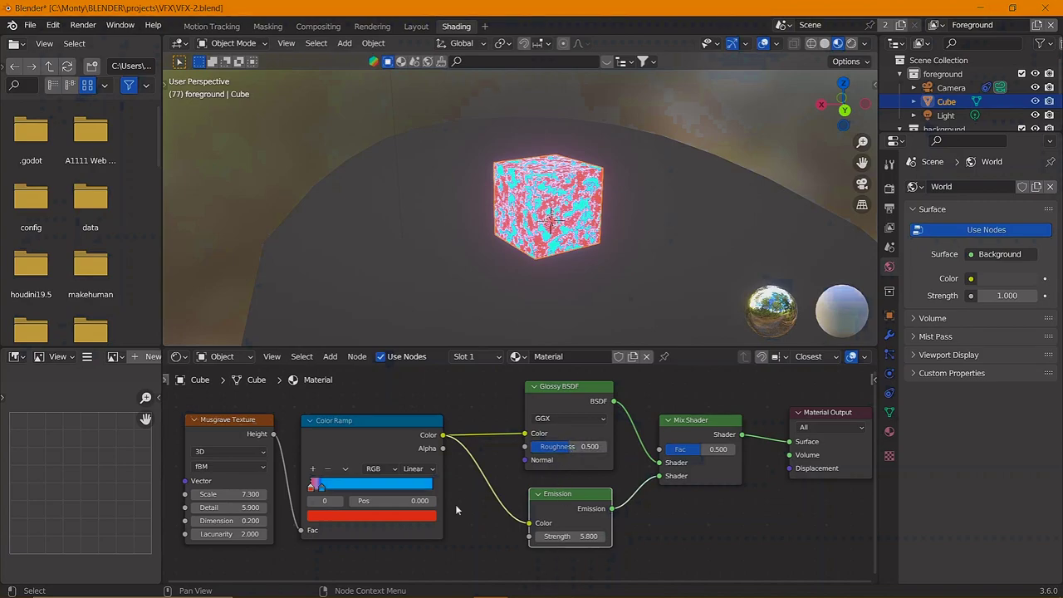
left_click(332, 455)
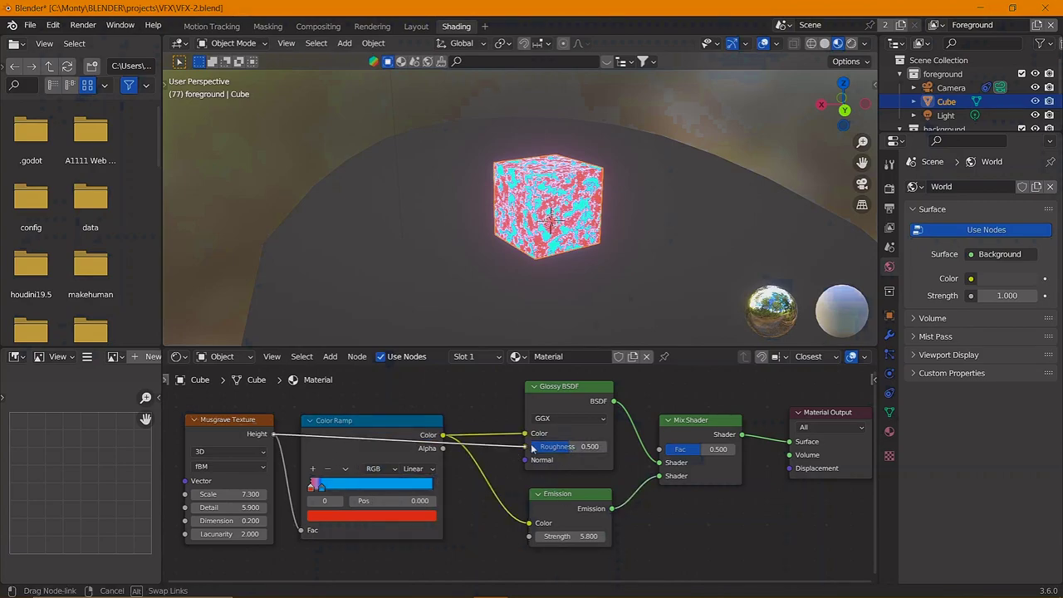
left_click_drag(532, 448, 529, 436)
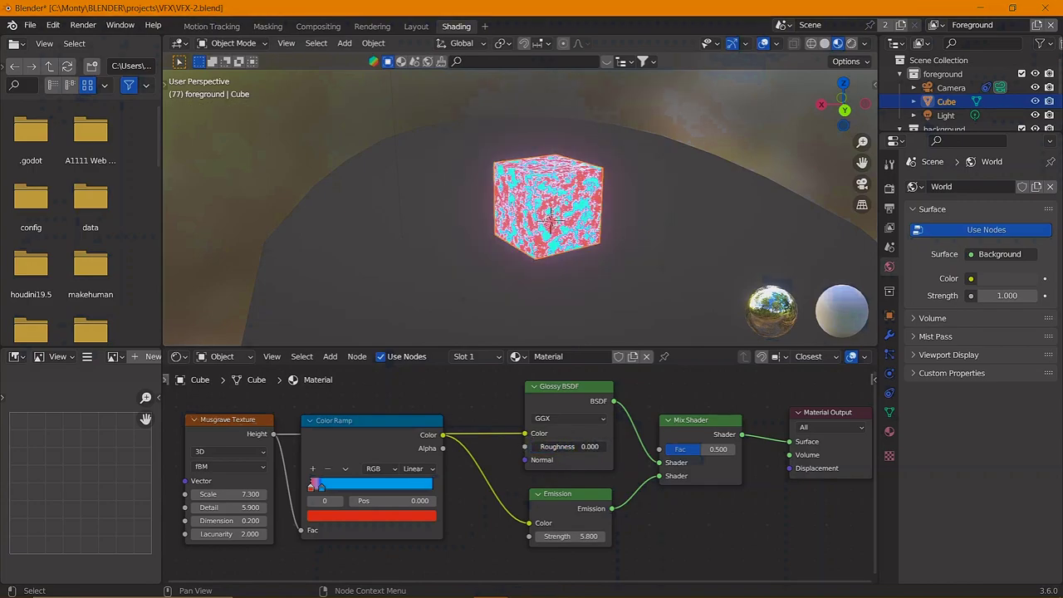
scroll(508, 532, "down", 2)
Step: Recolour the ramp's red stop blue, then box-select the Glossy and Emission nodes
left_click(410, 486)
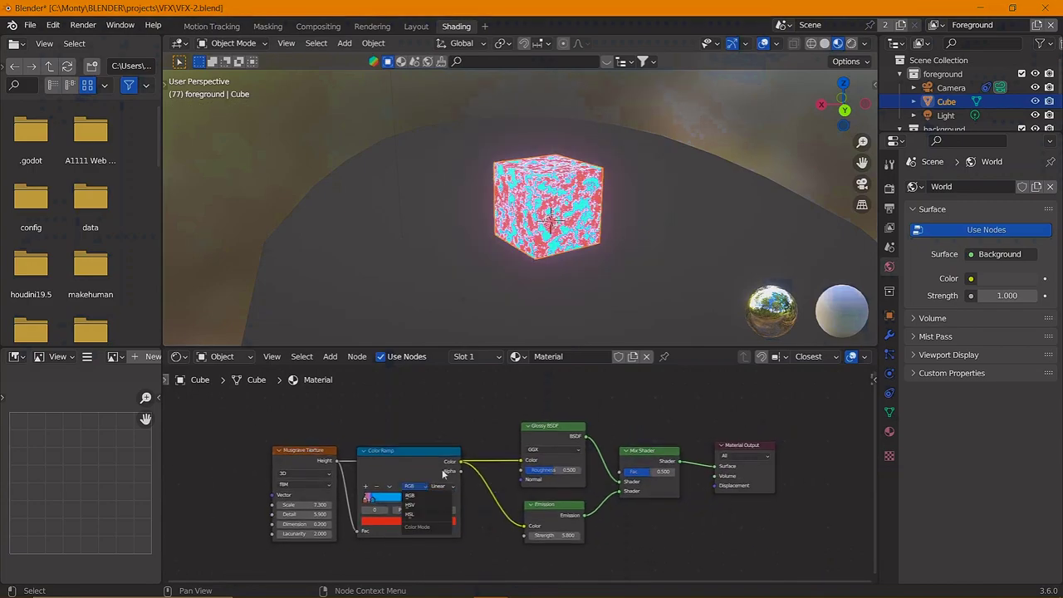
scroll(405, 487, "up", 5)
left_click(392, 486)
left_click(380, 483)
left_click(507, 543)
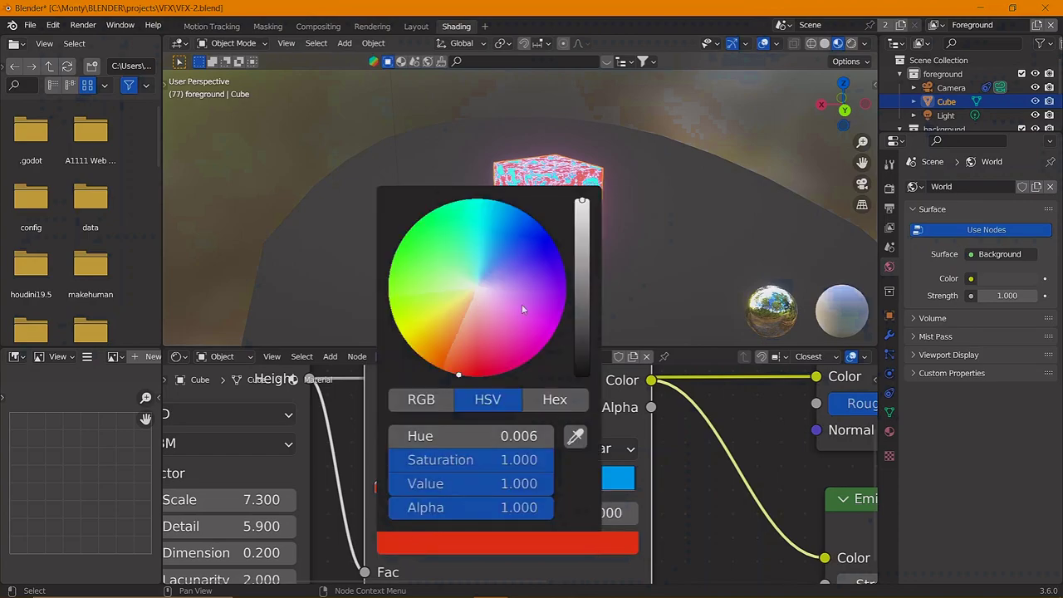
left_click_drag(540, 226, 527, 208)
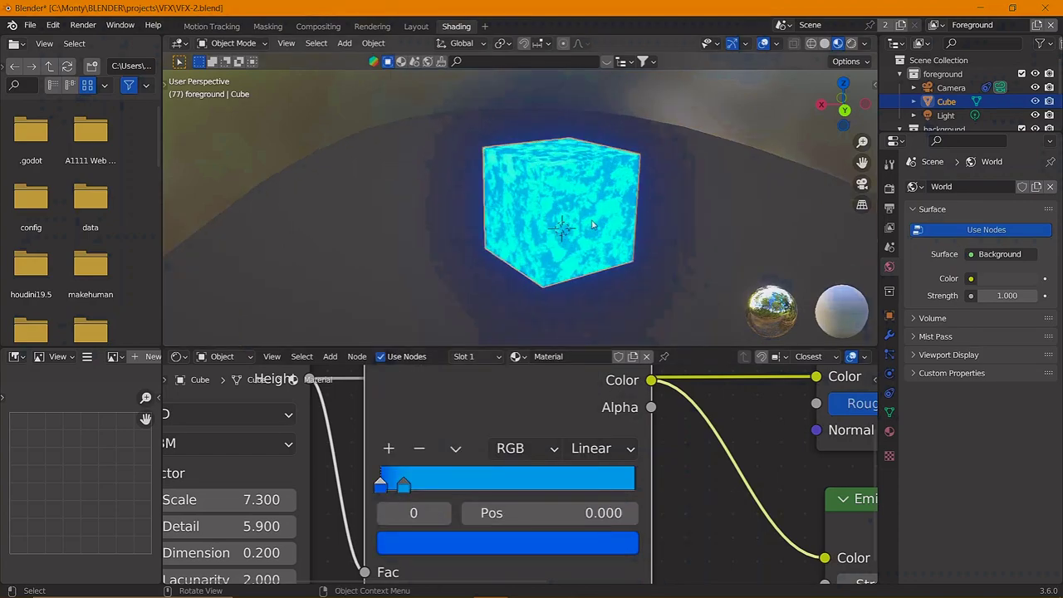
scroll(593, 224, "up", 2)
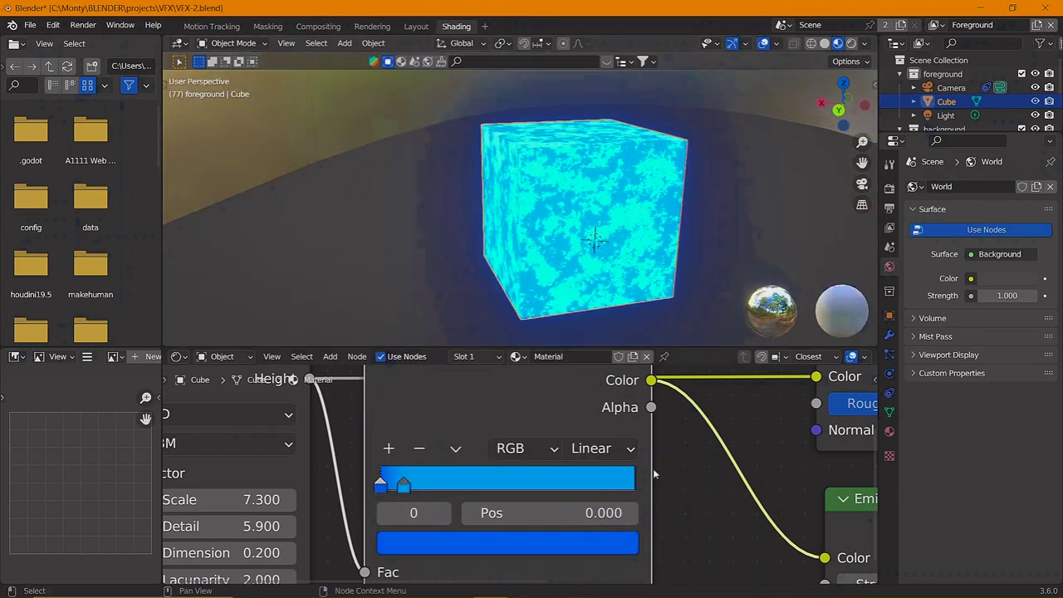
scroll(653, 468, "down", 3)
scroll(597, 504, "up", 1)
scroll(597, 504, "down", 2)
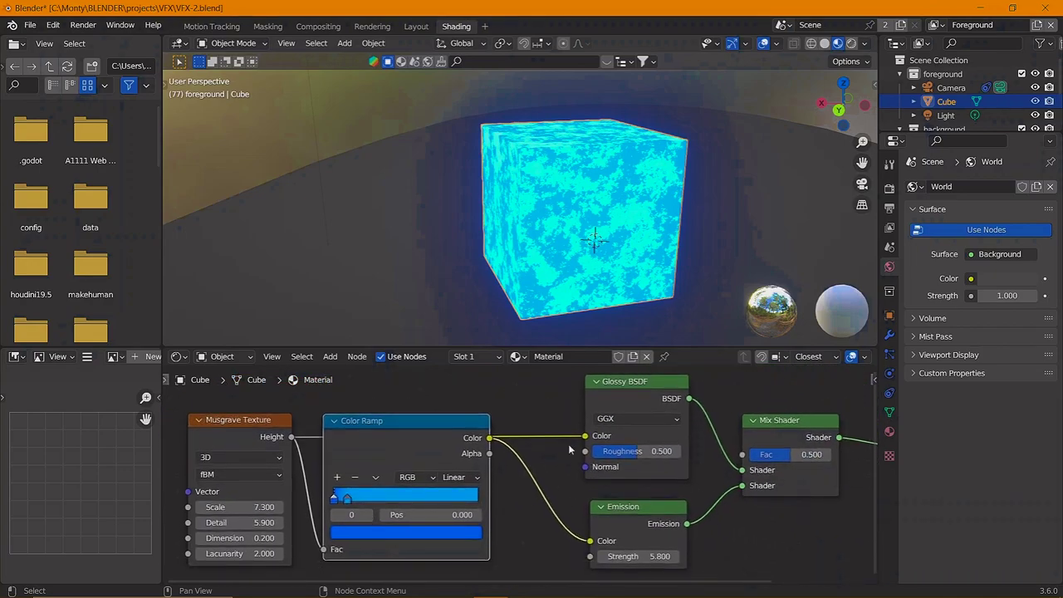
scroll(570, 450, "down", 1)
scroll(569, 450, "down", 1)
mouse_move(562, 548)
left_mouse_down()
mouse_move(501, 439)
mouse_move(455, 484)
left_mouse_up()
Step: Test a Layer Weight node on the Mix Shader Fac, with Blend 0.000 and then its Facing output
key("shift+a")
mouse_move(440, 447)
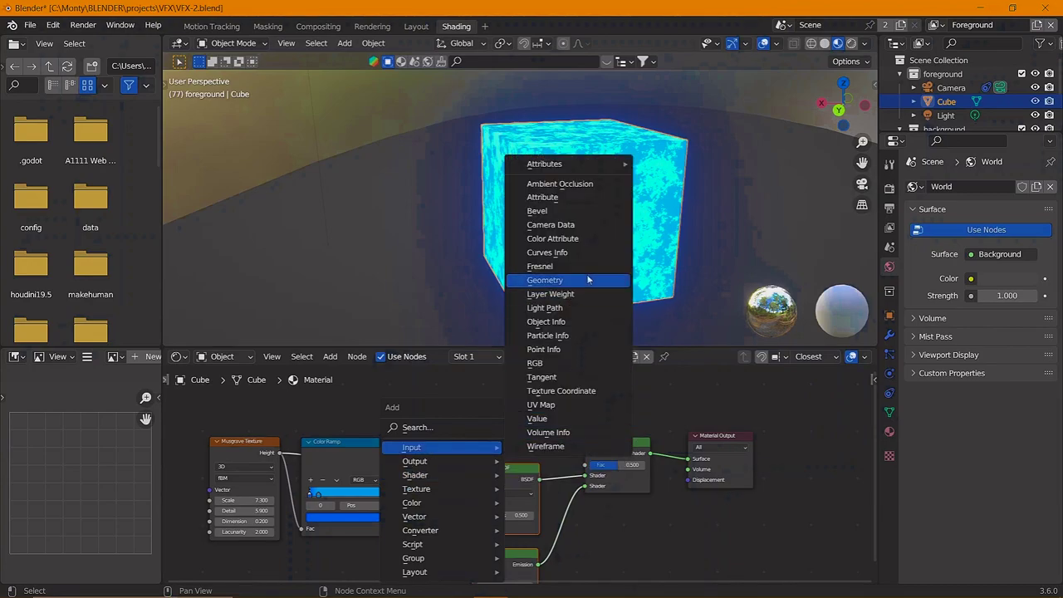
left_click(566, 296)
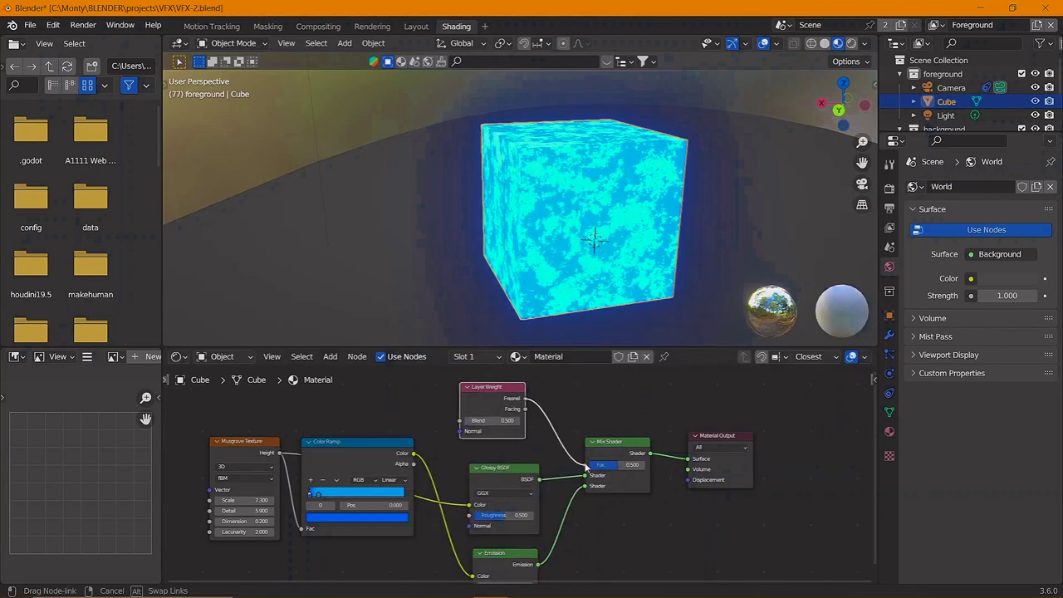
left_click_drag(586, 468, 586, 465)
left_click_drag(489, 389, 495, 403)
mouse_move(601, 202)
middle_mouse_down()
mouse_move(592, 190)
mouse_move(674, 192)
middle_mouse_up()
mouse_move(498, 433)
left_mouse_down()
mouse_move(465, 434)
mouse_move(523, 434)
mouse_move(515, 422)
left_mouse_up()
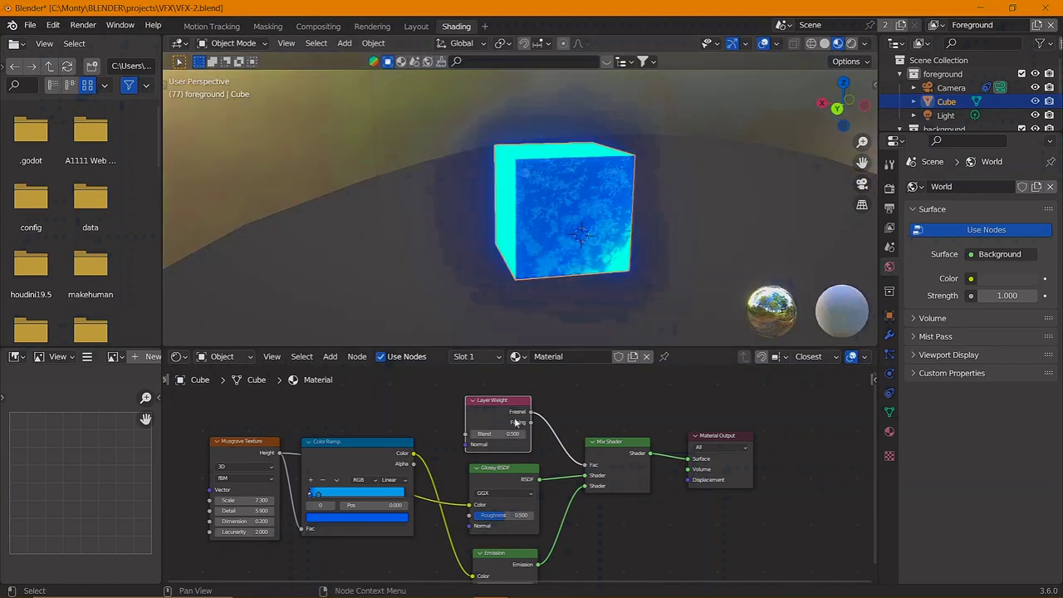
left_click_drag(587, 467, 585, 465)
left_click_drag(498, 434, 489, 434)
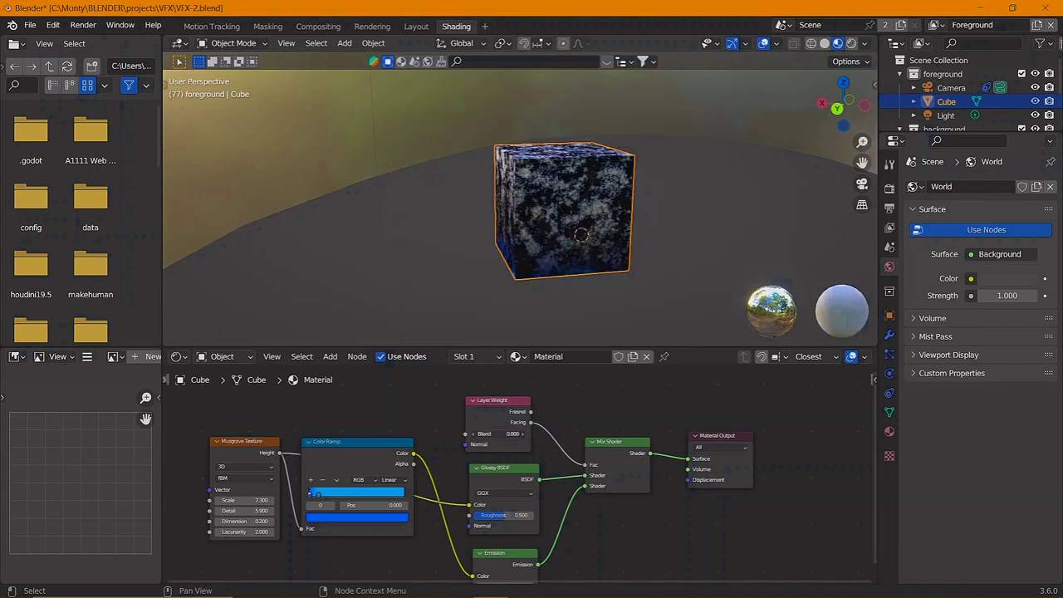
Step: Try Geometry Normal, Tangent, True Normal, Incoming and Parametric as the mix factor, then delete the Geometry node
scroll(399, 457, "down", 2)
key("shift+a")
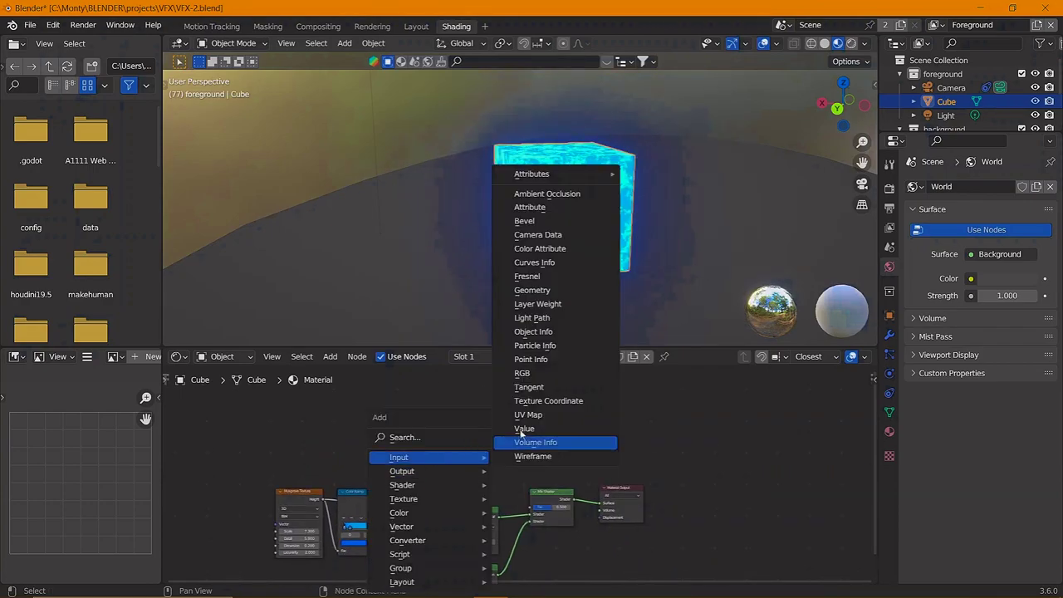
left_click(532, 290)
left_click(465, 449)
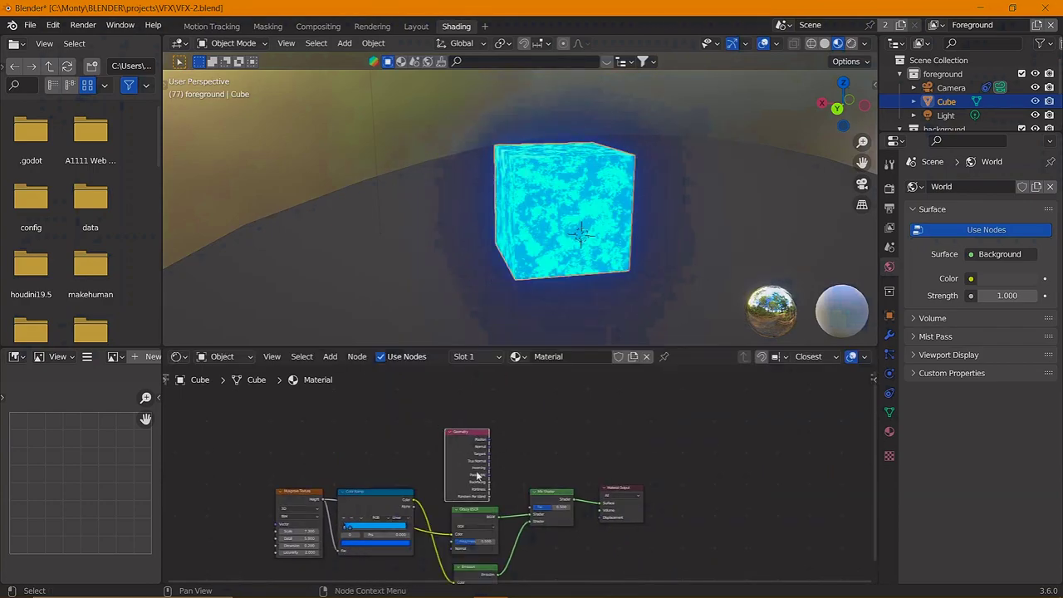
scroll(519, 501, "up", 2)
scroll(520, 501, "up", 1)
left_click_drag(496, 530, 492, 525)
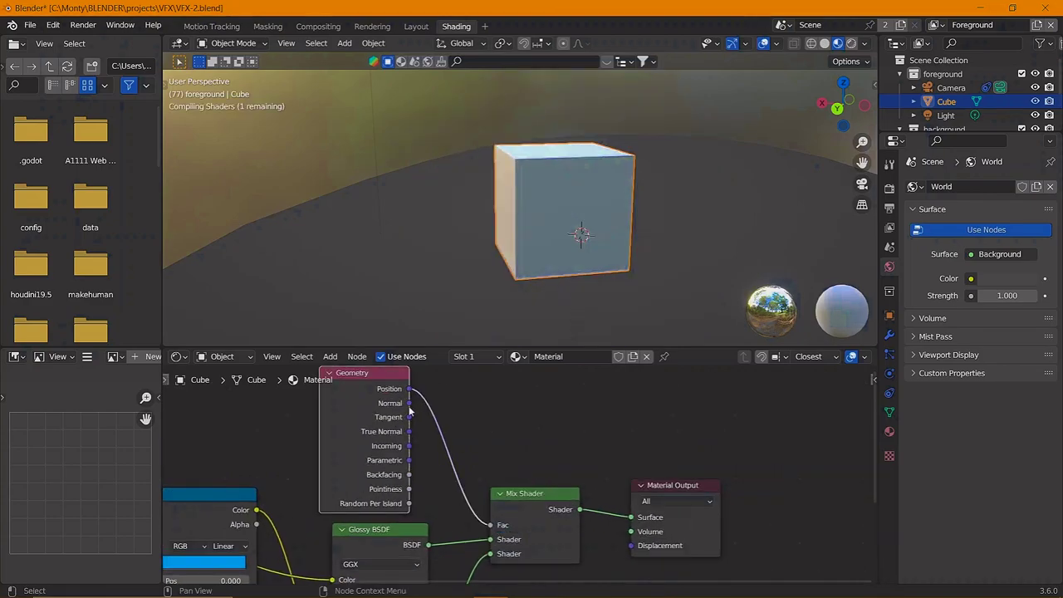
left_click_drag(410, 403, 486, 527)
left_click_drag(409, 417, 490, 525)
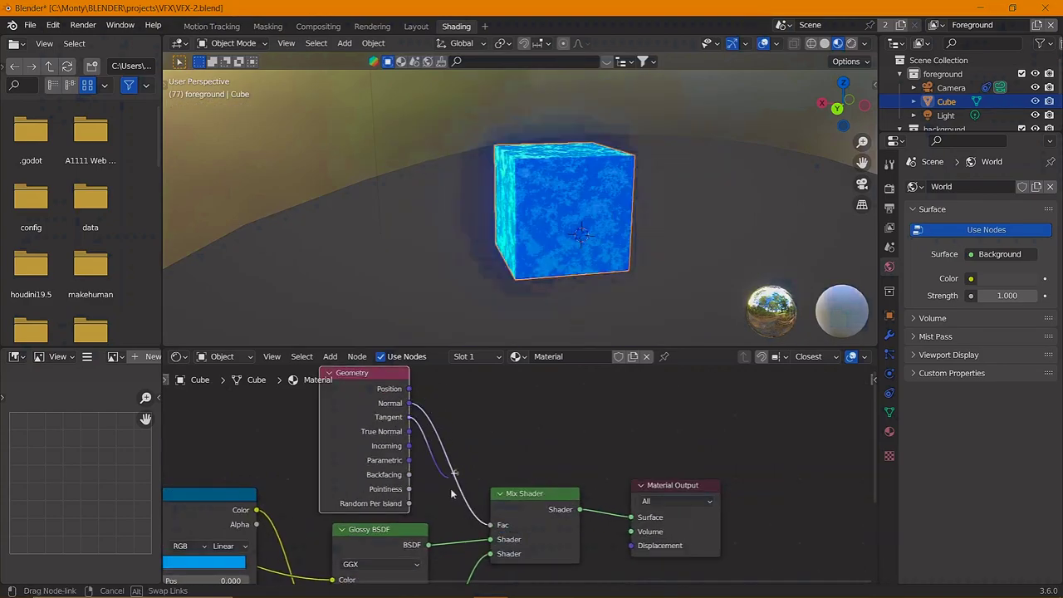
left_click_drag(409, 431, 490, 525)
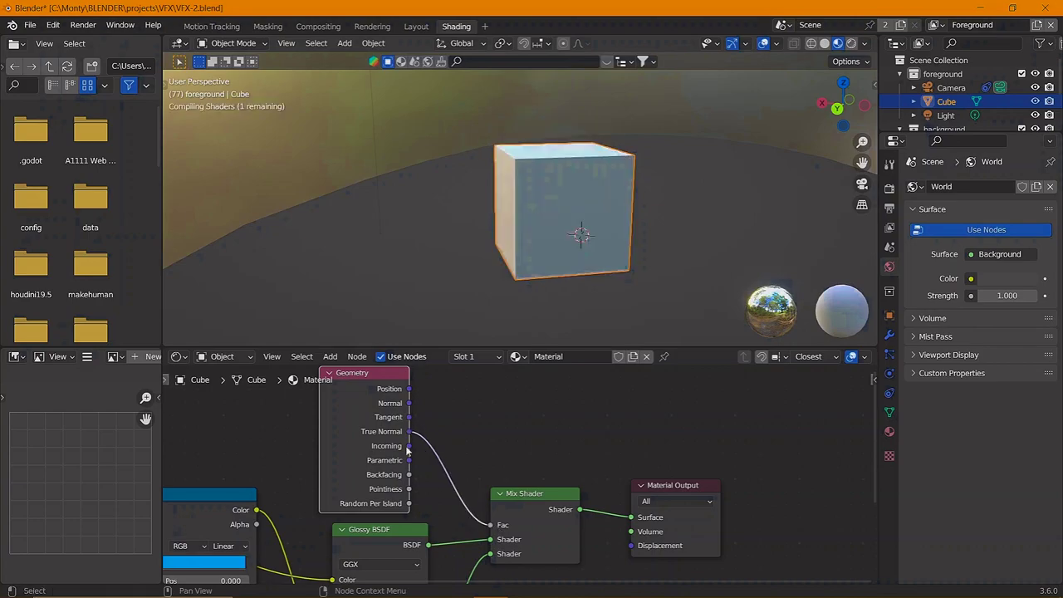
left_click_drag(408, 445, 490, 525)
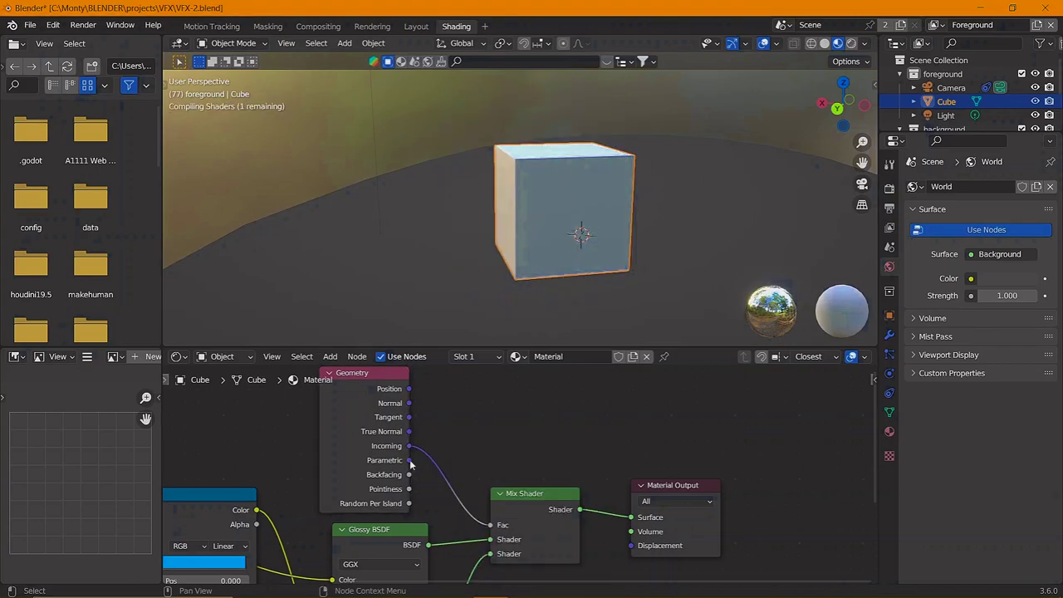
left_click_drag(410, 462, 490, 525)
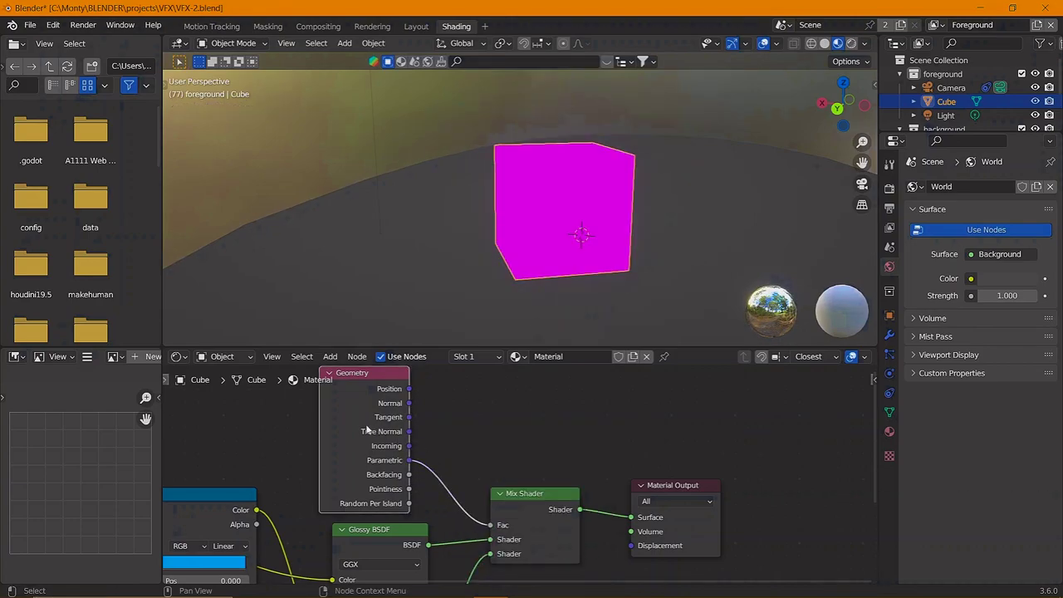
key("x")
mouse_move(444, 465)
middle_mouse_down()
mouse_move(597, 470)
mouse_move(532, 485)
middle_mouse_up()
Step: Add a Glass BSDF coloured by the Color Ramp into the Mix Shader's first shader input
key("shift+a")
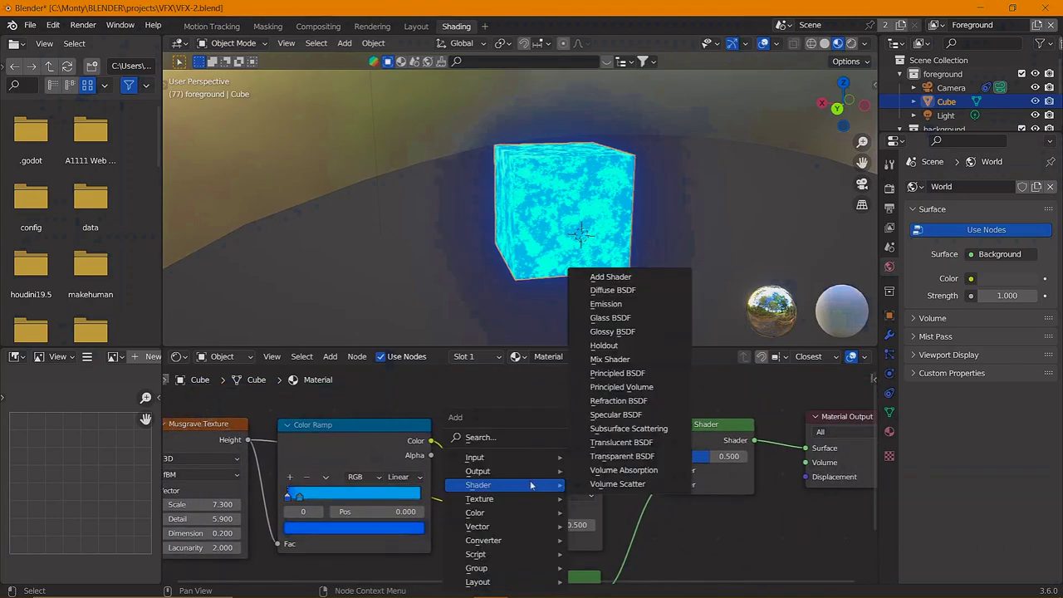
left_click(612, 332)
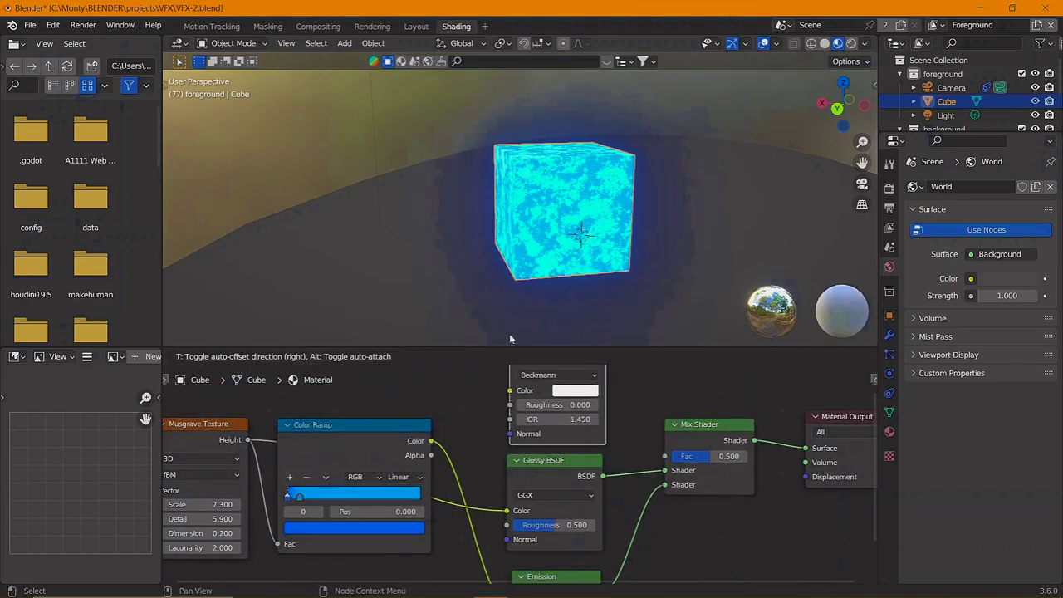
left_click(510, 339)
middle_click_drag(465, 415, 422, 465)
left_click_drag(388, 490, 467, 457)
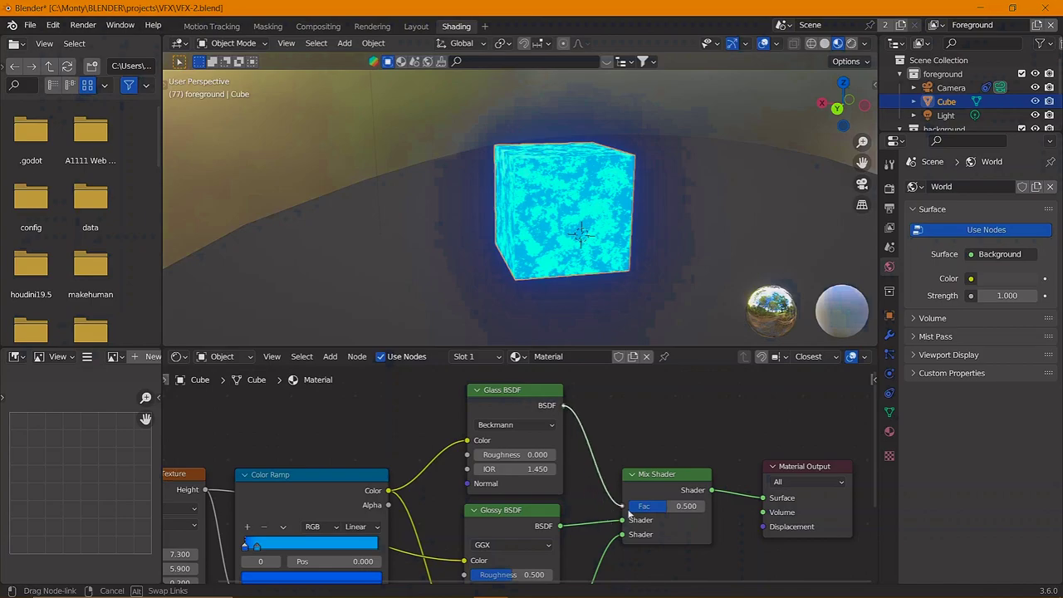
left_click_drag(628, 515, 628, 522)
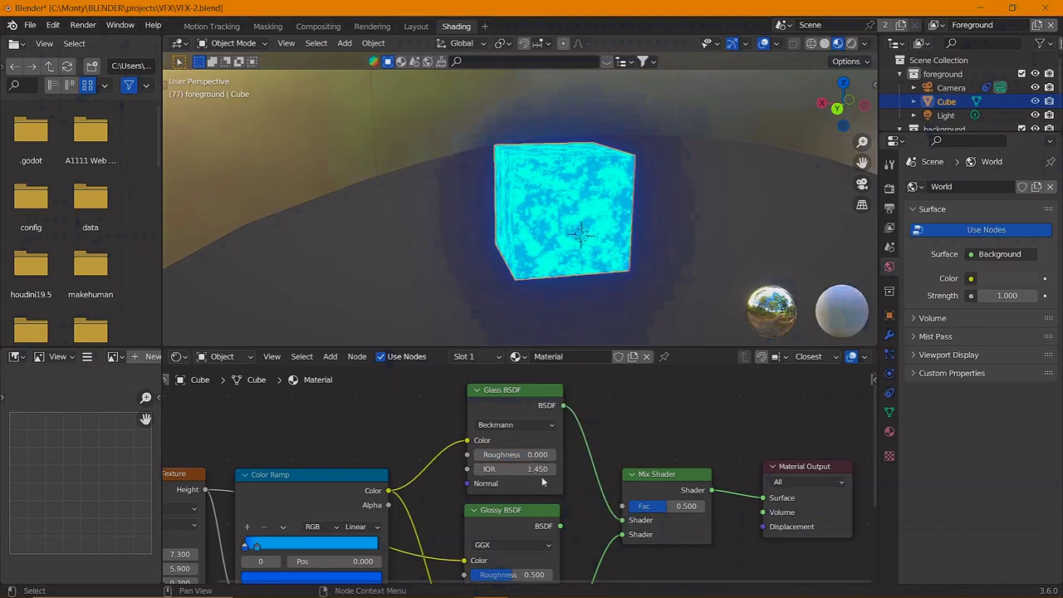
scroll(542, 482, "down", 1)
scroll(555, 470, "down", 2)
scroll(569, 457, "down", 1)
scroll(579, 454, "down", 1)
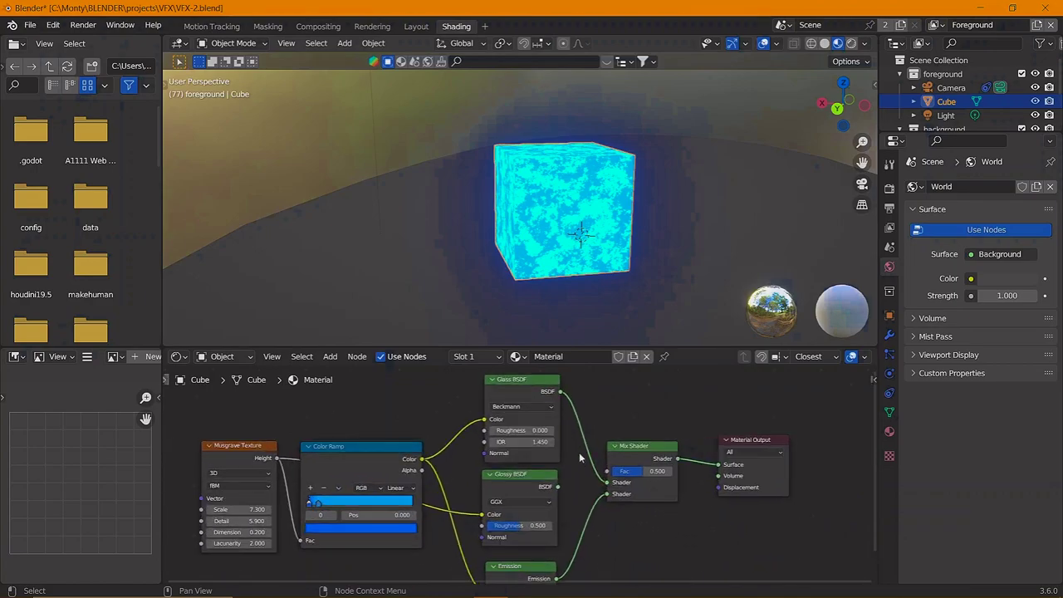
scroll(584, 230, "up", 2)
key("Tab")
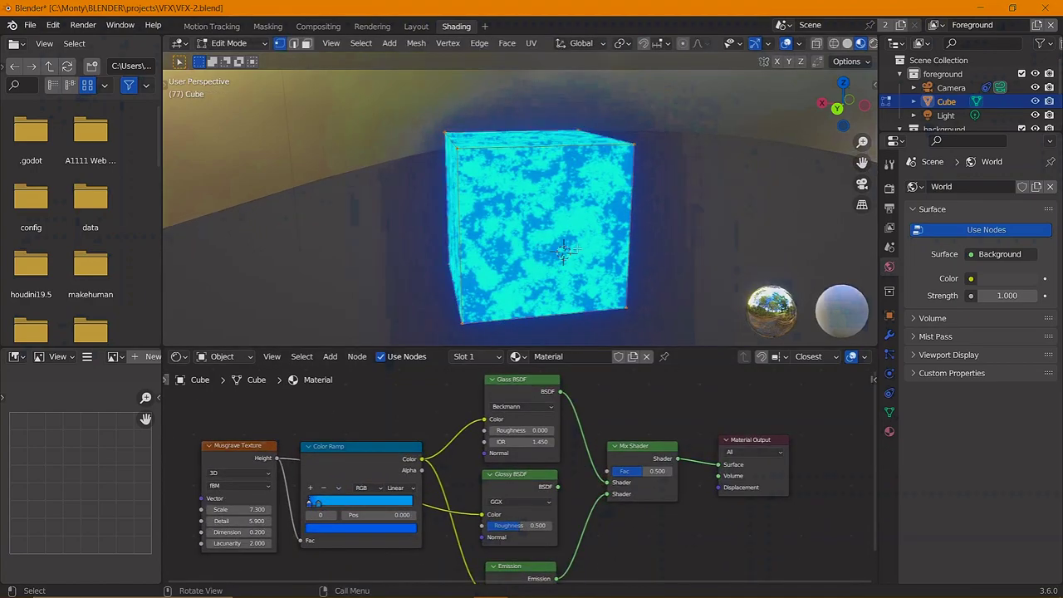
Step: In solid X-ray shading, scale the selected cube geometry to 0.4279 to form the inner core
left_click(848, 44)
left_click(816, 44)
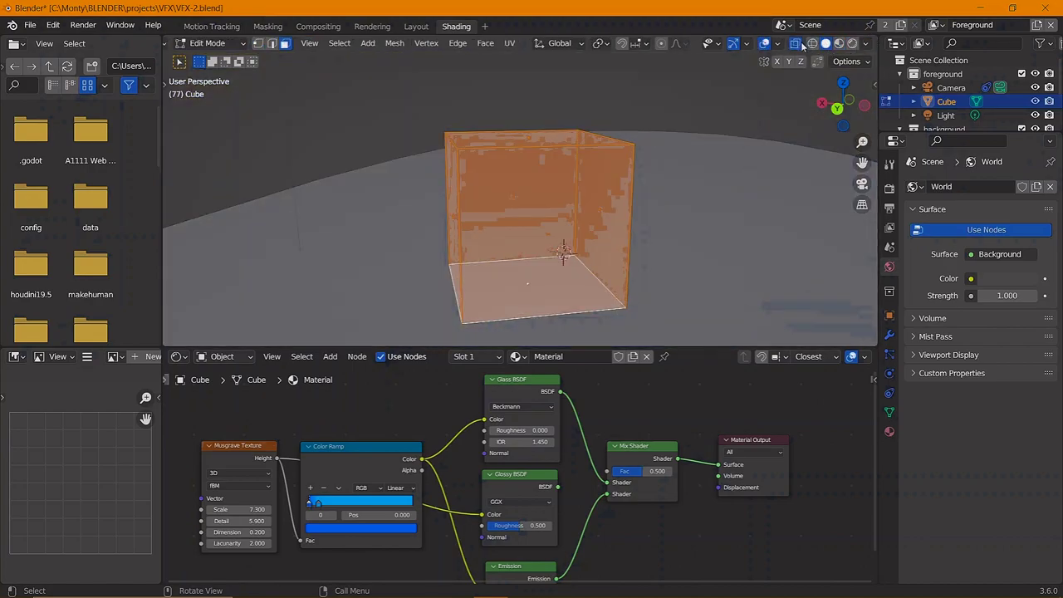
middle_click_drag(556, 234, 620, 254)
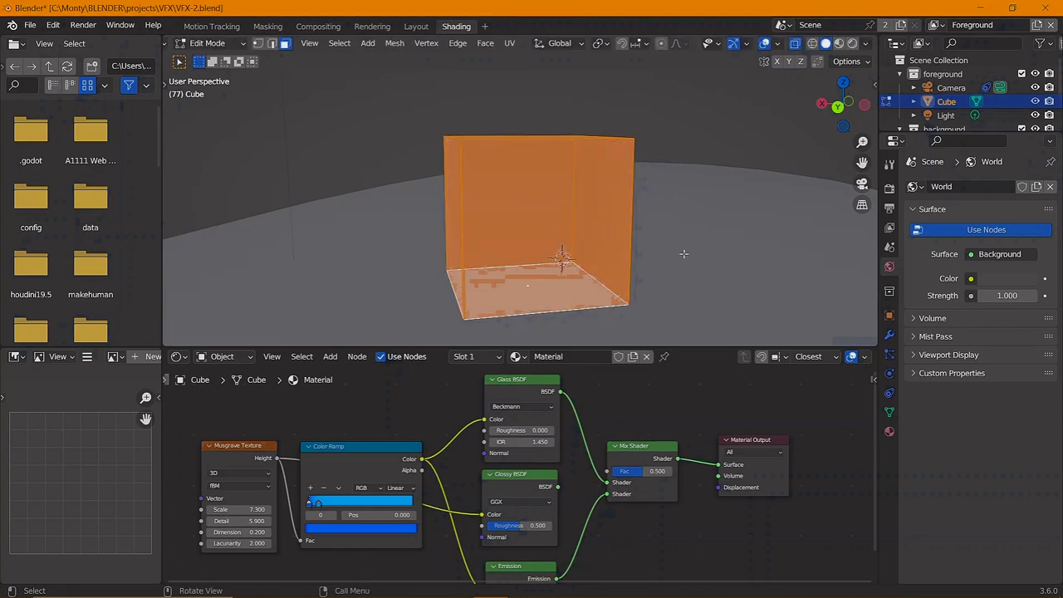
key("s")
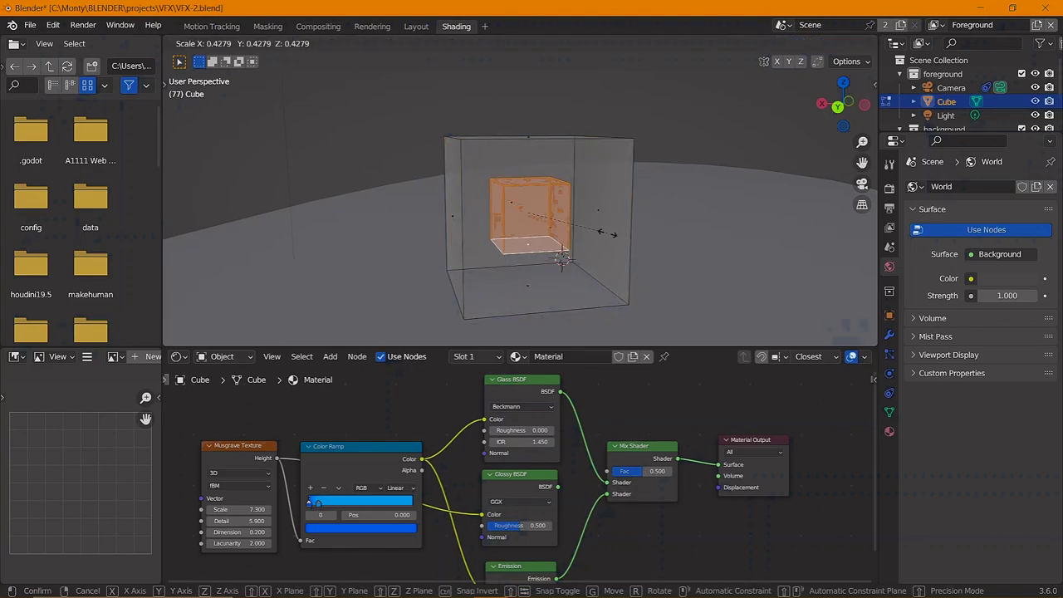
left_click(608, 232)
key("ctrl+z")
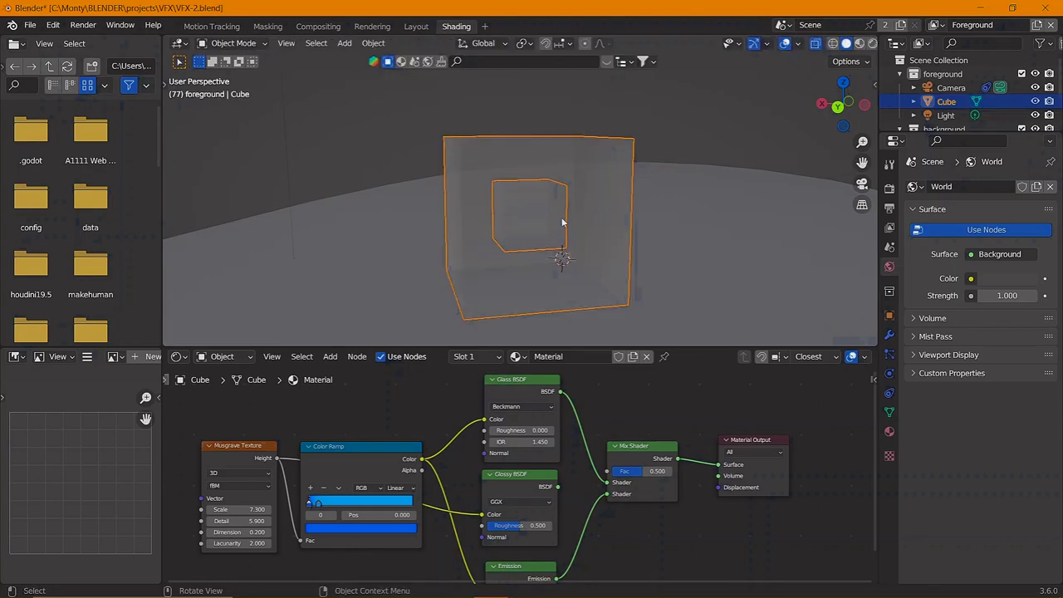
key("ctrl+shift+z")
Step: Assign the core a new Material.001 in slot 2 with a blue Emission shader, and view it rendered
left_click(497, 356)
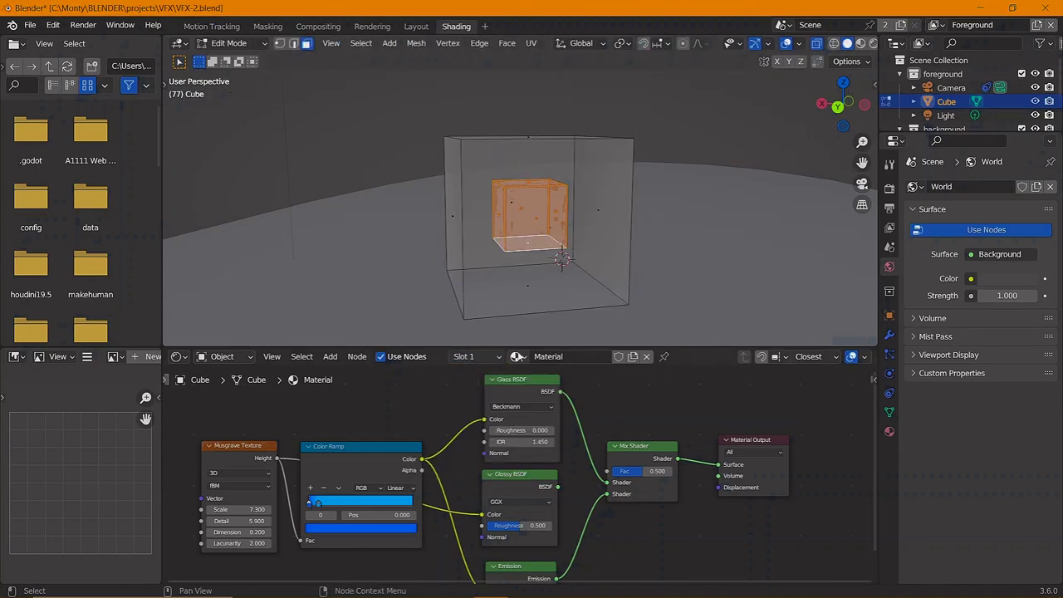
left_click(477, 356)
left_click(550, 383)
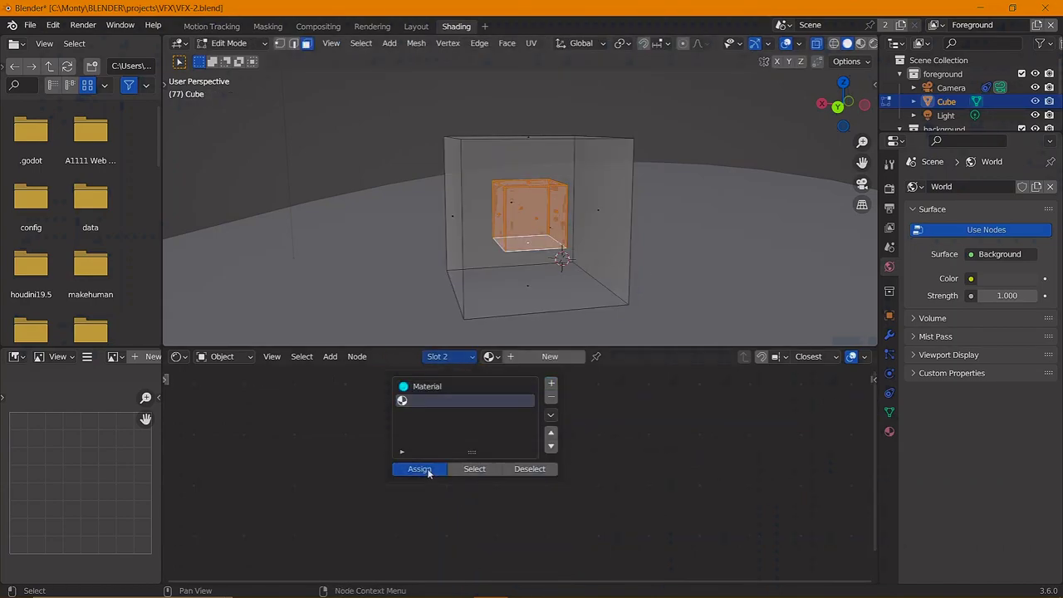
left_click(550, 356)
key("x")
key("shift+a")
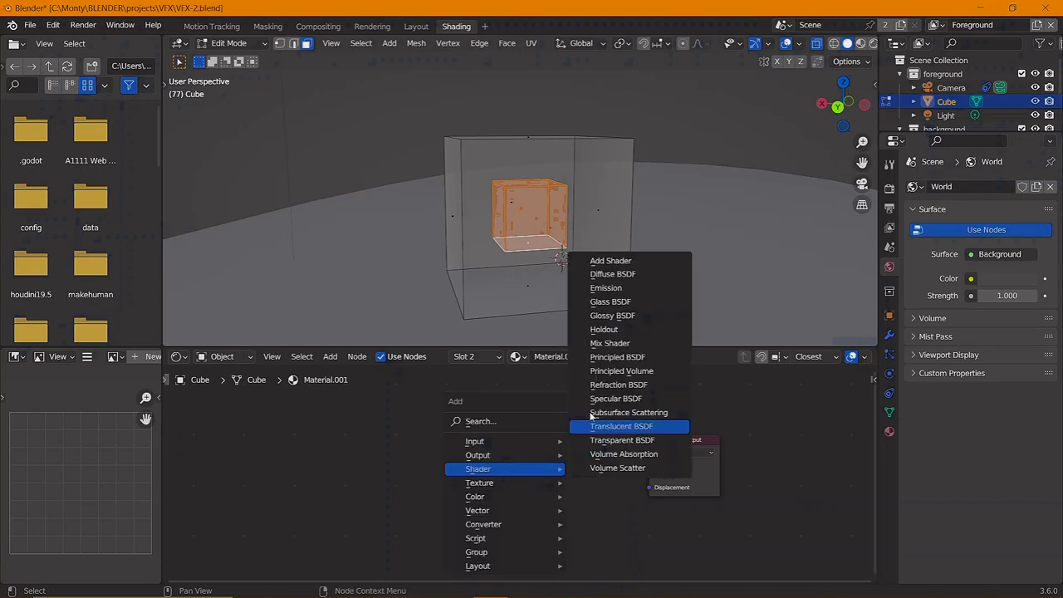
left_click(605, 288)
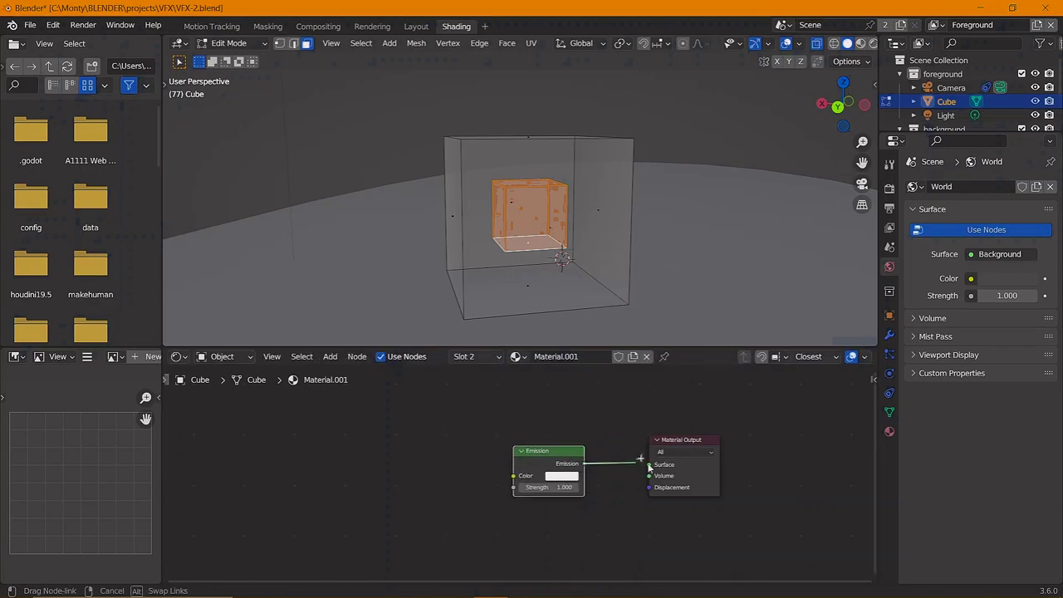
left_click(548, 475)
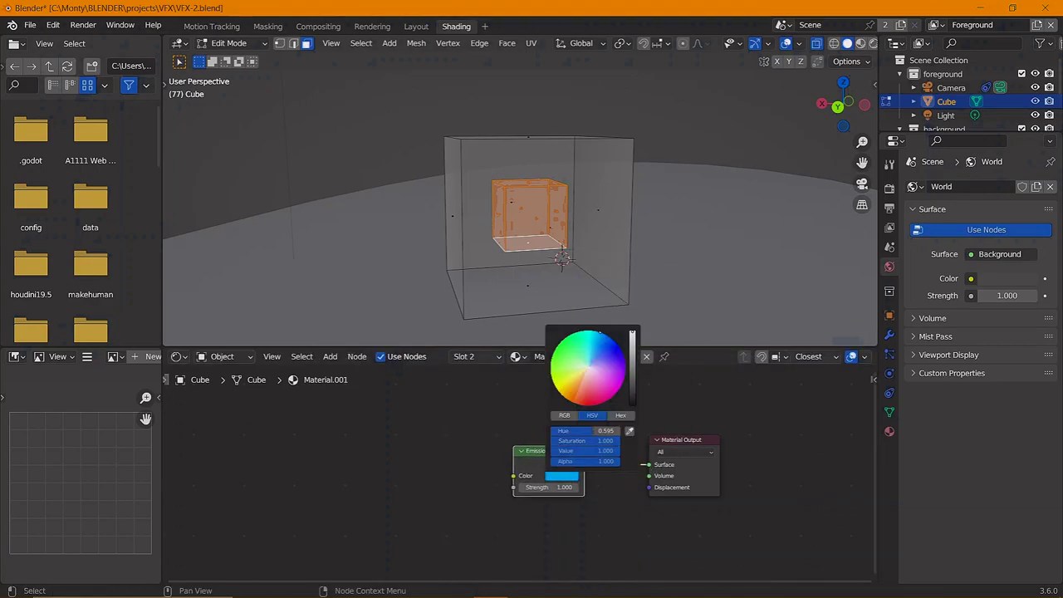
key("Tab")
left_click(851, 43)
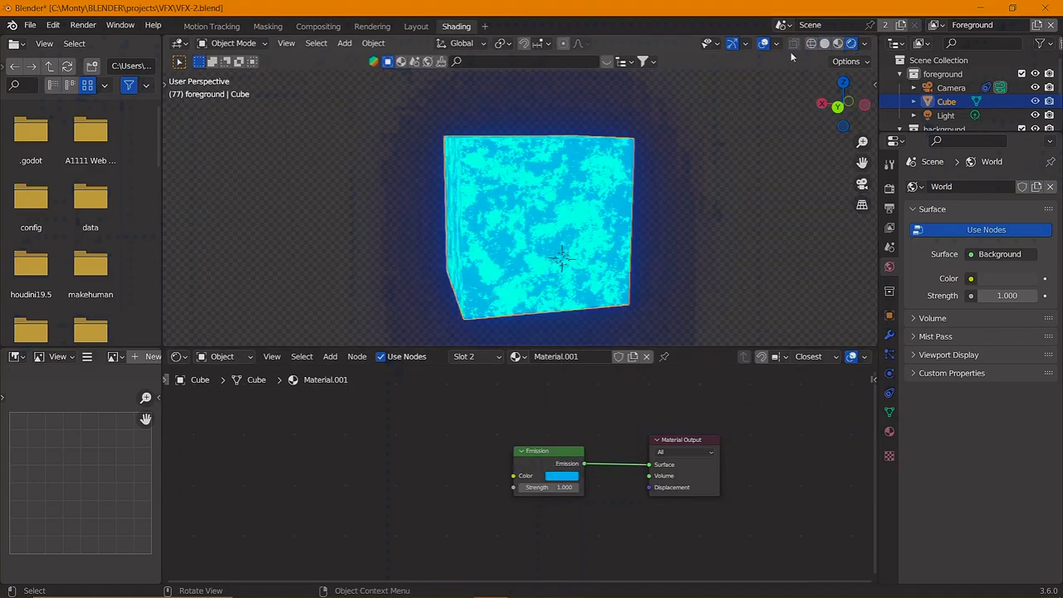
Step: Back in the glass material, connect the Glass BSDF straight to the Material Output
left_click(463, 356)
left_click(432, 388)
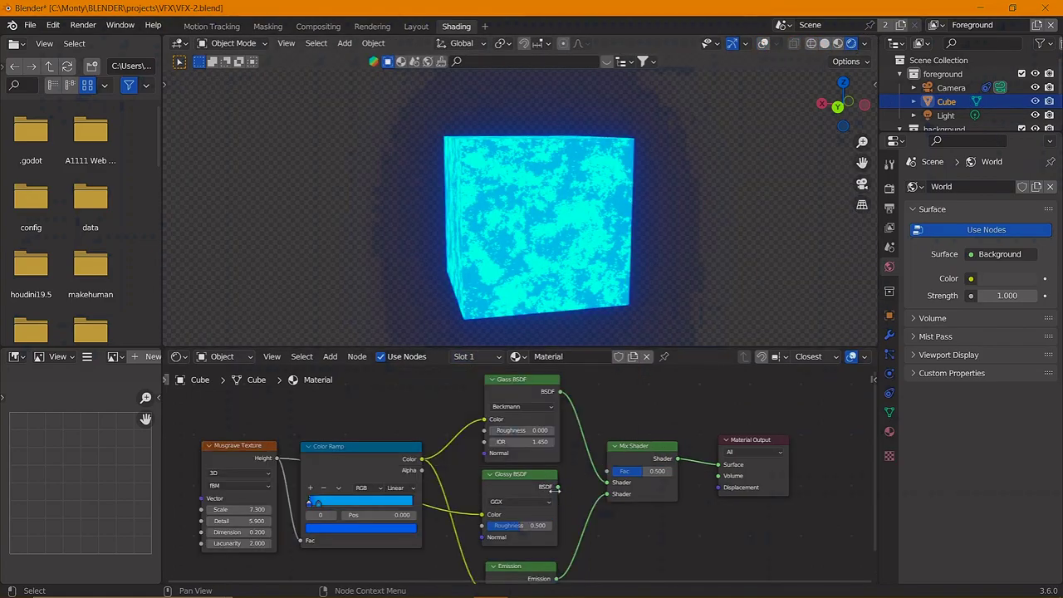
left_click_drag(601, 504, 607, 499)
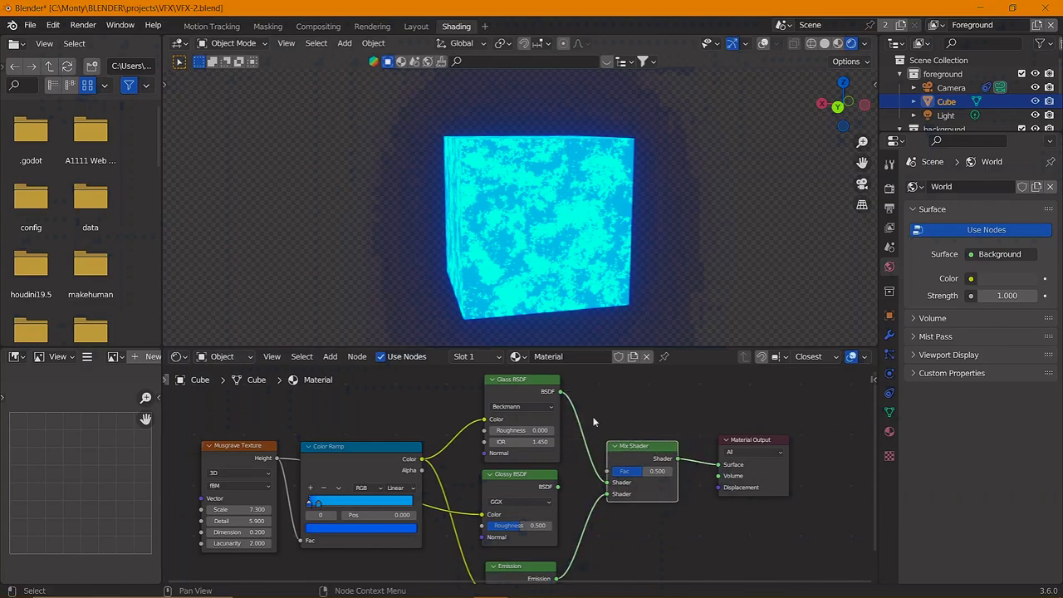
left_click_drag(561, 391, 718, 464)
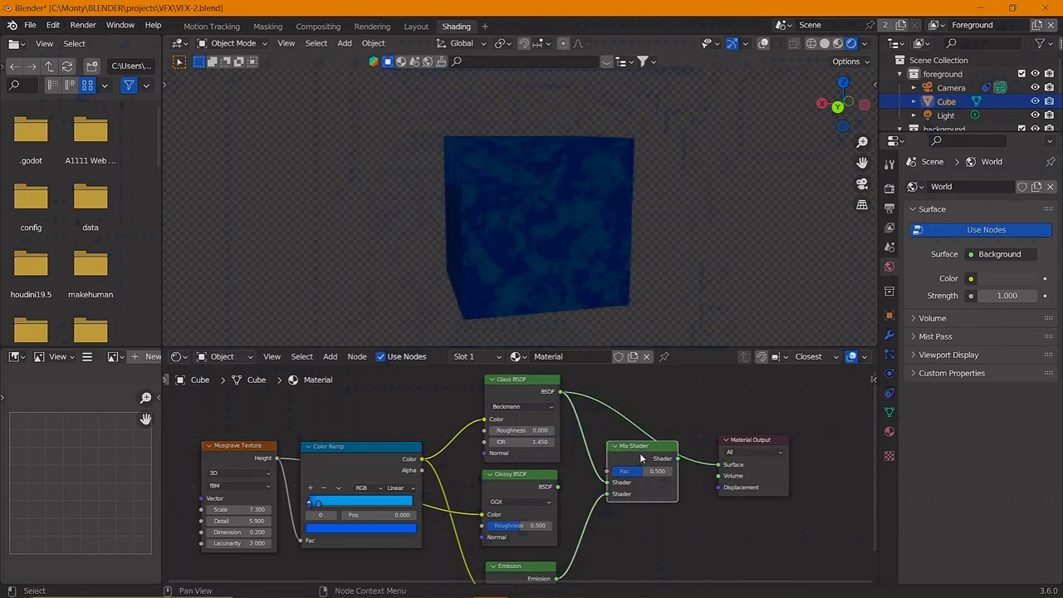
left_click_drag(641, 448, 641, 490)
Step: Enable Screen Space Refraction and set the glass material's Blend Mode to Alpha Hashed
left_click(888, 431)
scroll(968, 442, "down", 2)
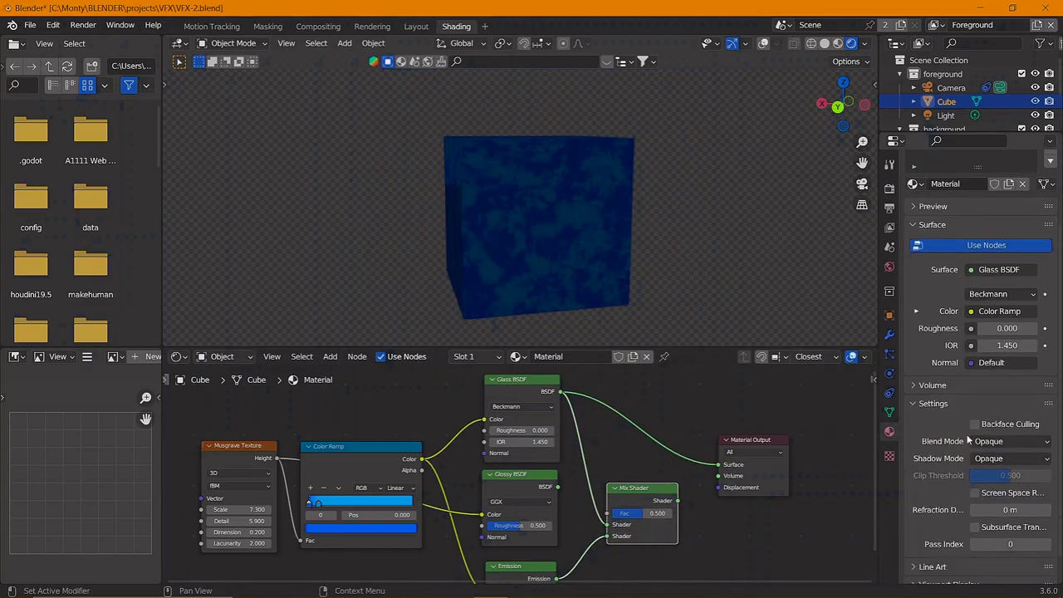
left_click(976, 494)
left_click(1010, 442)
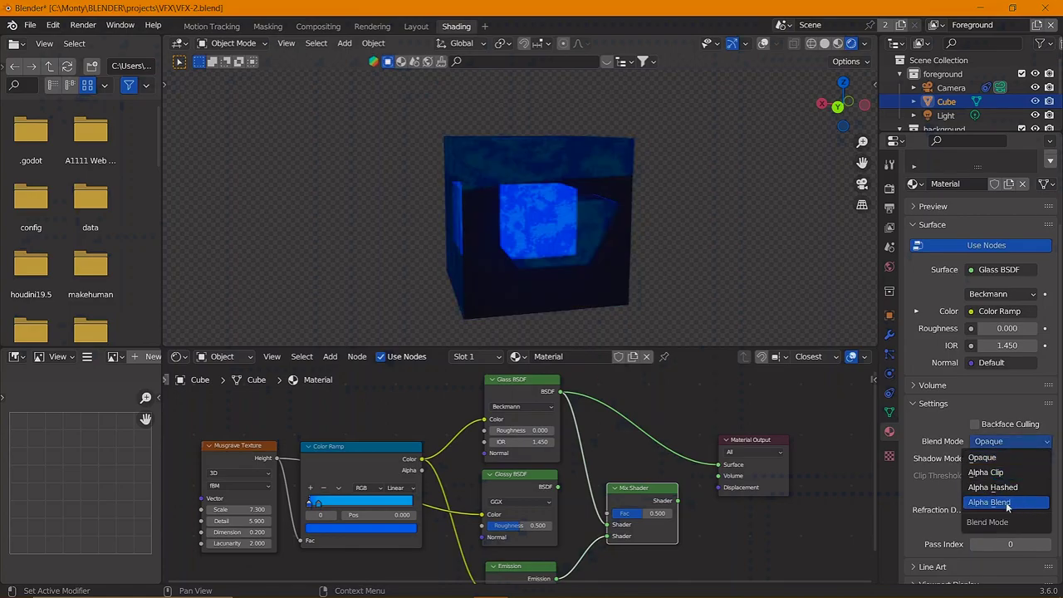
left_click(1007, 506)
left_click(1010, 441)
left_click(999, 493)
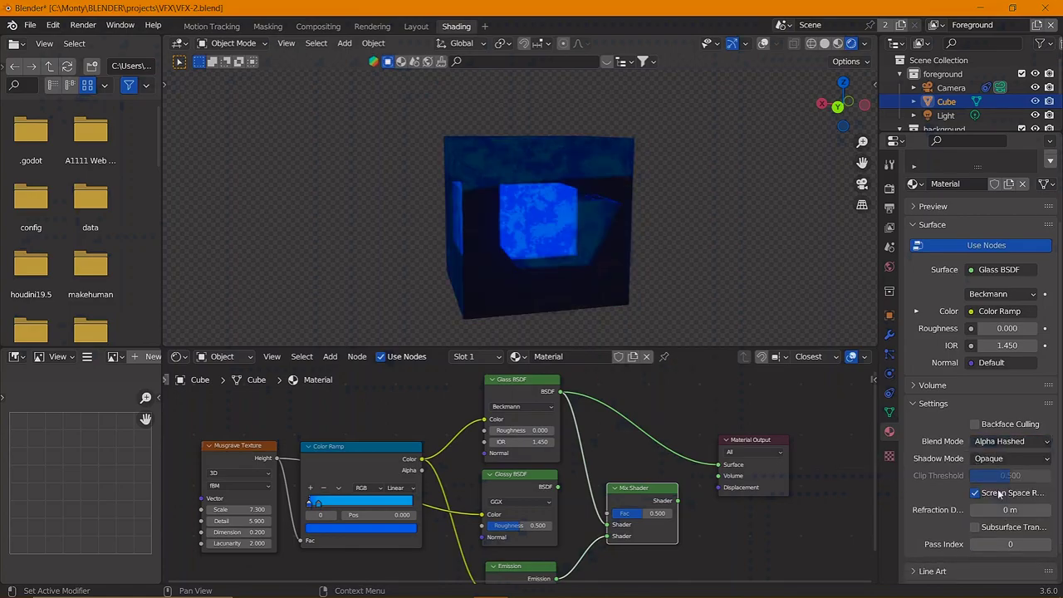
Step: Raise the Glass BSDF roughness to 0.401 and switch to the emission material in slot 2
scroll(752, 499, "up", 1)
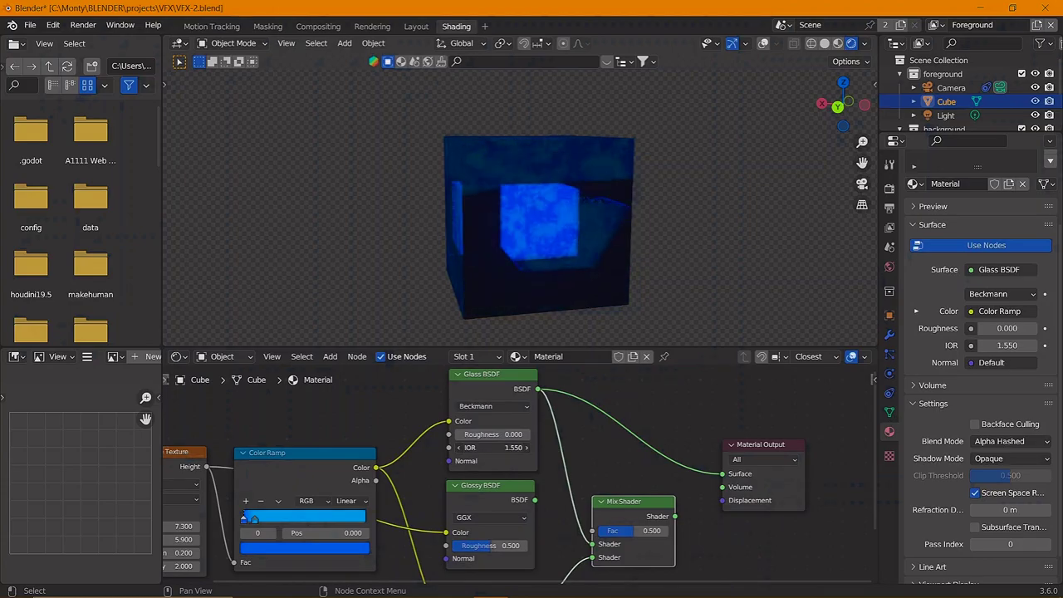
left_click_drag(493, 440, 526, 440)
scroll(512, 454, "down", 1)
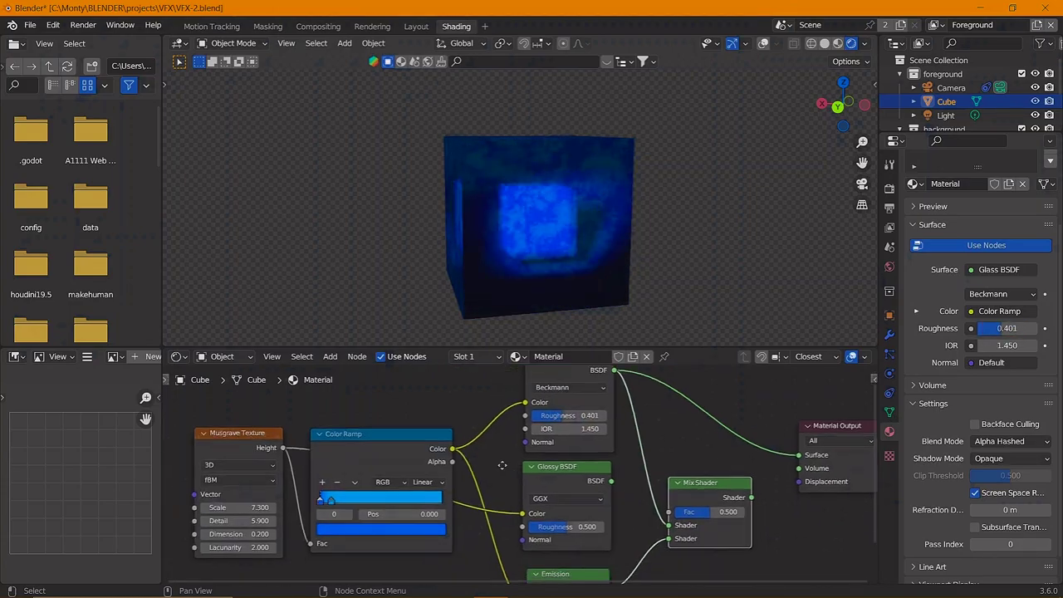
middle_click_drag(547, 470, 512, 454)
left_click(464, 356)
left_click(439, 403)
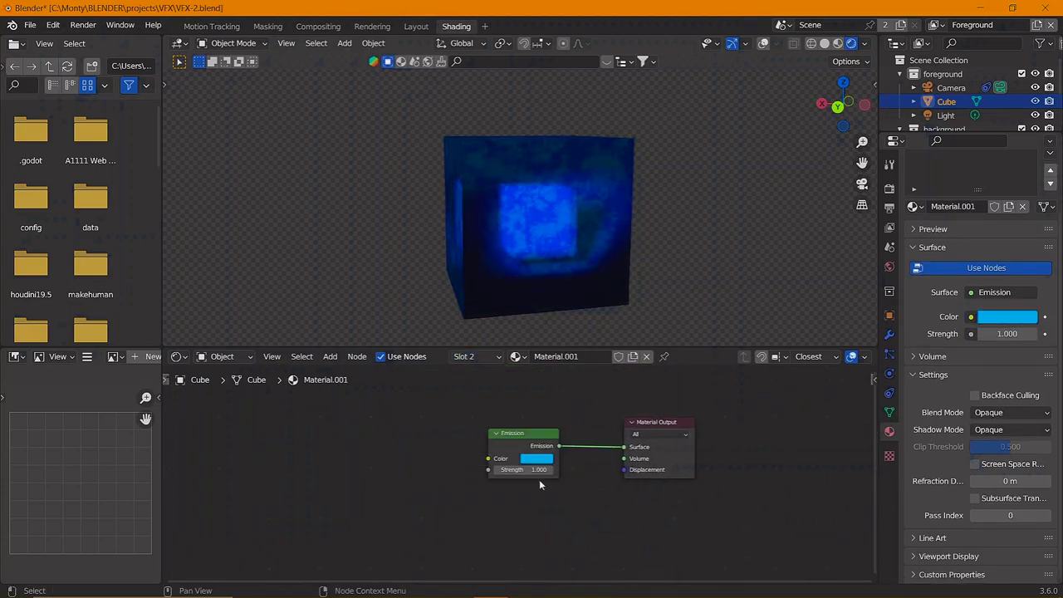
Step: Drag the core's Emission Strength up past 146 and view the cube from above
scroll(521, 473, "up", 2)
middle_click_drag(521, 473, 521, 569)
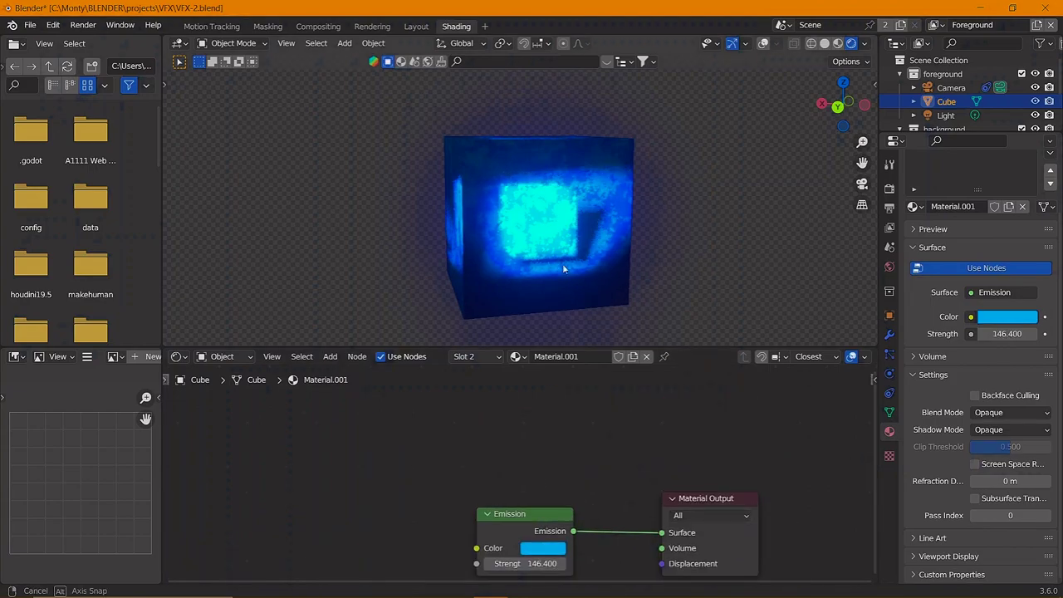
mouse_move(562, 263)
middle_mouse_down()
mouse_move(551, 325)
mouse_move(507, 345)
middle_mouse_up()
left_click(463, 357)
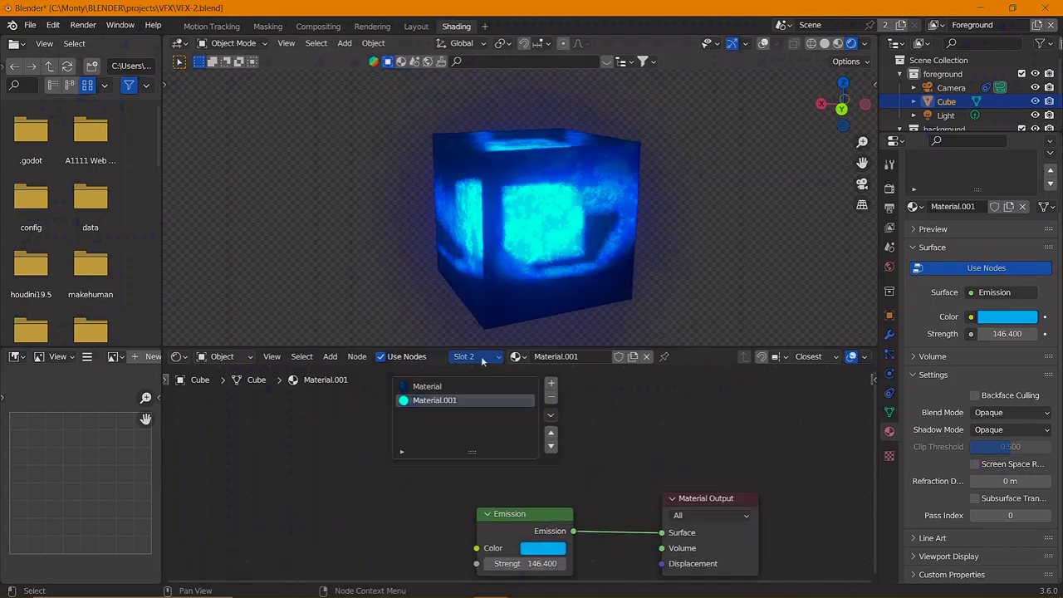
left_click(471, 389)
scroll(603, 461, "down", 2)
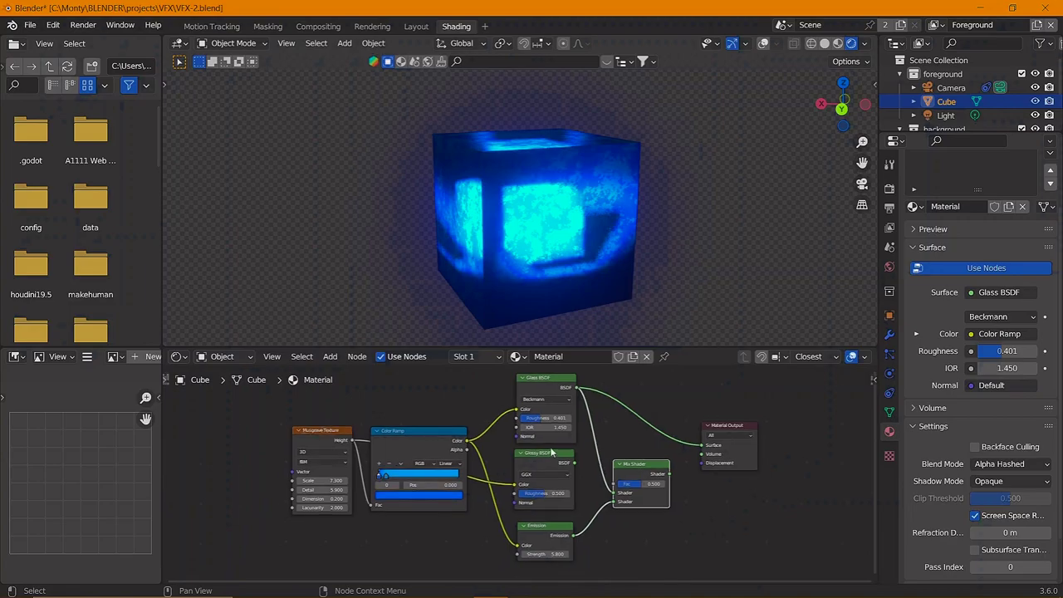
Step: Check Render Properties, push the core's emission strength to 336, then return to the slot 1 glass material
left_click(469, 356)
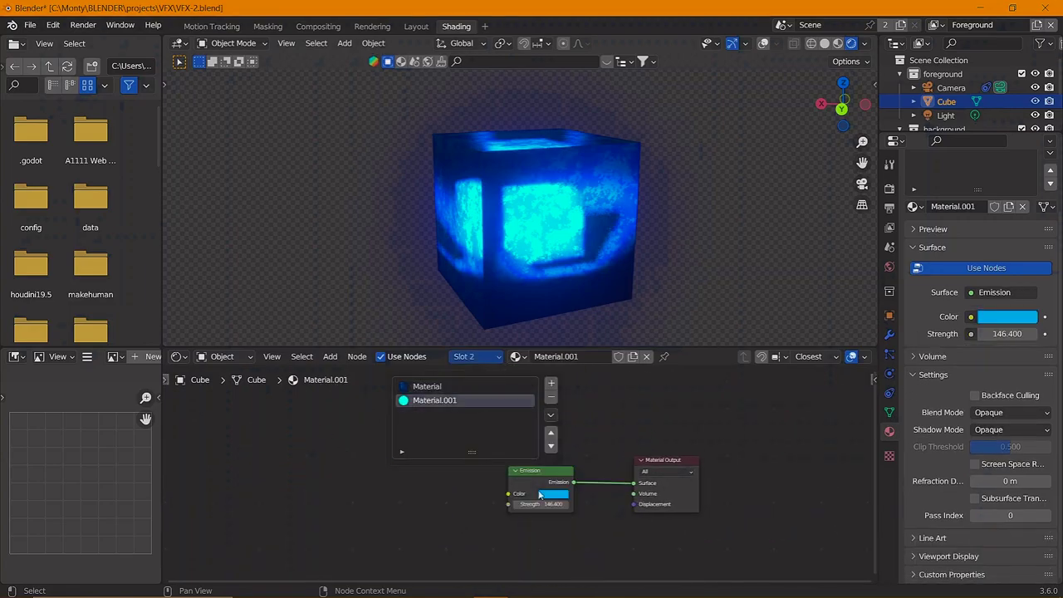
left_click(440, 403)
left_click(889, 189)
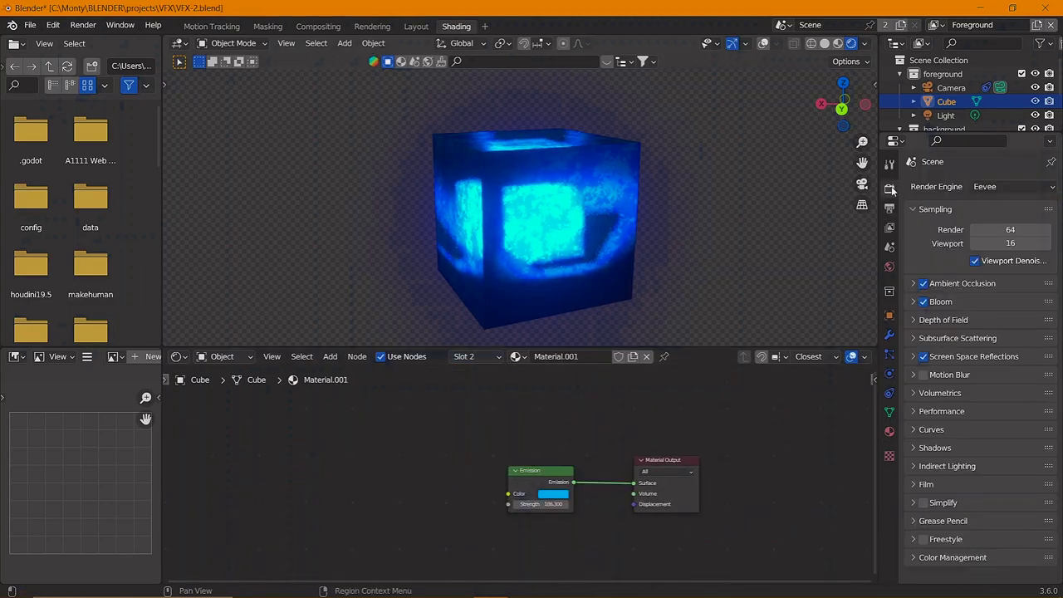
left_click_drag(541, 505, 581, 504)
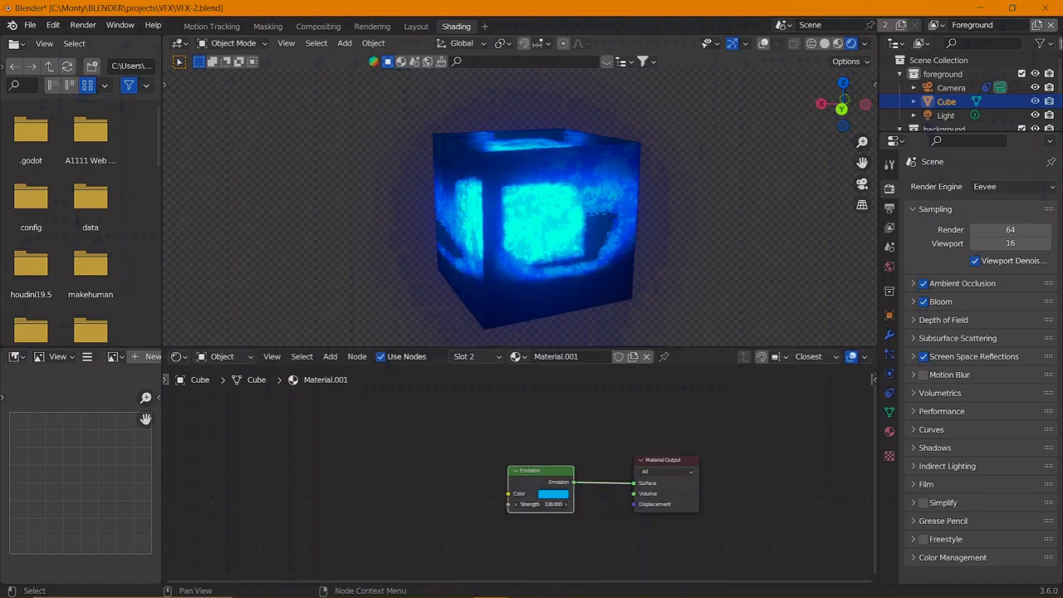
left_click(474, 360)
left_click(440, 388)
Step: Raise the glass roughness to 0.543, keeping the IOR at 1.450
scroll(515, 465, "up", 3)
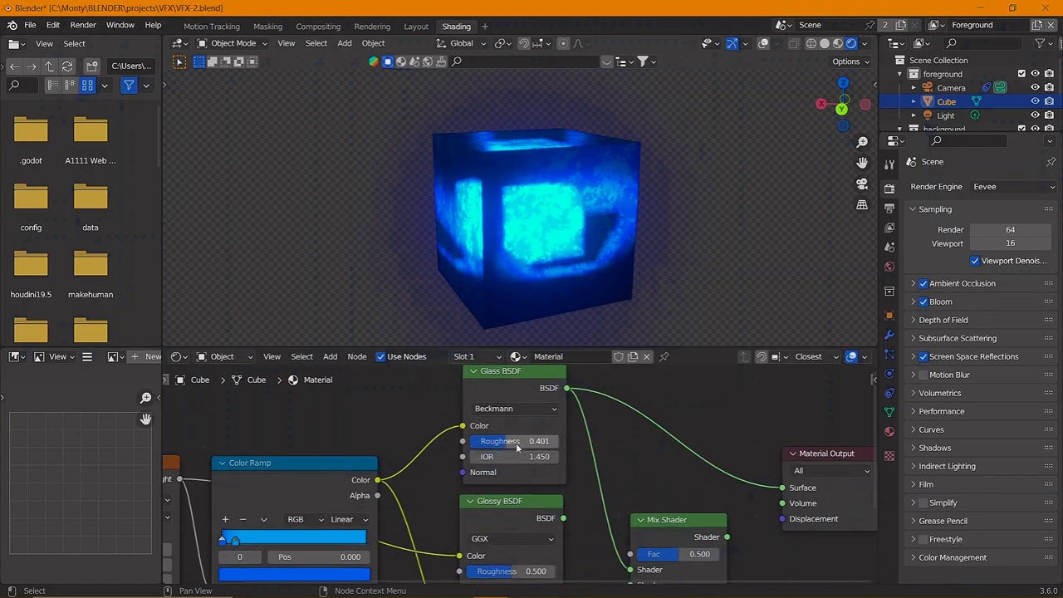
left_click_drag(515, 441, 565, 441)
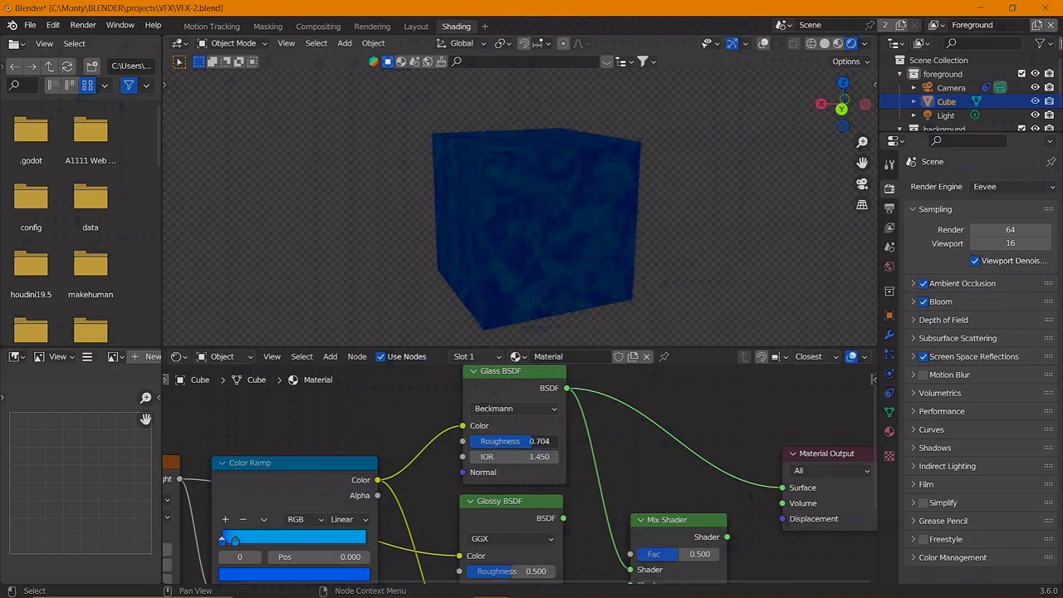
left_click_drag(515, 441, 548, 441)
left_click_drag(515, 457, 465, 457)
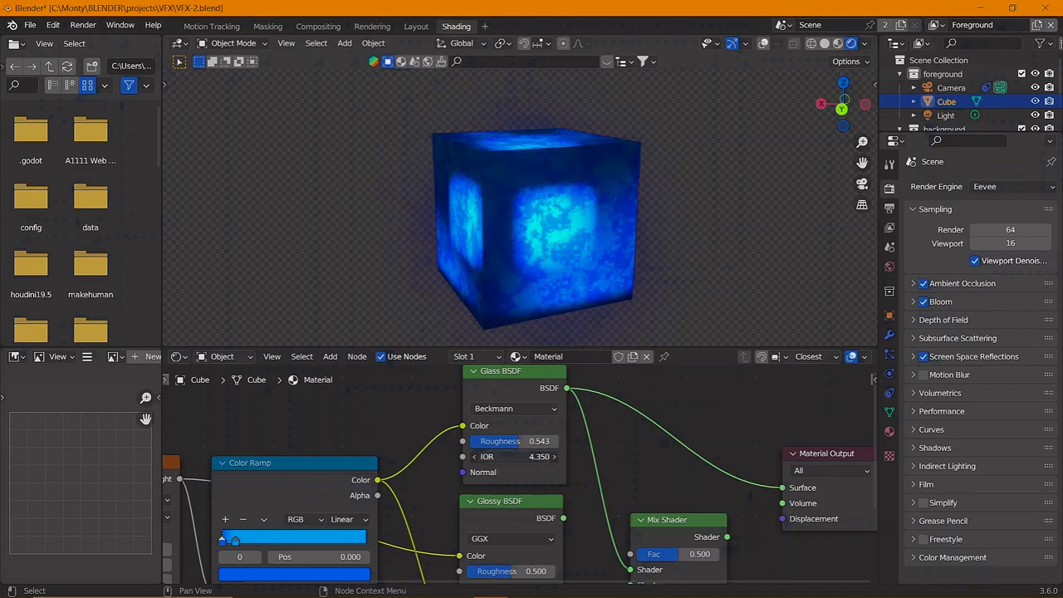
key("ctrl+z")
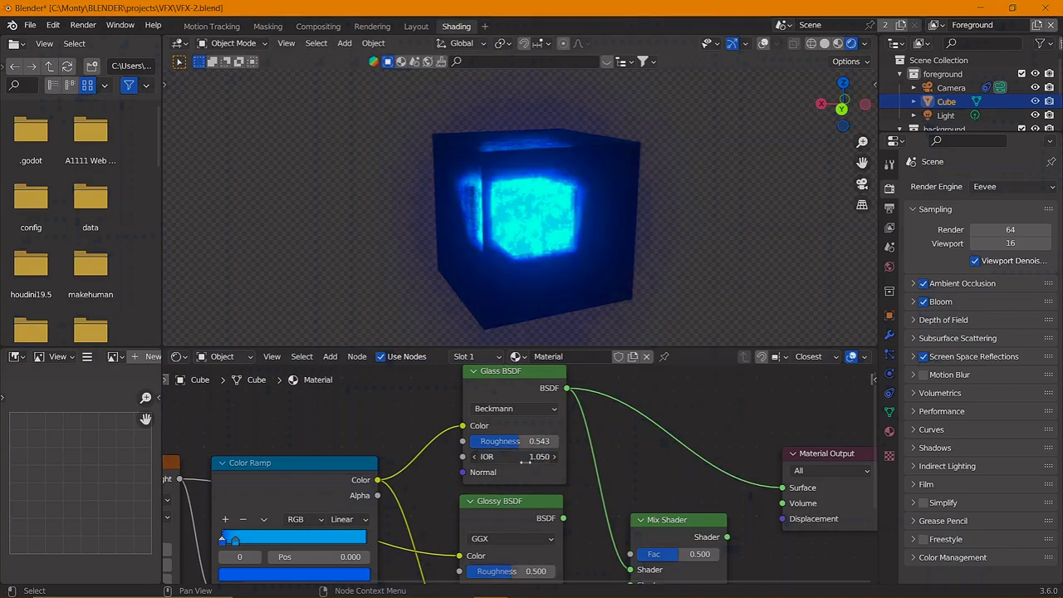
Step: Move a Color Ramp stop to 0.760 and test glass colour and IOR changes, restoring IOR 1.450
scroll(587, 427, "down", 2)
left_click_drag(292, 490, 373, 490)
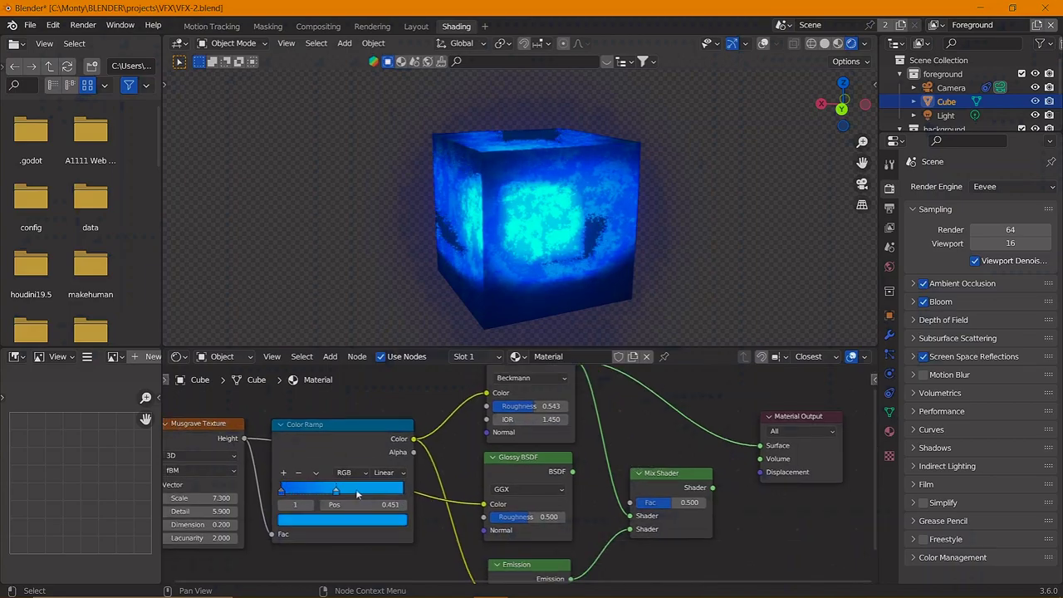
left_click_drag(486, 393, 453, 415)
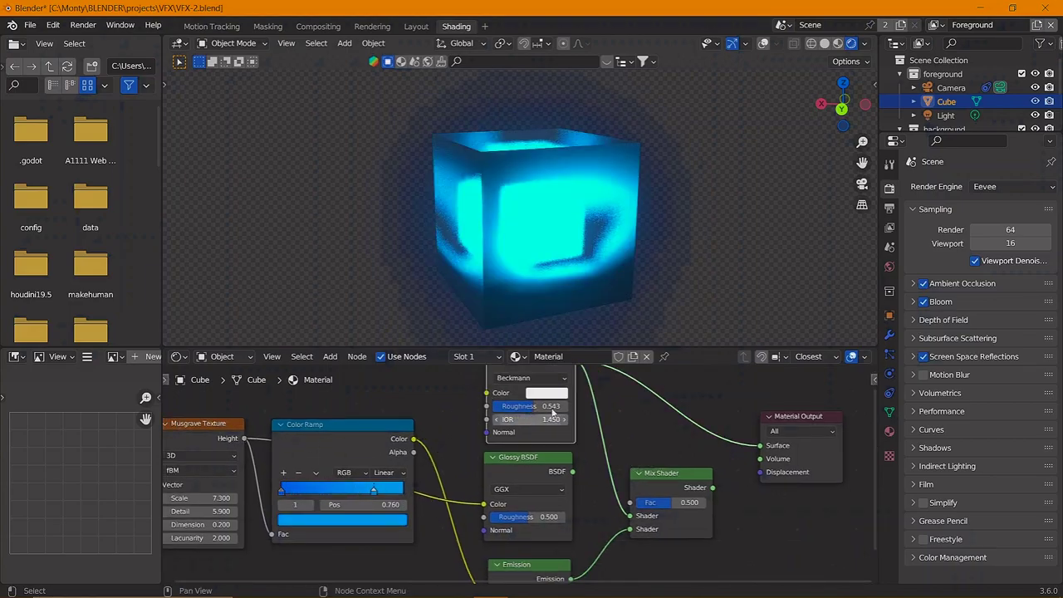
scroll(507, 432, "down", 1)
left_click(526, 442)
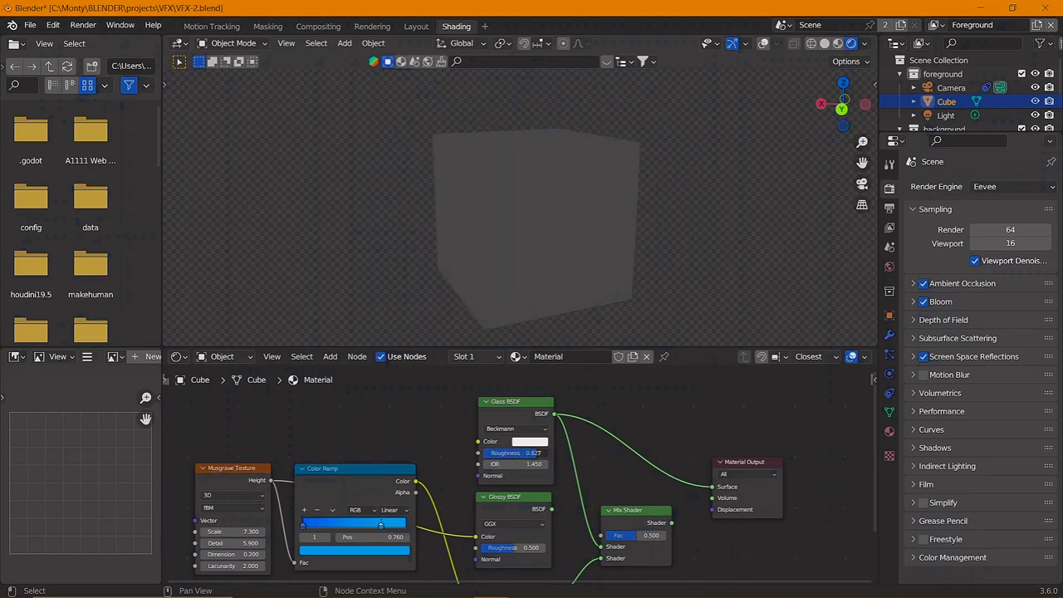
mouse_move(532, 241)
middle_mouse_down()
mouse_move(475, 248)
mouse_move(460, 279)
middle_mouse_up()
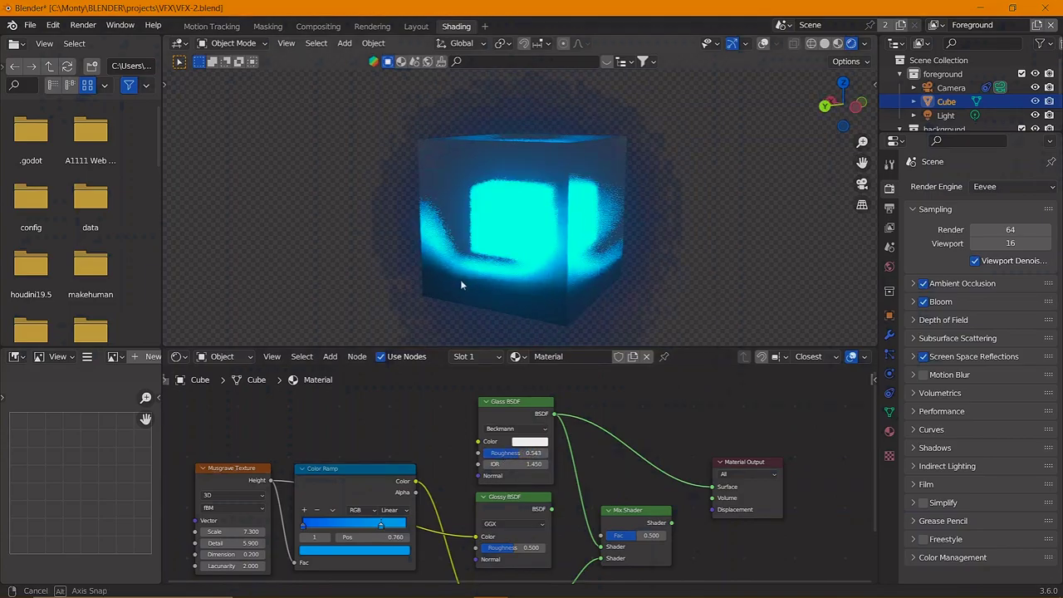
left_click_drag(515, 464, 491, 463)
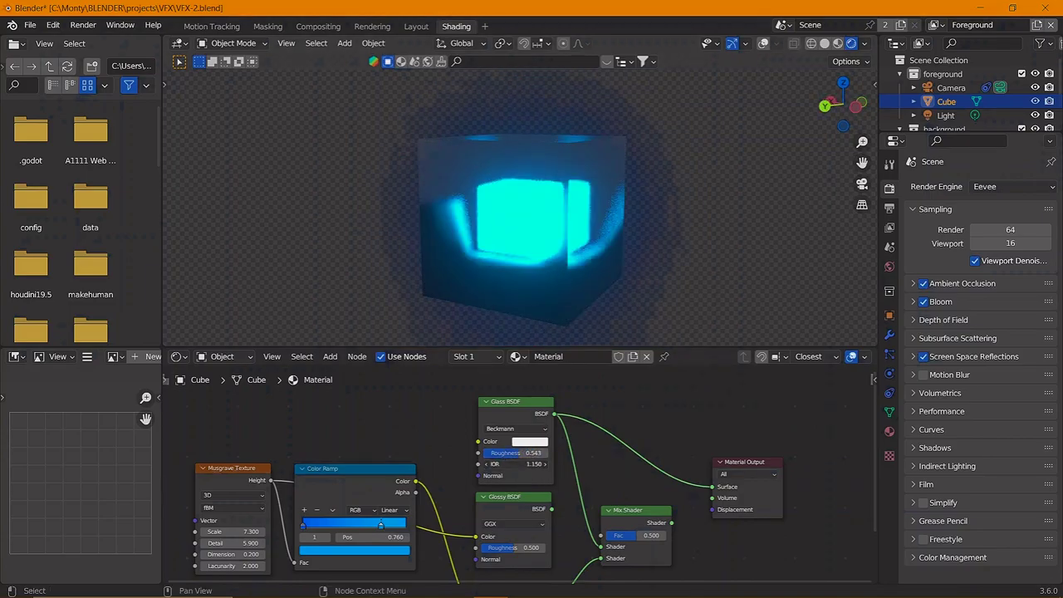
key("ctrl+z")
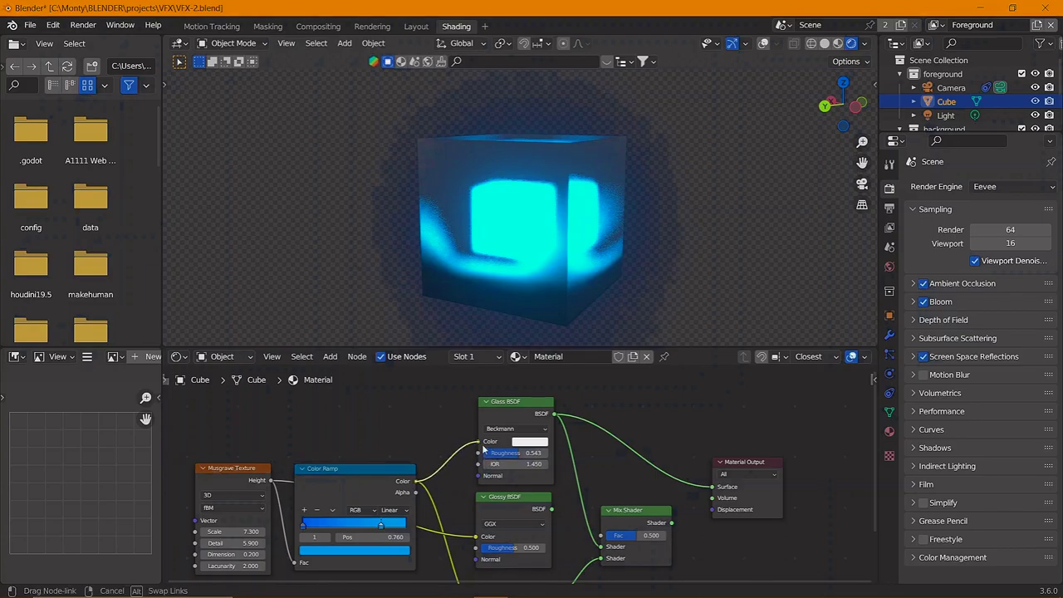
Step: Link the Color Ramp to glass colour, Musgrave Height to Roughness, and Color Ramp Alpha to Normal
left_click_drag(483, 449, 480, 443)
left_click_drag(269, 483, 479, 453)
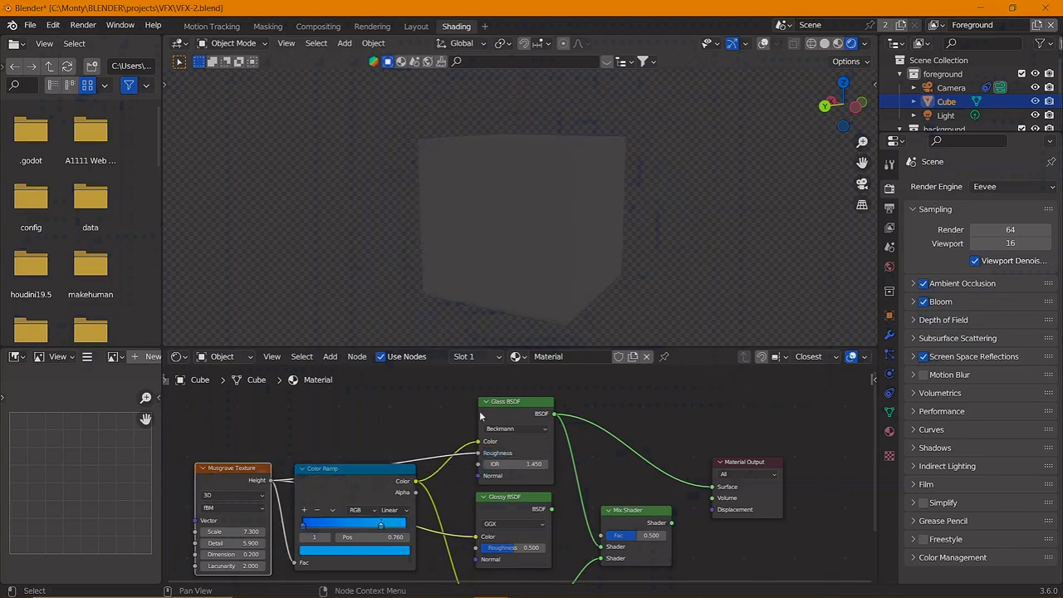
middle_click_drag(545, 281, 548, 293)
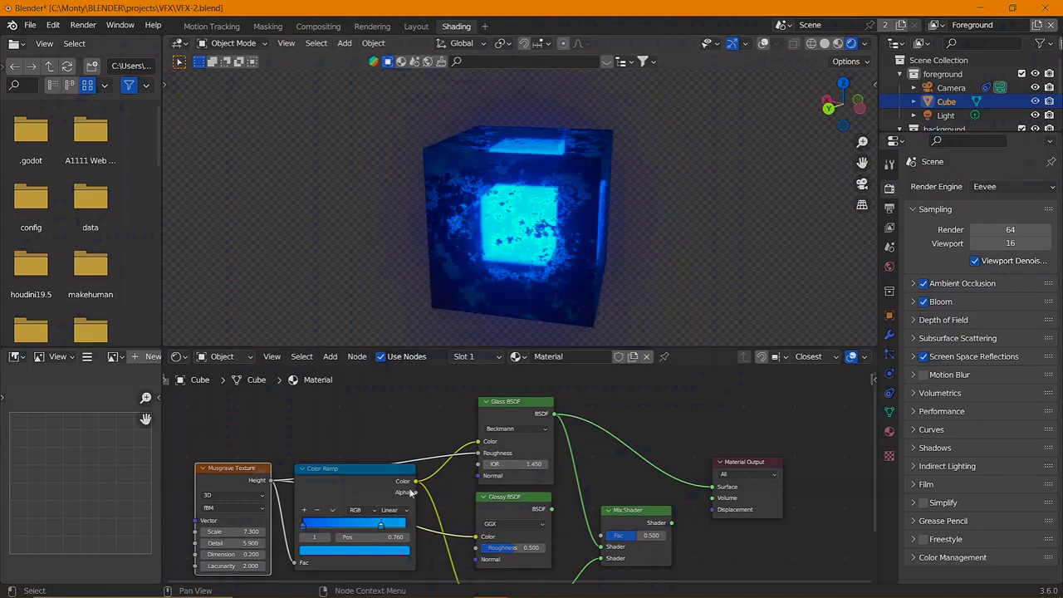
left_click_drag(412, 493, 481, 476)
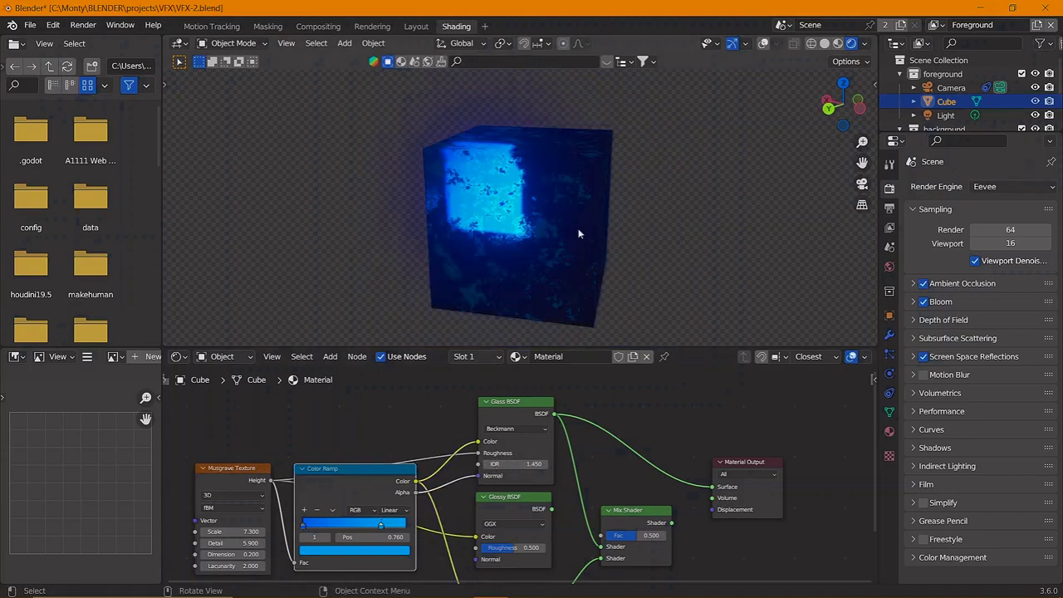
mouse_move(651, 187)
middle_mouse_down()
mouse_move(401, 214)
mouse_move(474, 240)
middle_mouse_up()
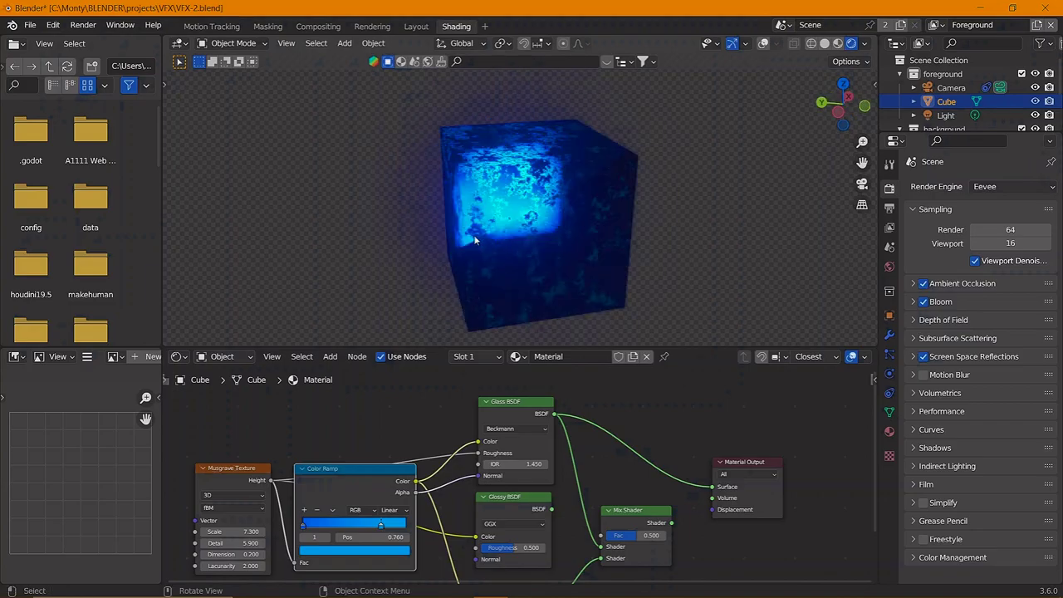
key("KP_0")
Step: Enable viewport overlays in camera view and play back the footage with the tracked glowing cube
left_click(764, 43)
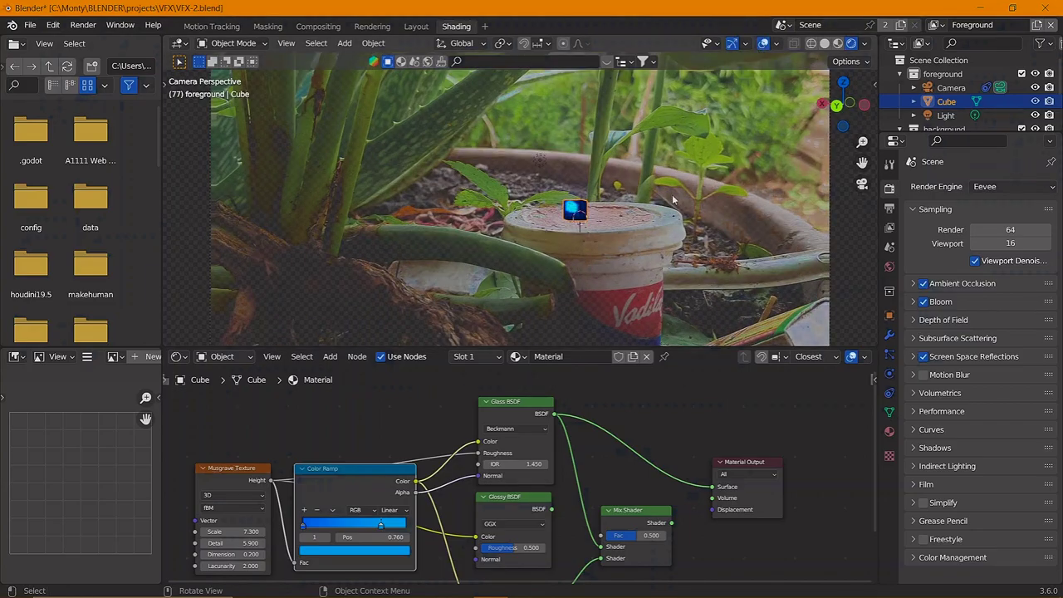
key("space")
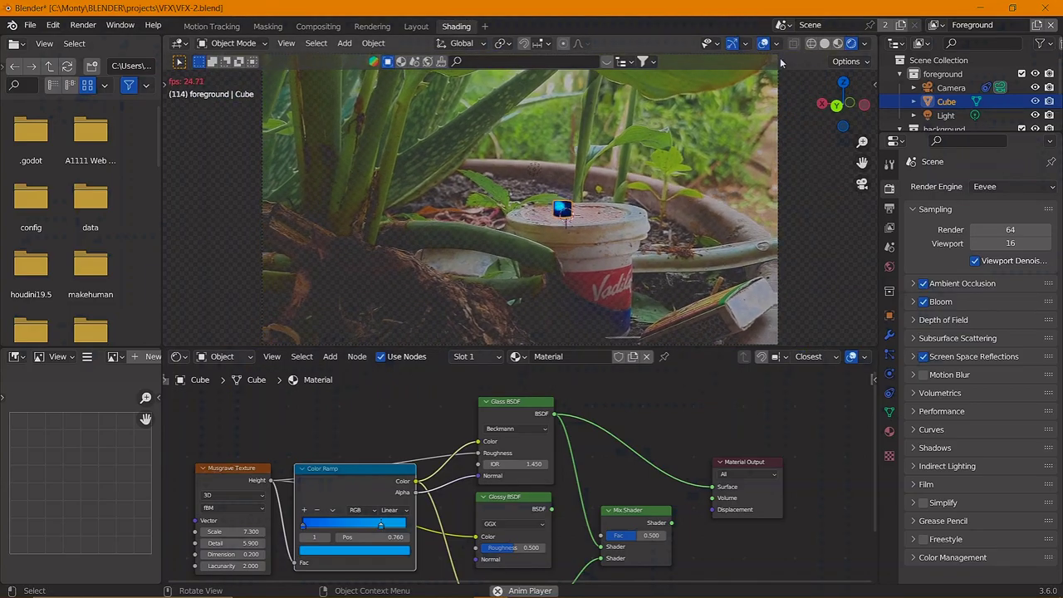
right_click(810, 222)
key("Escape")
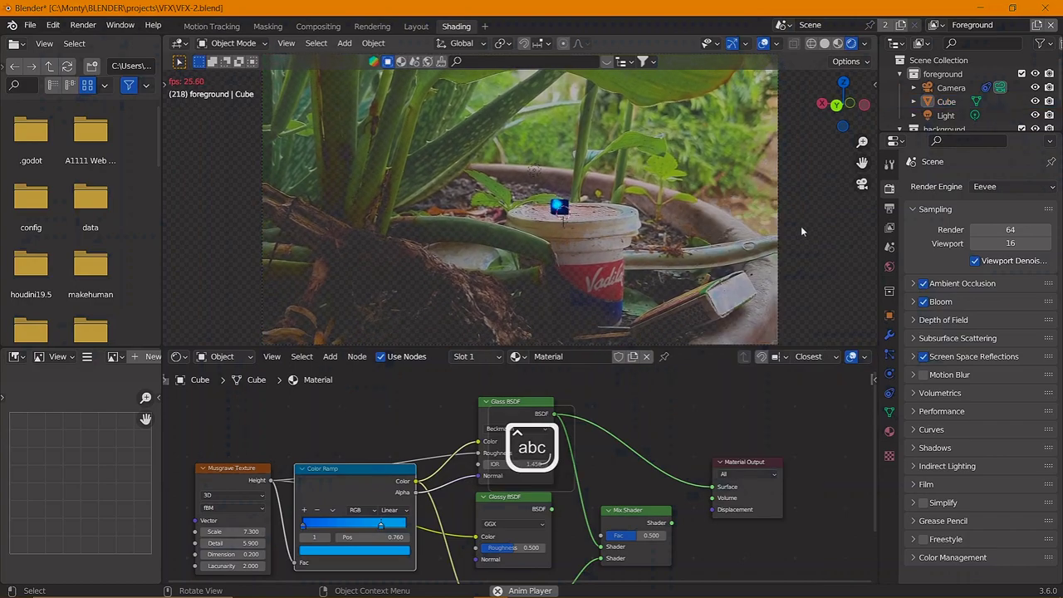
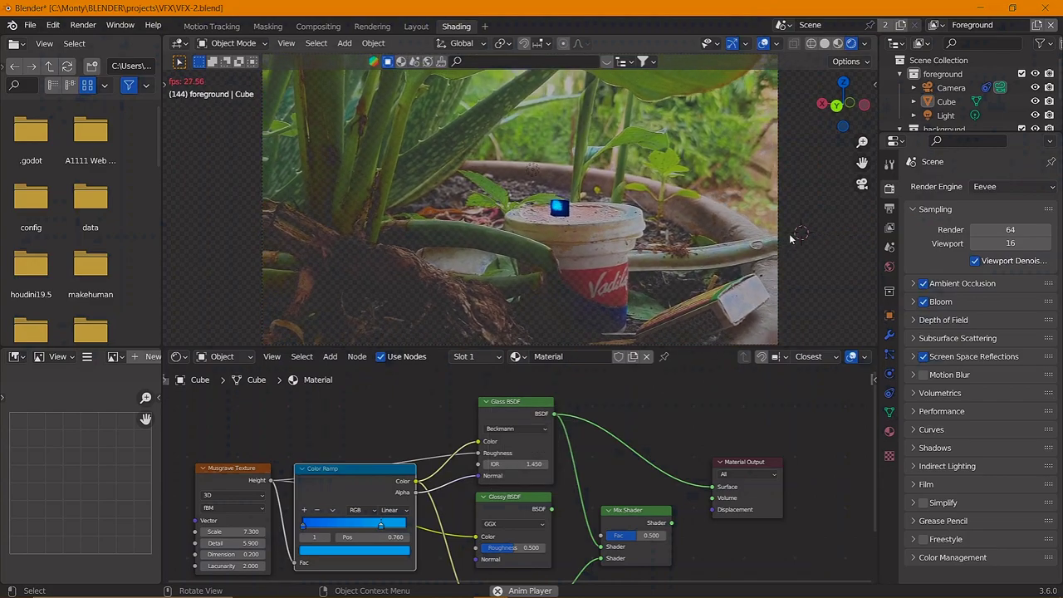
Step: Stop playback, switch the viewport to Solid shading and go to the Layout workspace
key("space")
left_click(824, 44)
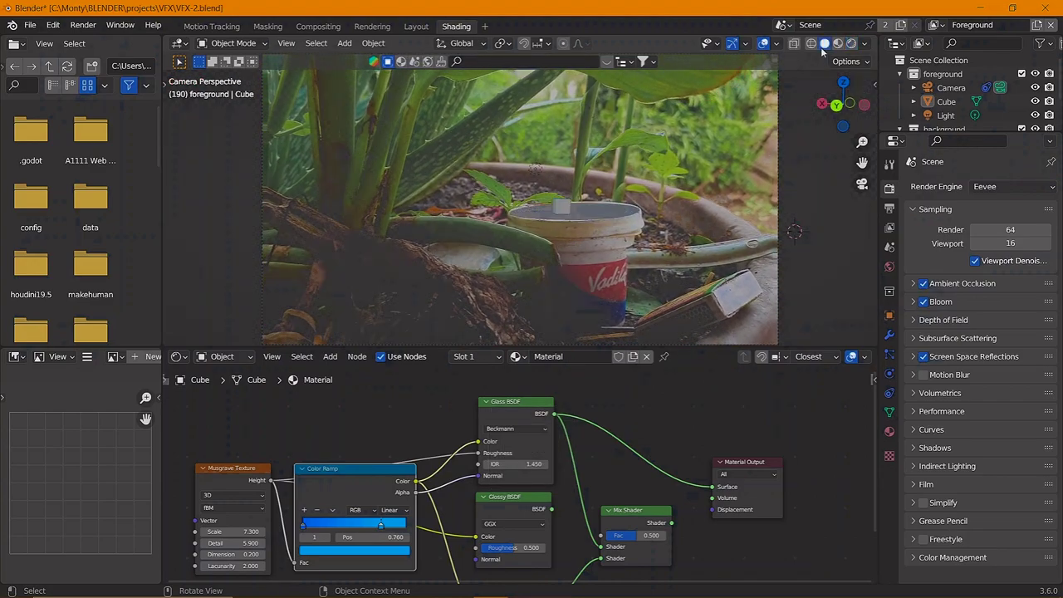
left_click(484, 31)
left_click(416, 26)
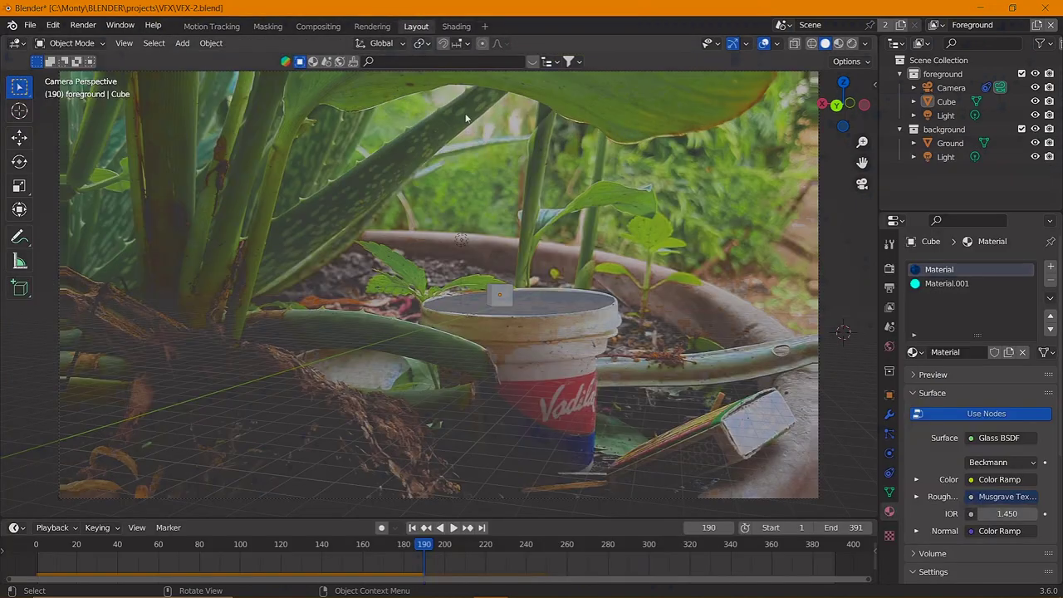
Step: Orbit out of the camera view to see the cube above the ground plane
middle_click_drag(466, 119, 513, 315)
scroll(471, 294, "up", 5)
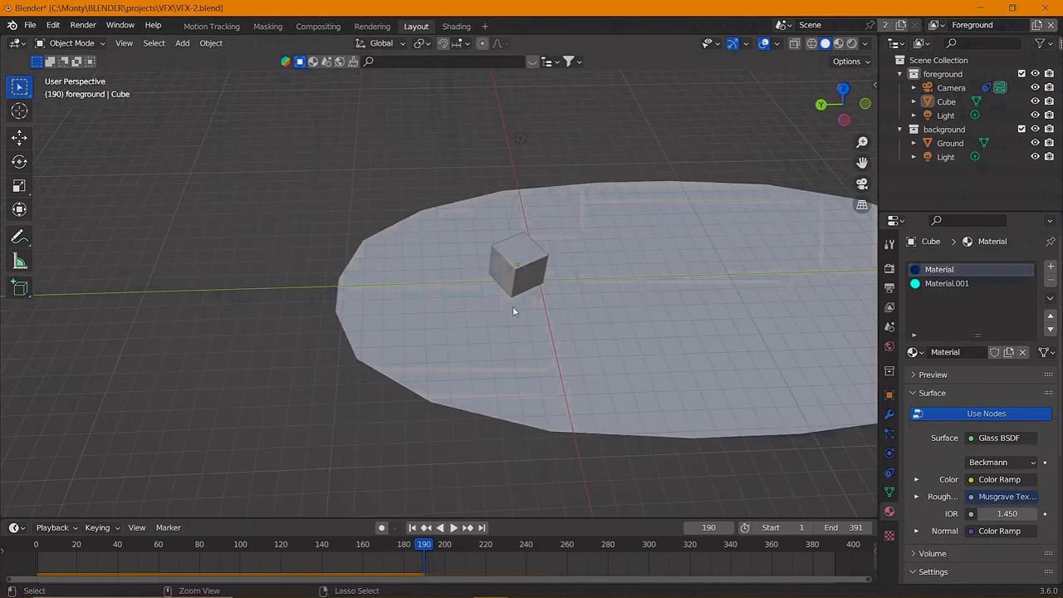
middle_click_drag(581, 366, 618, 302)
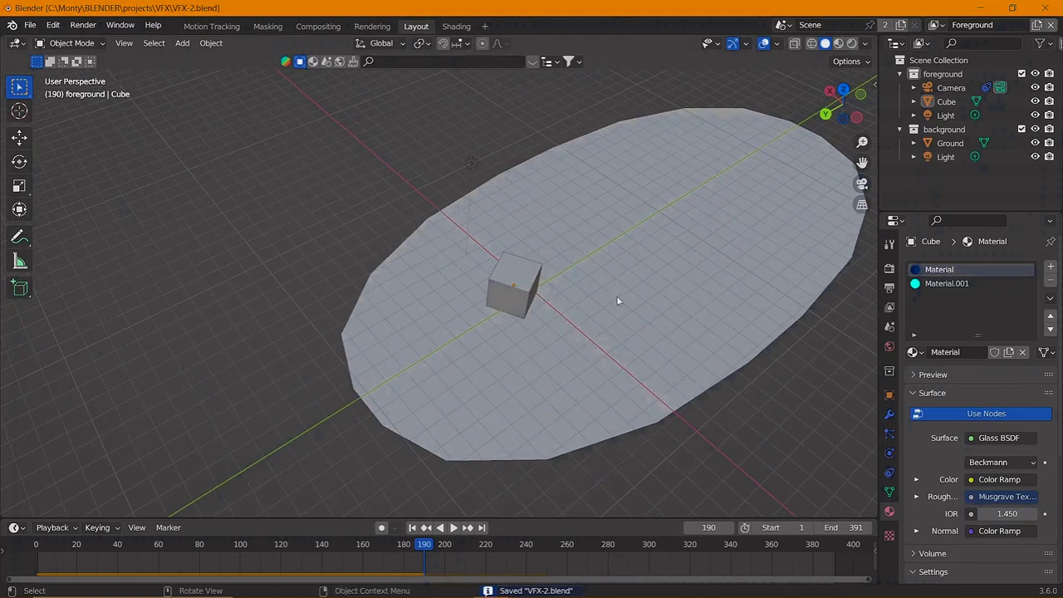
key("shift+a")
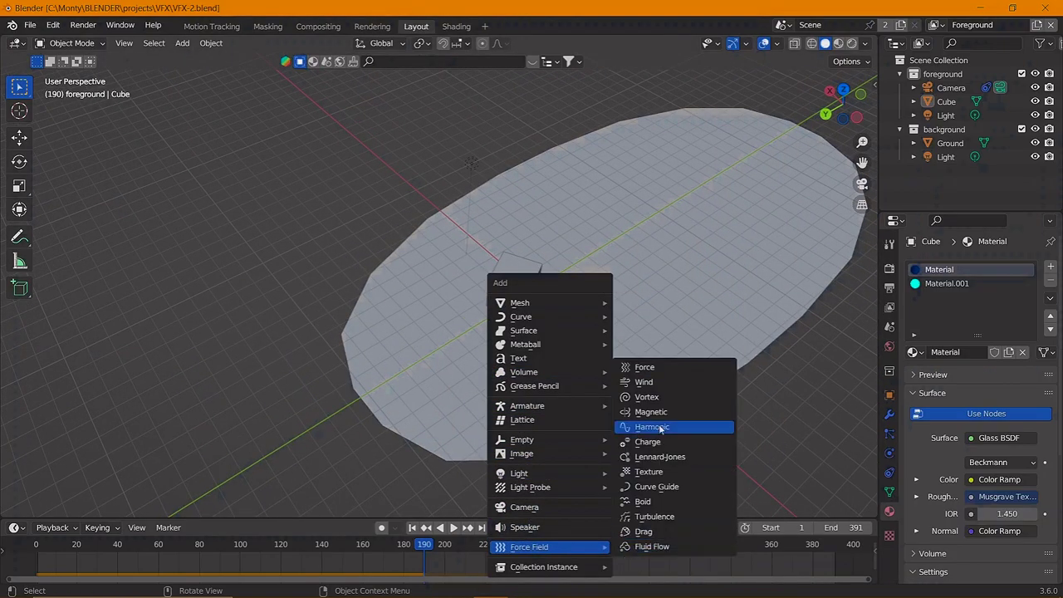
mouse_move(529, 546)
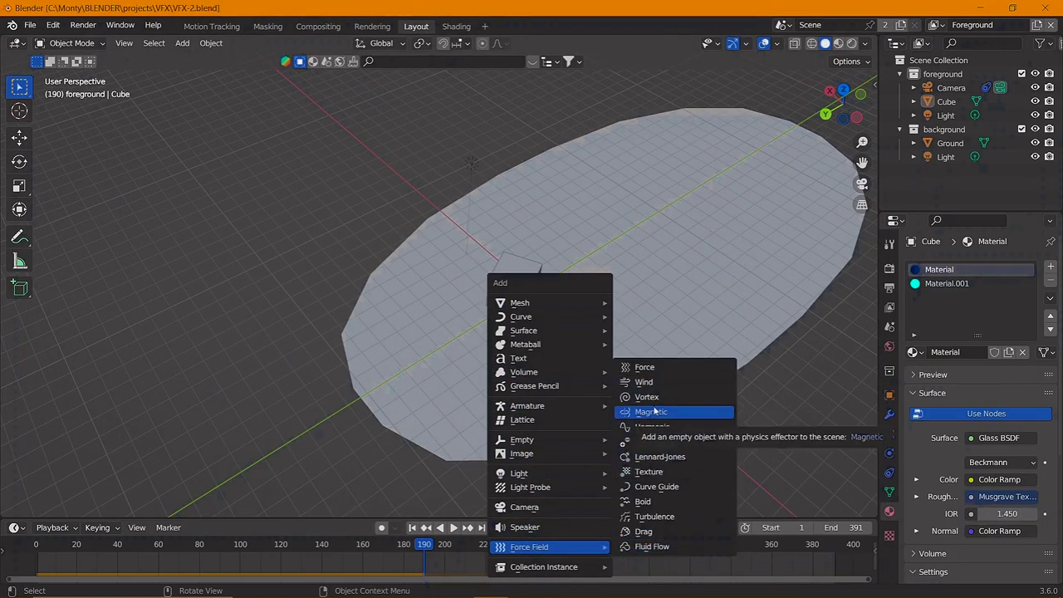
Step: Add a Vortex force field at the ground centre and scale it up
left_click(651, 413)
scroll(549, 305, "down", 3)
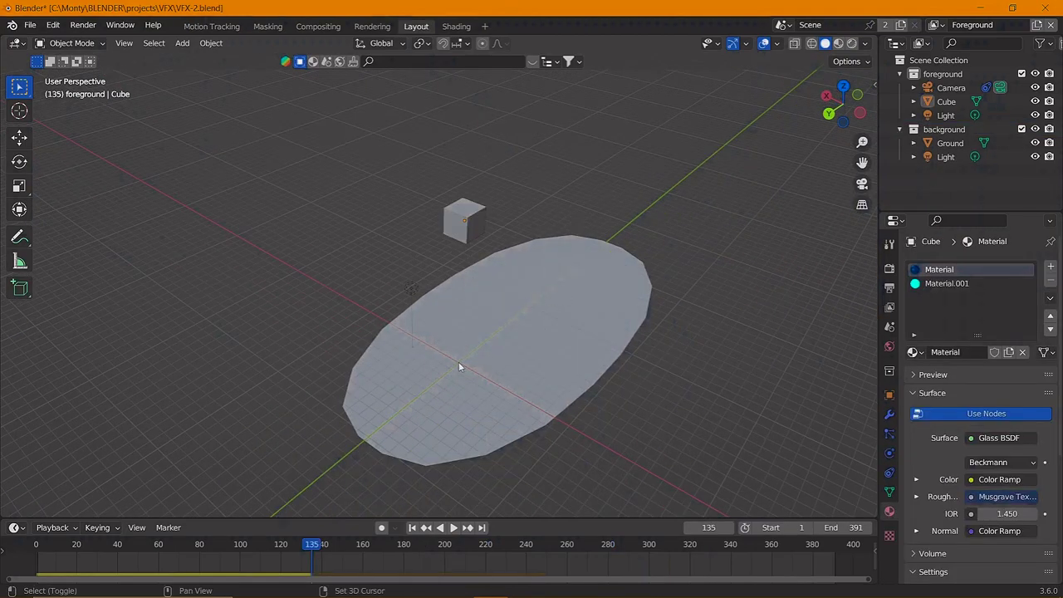
key("shift+a")
left_click(516, 391)
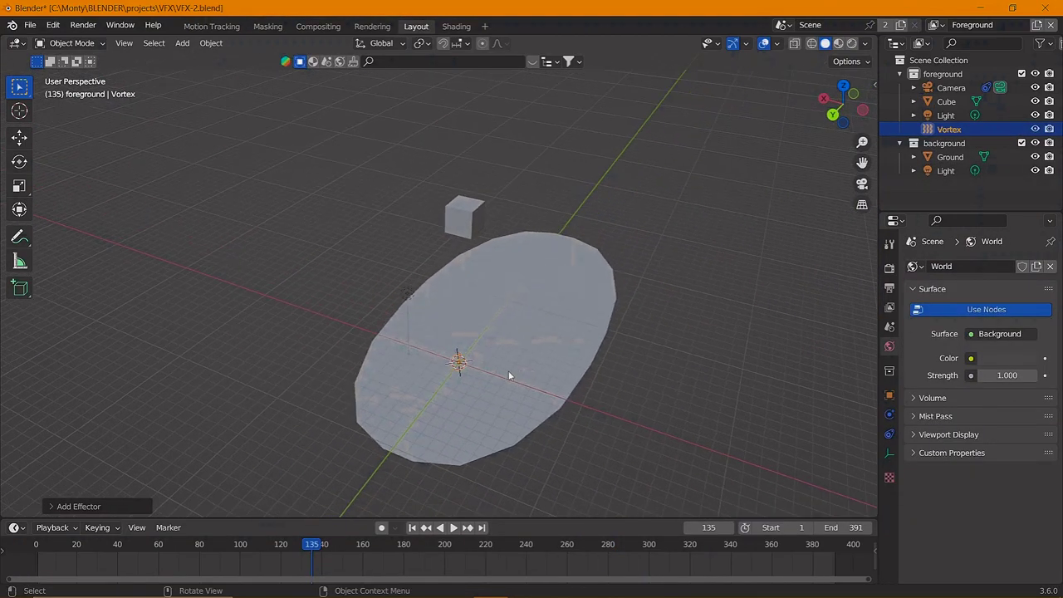
key("s")
left_click(753, 395)
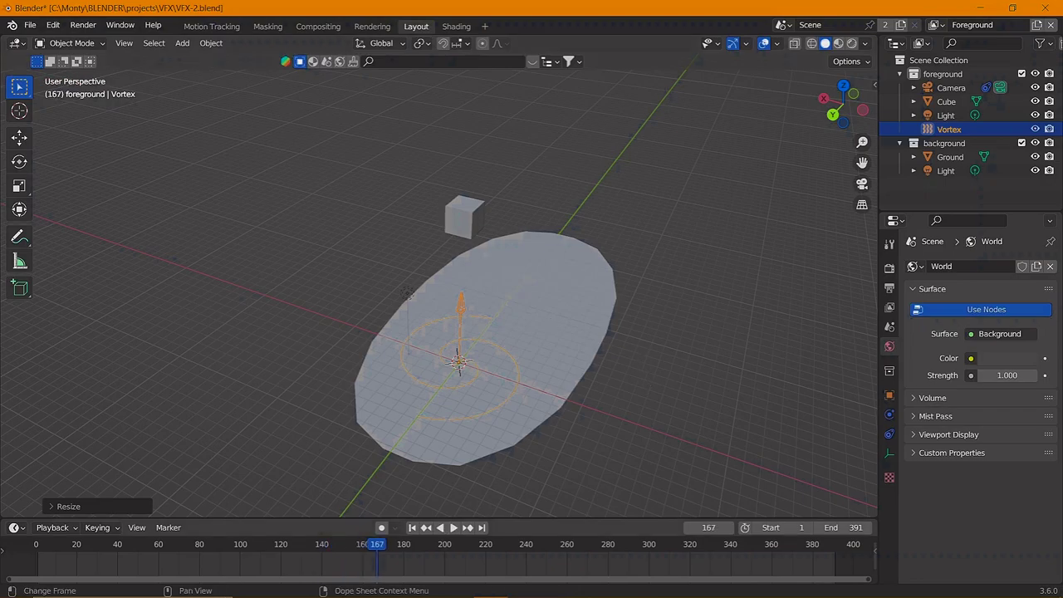
Step: Replay the simulation and inspect the cube's Physics settings
key("shift+Left")
key("space")
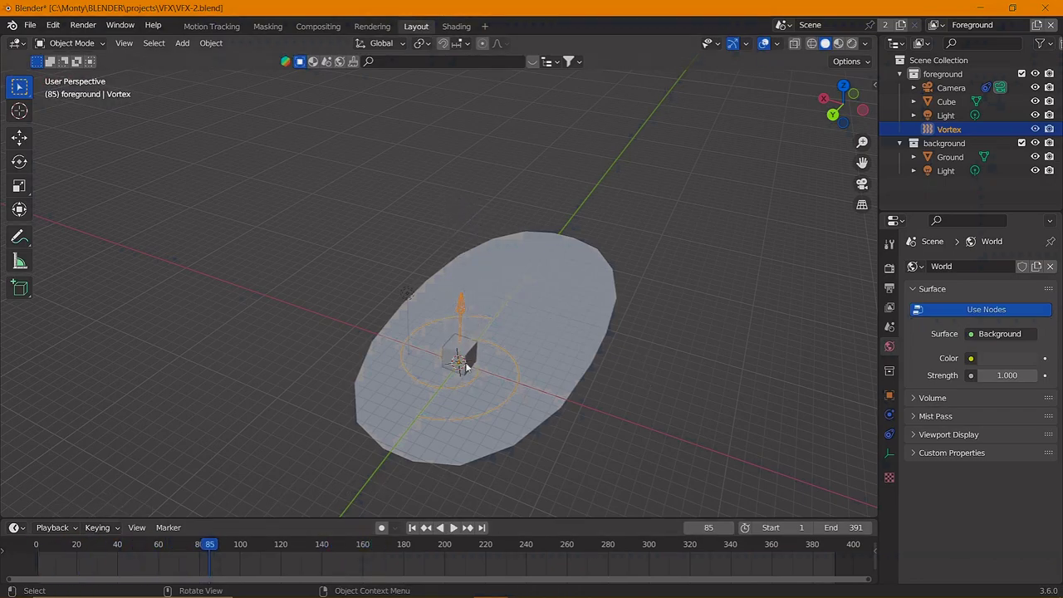
left_click(461, 355)
left_click(889, 510)
scroll(925, 491, "down", 3)
scroll(939, 494, "down", 1)
left_click(890, 452)
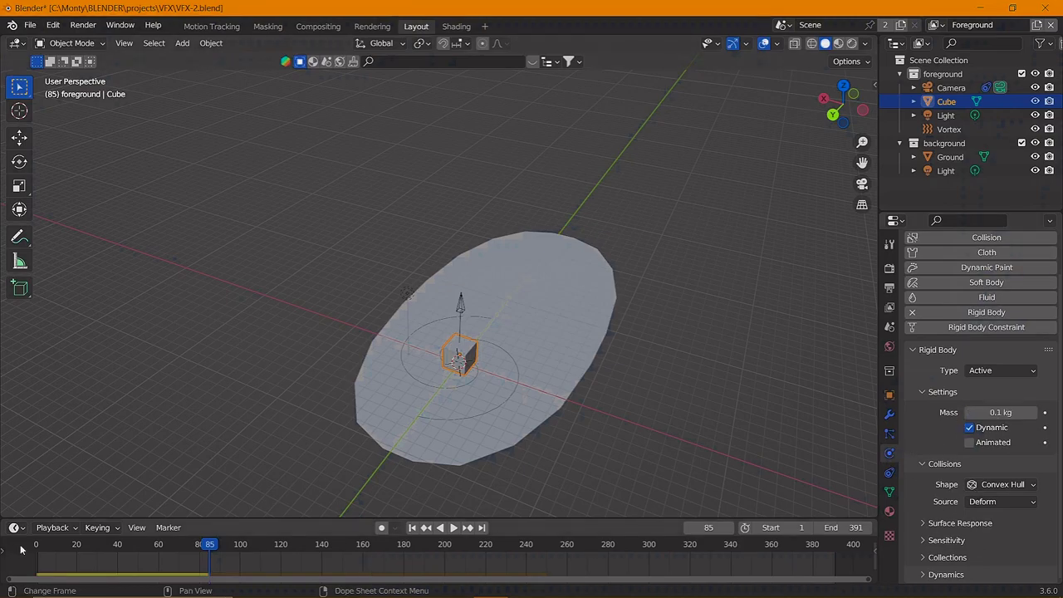
Step: Replay the simulation, check the Ground's physics, then select the Vortex
key("shift+Left")
key("space")
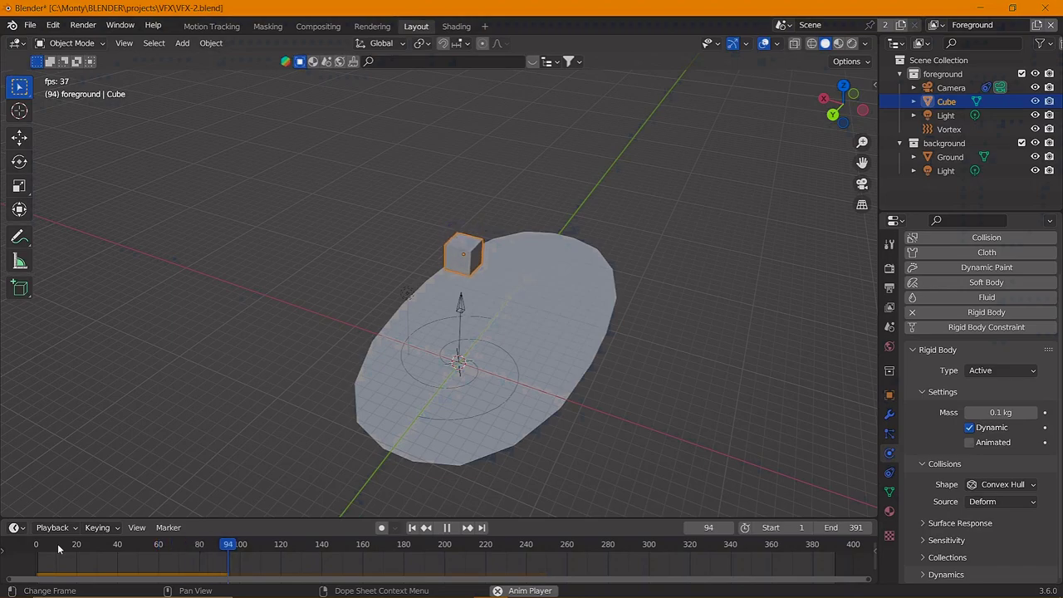
left_click(455, 344)
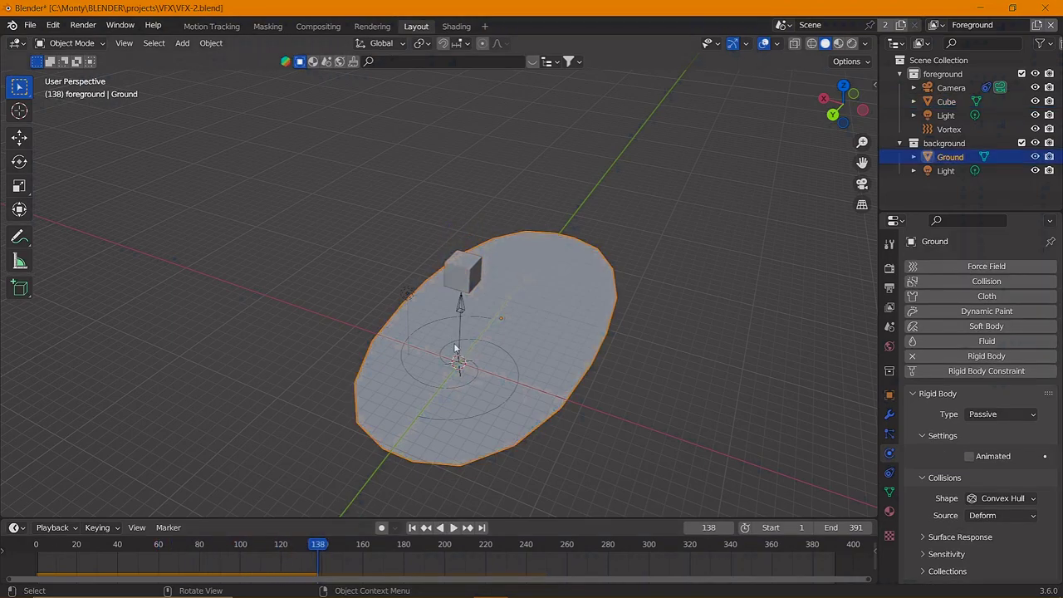
left_click(455, 349)
Step: Move the Vortex horizontally to a new position and replay the simulation
key("g")
key("shift+z")
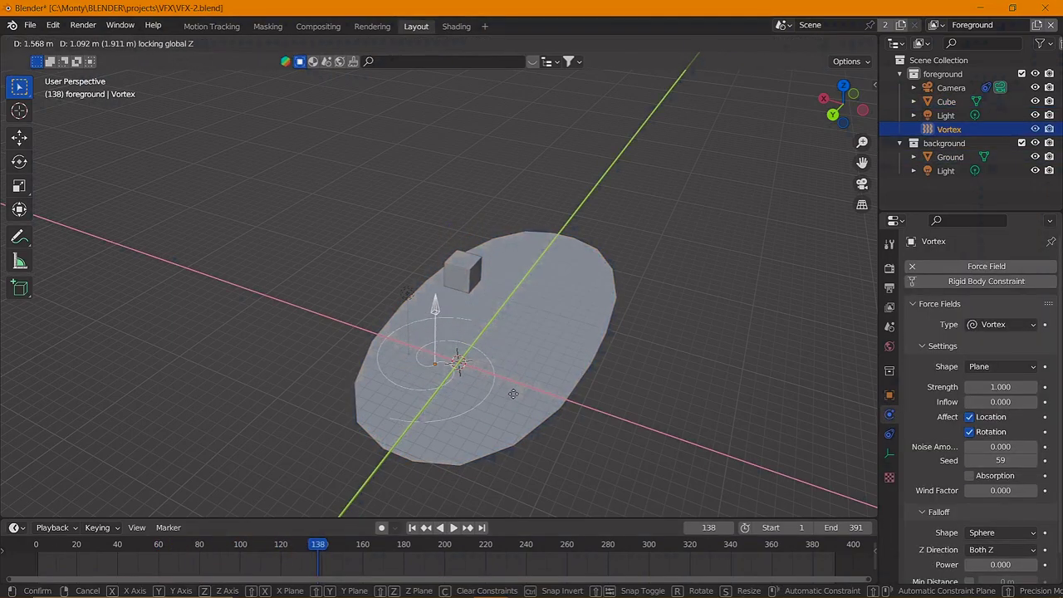
left_click(514, 393)
left_click(37, 551)
key("space")
Step: Raise the Vortex Strength to 26.1, leaving the field in place, and replay
left_click_drag(1001, 387, 1030, 387)
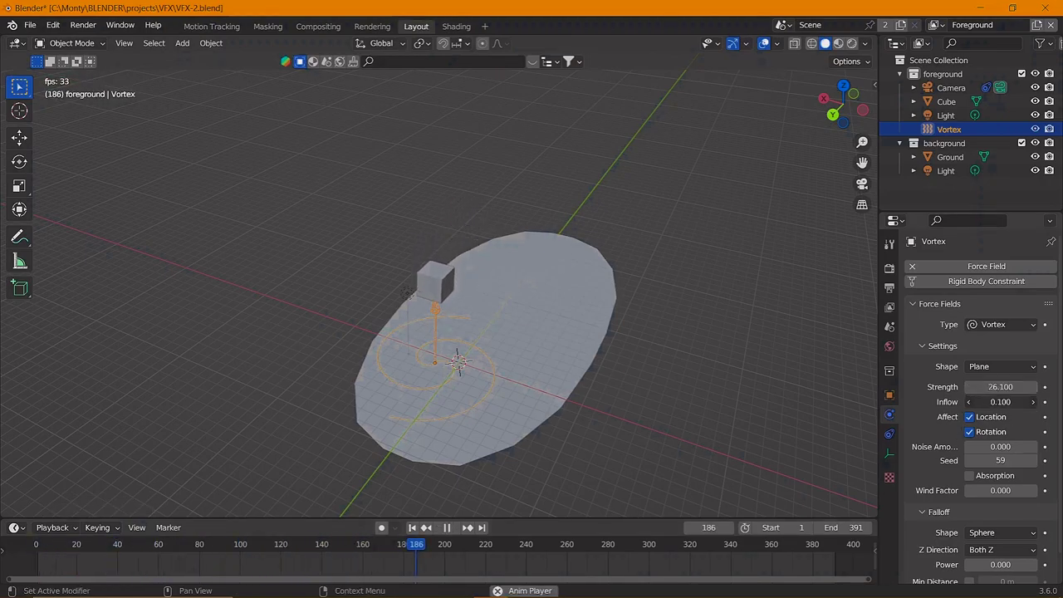
key("space")
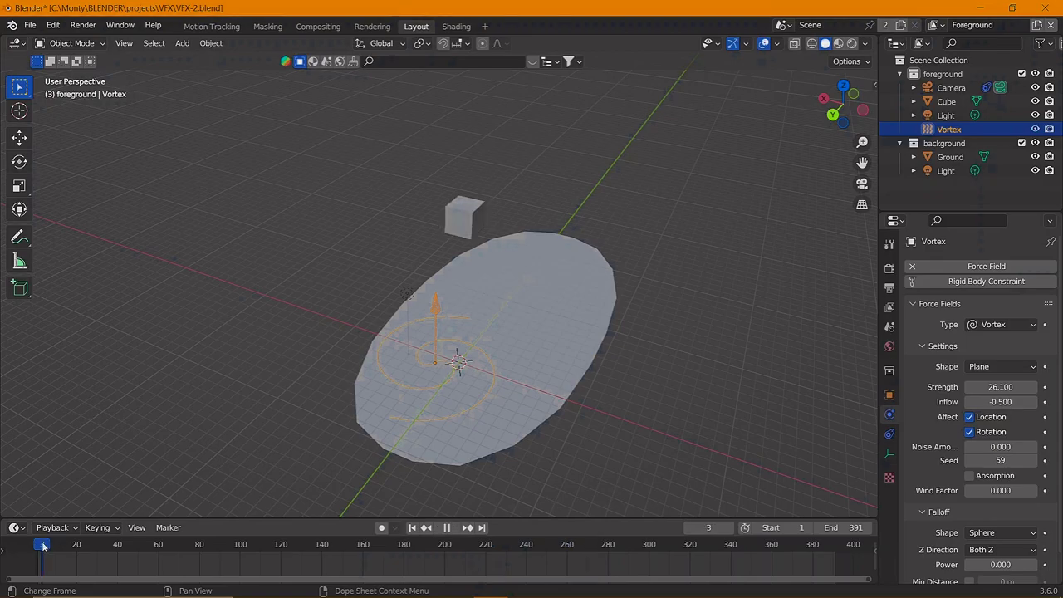
key("space")
key("g")
key("shift+z")
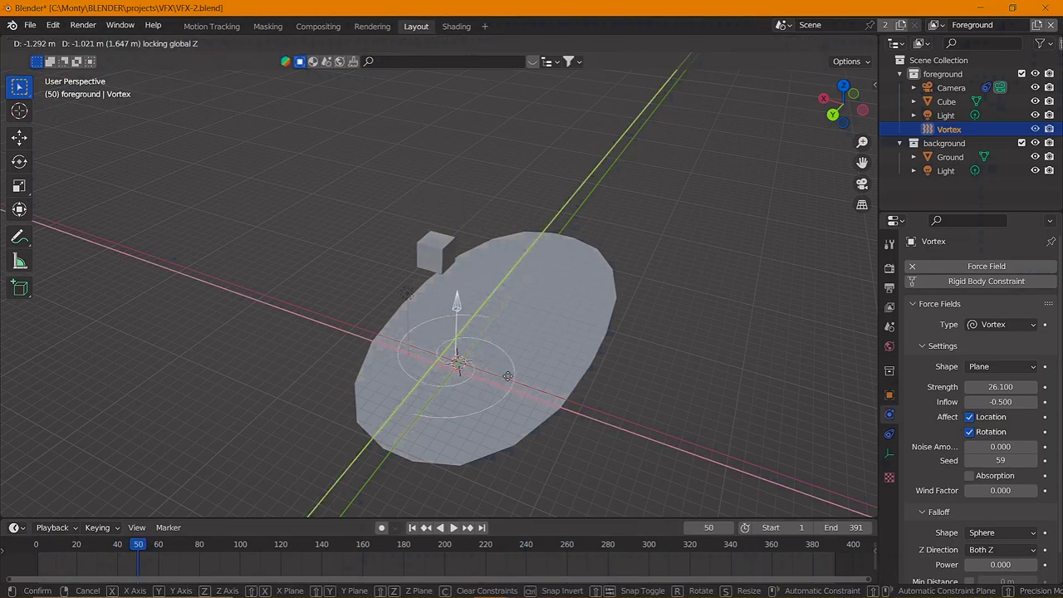
key("Escape")
key("space")
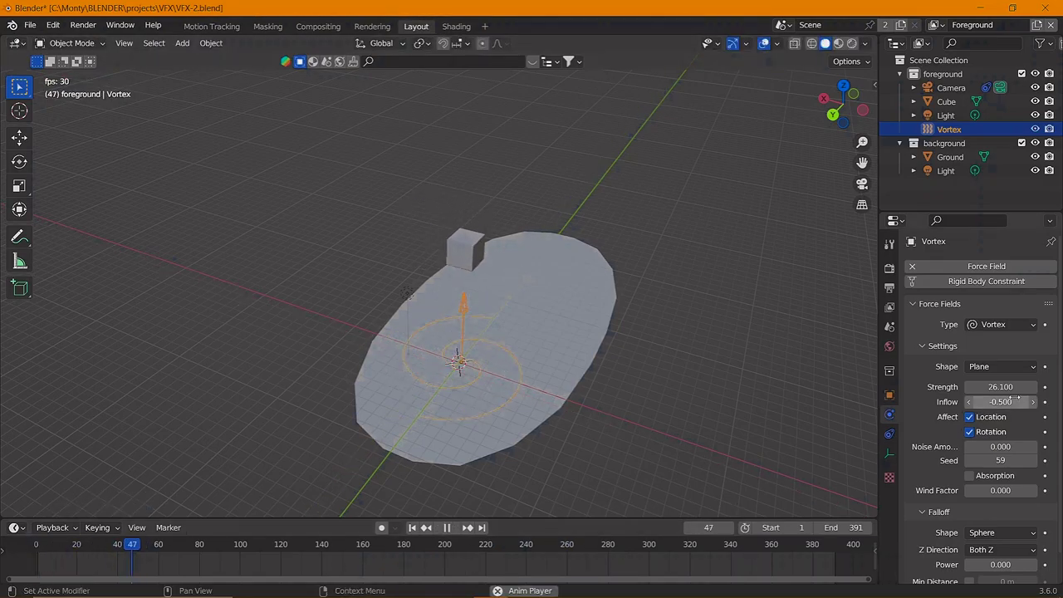
Step: Set the Vortex Inflow to -1.1, replay the simulation and look through the scene camera
left_click(968, 402)
left_click(37, 550)
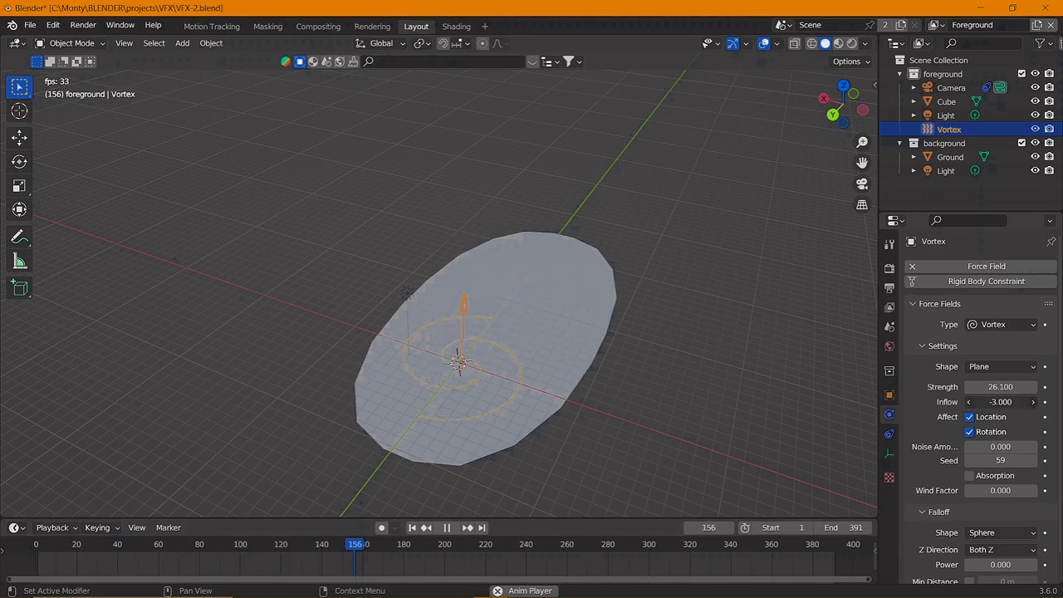
left_click(37, 548)
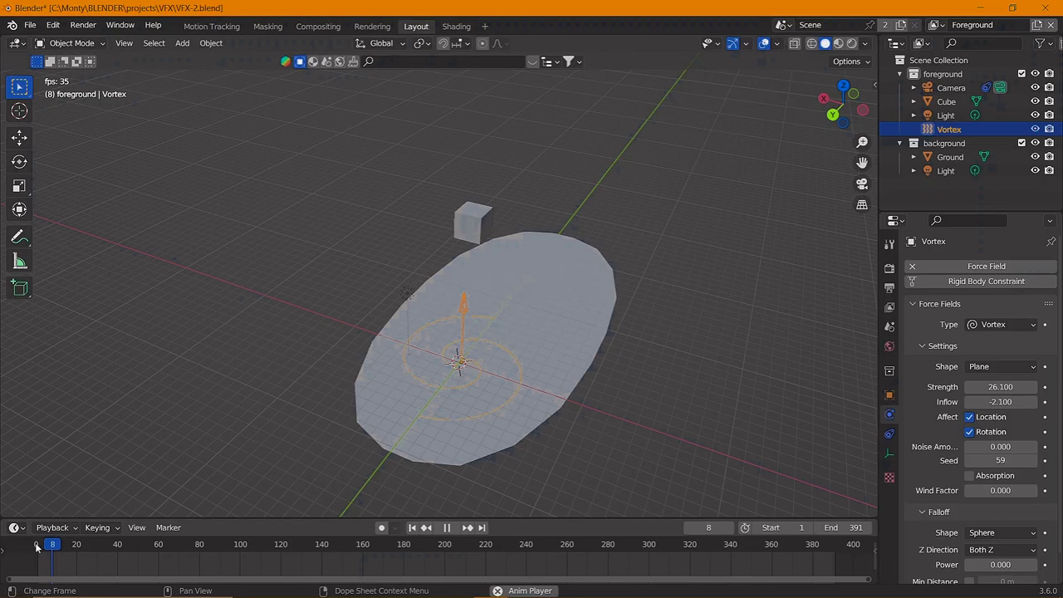
key("space")
left_click(37, 553)
key("space")
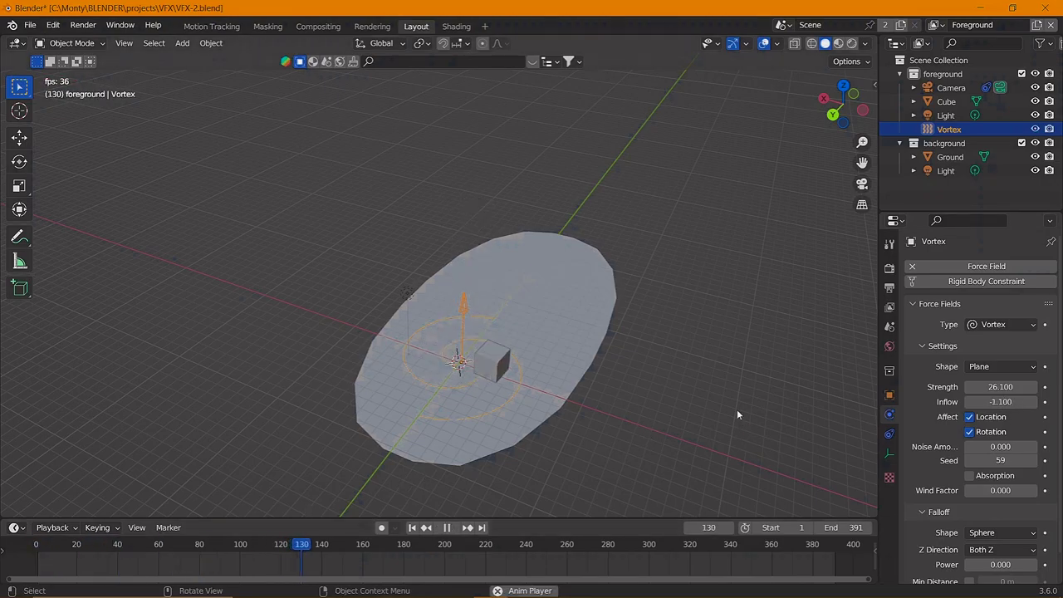
key("KP_0")
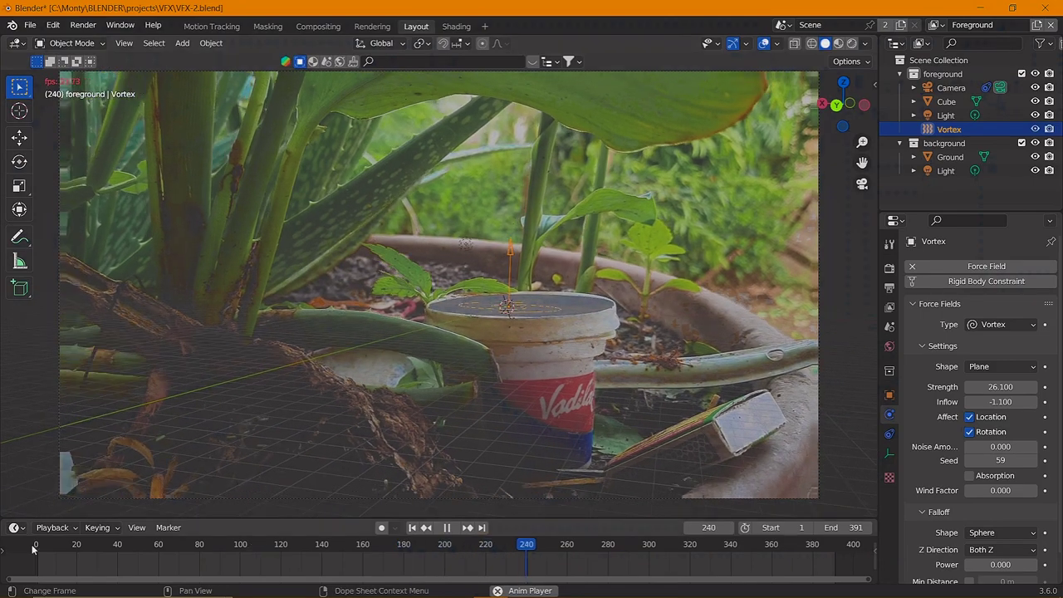
Step: Switch the viewport to Rendered shading, select the camera and play the animation
key("Escape")
left_click(852, 44)
left_click(825, 43)
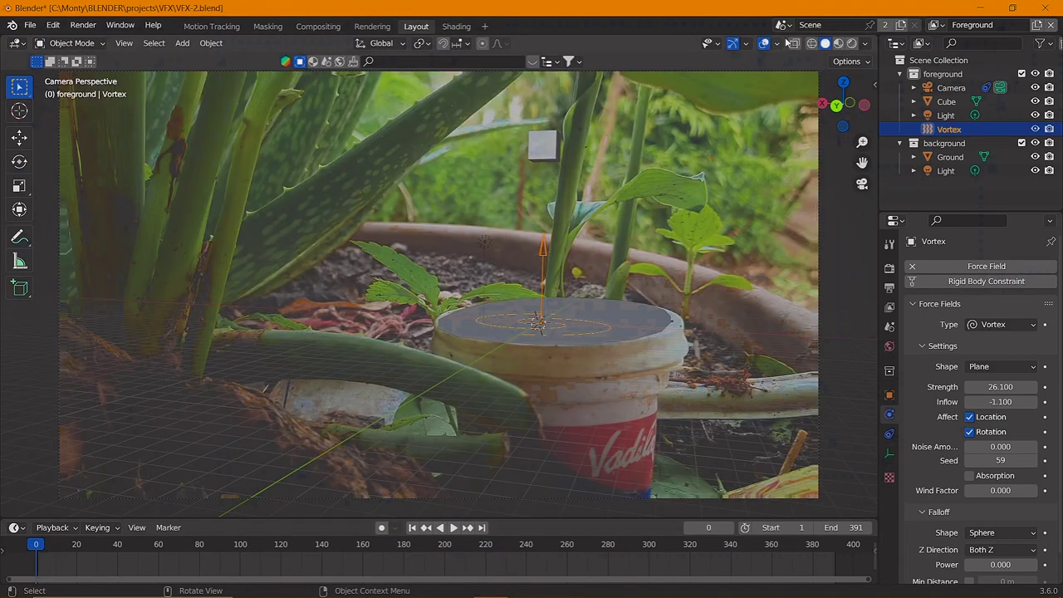
left_click(852, 43)
left_click(821, 207)
key("space")
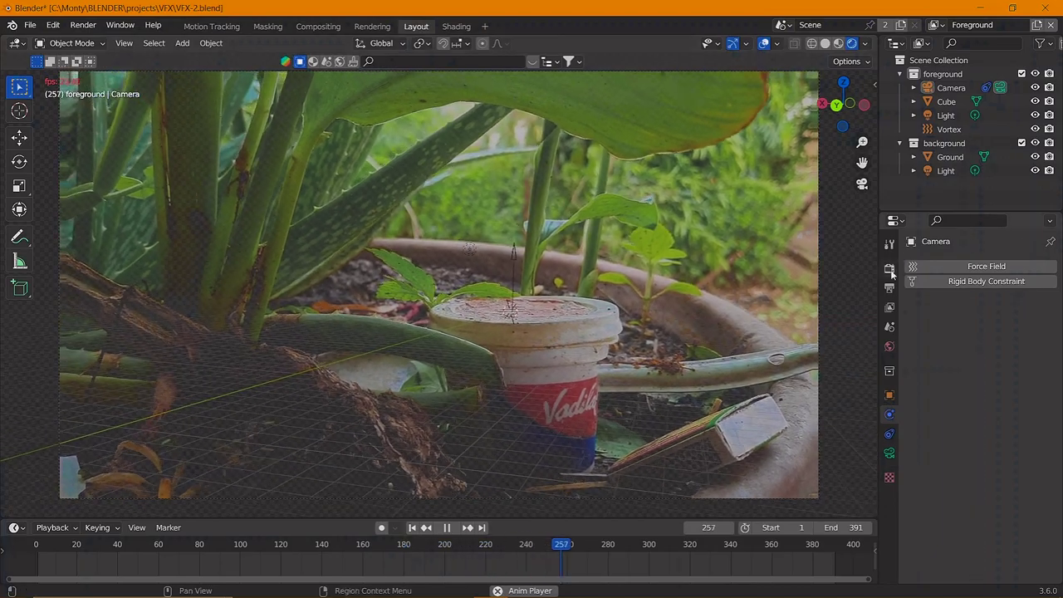
Step: Set the render engine to Cycles and replay the animation to watch the cube land
left_click(889, 267)
left_click(1004, 267)
left_click(989, 309)
key("Escape")
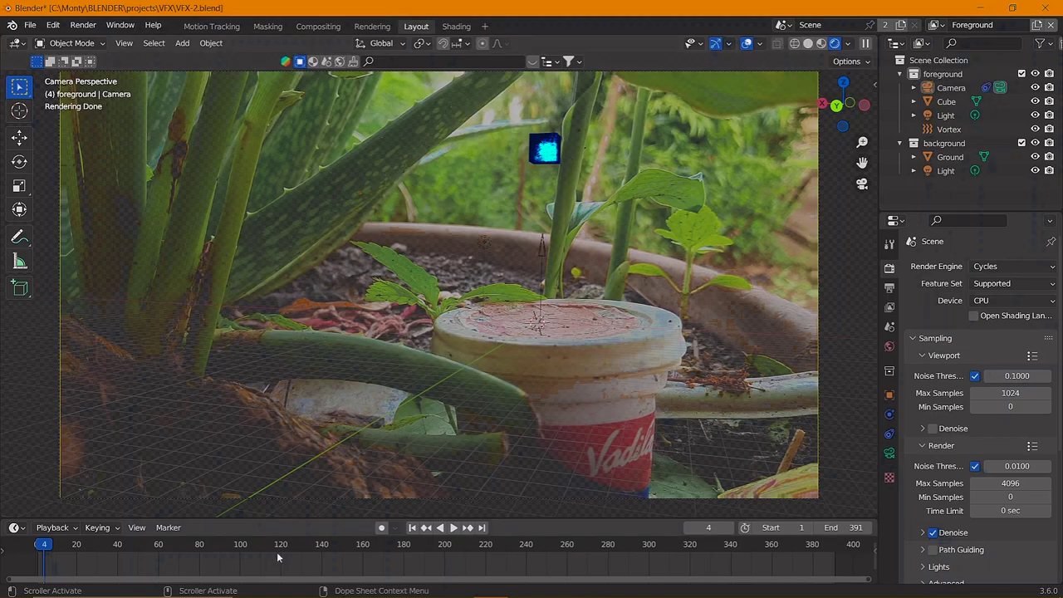
key("space")
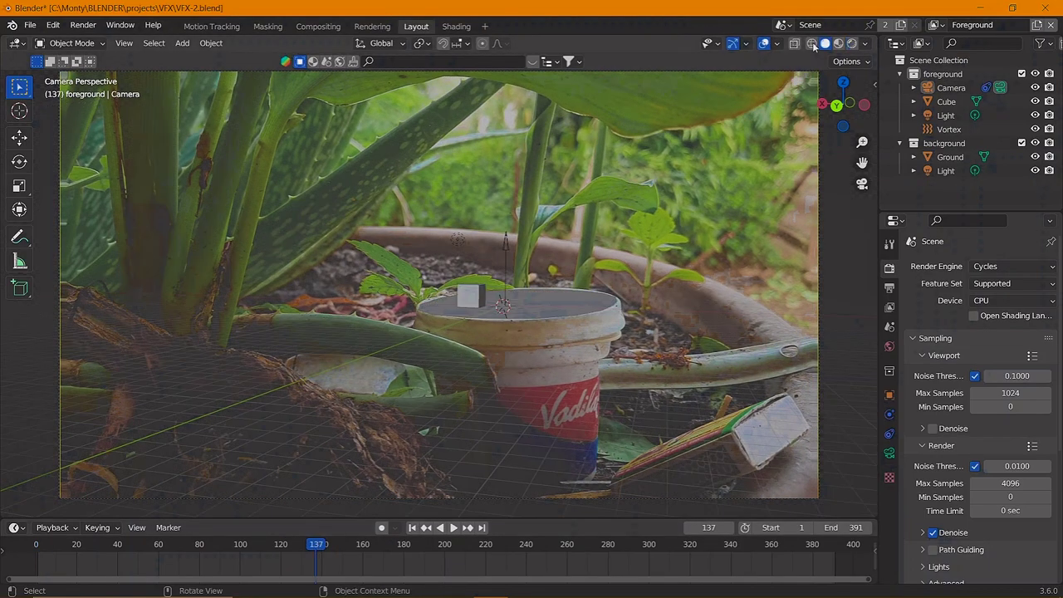
Step: Render the current frame, then close the render window
left_click(83, 25)
left_click(112, 39)
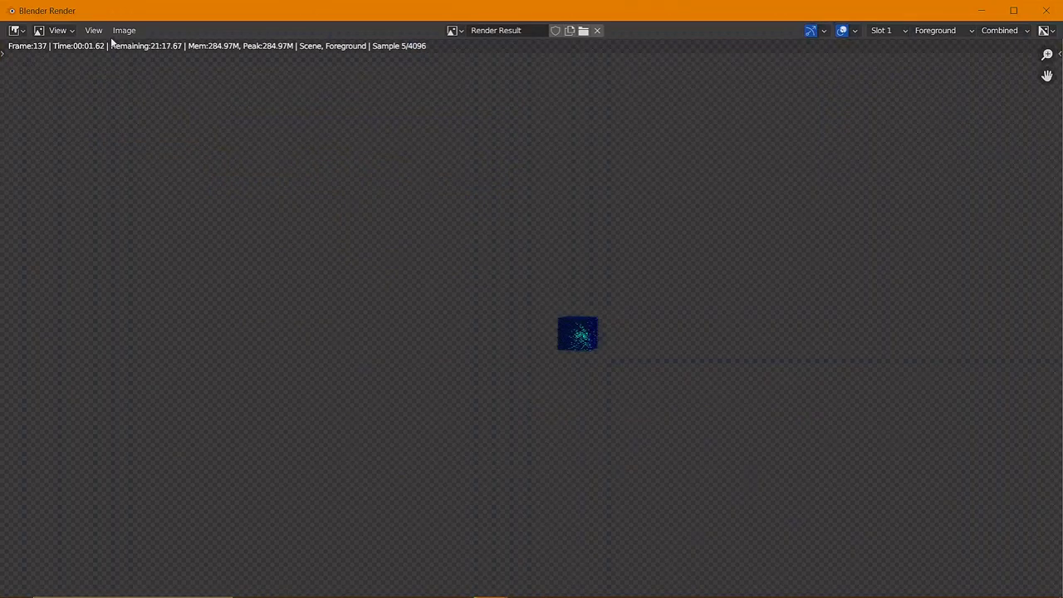
left_click(1046, 10)
Step: Lower the render Max Samples from 4096 to 10
left_click(890, 288)
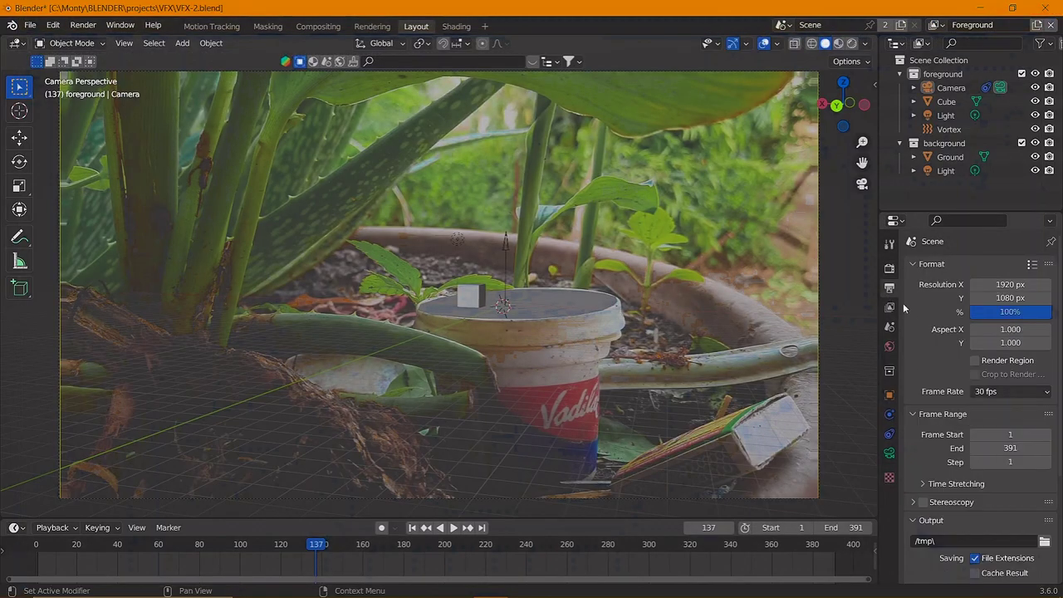
left_click(890, 268)
left_click(1012, 483)
type("10")
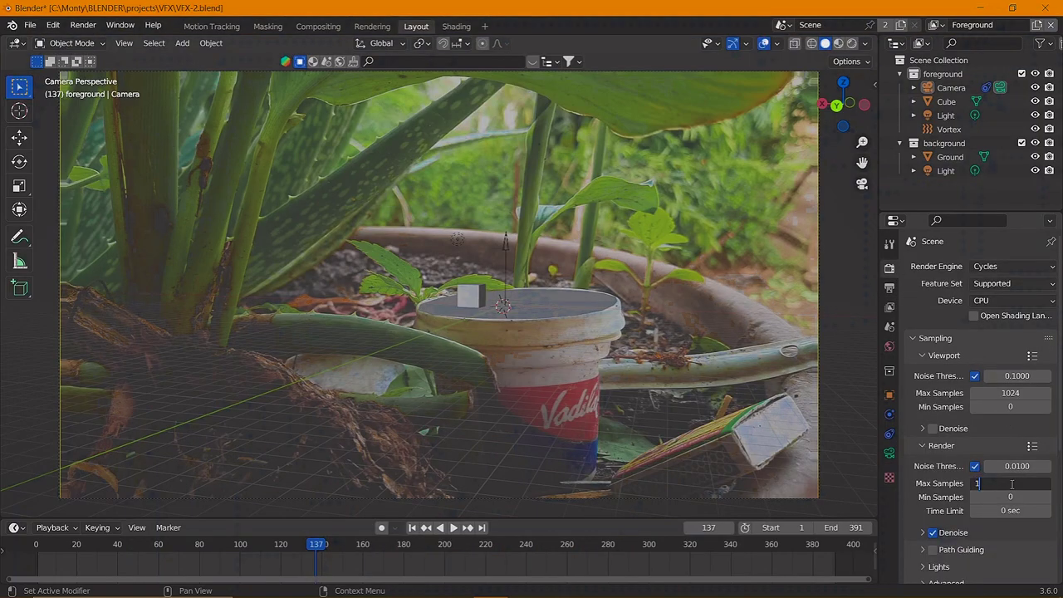
key("Return")
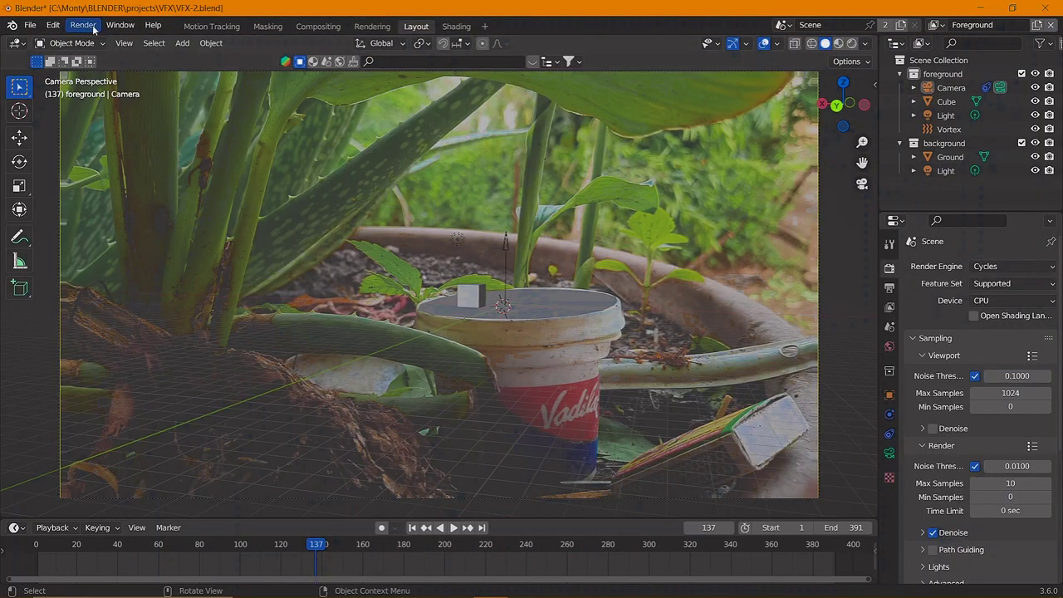
left_click(83, 25)
Step: Render frame 137 at 10 samples, zoom in on the glowing cube, then close the render window
left_click(124, 42)
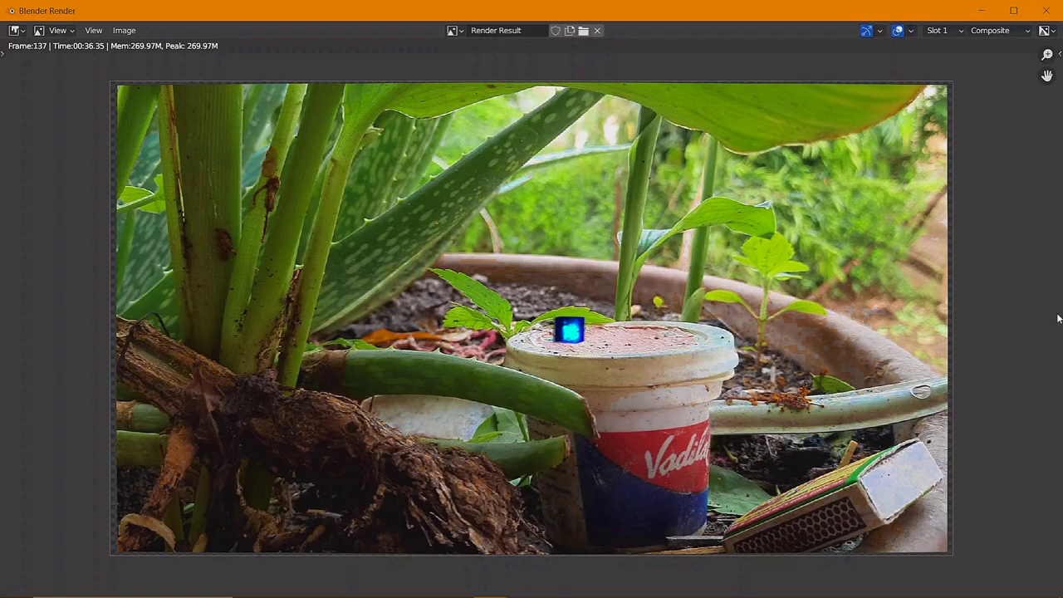
scroll(581, 349, "up", 4)
scroll(615, 374, "up", 3)
scroll(633, 394, "up", 3)
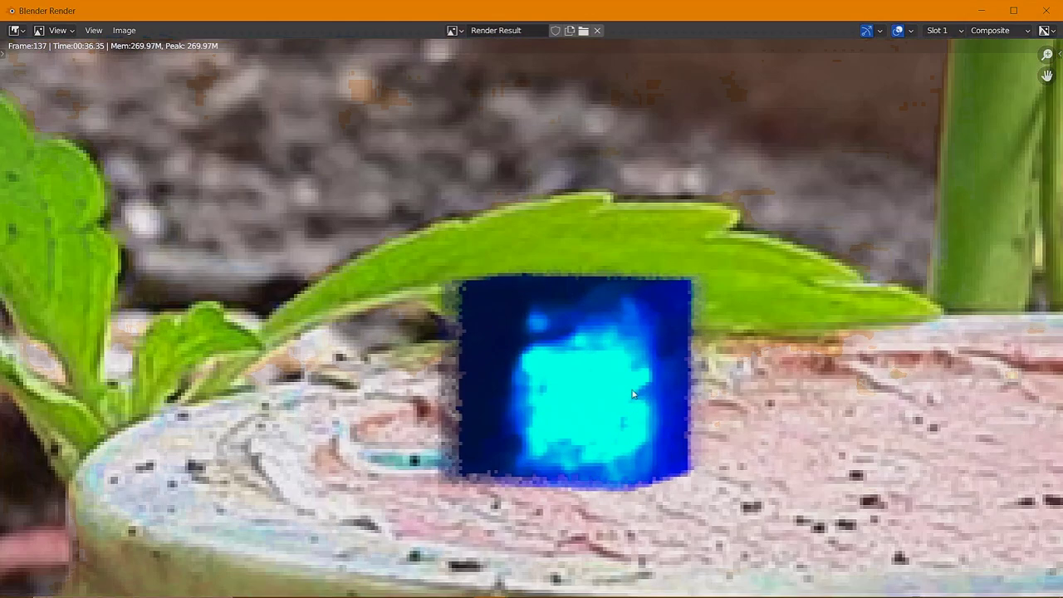
scroll(633, 393, "down", 5)
scroll(637, 397, "up", 2)
scroll(600, 408, "down", 2)
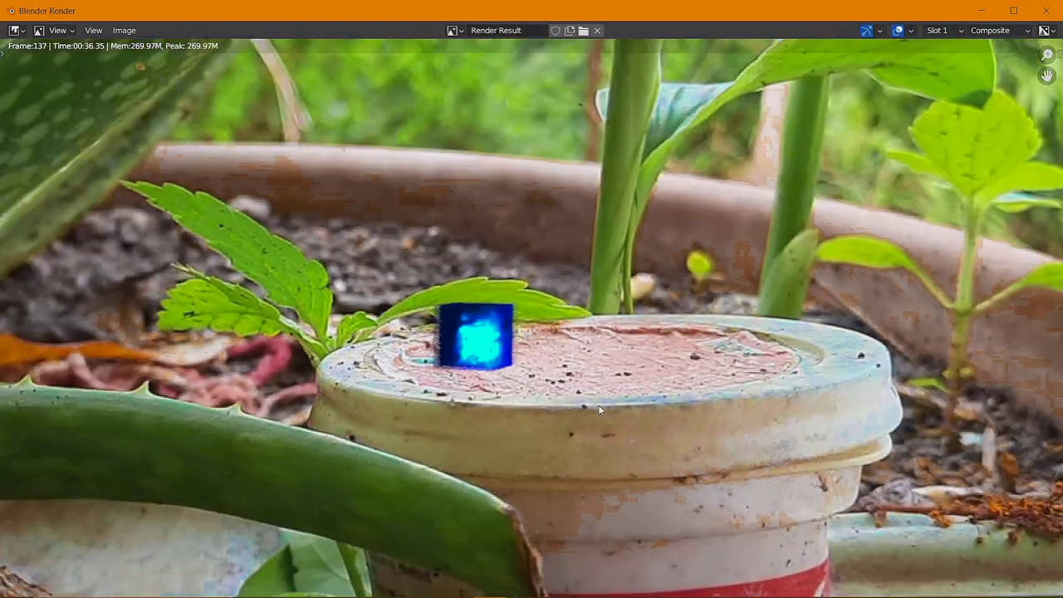
scroll(600, 409, "down", 7)
scroll(600, 408, "up", 1)
scroll(600, 408, "up", 1)
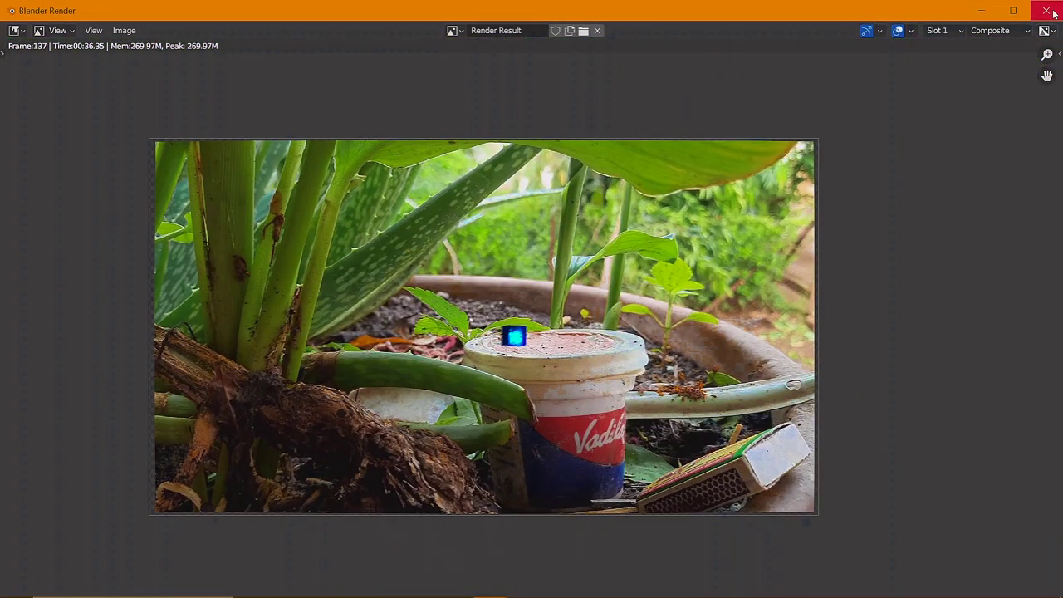
left_click(1047, 10)
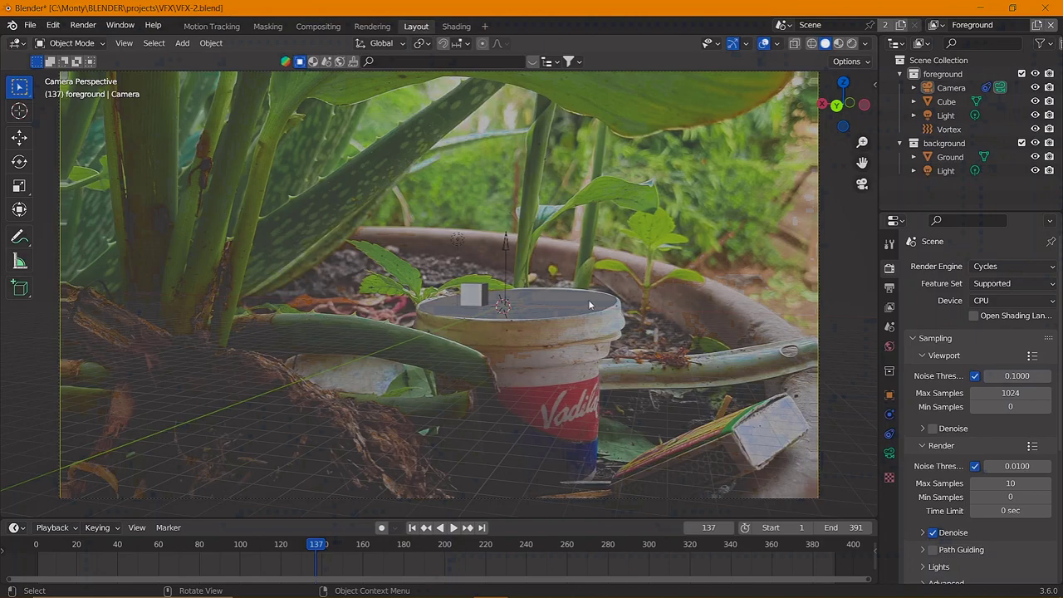
Step: Delete the Vortex force field and the Cube from the scene
left_click(485, 299)
mouse_move(485, 299)
middle_mouse_down()
mouse_move(509, 312)
mouse_move(485, 315)
middle_mouse_up()
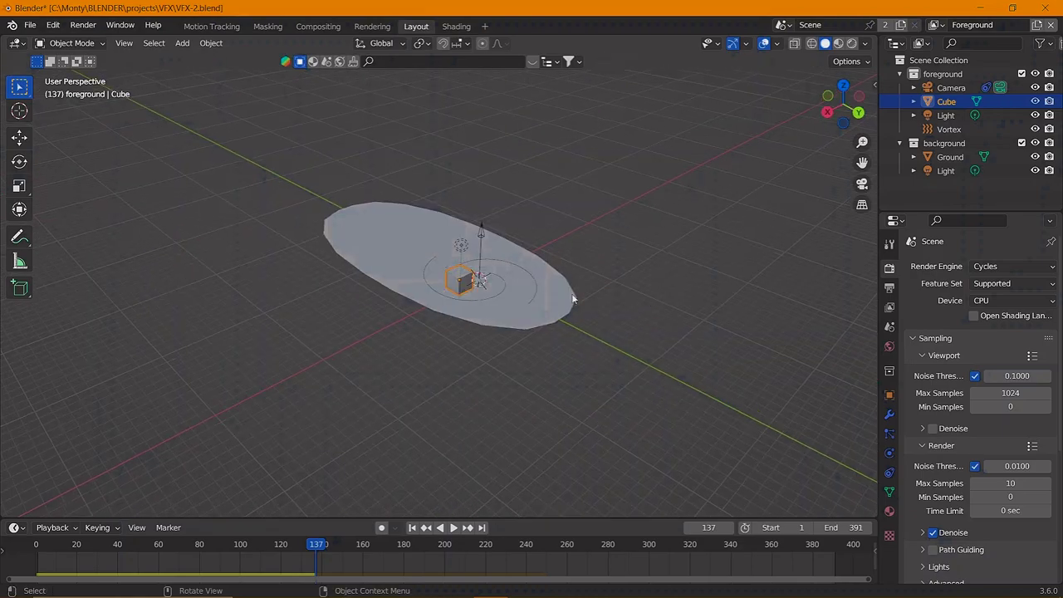
mouse_move(503, 318)
middle_mouse_down()
mouse_move(519, 268)
mouse_move(554, 265)
mouse_move(515, 347)
mouse_move(589, 325)
mouse_move(523, 332)
middle_mouse_up()
left_click(519, 268)
key("Delete")
left_click(474, 274)
key("x")
left_click(474, 278)
Step: Add a Subdivision Surface modifier to the Ground disc and apply it
left_click(515, 347)
right_click(521, 335)
left_click(521, 331)
left_click(890, 414)
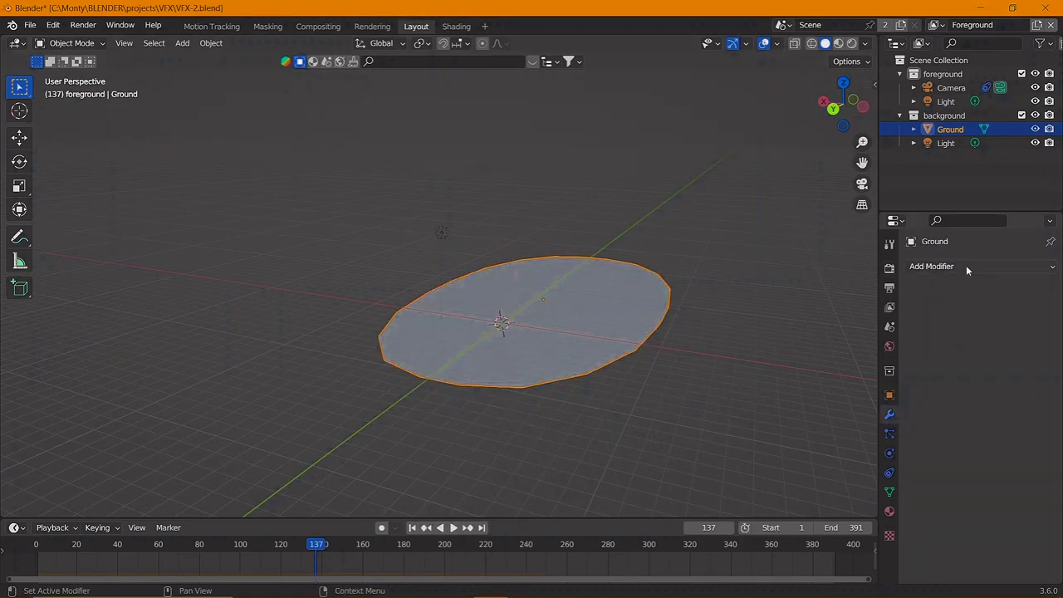
left_click(966, 265)
left_click(797, 514)
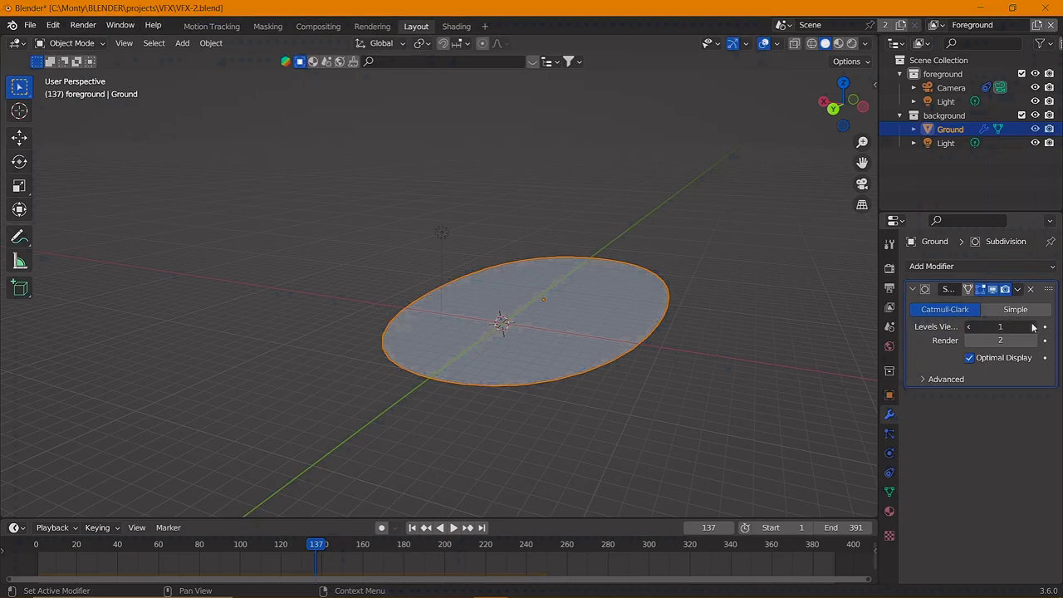
left_click(1018, 290)
left_click(1007, 304)
Step: Inspect the subdivided disc in edit mode, save VFX-2.blend and return to camera view
scroll(529, 366, "up", 4)
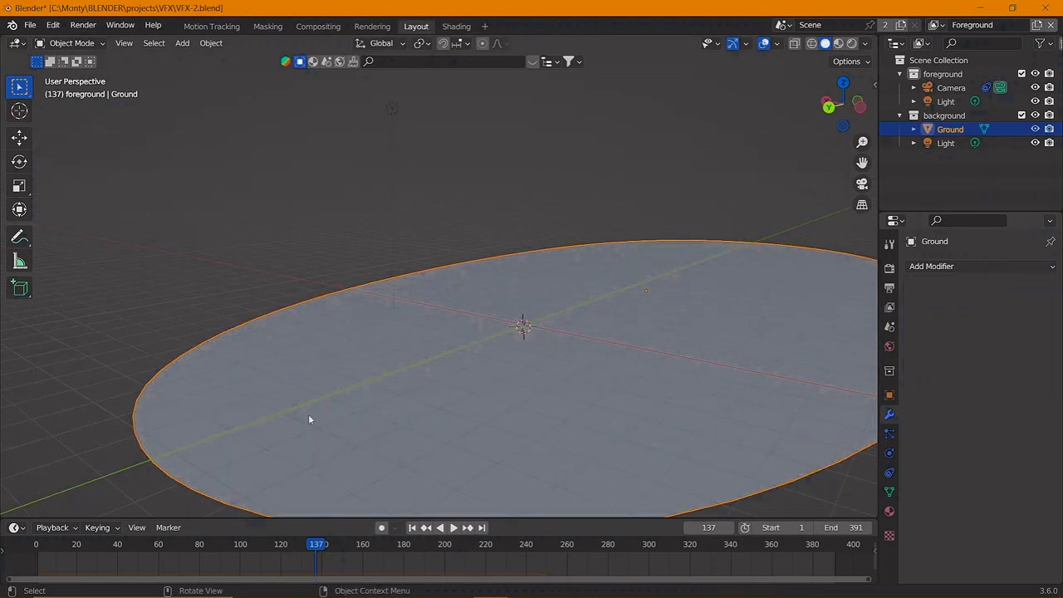
key("Tab")
scroll(308, 419, "down", 2)
key("Tab")
middle_click_drag(515, 408, 564, 441)
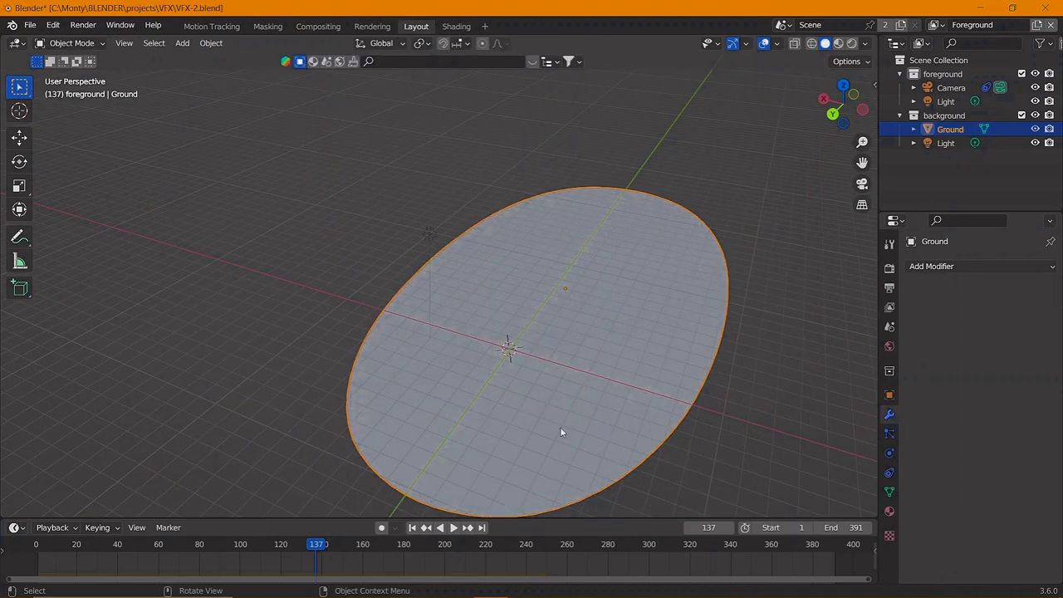
scroll(560, 427, "down", 3)
middle_click_drag(559, 427, 569, 342)
key("ctrl+s")
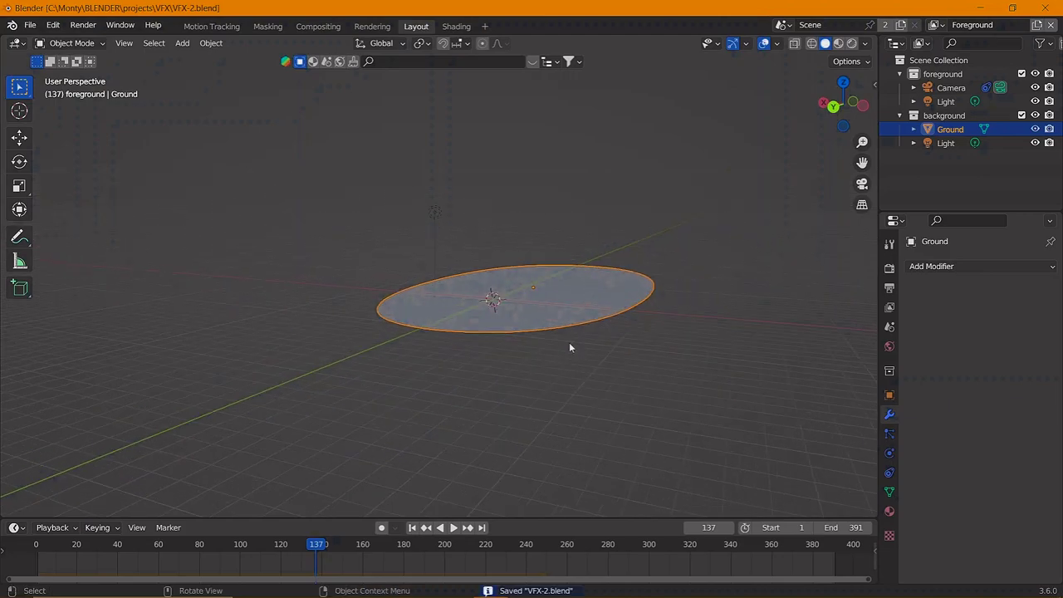
key("KP_0")
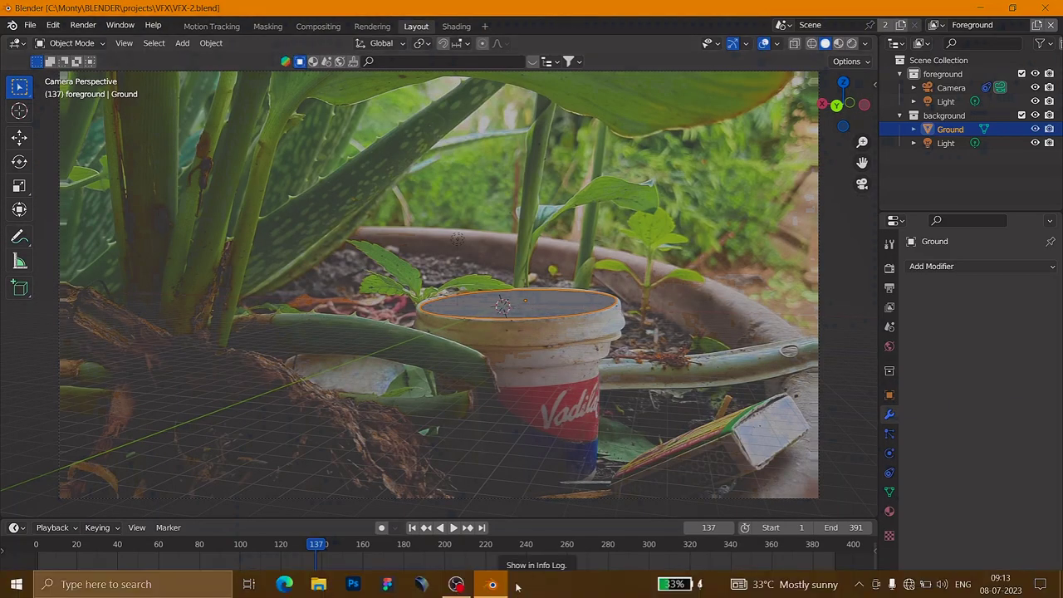
Step: Minimize Blender and open C: > user folder > BLENDER > mixamo > Charecters in File Explorer
left_click(980, 7)
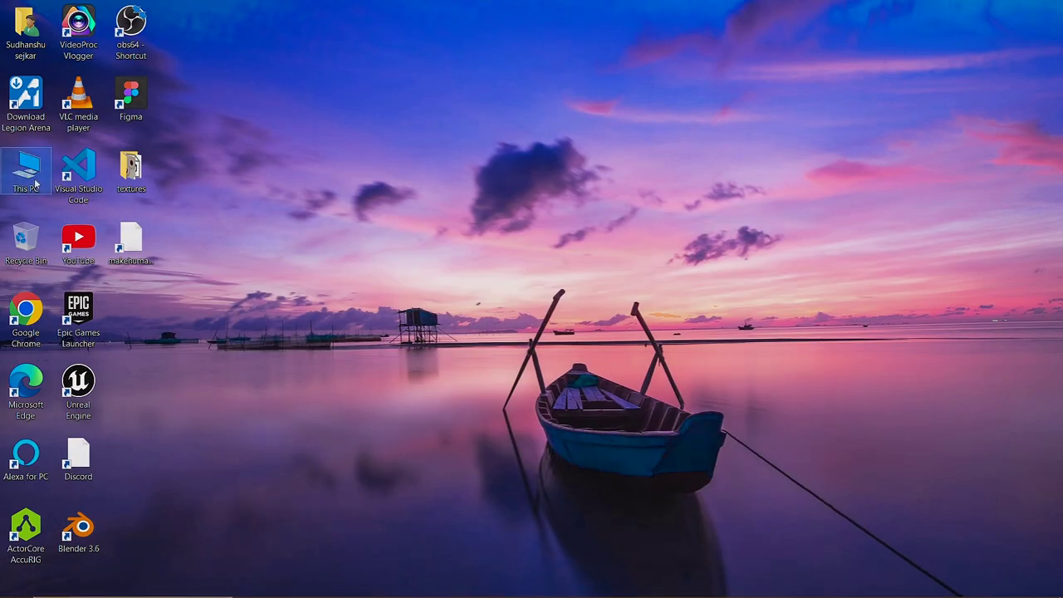
double_click(35, 183)
double_click(183, 189)
double_click(590, 108)
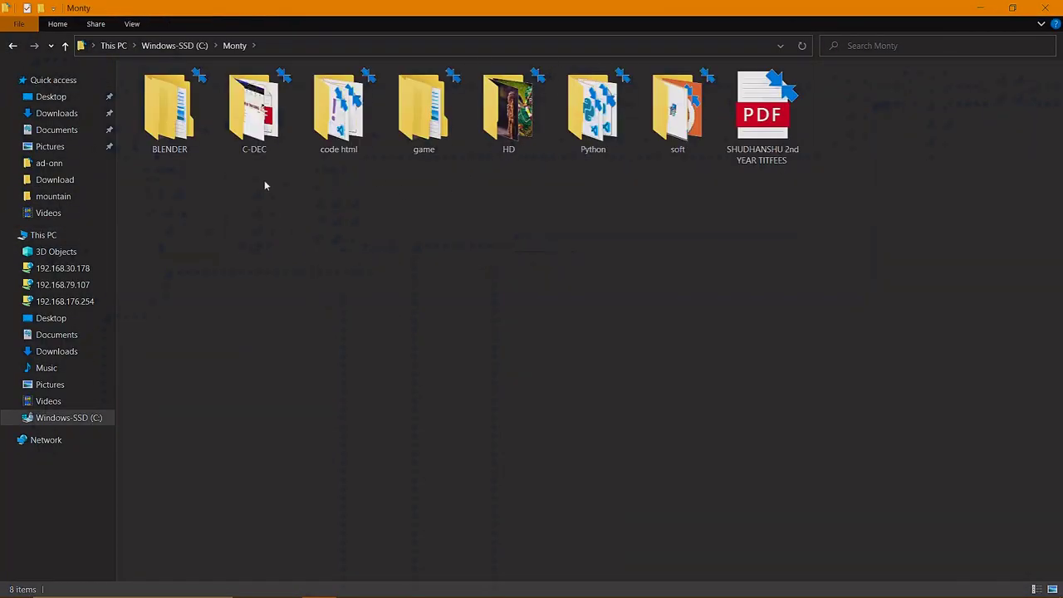
left_click(179, 137)
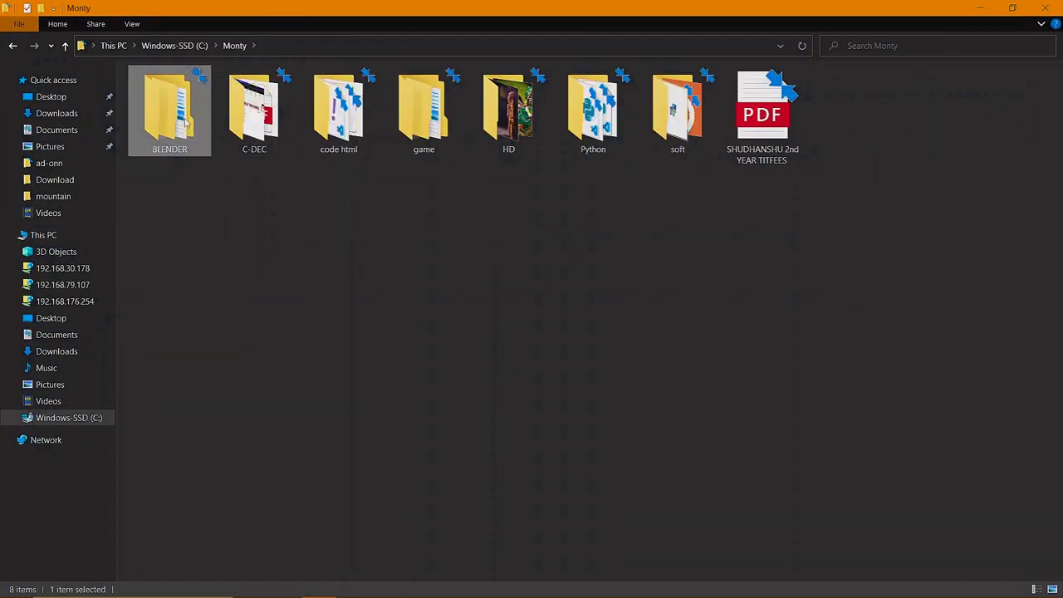
double_click(175, 130)
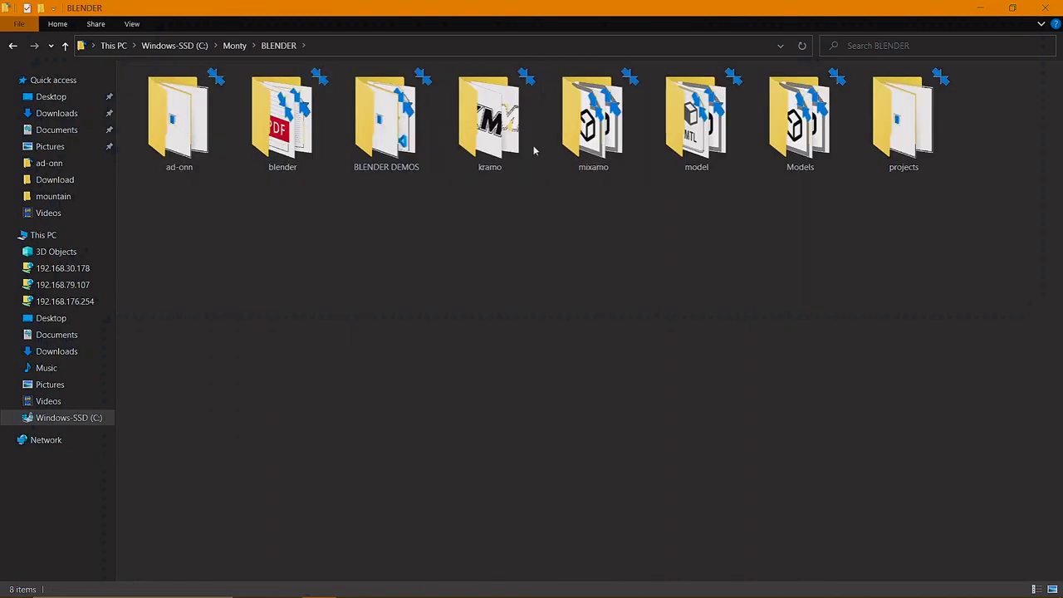
double_click(593, 95)
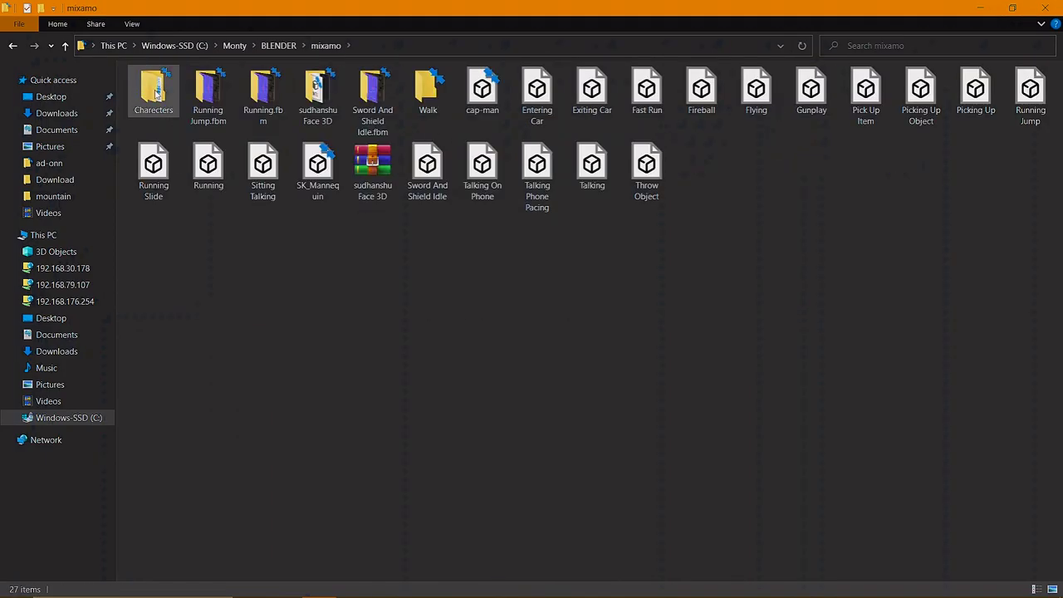
double_click(155, 92)
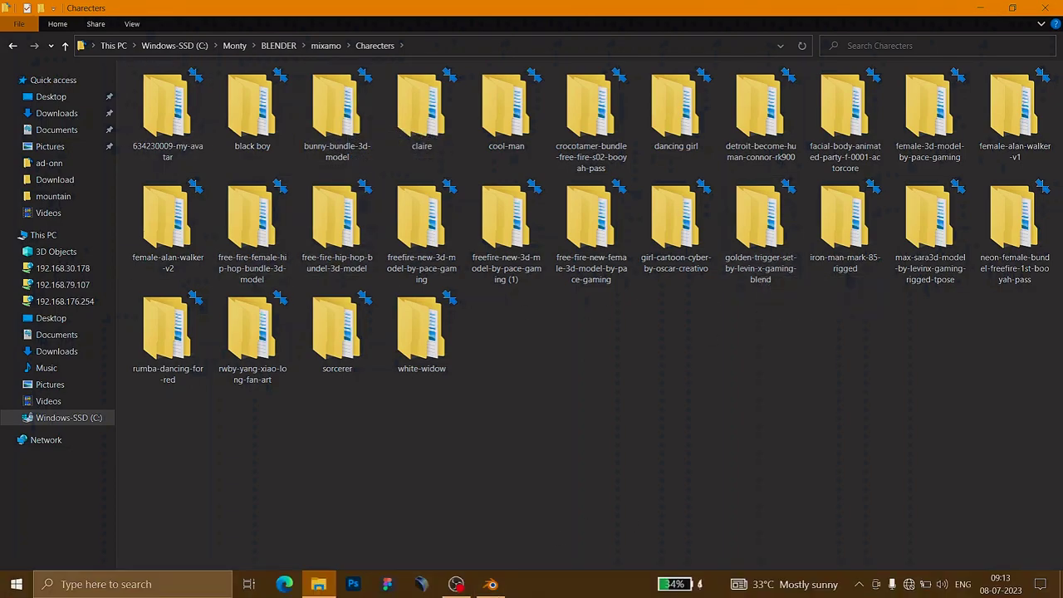
left_click(456, 586)
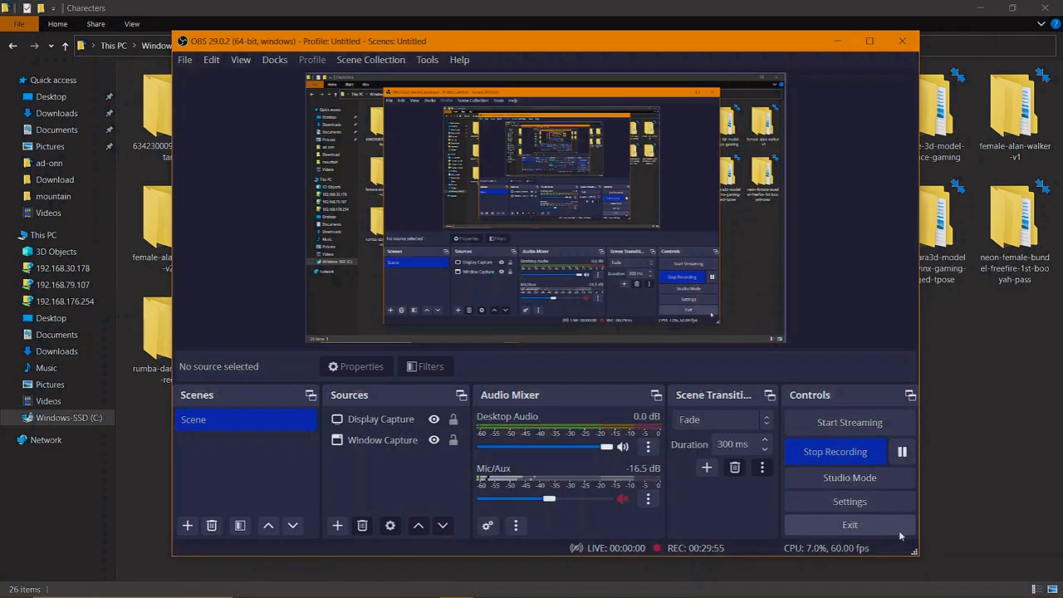